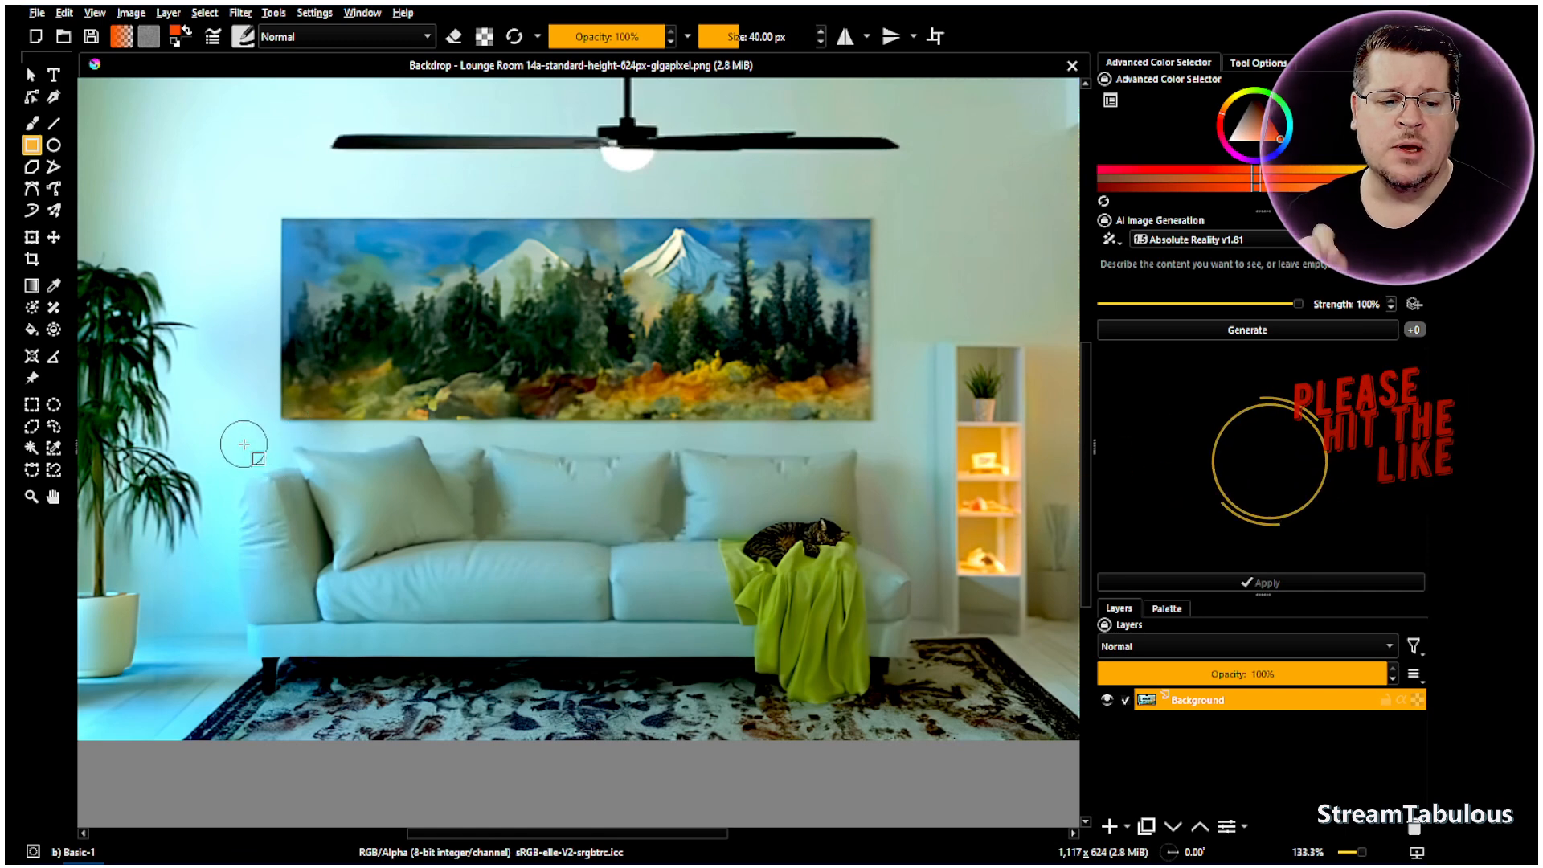
- Draw a rectangular selection around the white sofa and rug, then pick the Contiguous Selection tool
{"action": "left_click", "coordinate": [32, 405]}
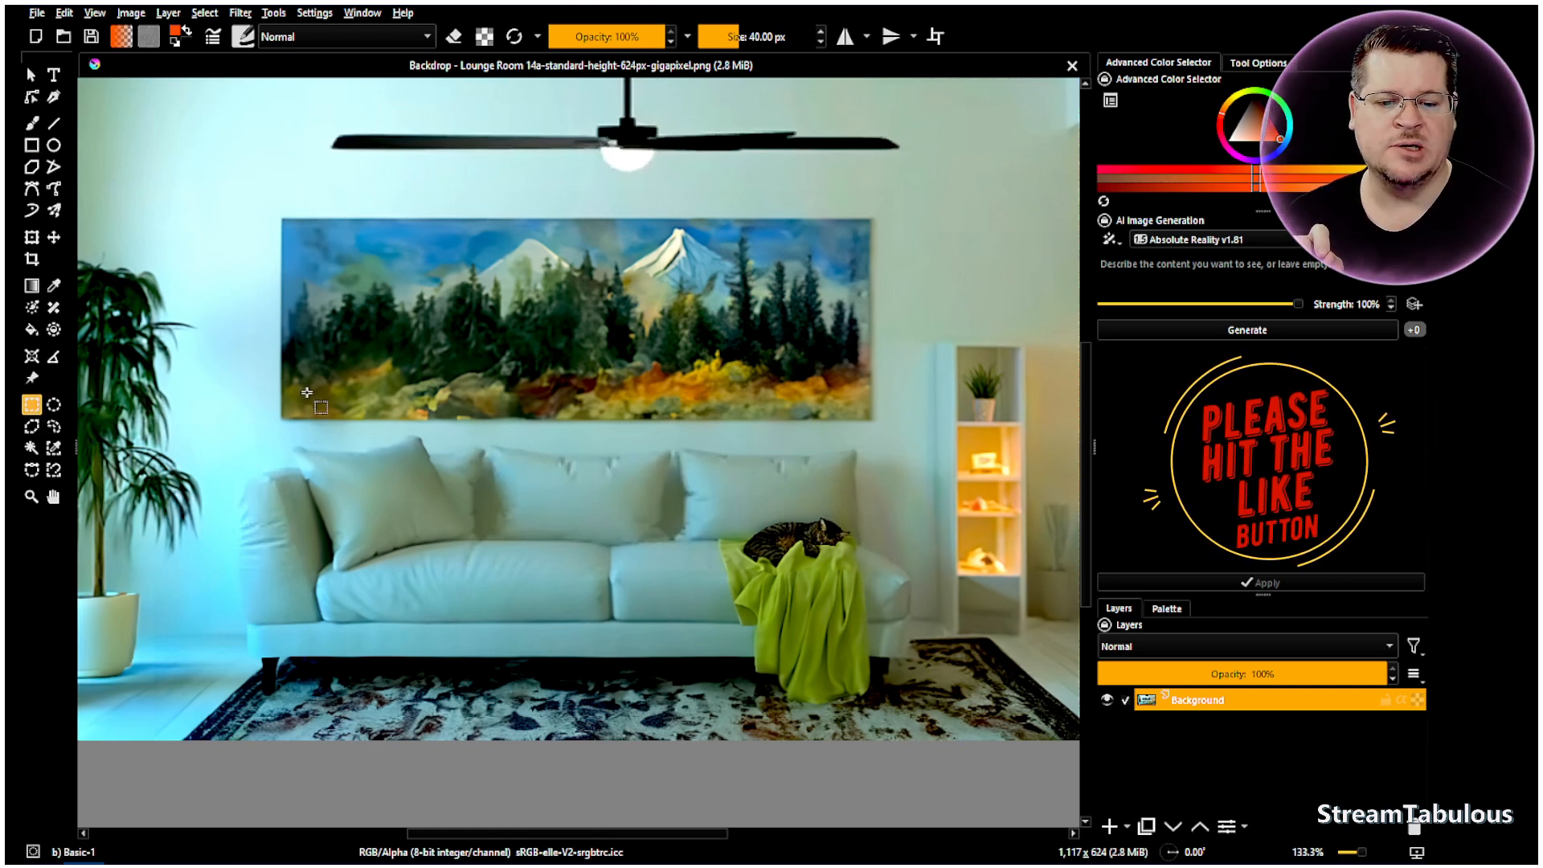
{"action": "left_click_drag", "start_coordinate": [224, 424], "coordinate": [937, 714]}
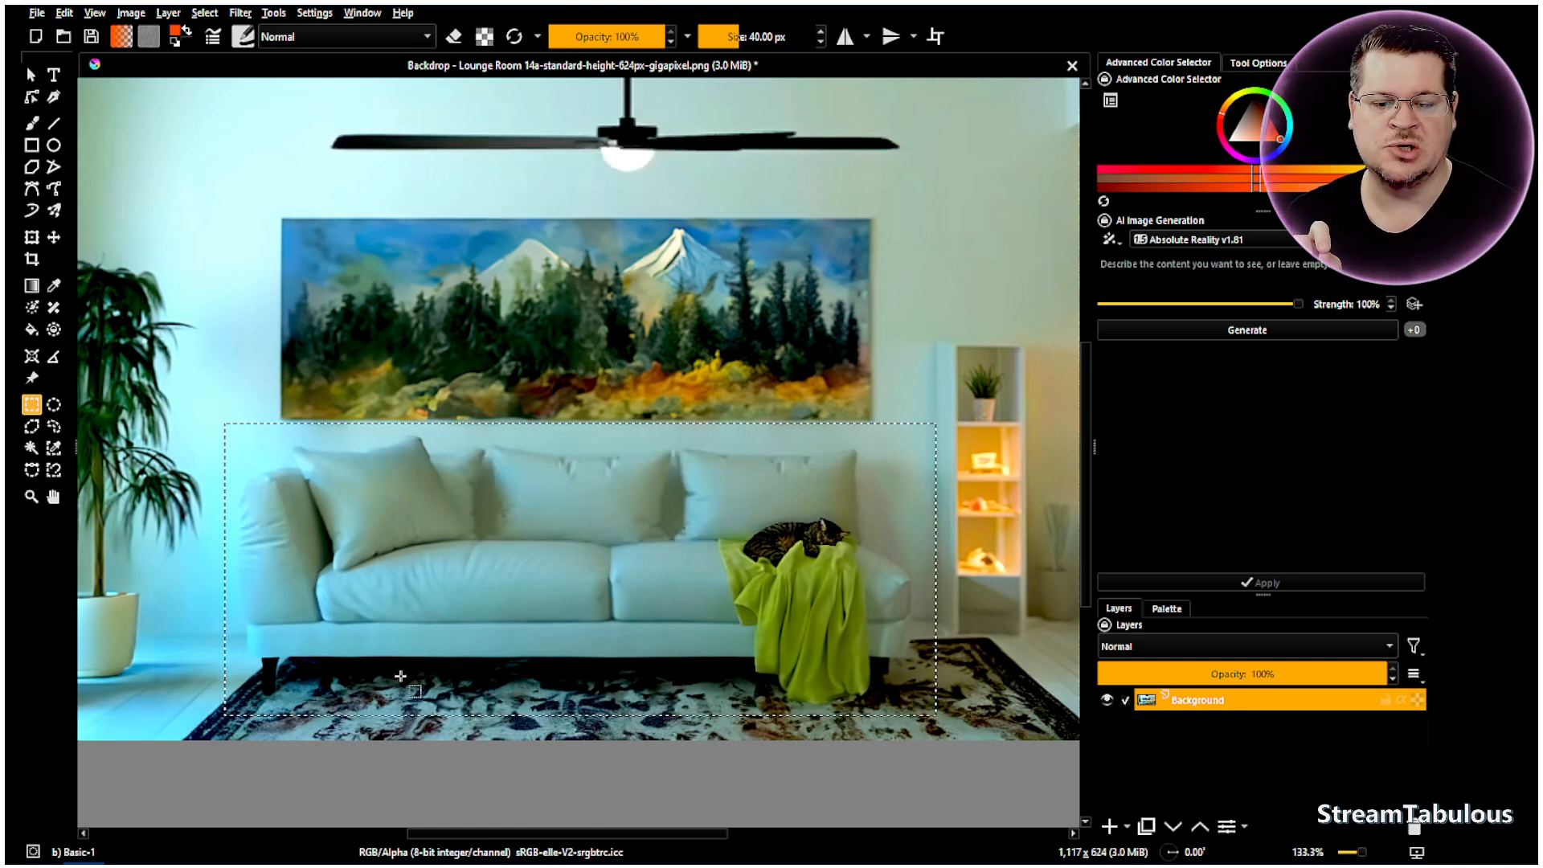
{"action": "left_click", "coordinate": [31, 447]}
- Clear the rectangle and magic-wand select the sofa's cushions, pillow, left arm and seat
{"action": "right_click", "coordinate": [257, 388]}
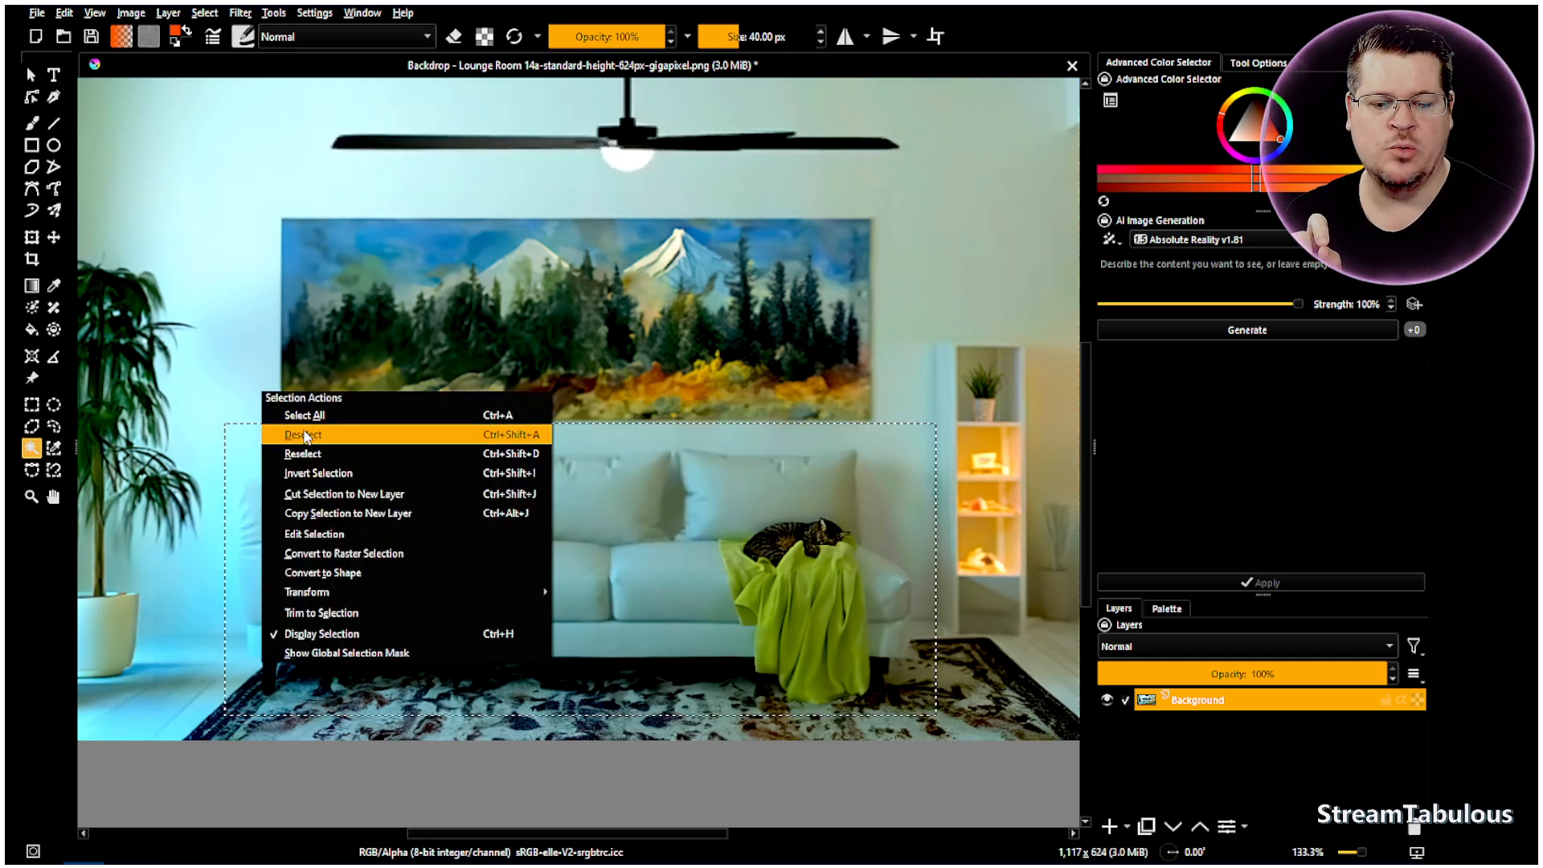
{"action": "left_click", "coordinate": [455, 431]}
{"action": "left_click", "coordinate": [506, 494]}
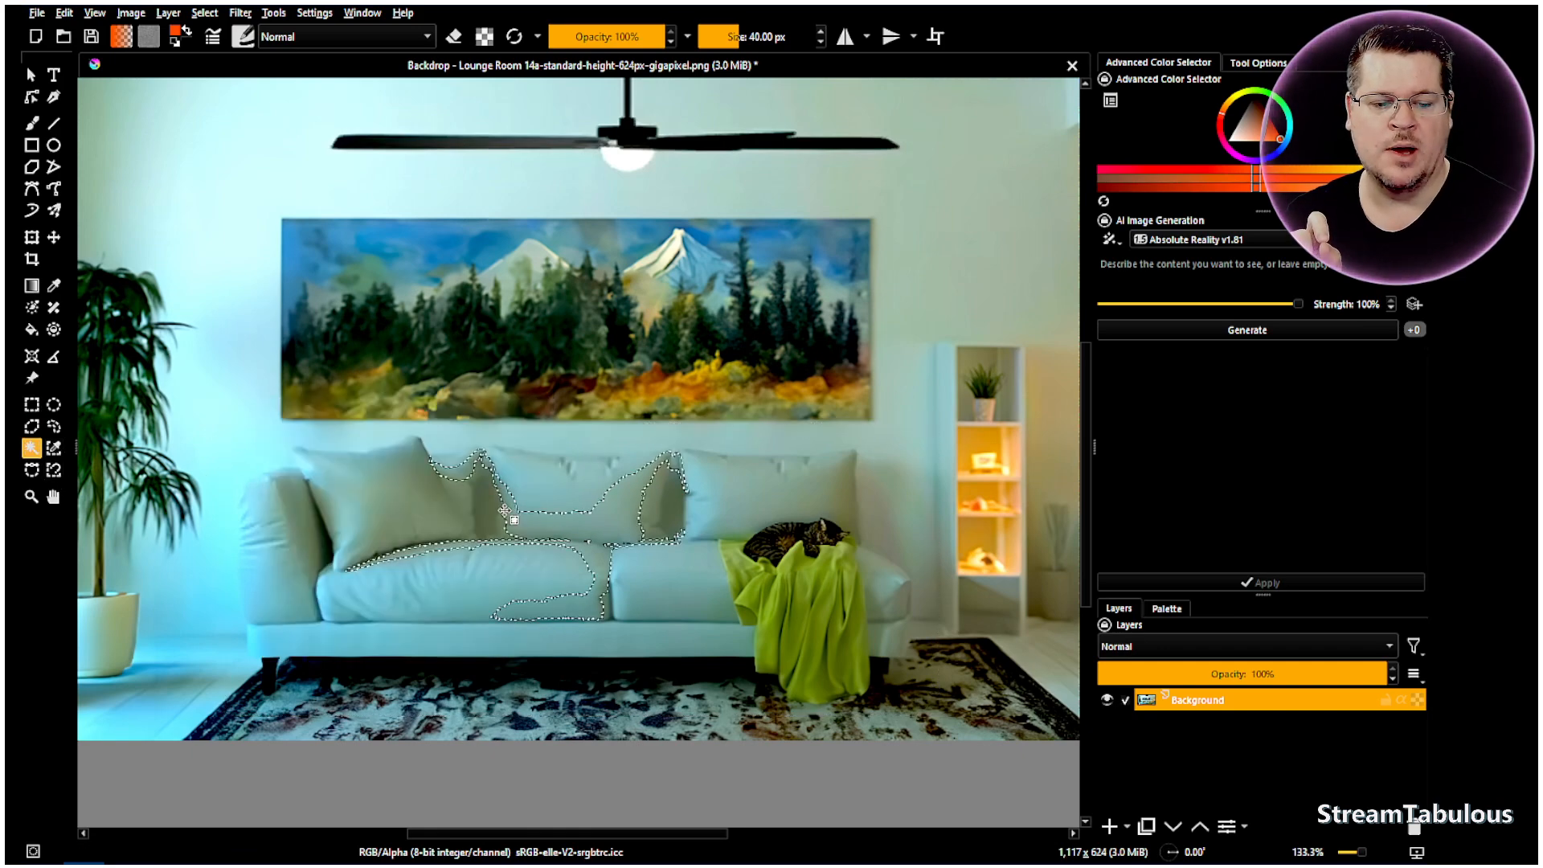
{"action": "left_click", "coordinate": [429, 523], "text": "shift"}
{"action": "left_click", "coordinate": [323, 528], "text": "shift"}
{"action": "left_click", "coordinate": [291, 519], "text": "shift"}
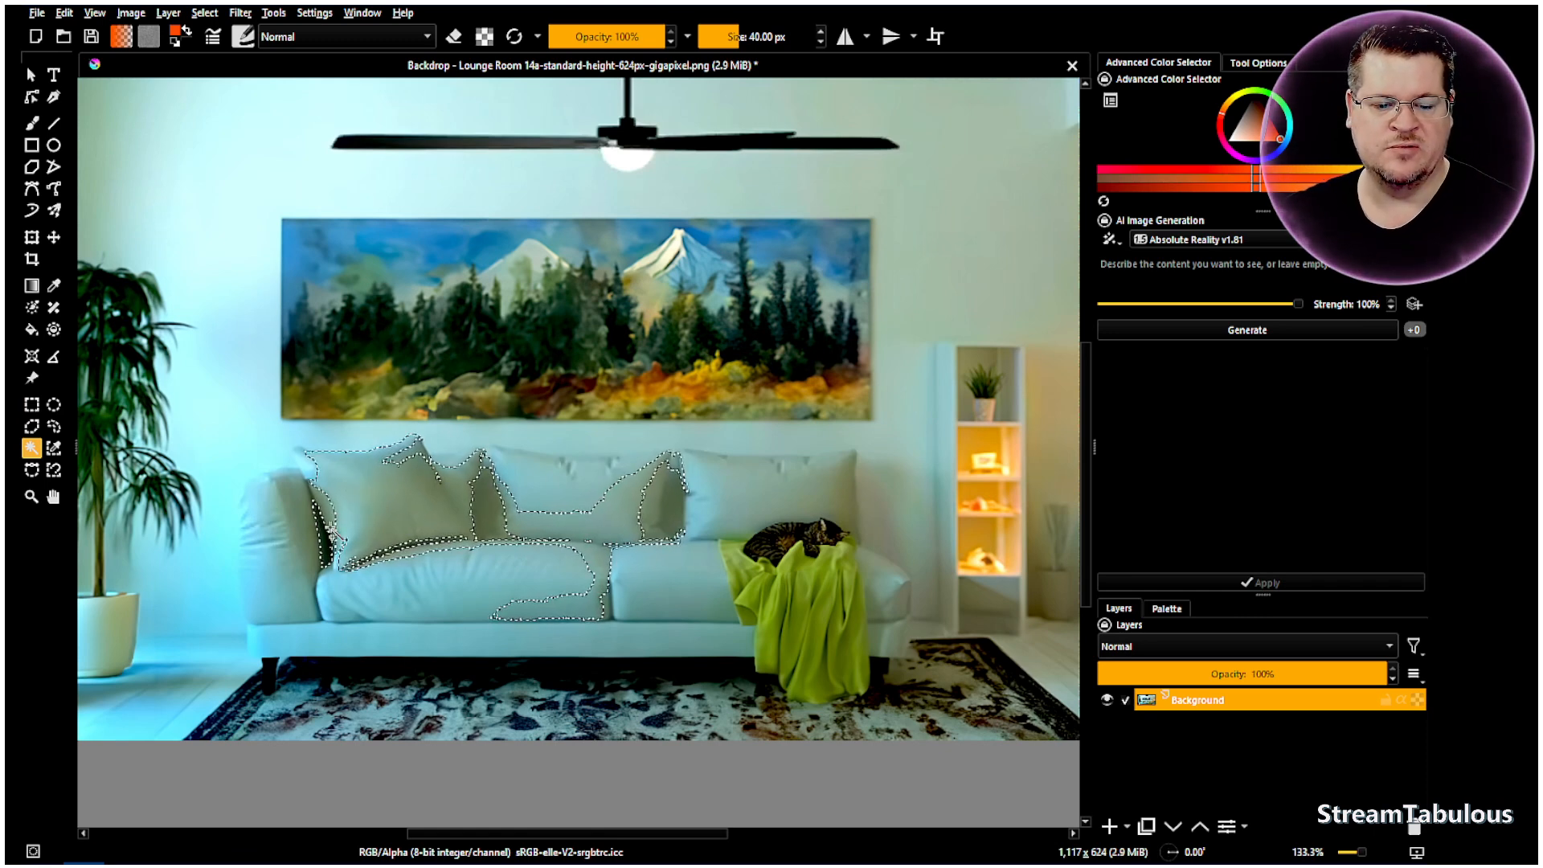
{"action": "left_click", "coordinate": [276, 553], "text": "shift"}
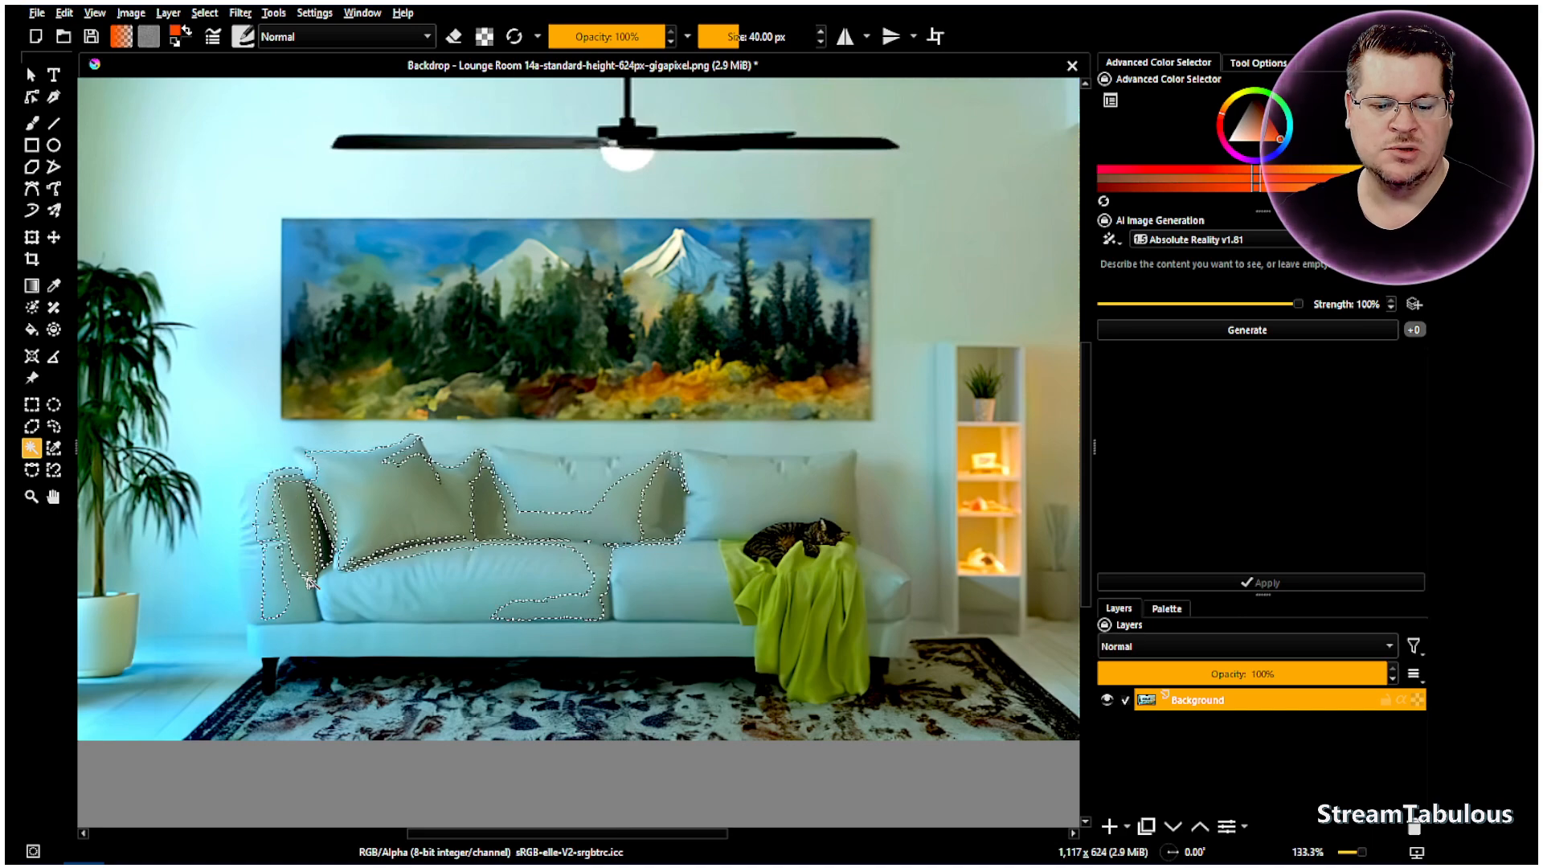
{"action": "left_click", "coordinate": [387, 607], "text": "shift"}
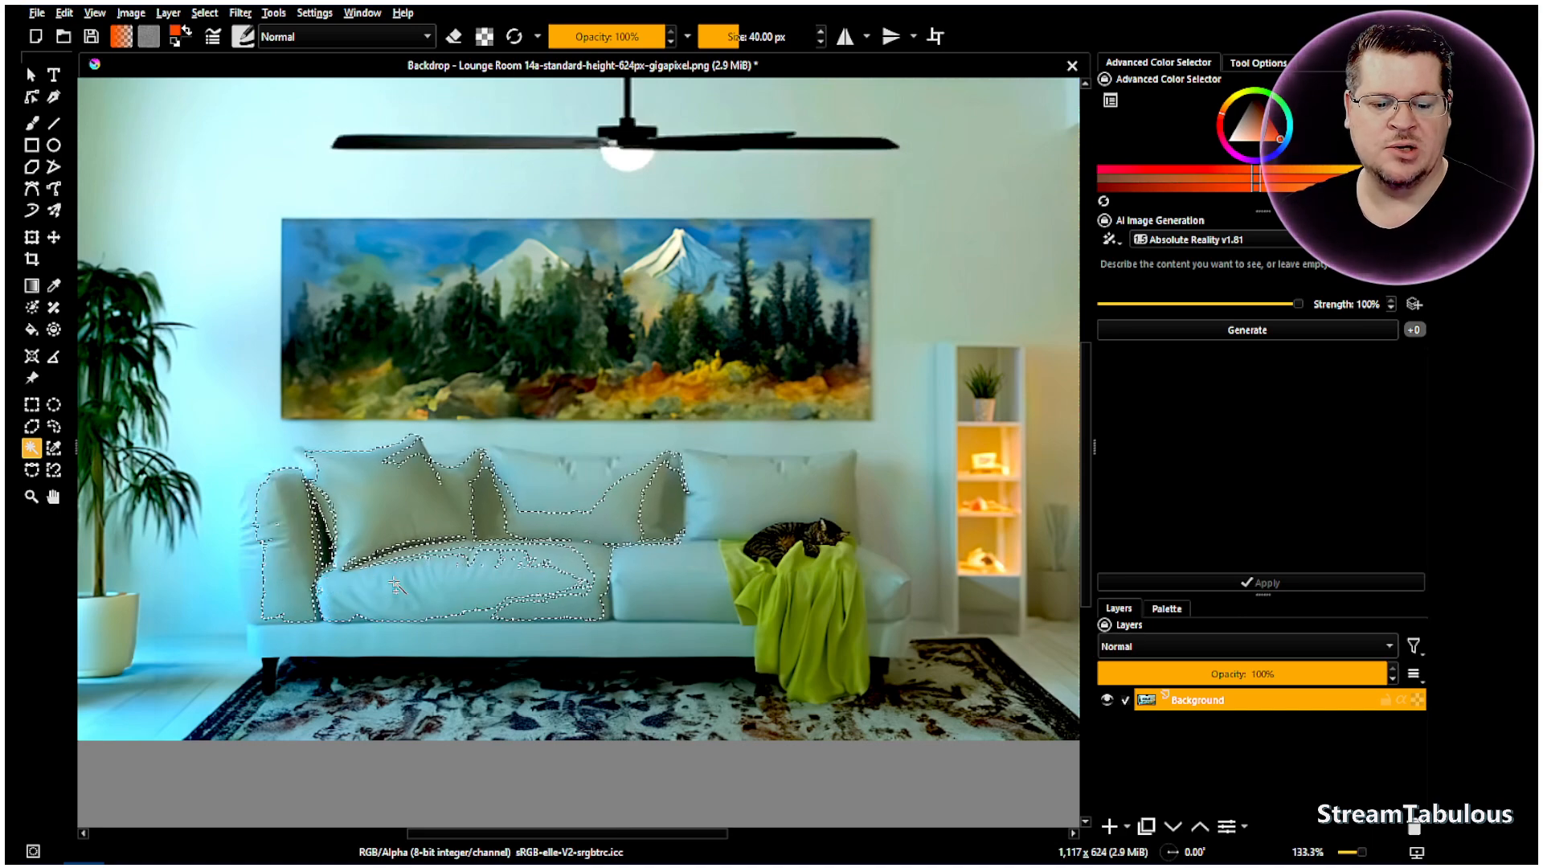
{"action": "left_click", "coordinate": [566, 563], "text": "shift"}
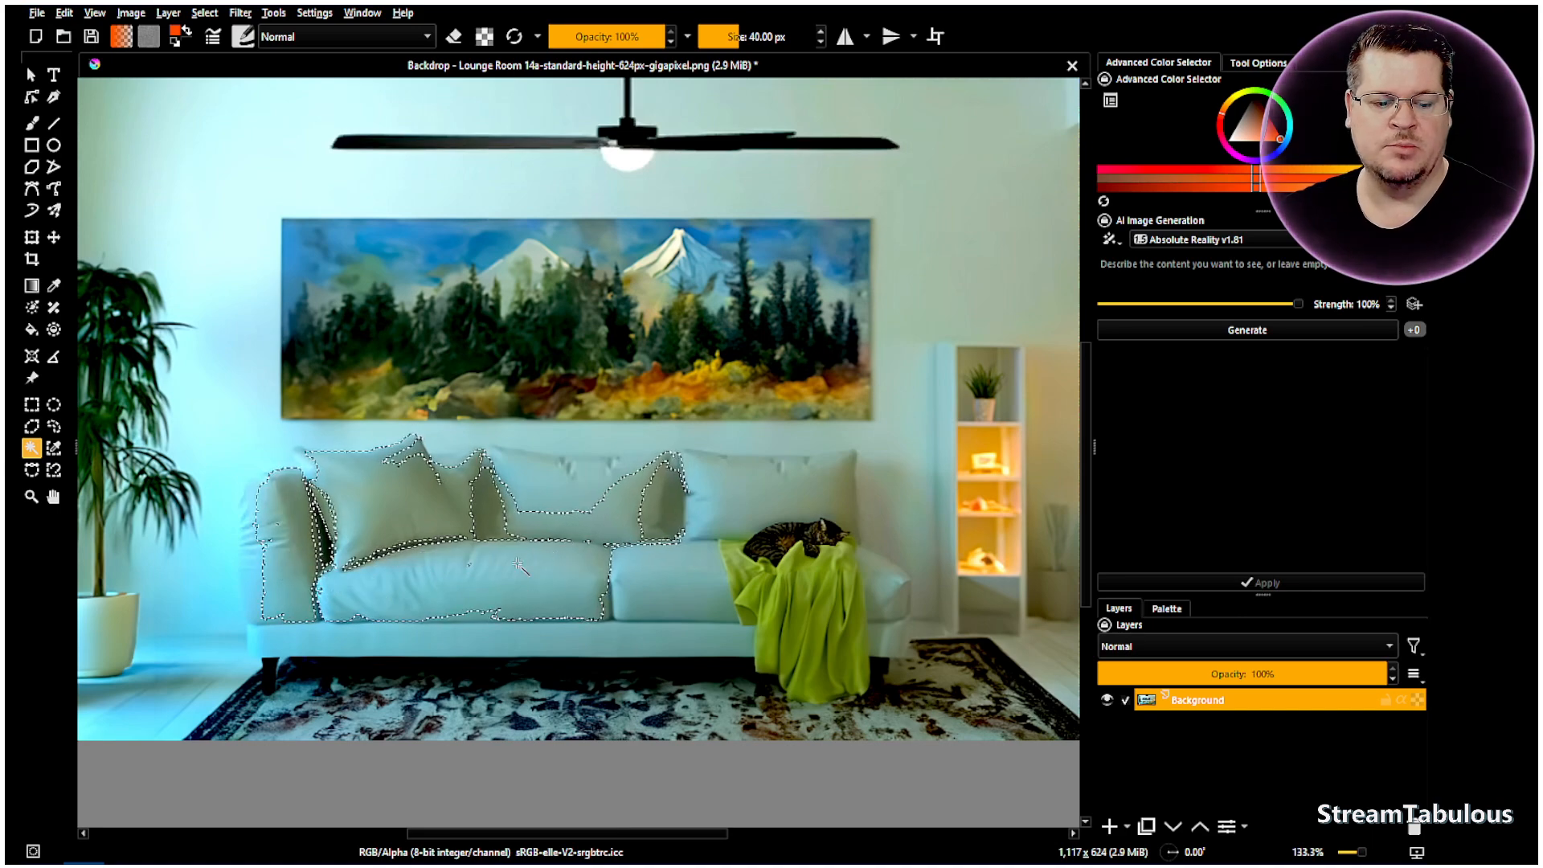
- Return to rectangular selection and deselect the sofa
{"action": "left_click", "coordinate": [32, 405]}
{"action": "right_click", "coordinate": [447, 358]}
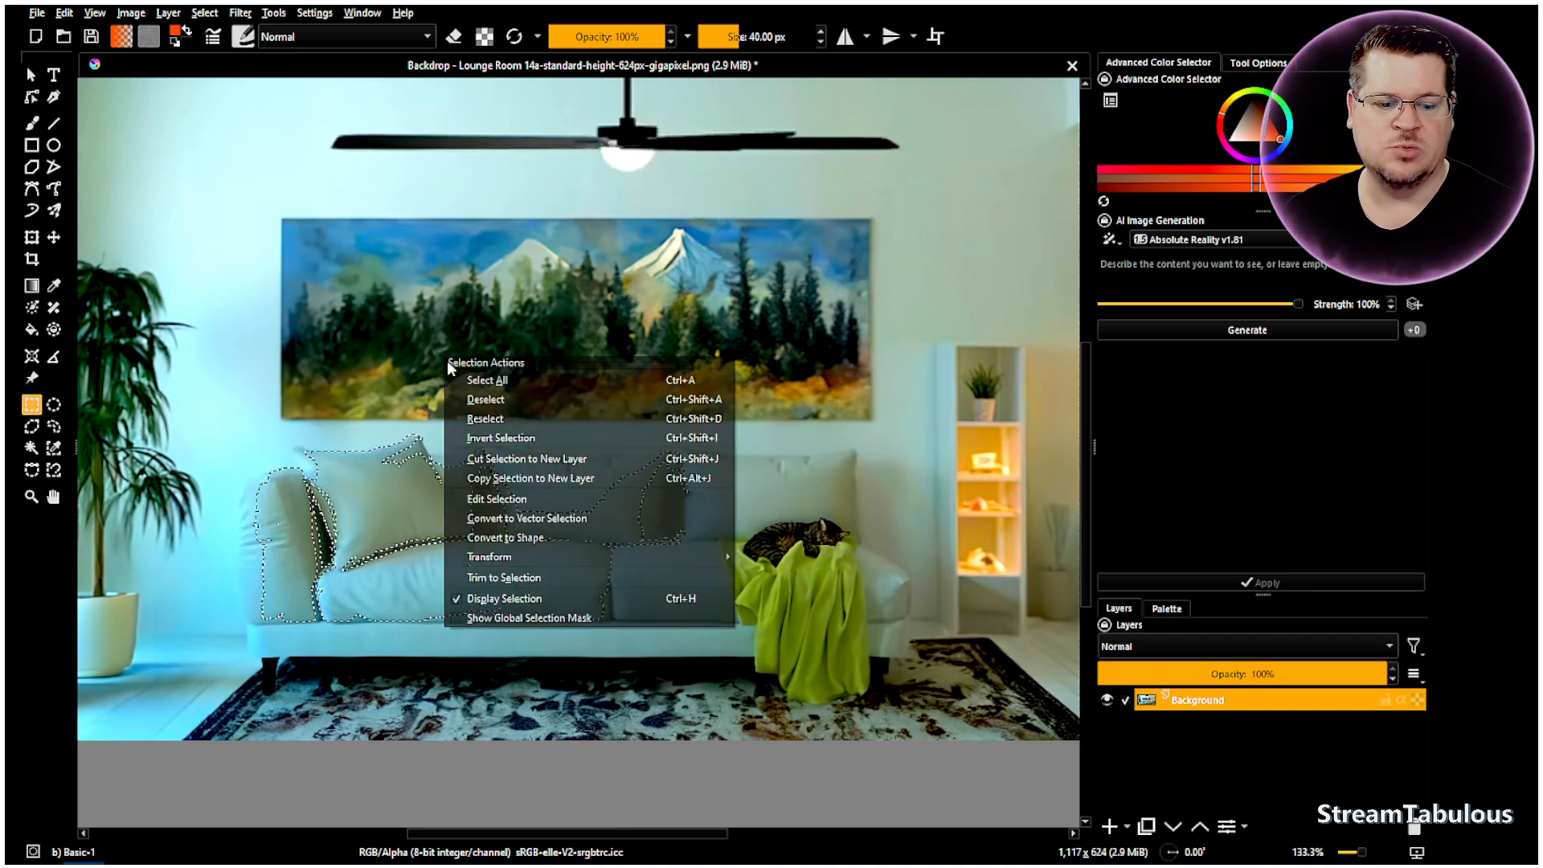
{"action": "left_click", "coordinate": [498, 402]}
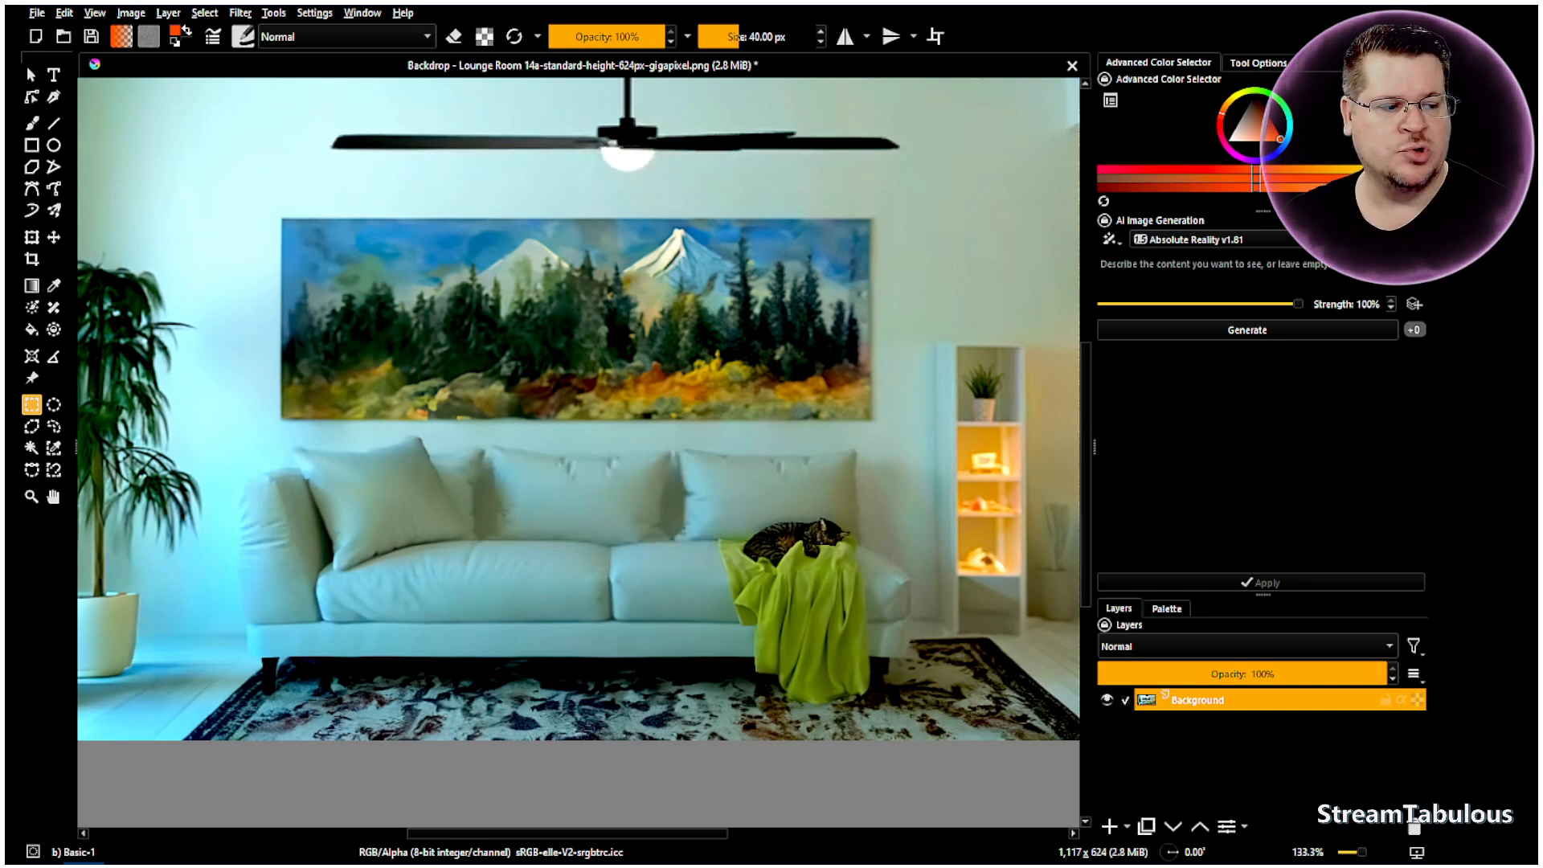
- Lower the image diffusion selection grow, feather and padding to 1%, then confirm
{"action": "left_click", "coordinate": [1415, 240]}
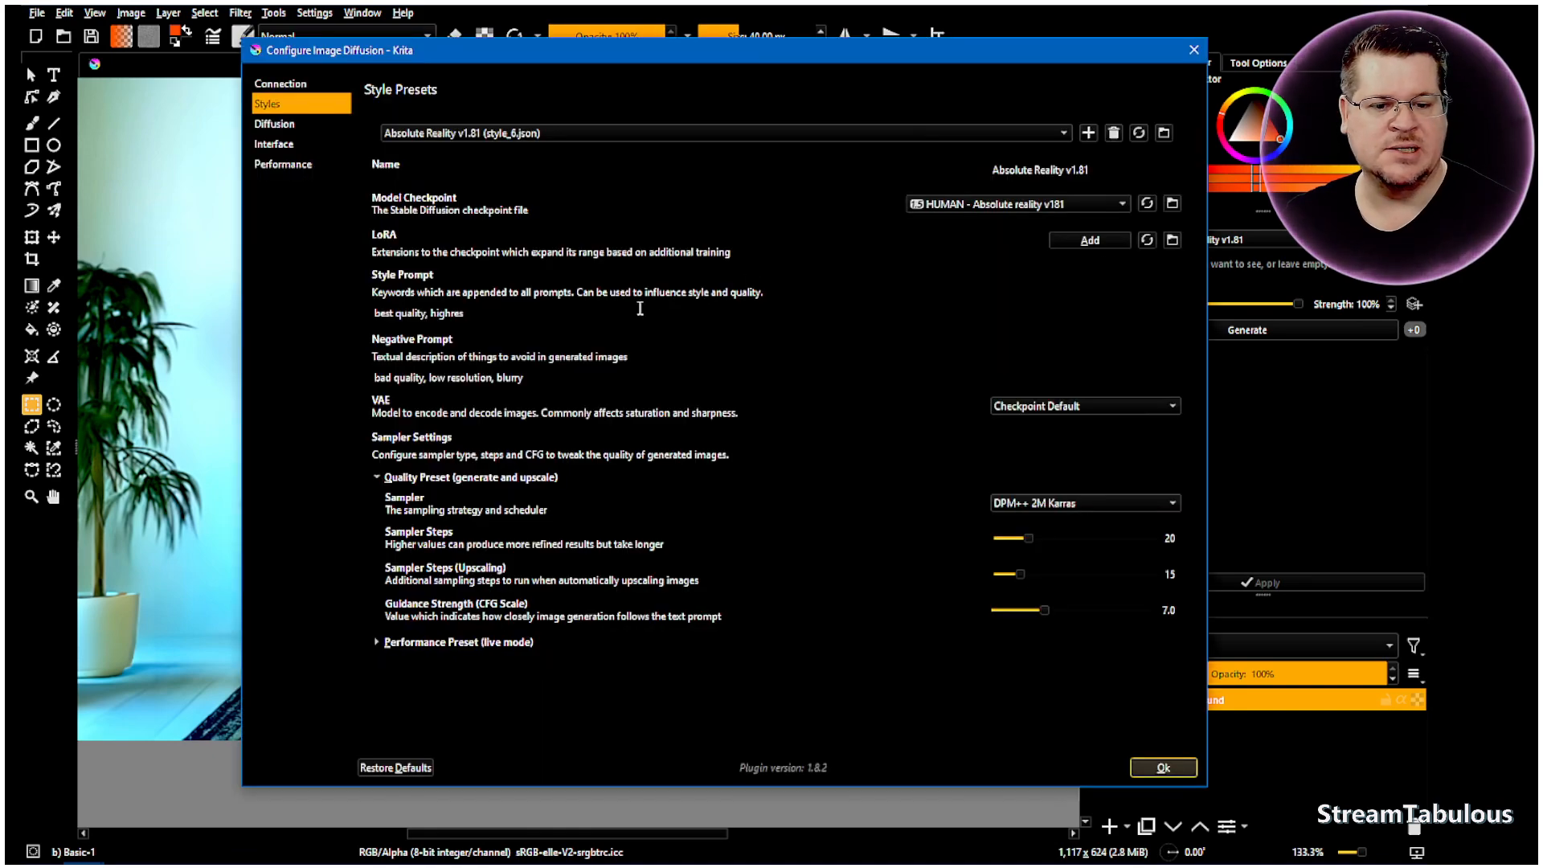
{"action": "left_click", "coordinate": [309, 123]}
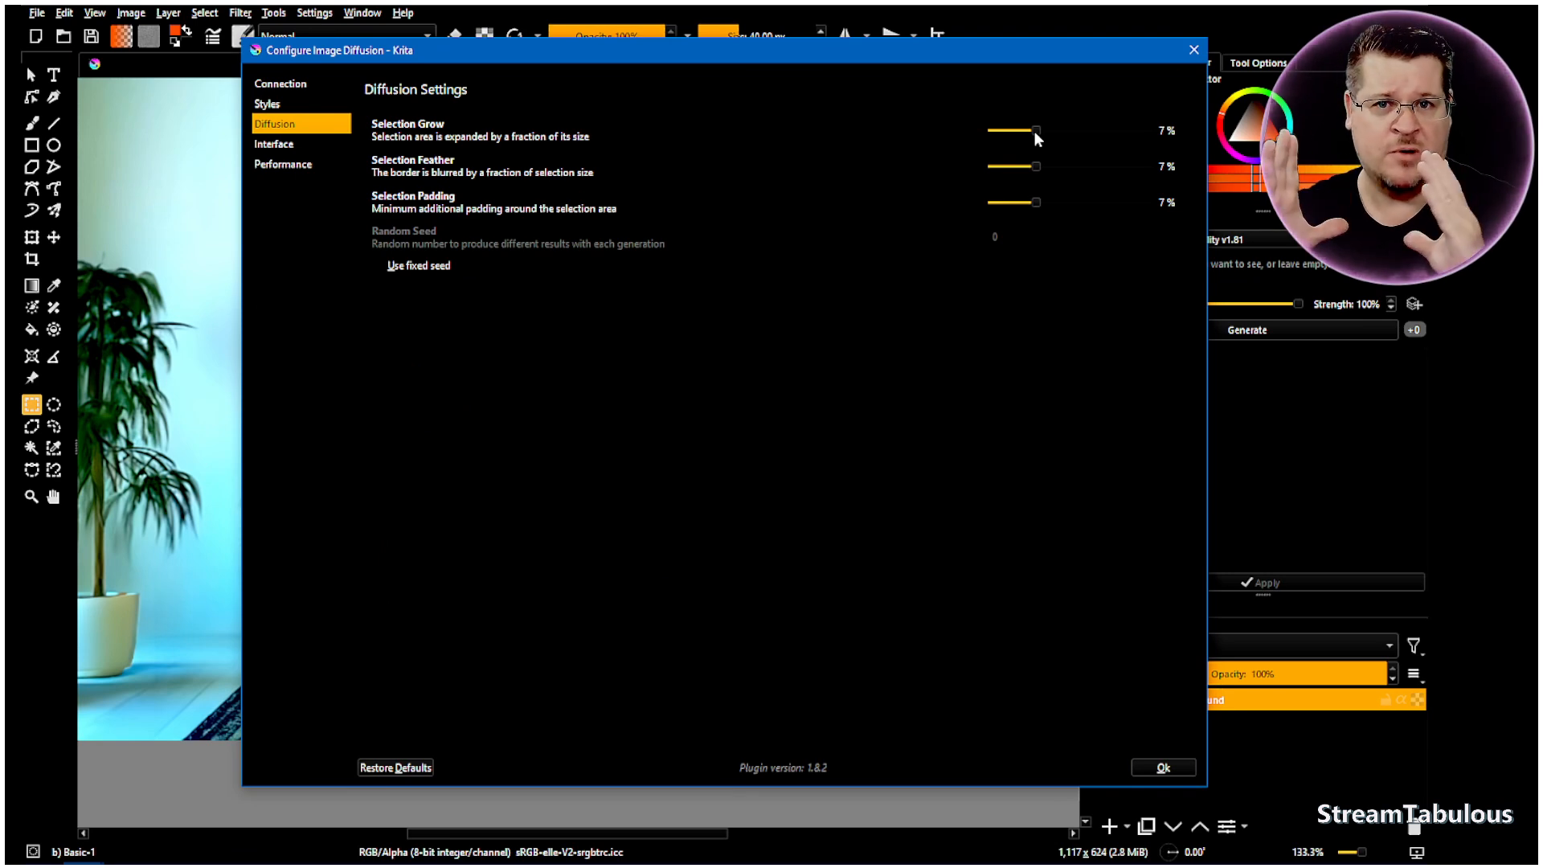
{"action": "left_click_drag", "start_coordinate": [1035, 132], "coordinate": [997, 131]}
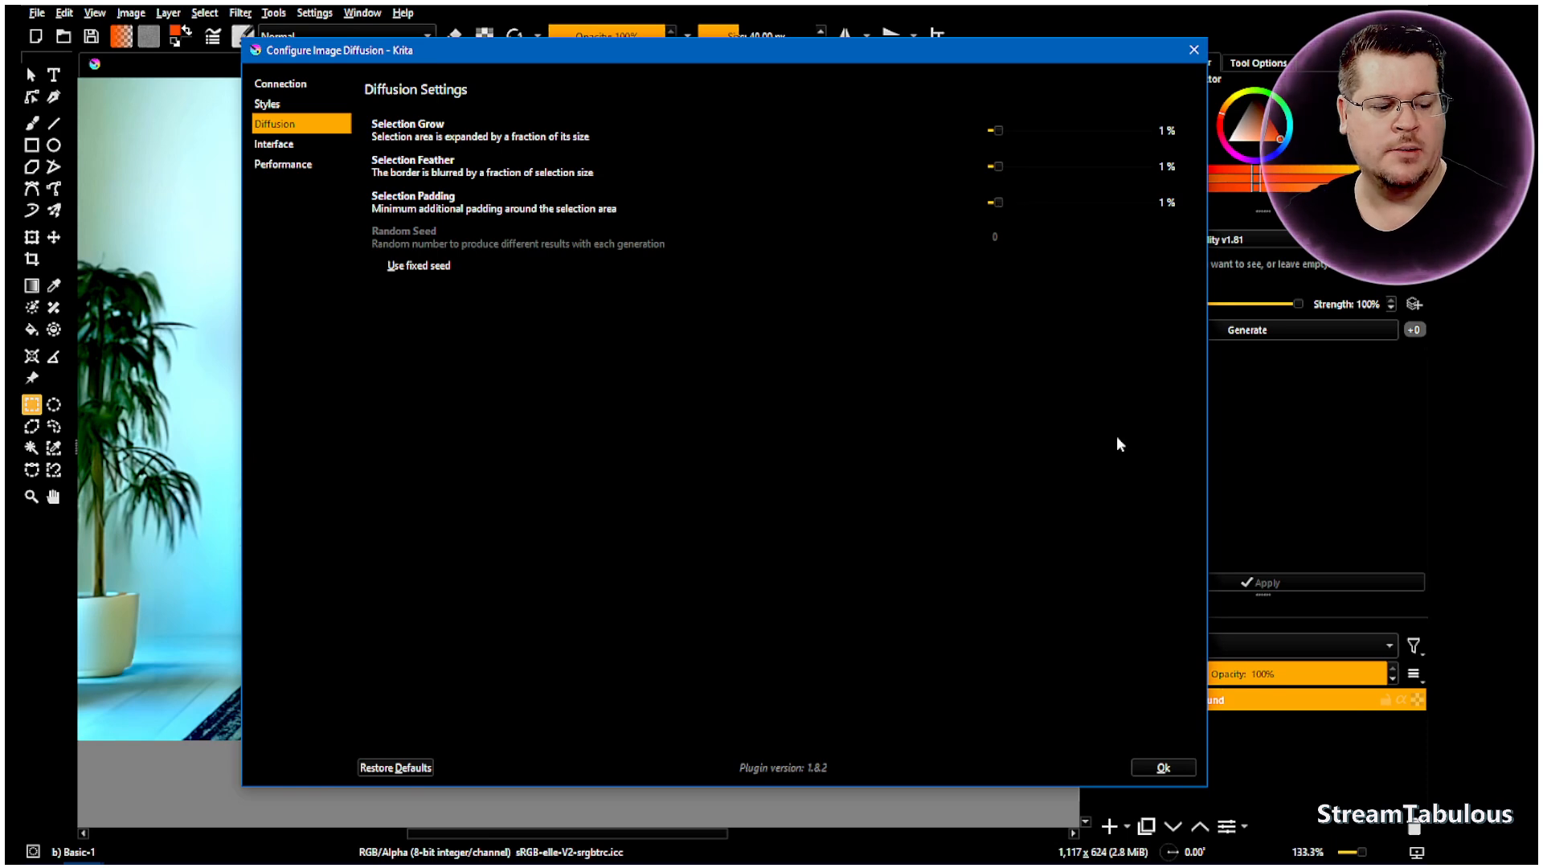
{"action": "left_click", "coordinate": [1164, 768]}
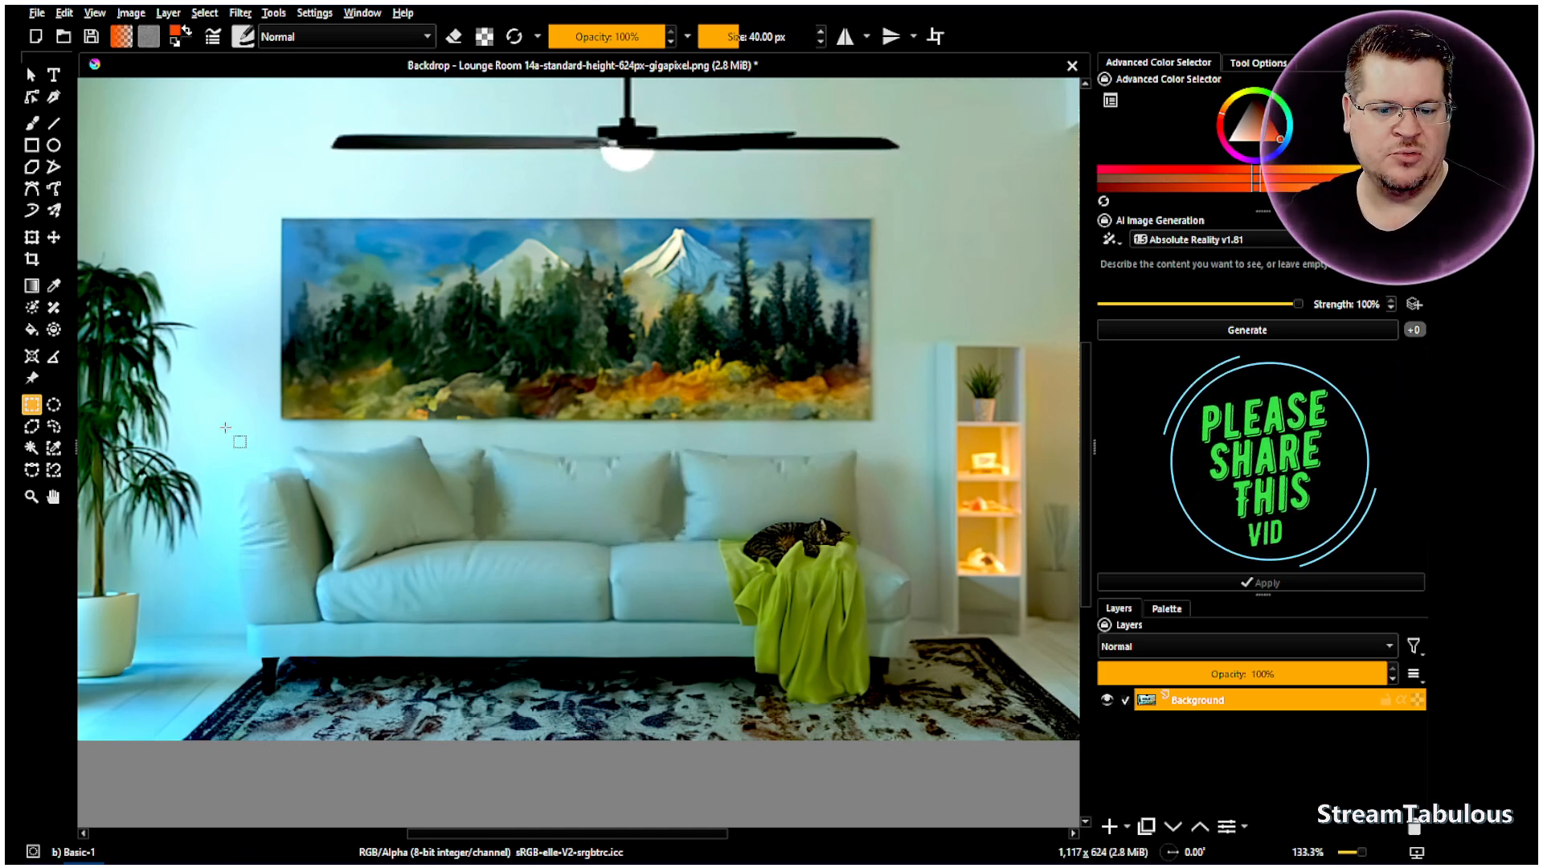
- Select a rectangle around the sofa and enter the prompt 'grey lounge'
{"action": "left_click_drag", "start_coordinate": [223, 435], "coordinate": [941, 705]}
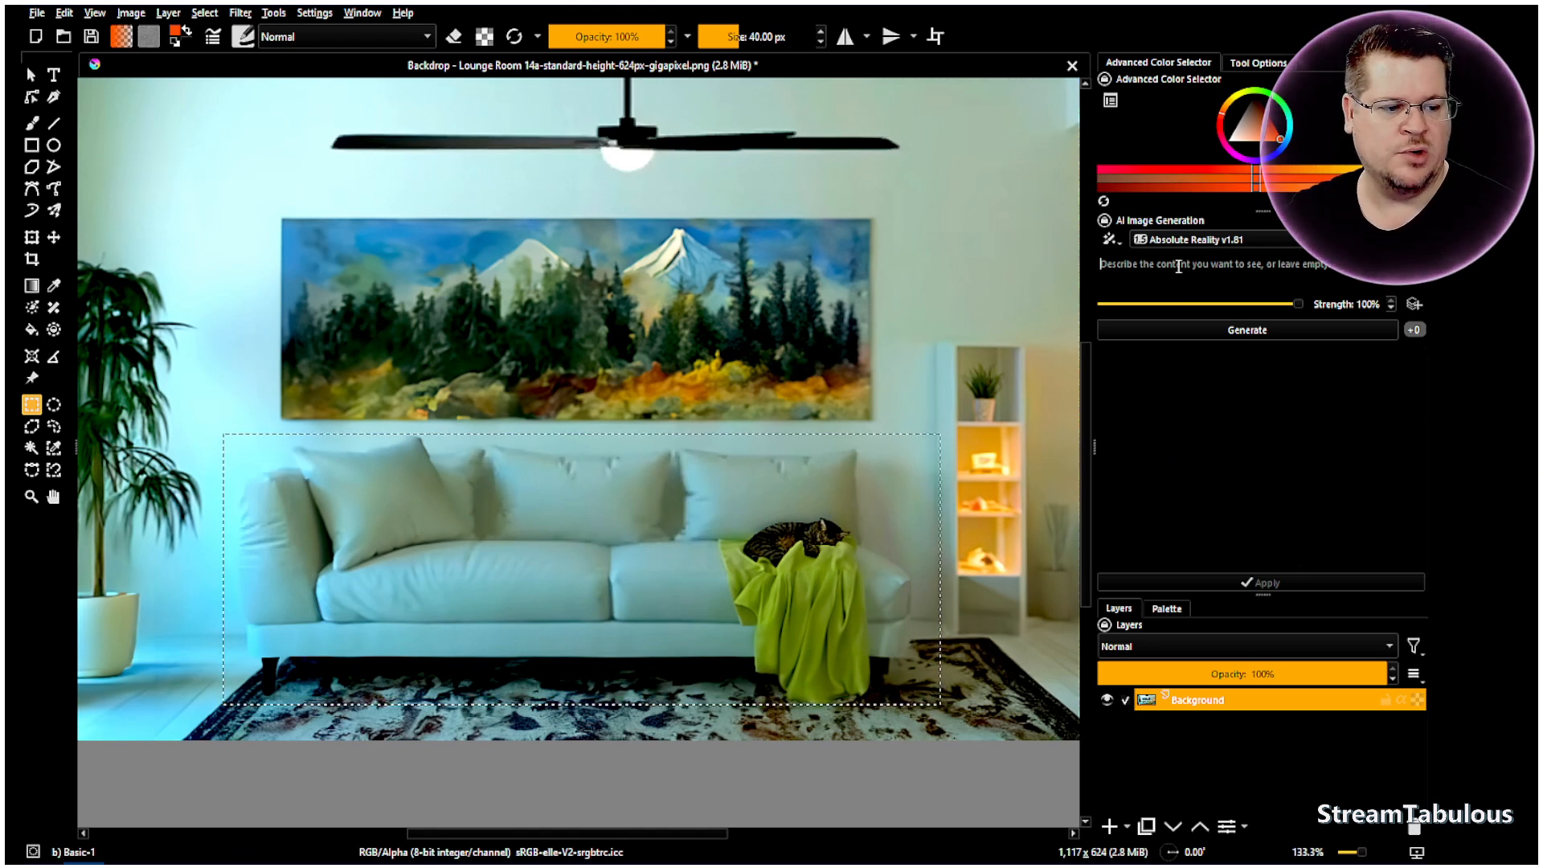
{"action": "type", "text": "grey "}
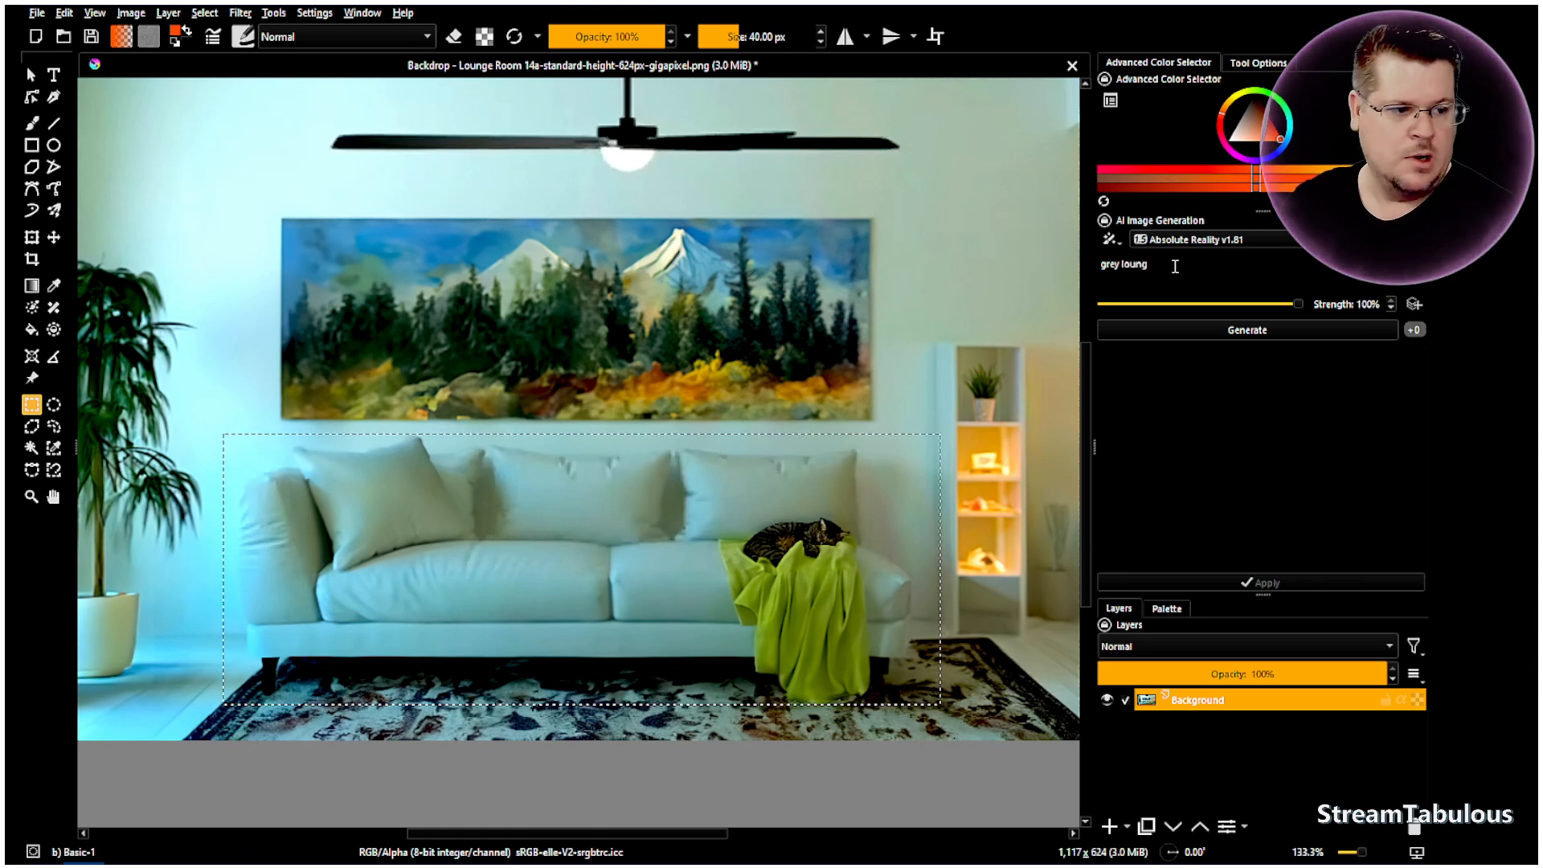
{"action": "type", "text": "lounge"}
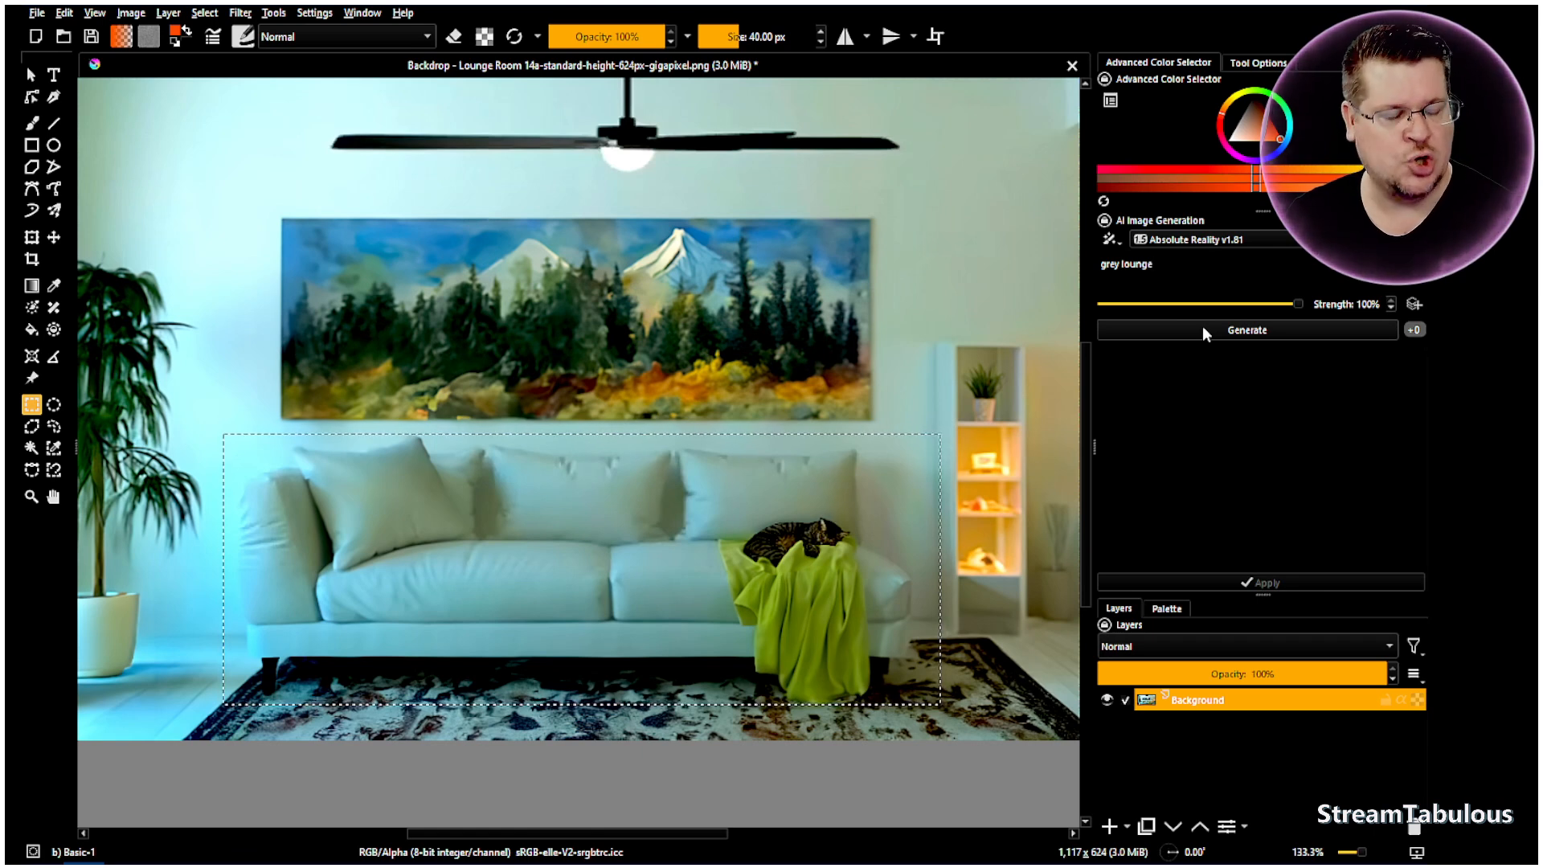
- Generate a first 'grey lounge' preview over the selected sofa area
{"action": "left_click", "coordinate": [1202, 325]}
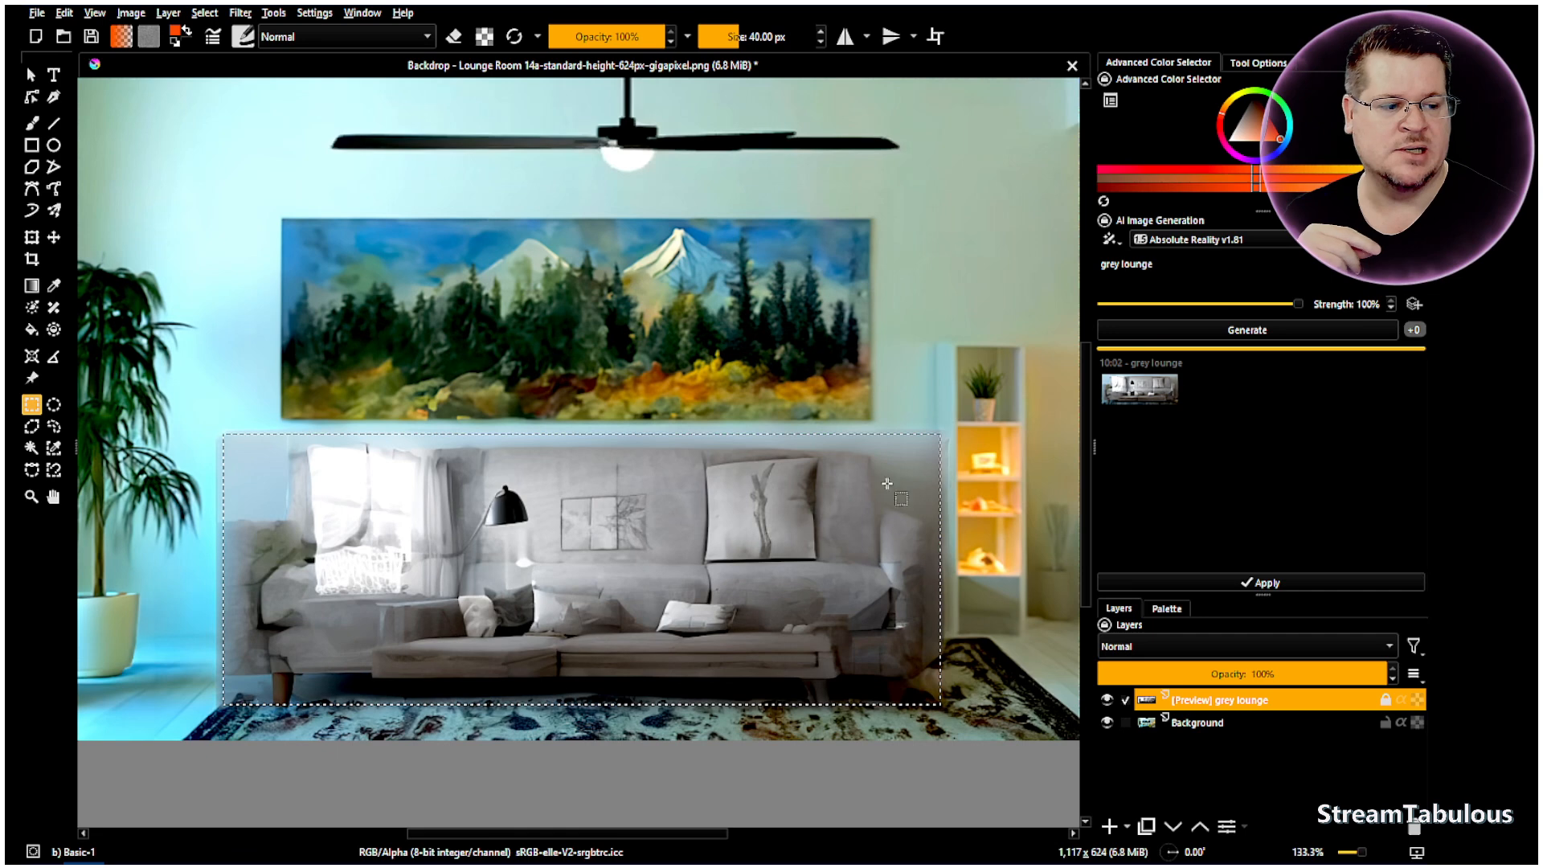
{"action": "left_click", "coordinate": [1368, 304]}
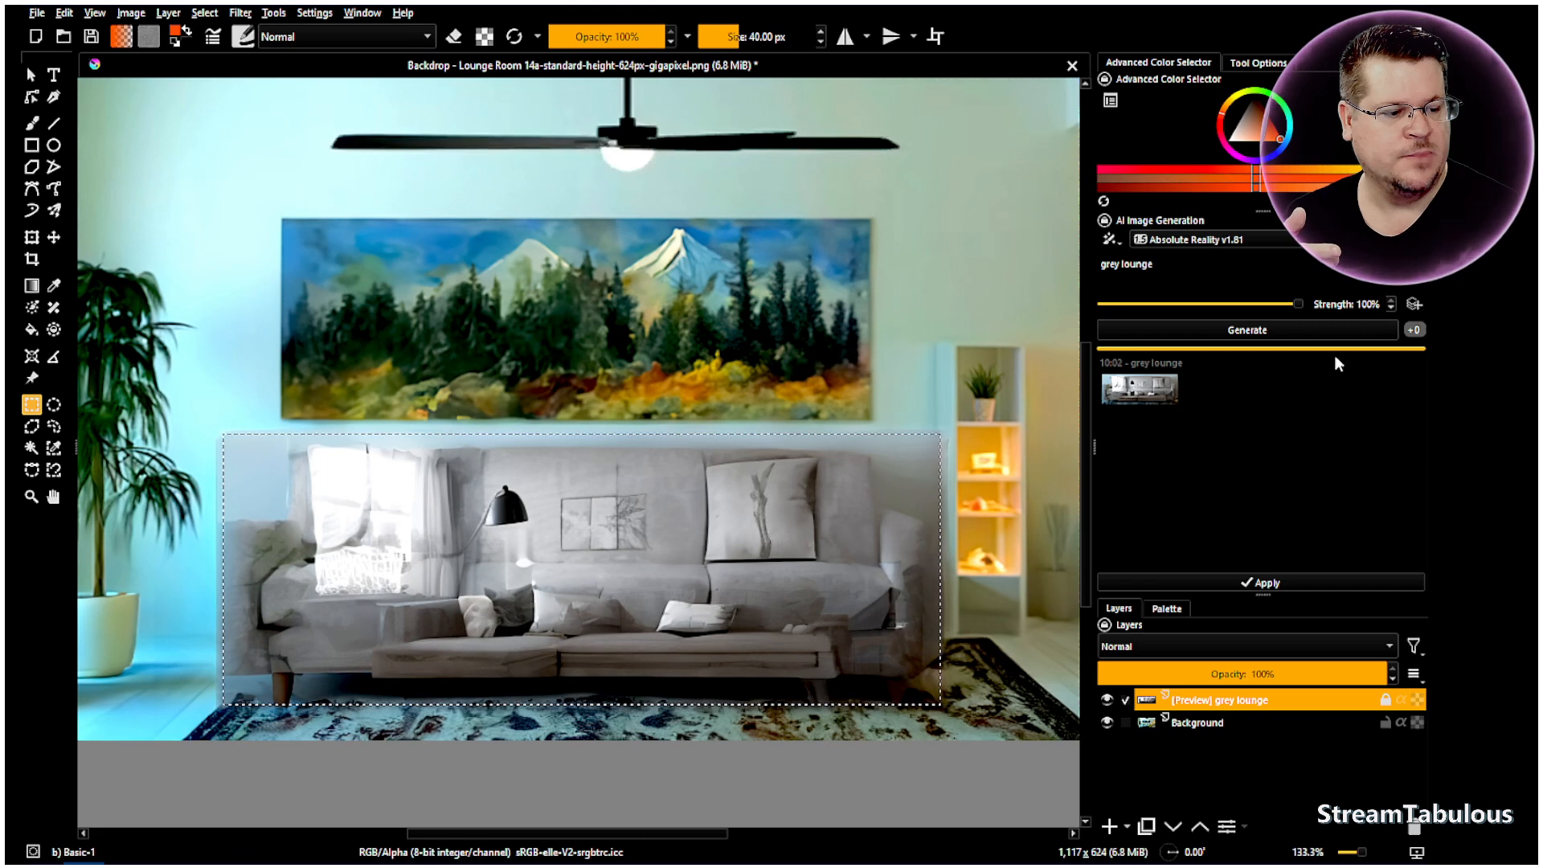
- With Background active, lower strength to 65% and generate three new grey lounge results
{"action": "left_click", "coordinate": [1203, 726]}
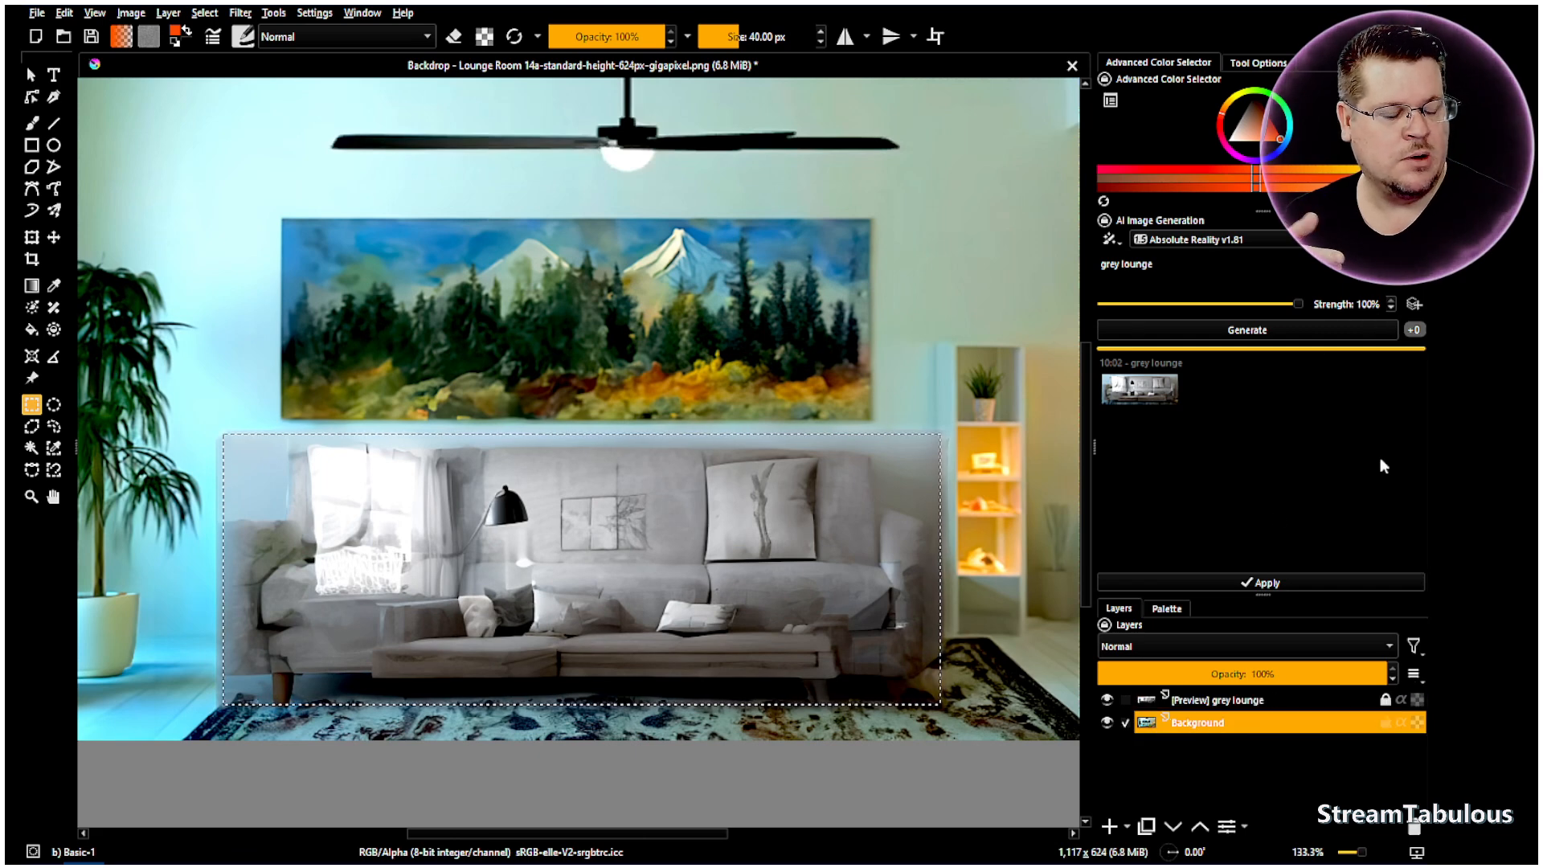
{"action": "scroll", "coordinate": [1374, 304], "scroll_direction": "down", "scroll_amount": 3}
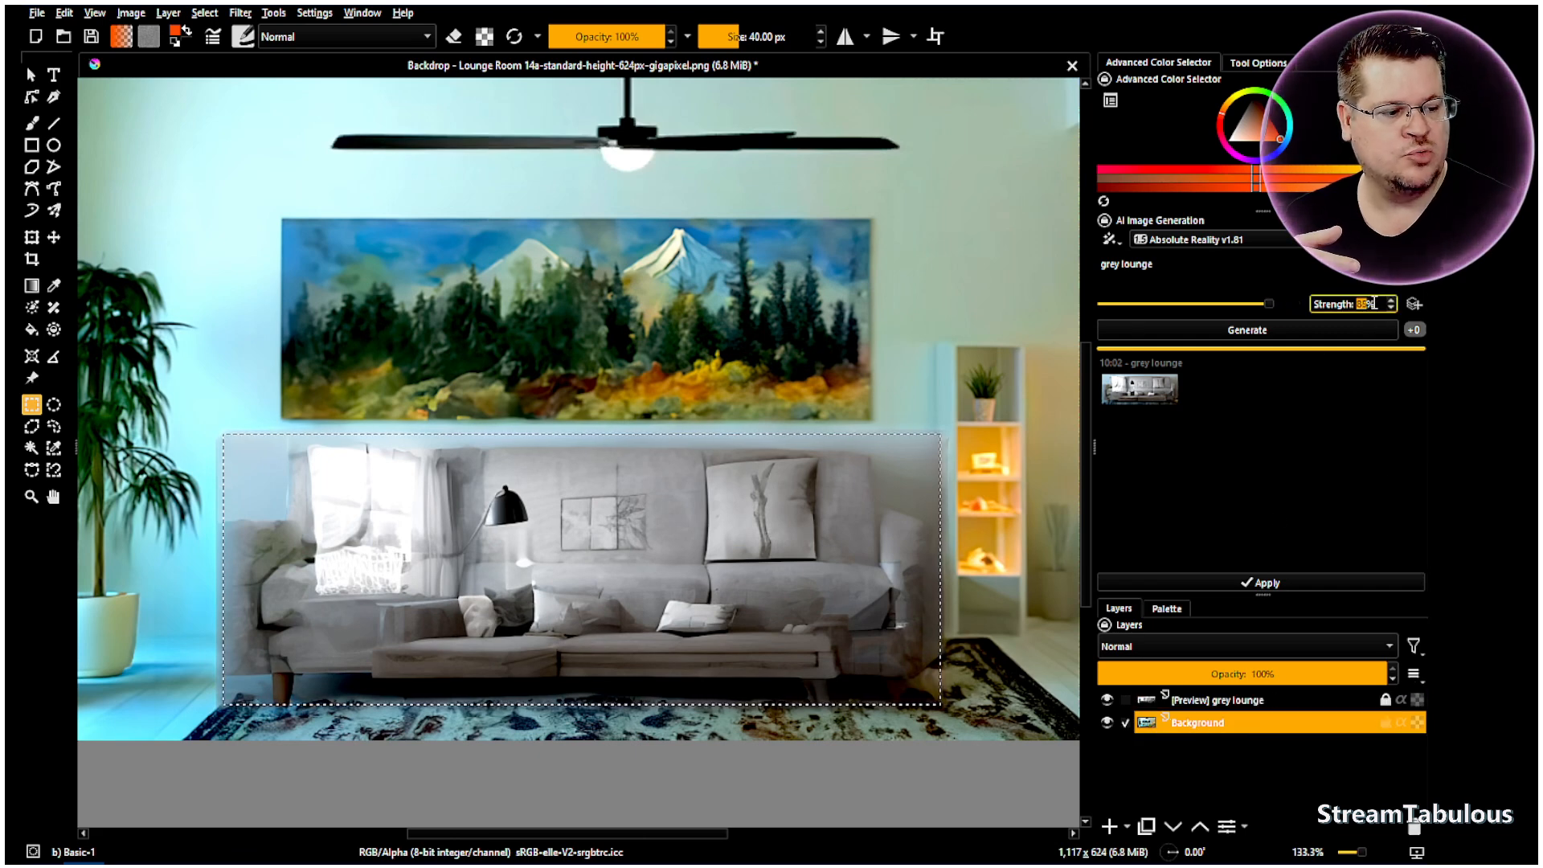
{"action": "scroll", "coordinate": [1375, 304], "scroll_direction": "down", "scroll_amount": 1}
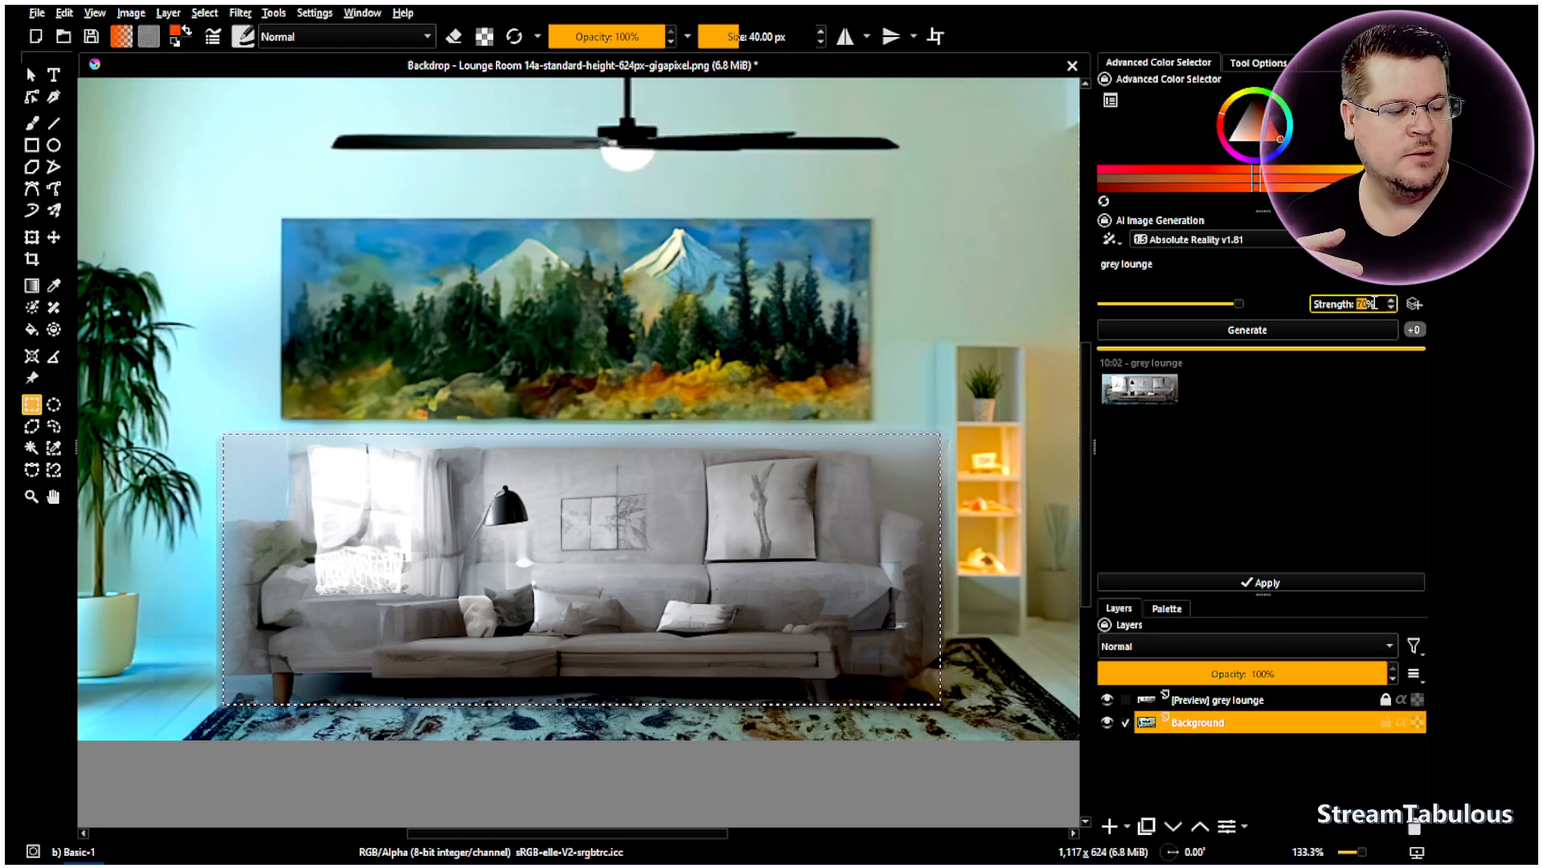
{"action": "left_click", "coordinate": [1325, 336]}
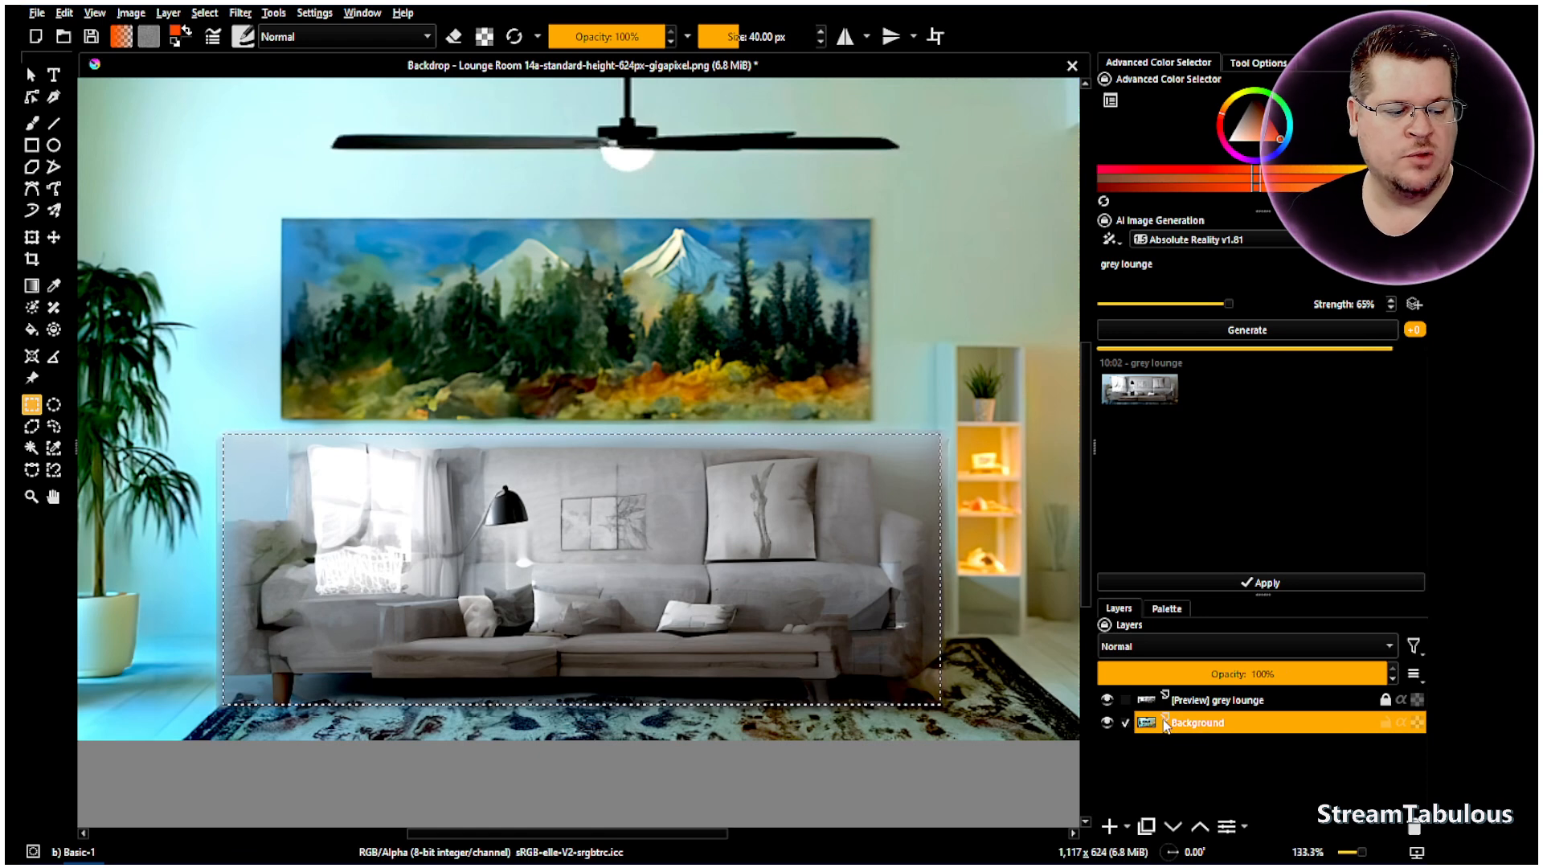
{"action": "mouse_move", "coordinate": [1203, 730]}
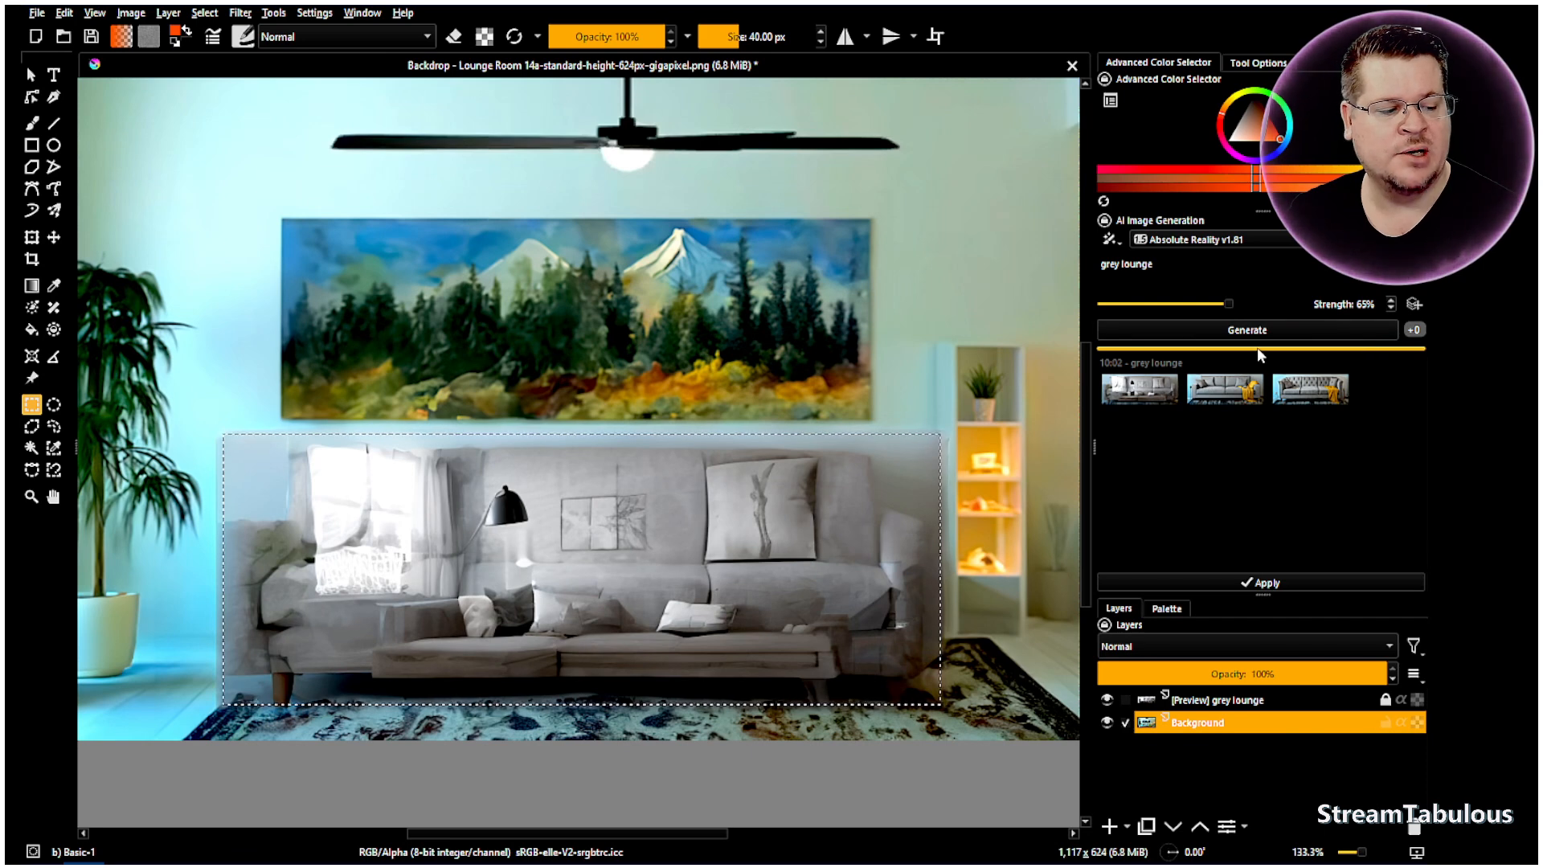
- Compare the results and apply the tufted grey sofa with yellow throw as a layer
{"action": "left_click", "coordinate": [1241, 402]}
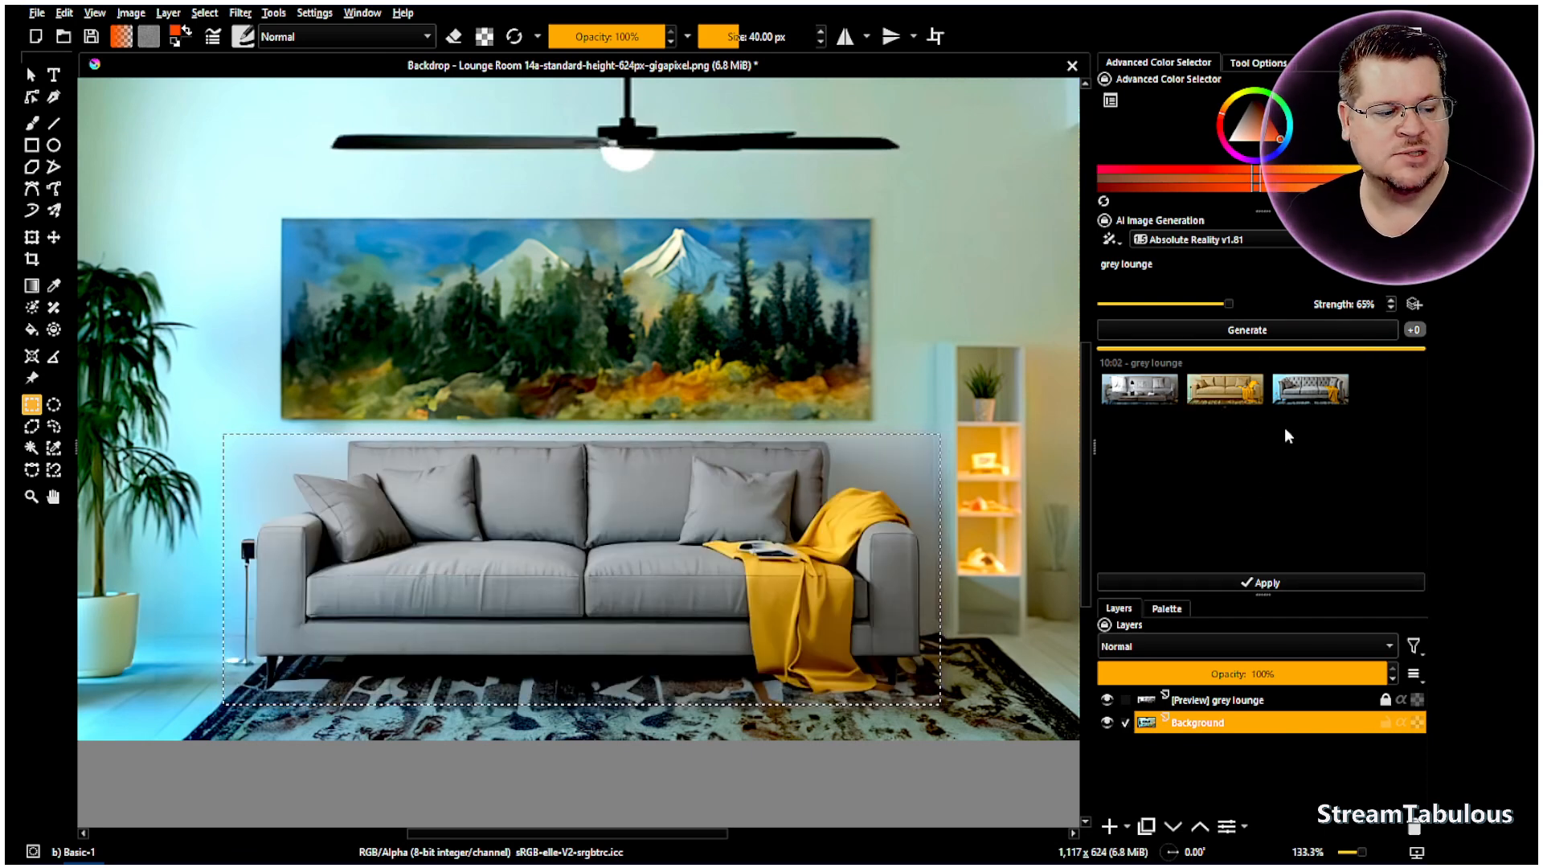
{"action": "left_click", "coordinate": [1242, 395]}
{"action": "left_click", "coordinate": [1243, 395]}
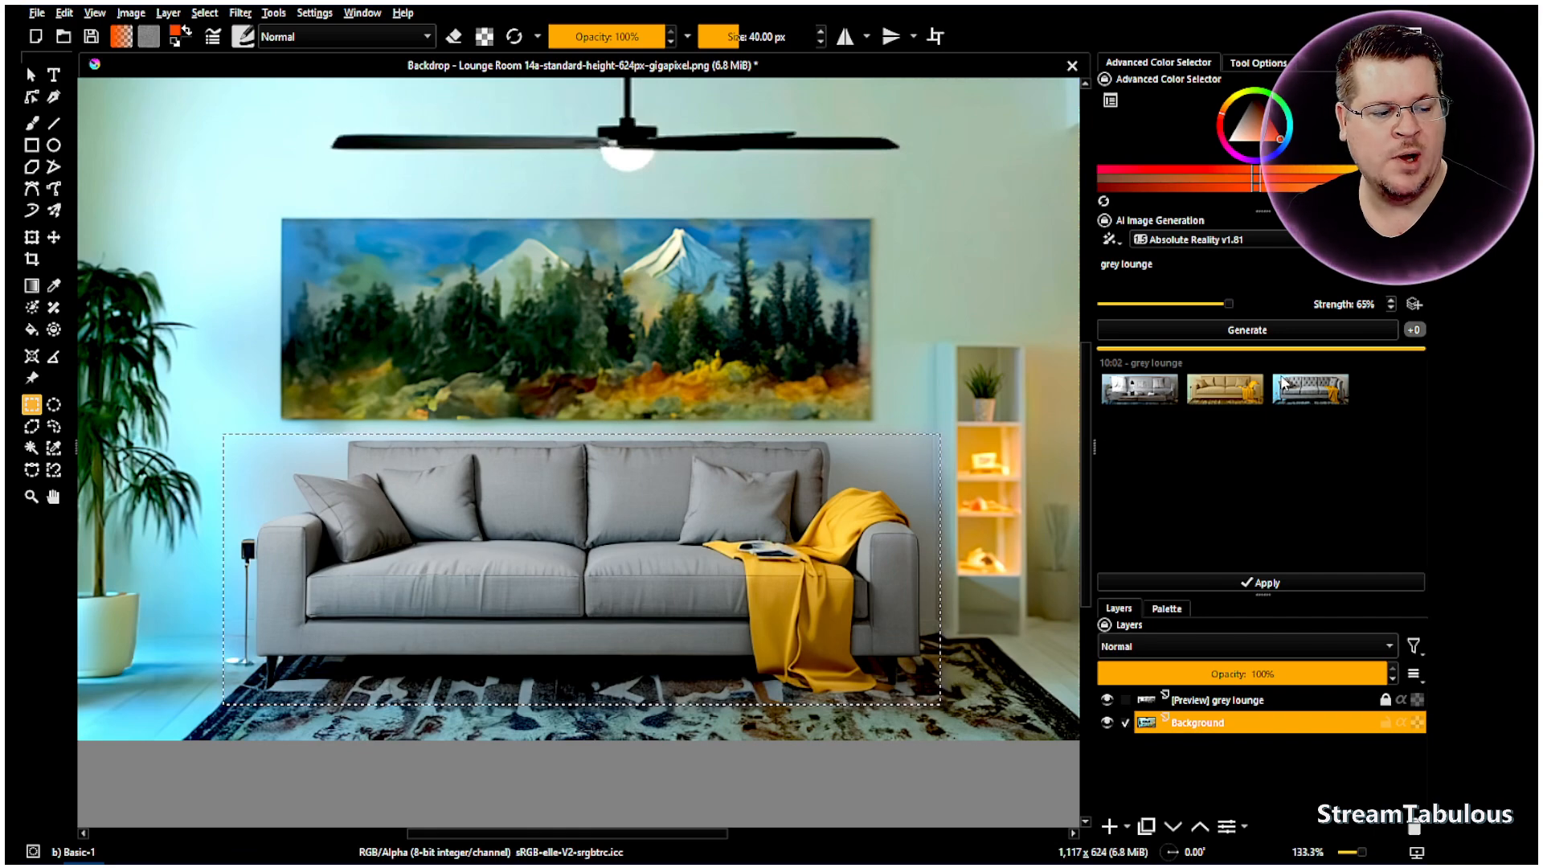
{"action": "left_click", "coordinate": [1308, 389]}
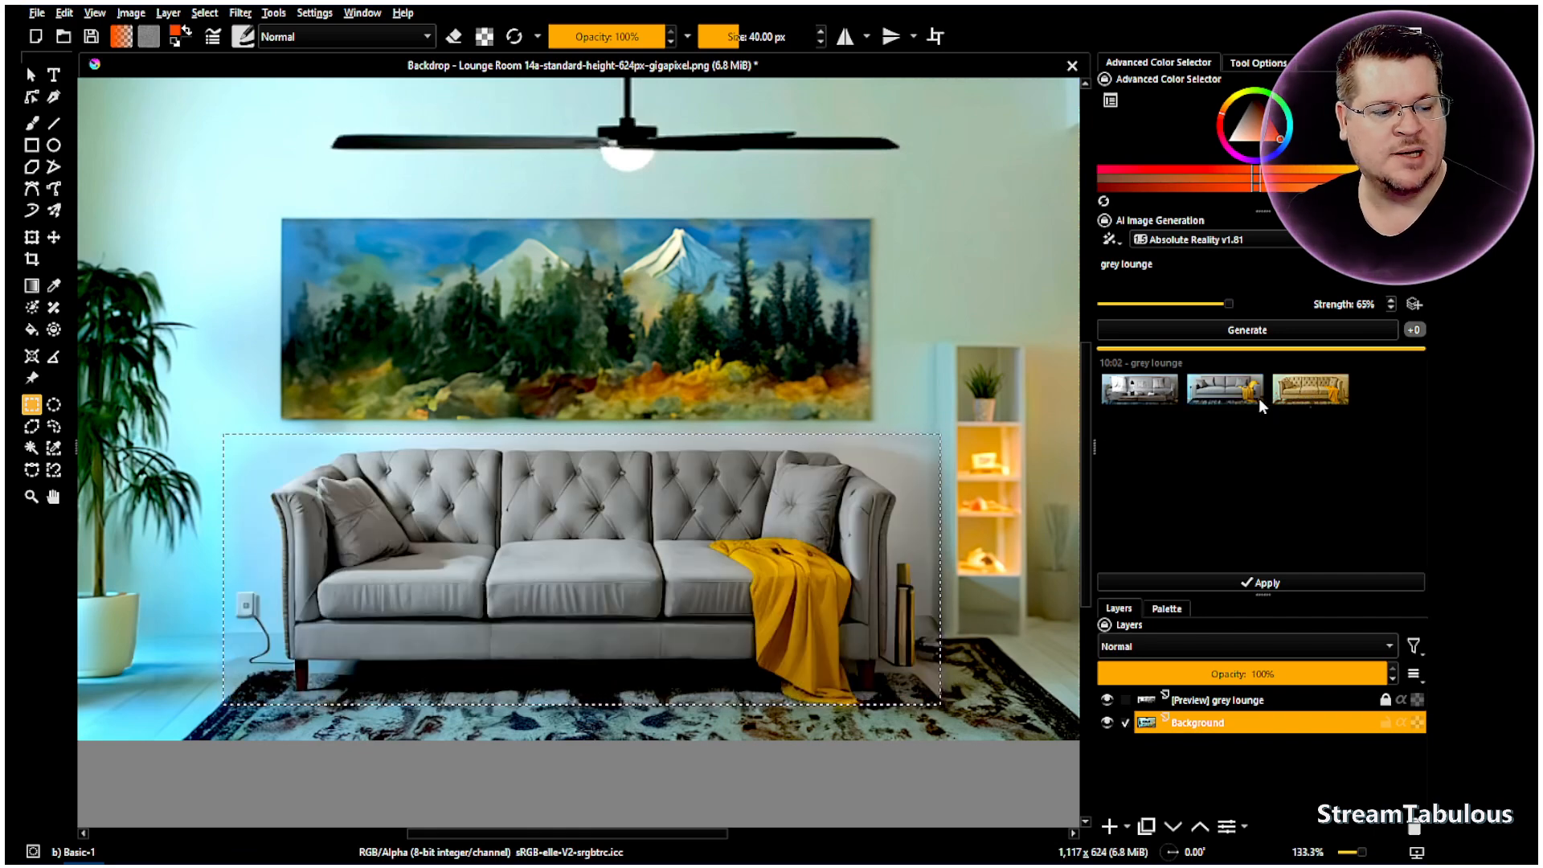
{"action": "left_click", "coordinate": [1310, 394]}
{"action": "left_click", "coordinate": [1316, 396]}
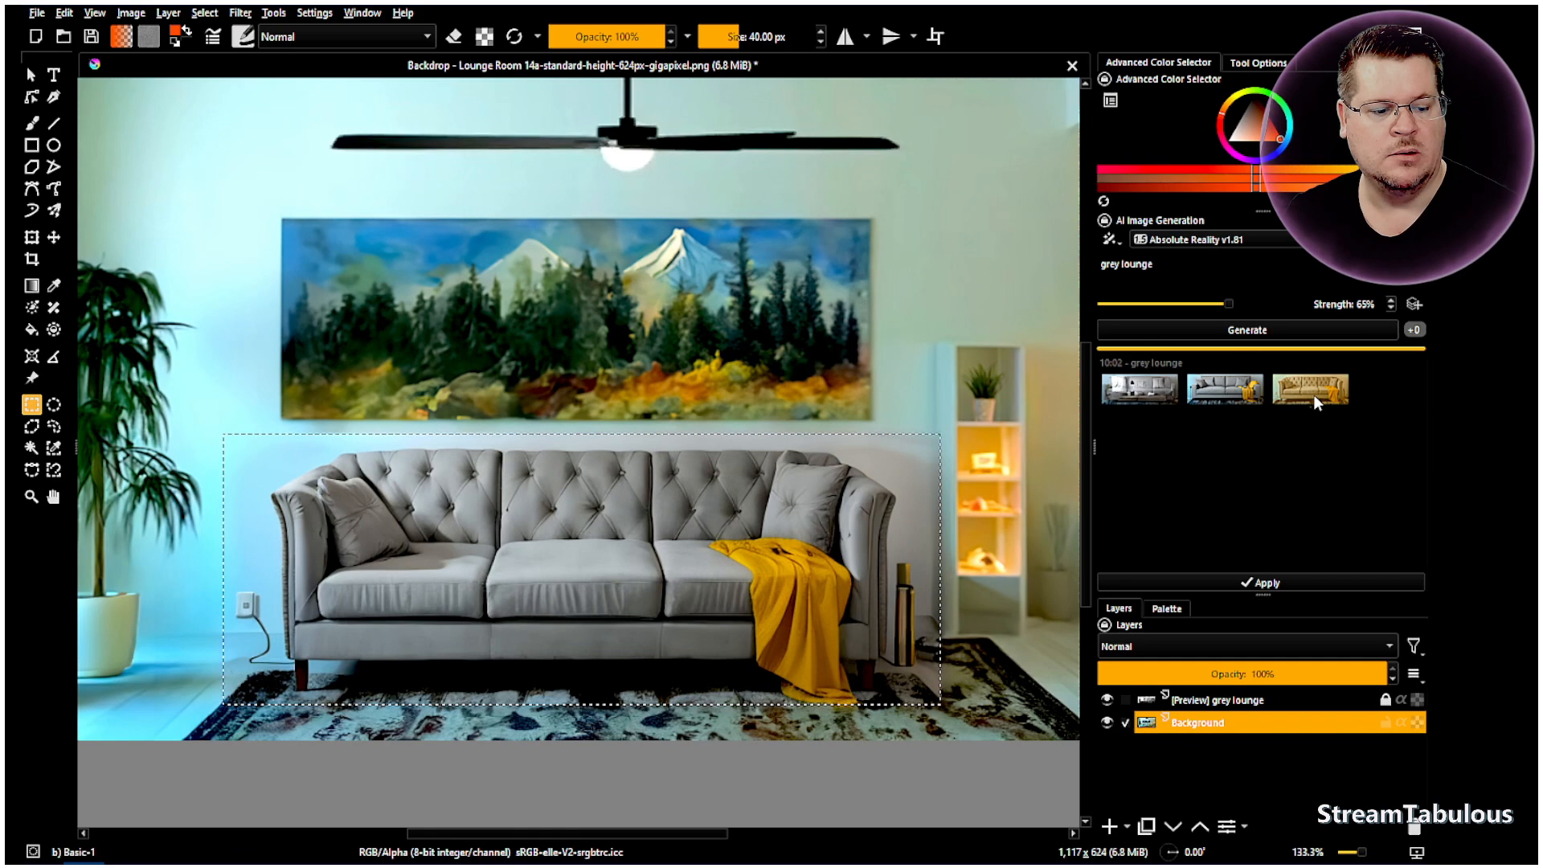
{"action": "double_click", "coordinate": [1315, 395]}
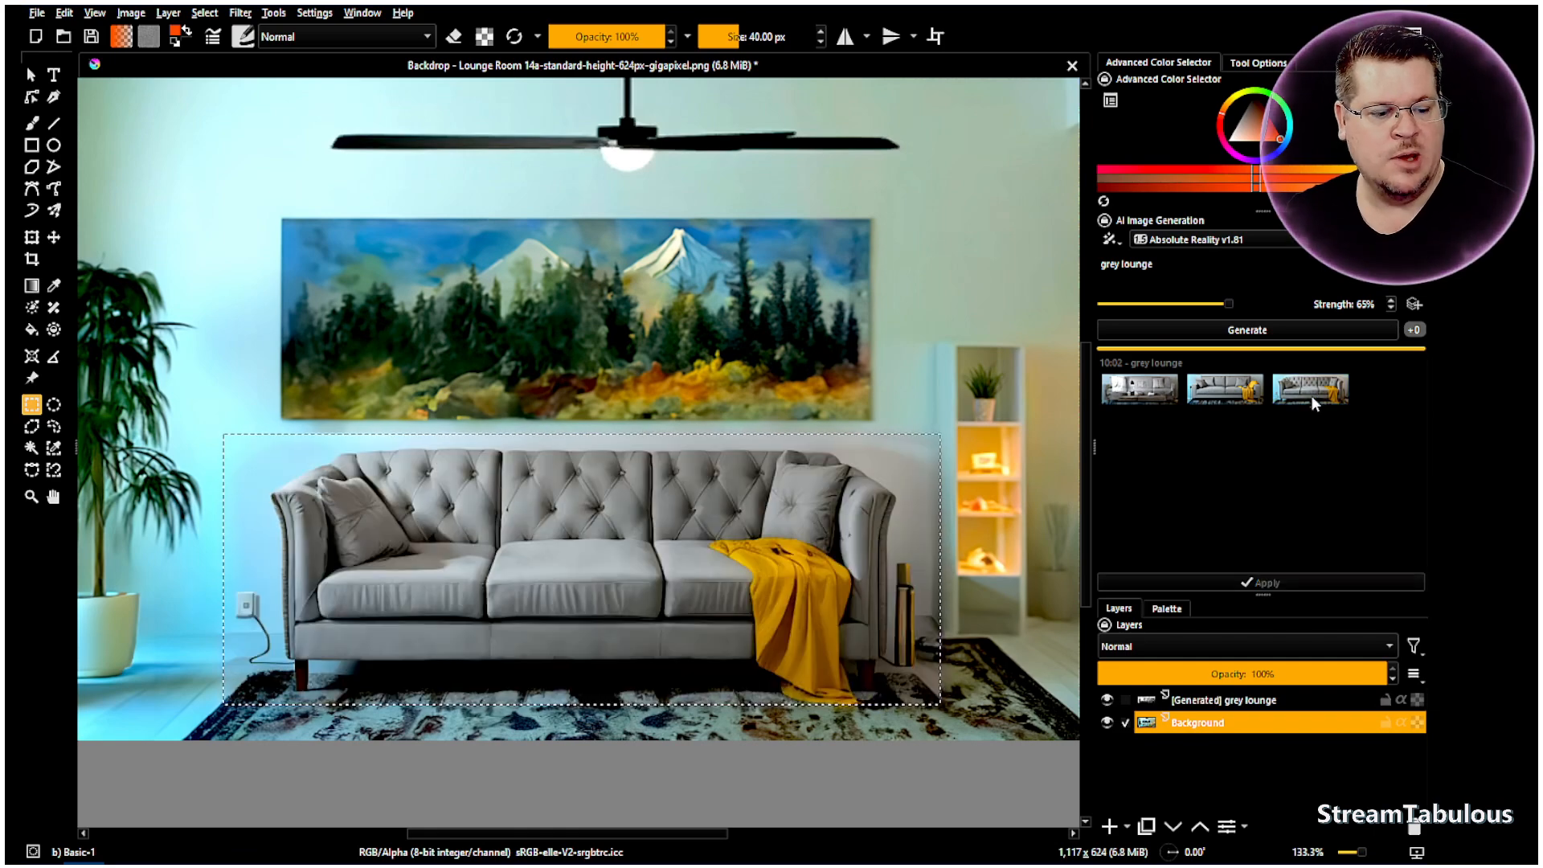
{"action": "right_click", "coordinate": [617, 372]}
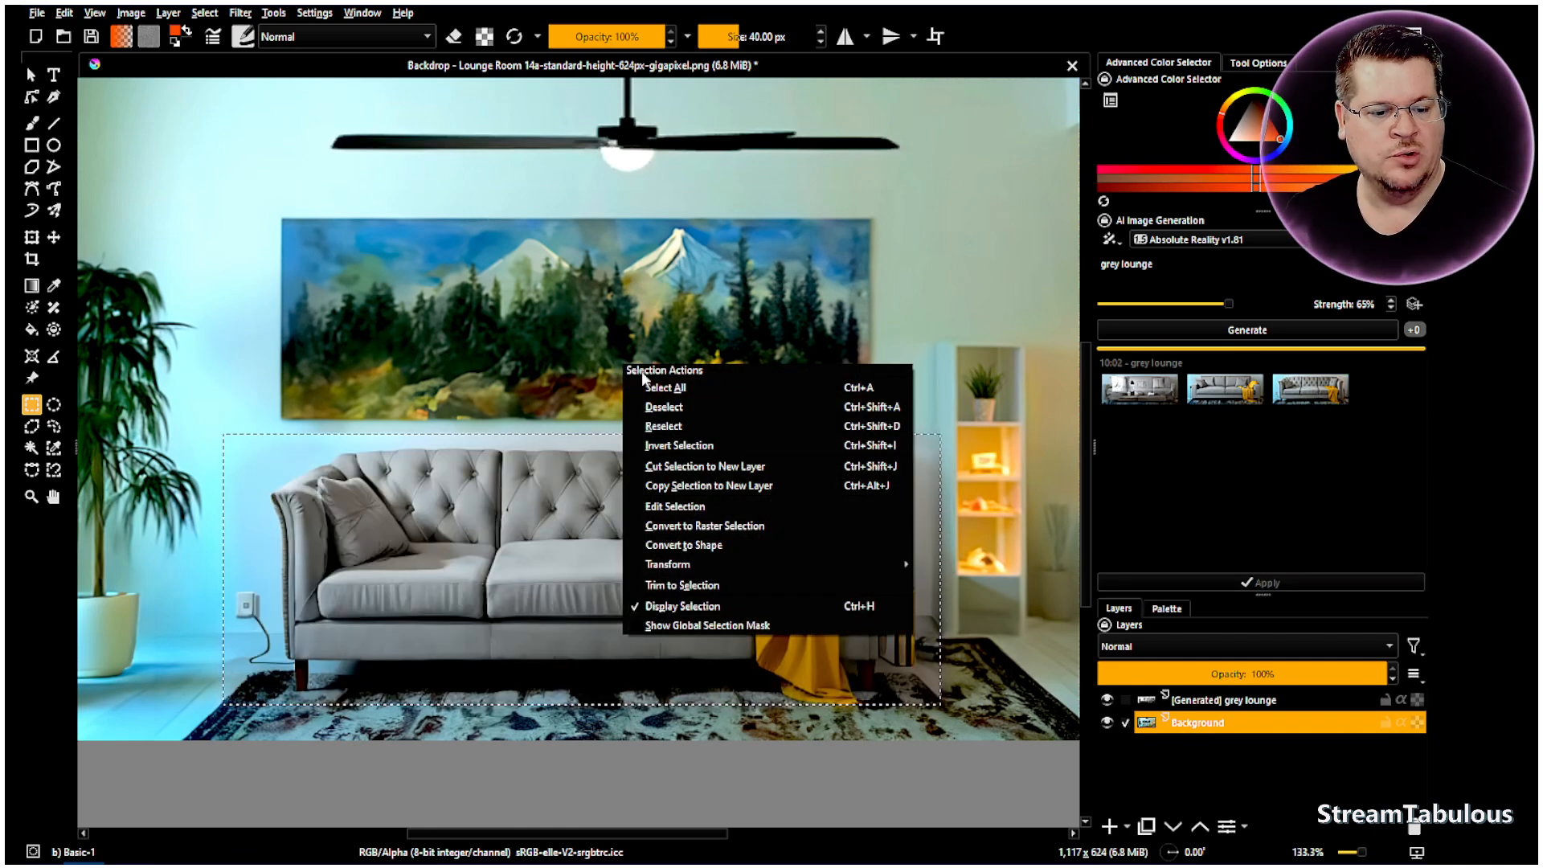
- Deselect the sofa area and inspect the tufted grey sofa and yellow throw
{"action": "left_click", "coordinate": [675, 412]}
{"action": "scroll", "coordinate": [329, 495], "scroll_direction": "up", "scroll_amount": 4}
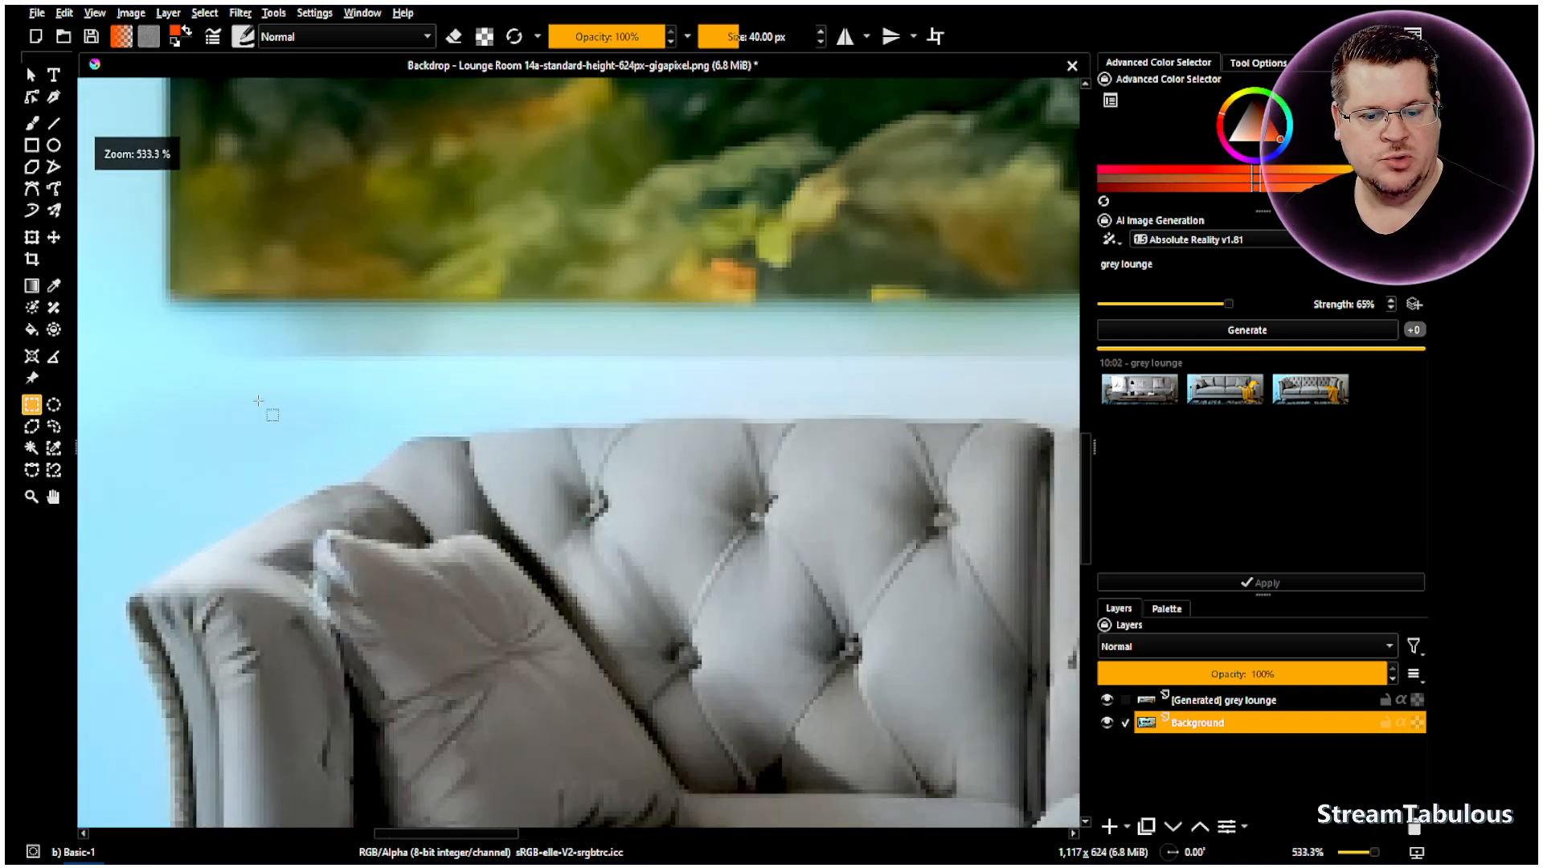
{"action": "scroll", "coordinate": [874, 370], "scroll_direction": "down", "scroll_amount": 6}
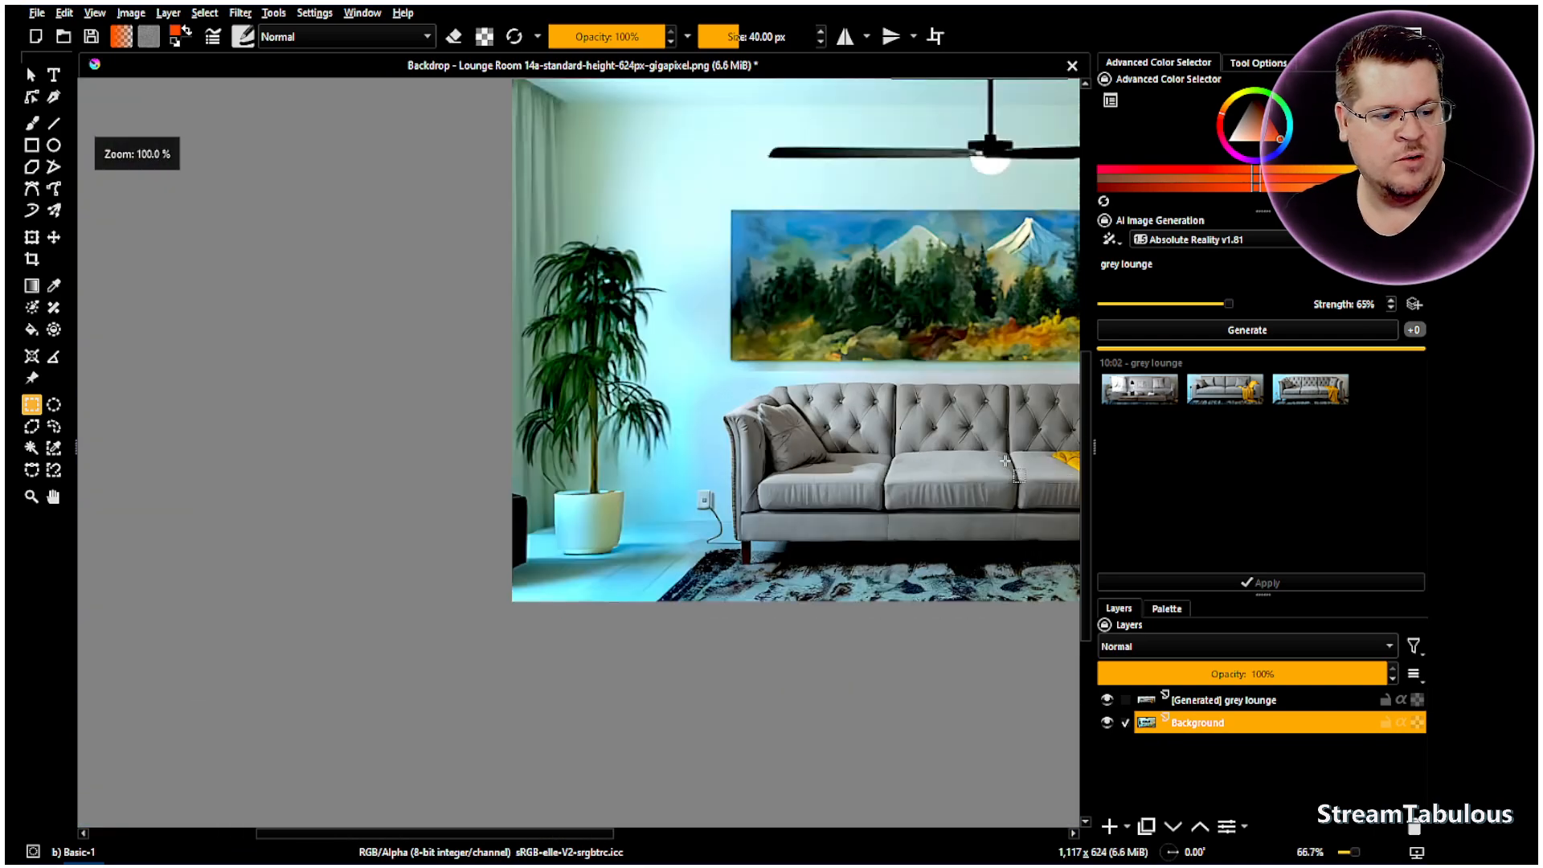
{"action": "left_click", "coordinate": [54, 497]}
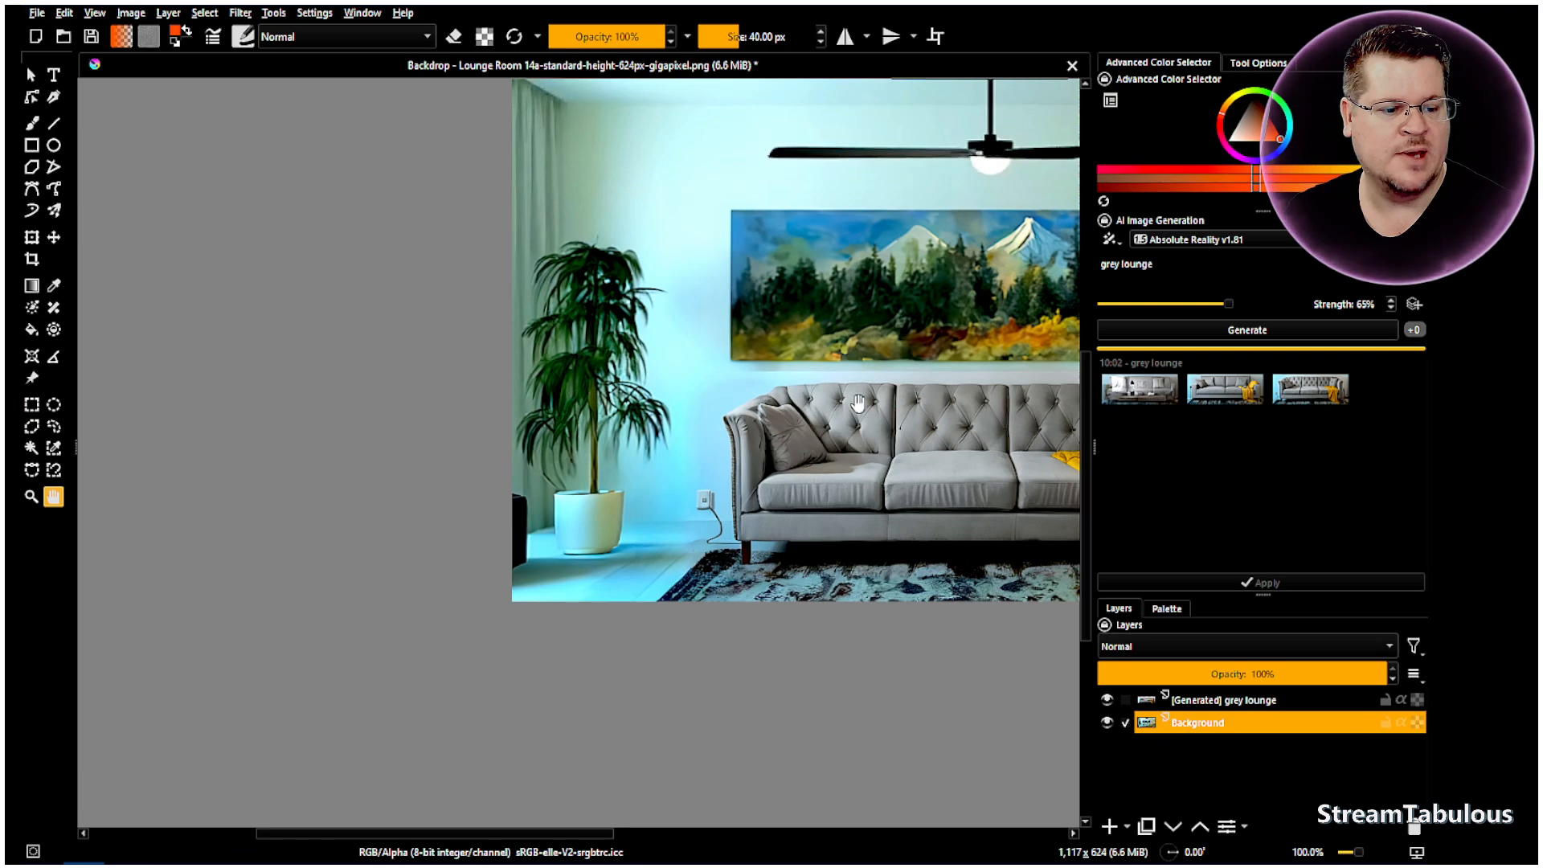
{"action": "left_click_drag", "start_coordinate": [643, 346], "coordinate": [303, 346]}
{"action": "scroll", "coordinate": [820, 343], "scroll_direction": "up", "scroll_amount": 4}
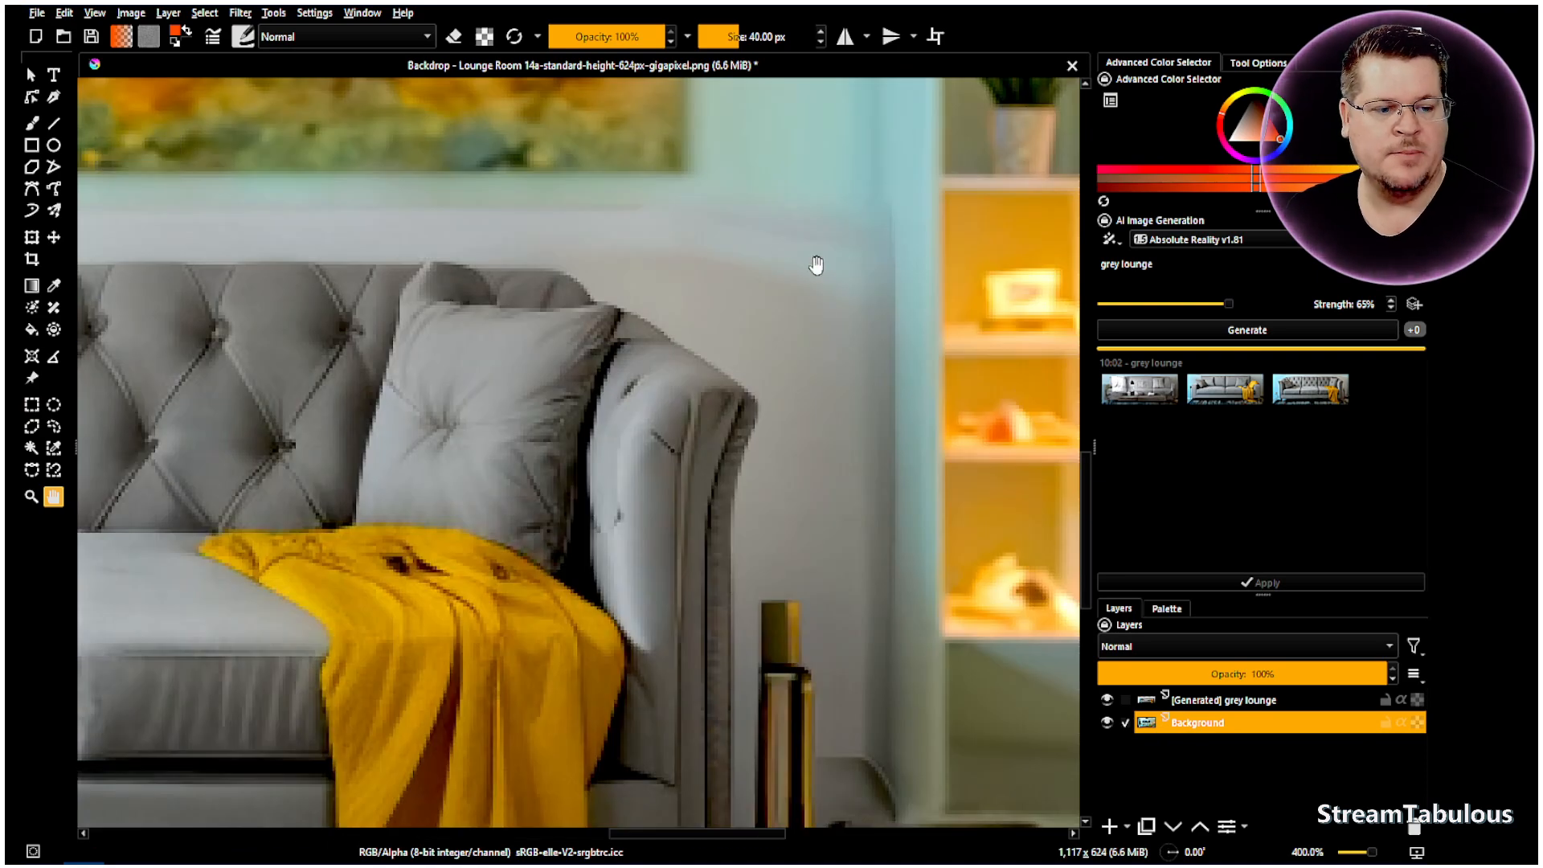
{"action": "scroll", "coordinate": [804, 263], "scroll_direction": "down", "scroll_amount": 3}
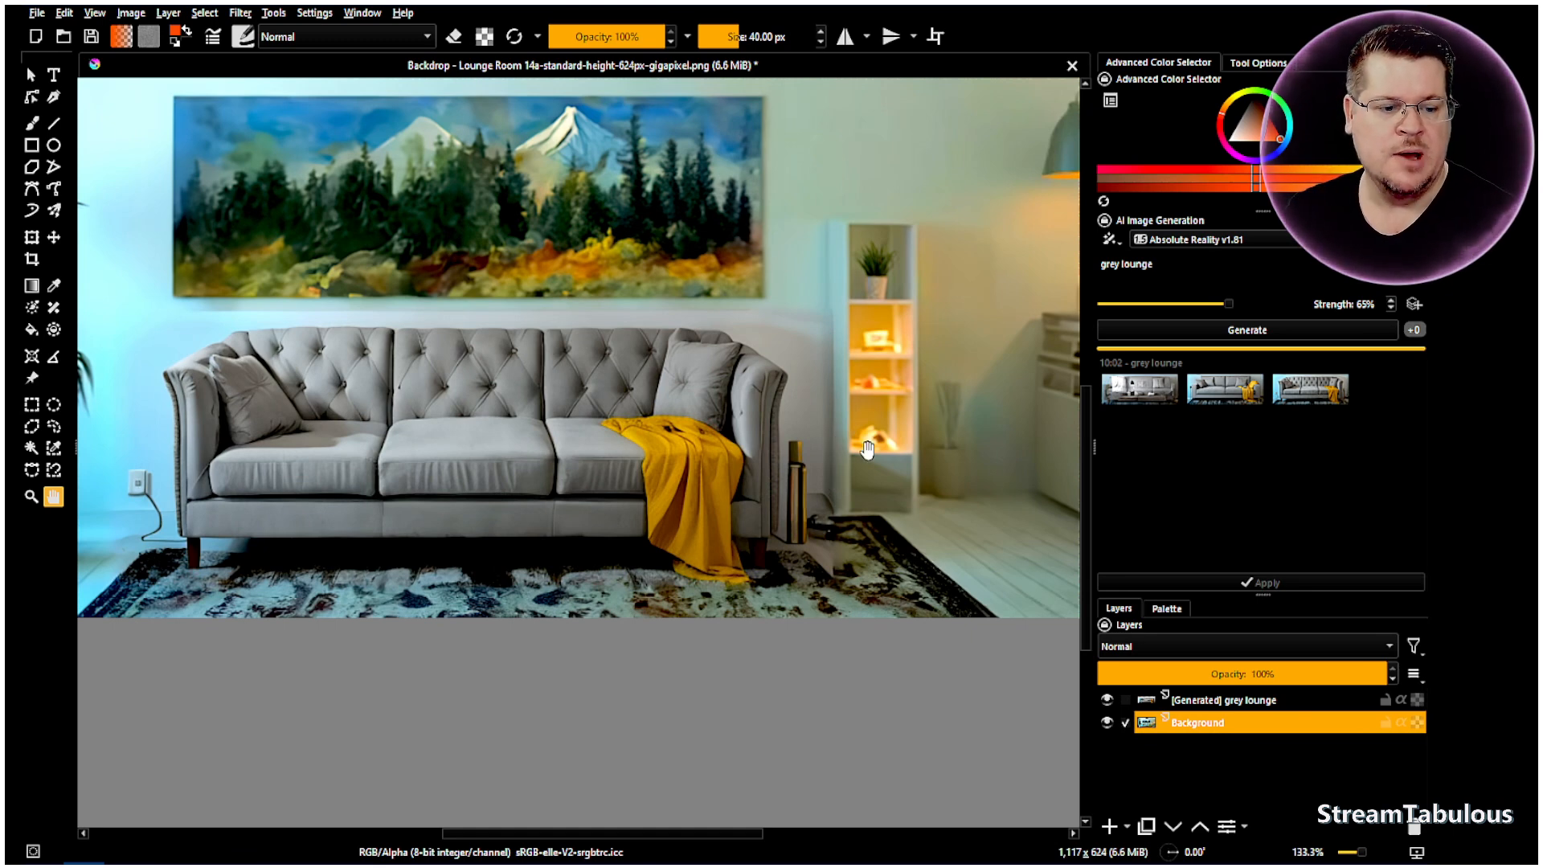
- Preview another grey lounge result, hide the earlier Generated layer, and set the brush to erase
{"action": "left_click", "coordinate": [1297, 397]}
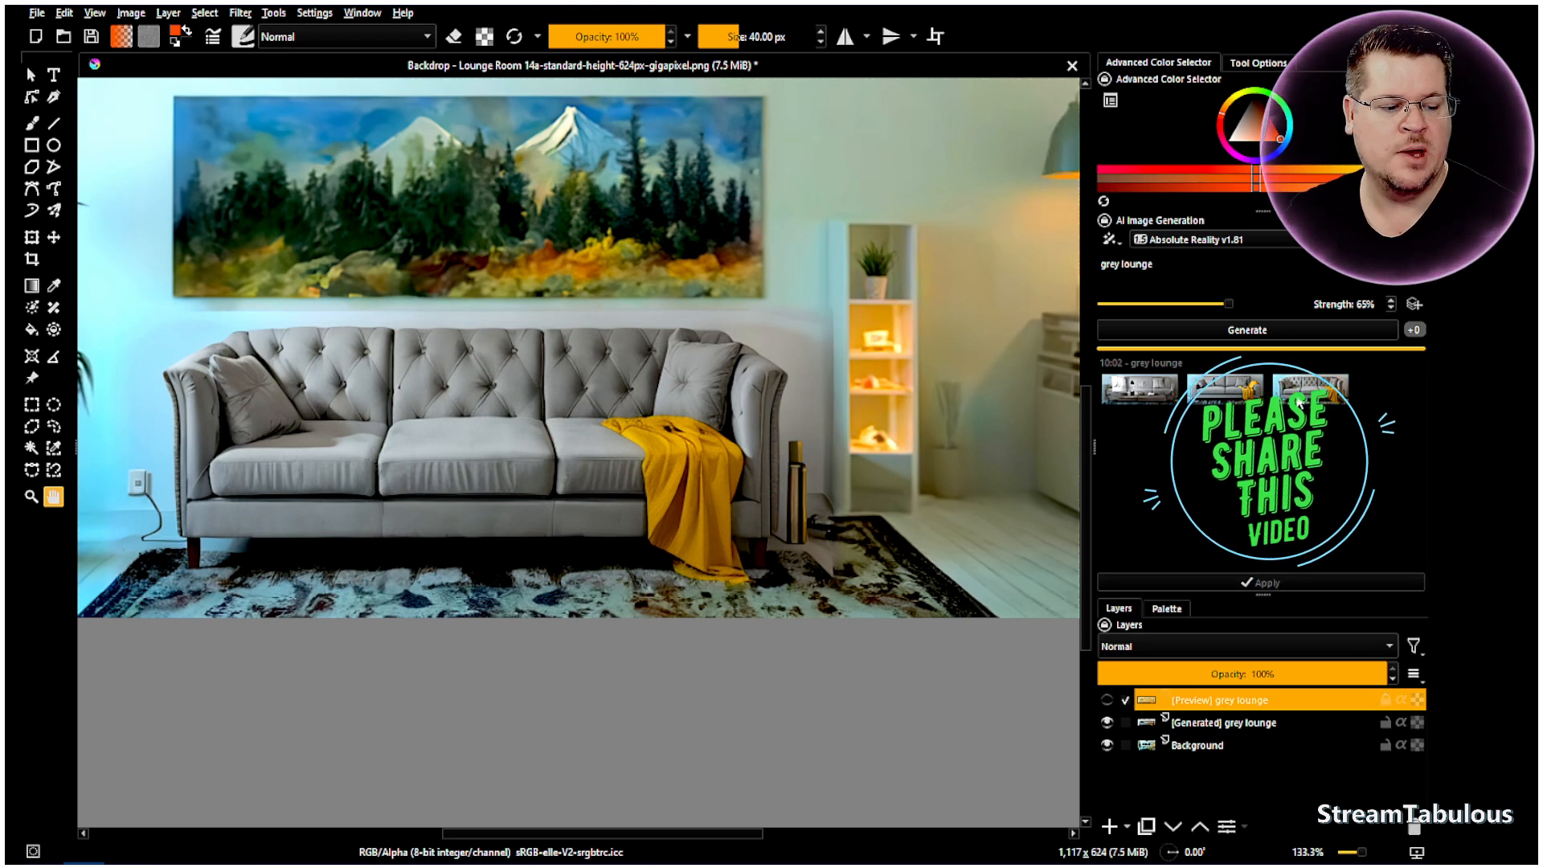
{"action": "left_click", "coordinate": [1108, 724]}
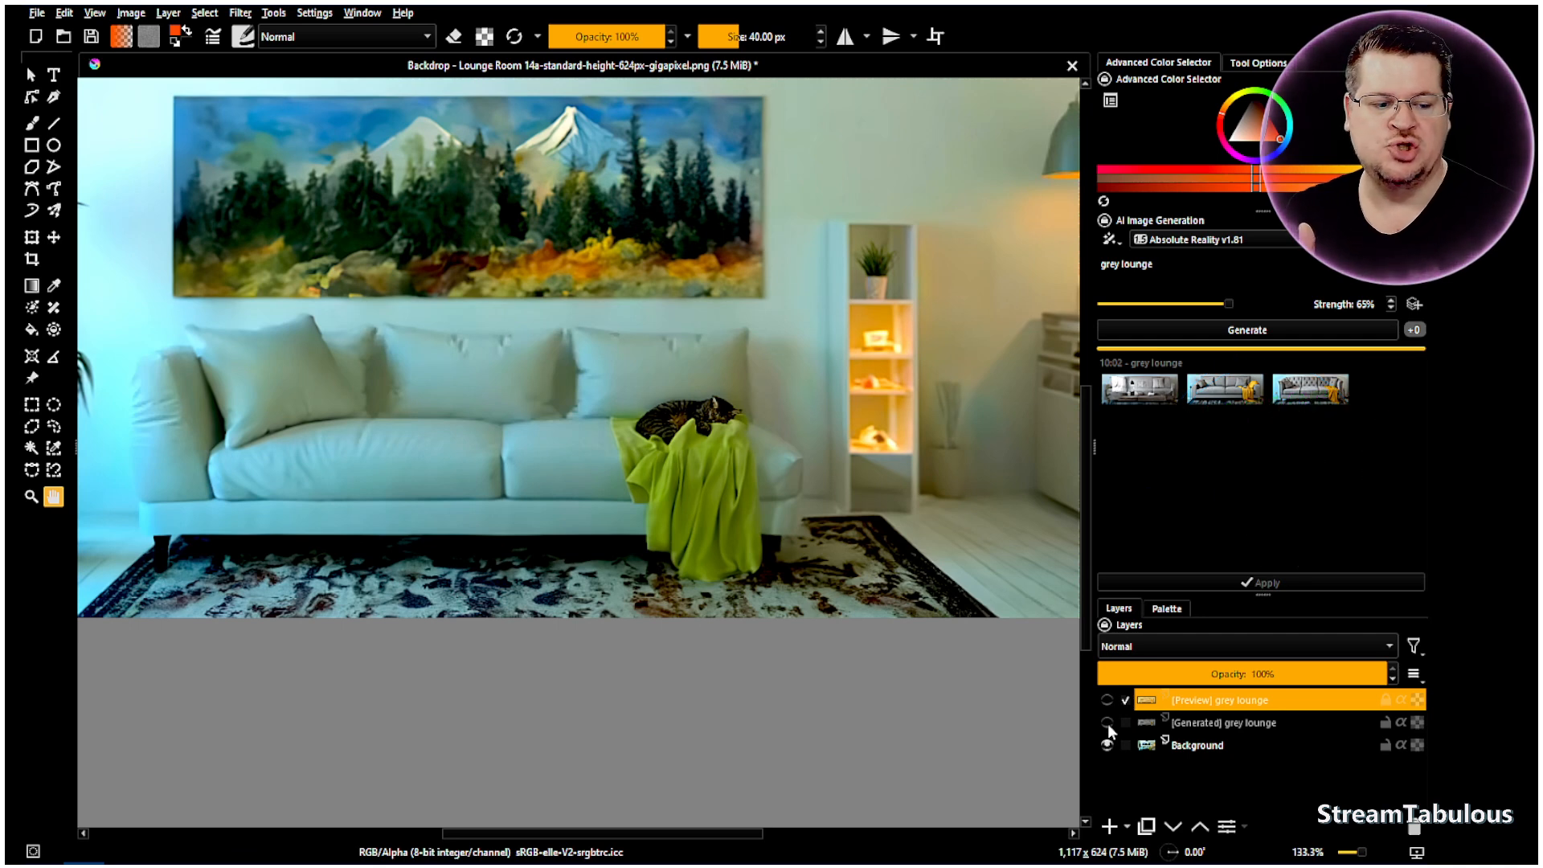
{"action": "left_click", "coordinate": [1108, 723]}
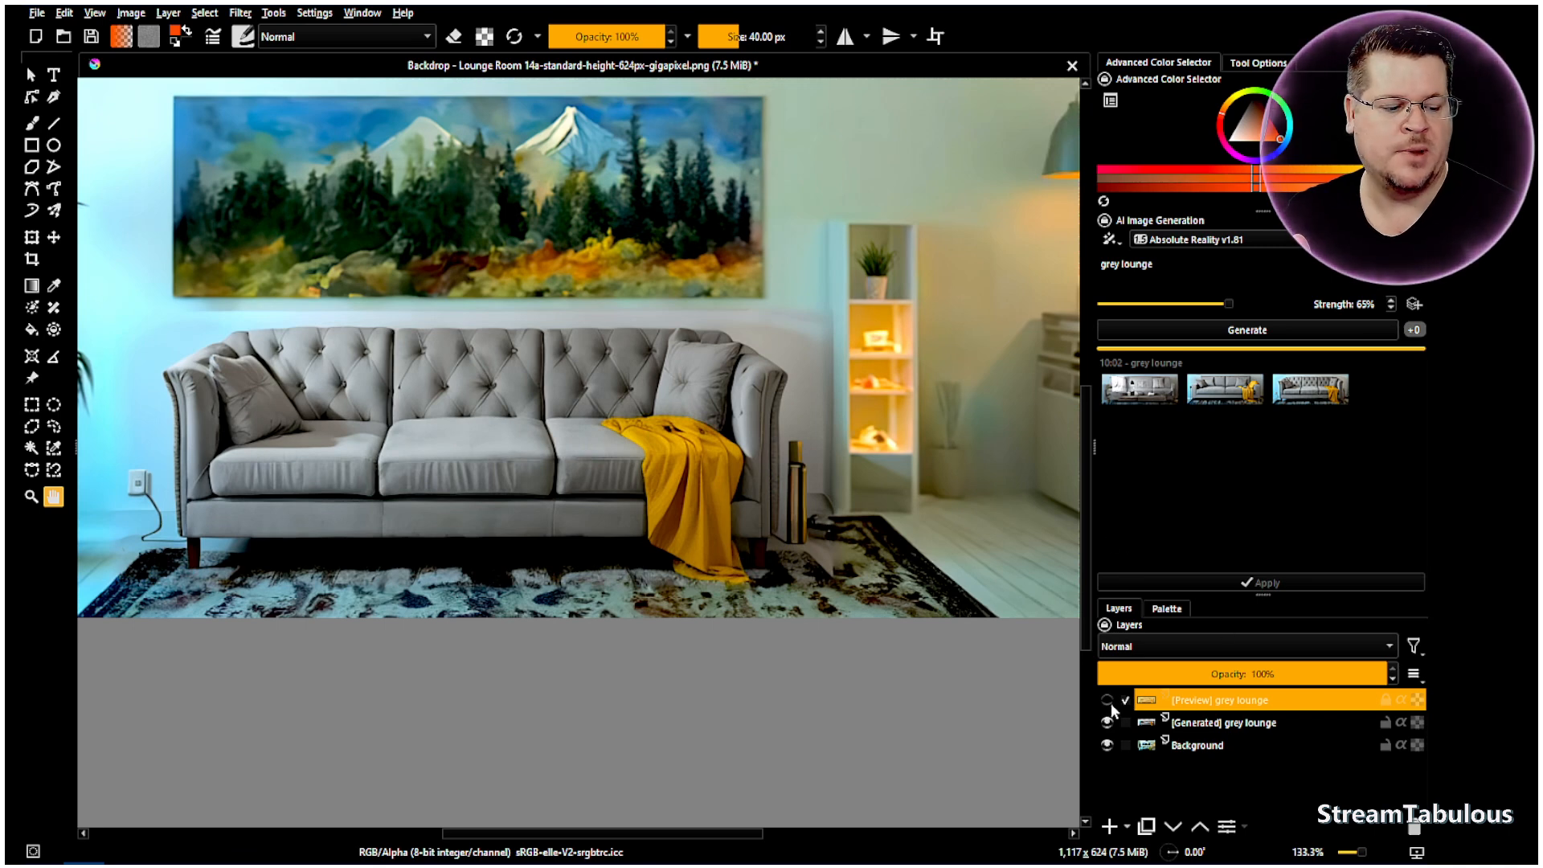
{"action": "left_click", "coordinate": [1107, 723]}
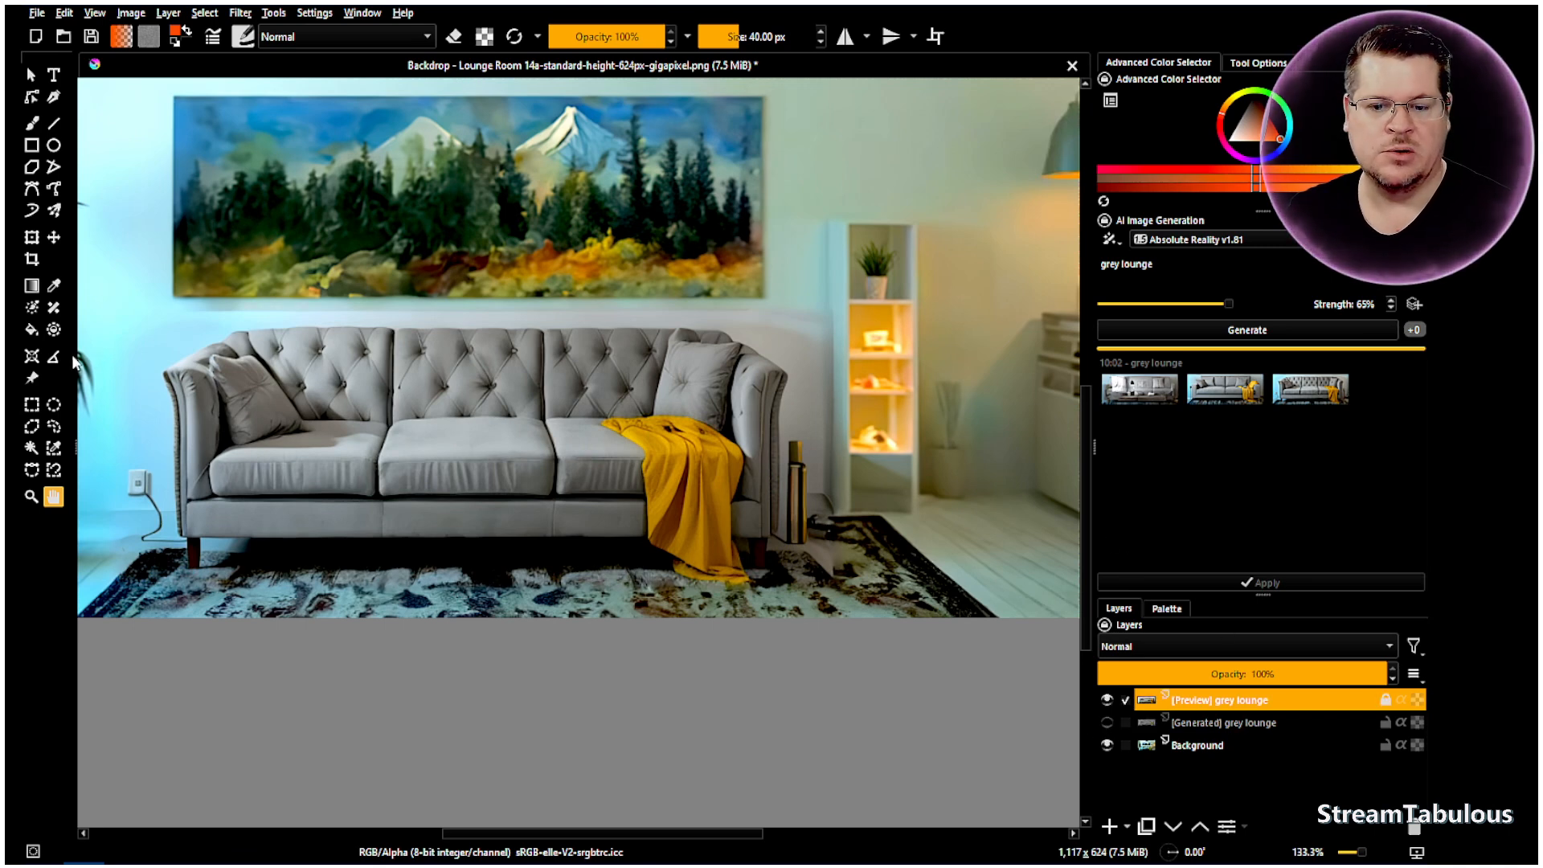
{"action": "left_click", "coordinate": [32, 126]}
{"action": "left_click", "coordinate": [455, 37]}
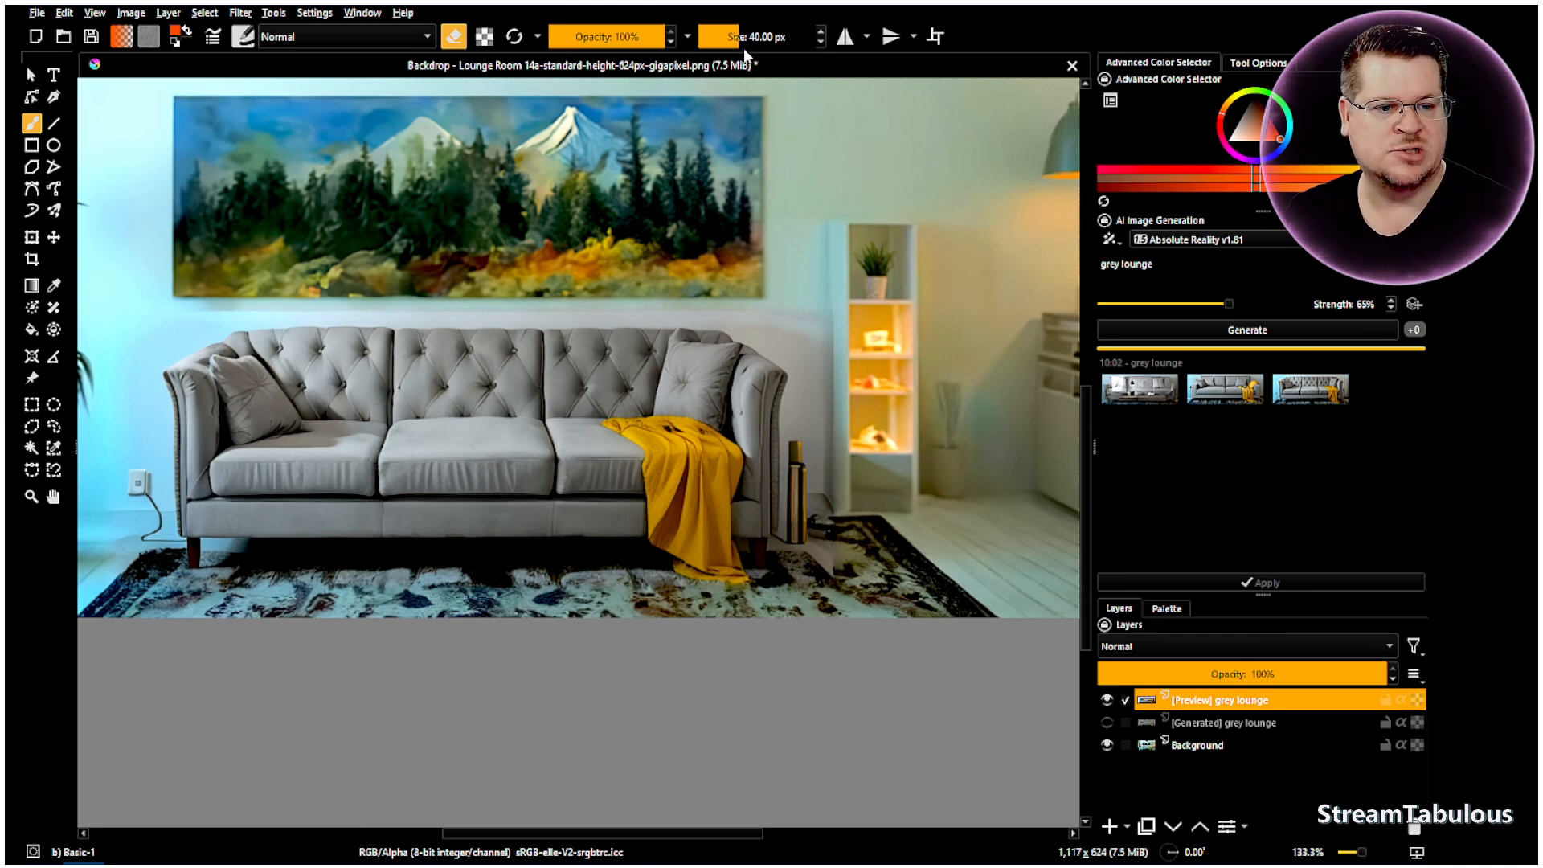
- Lower the eraser opacity to 37%
{"action": "left_click", "coordinate": [631, 37]}
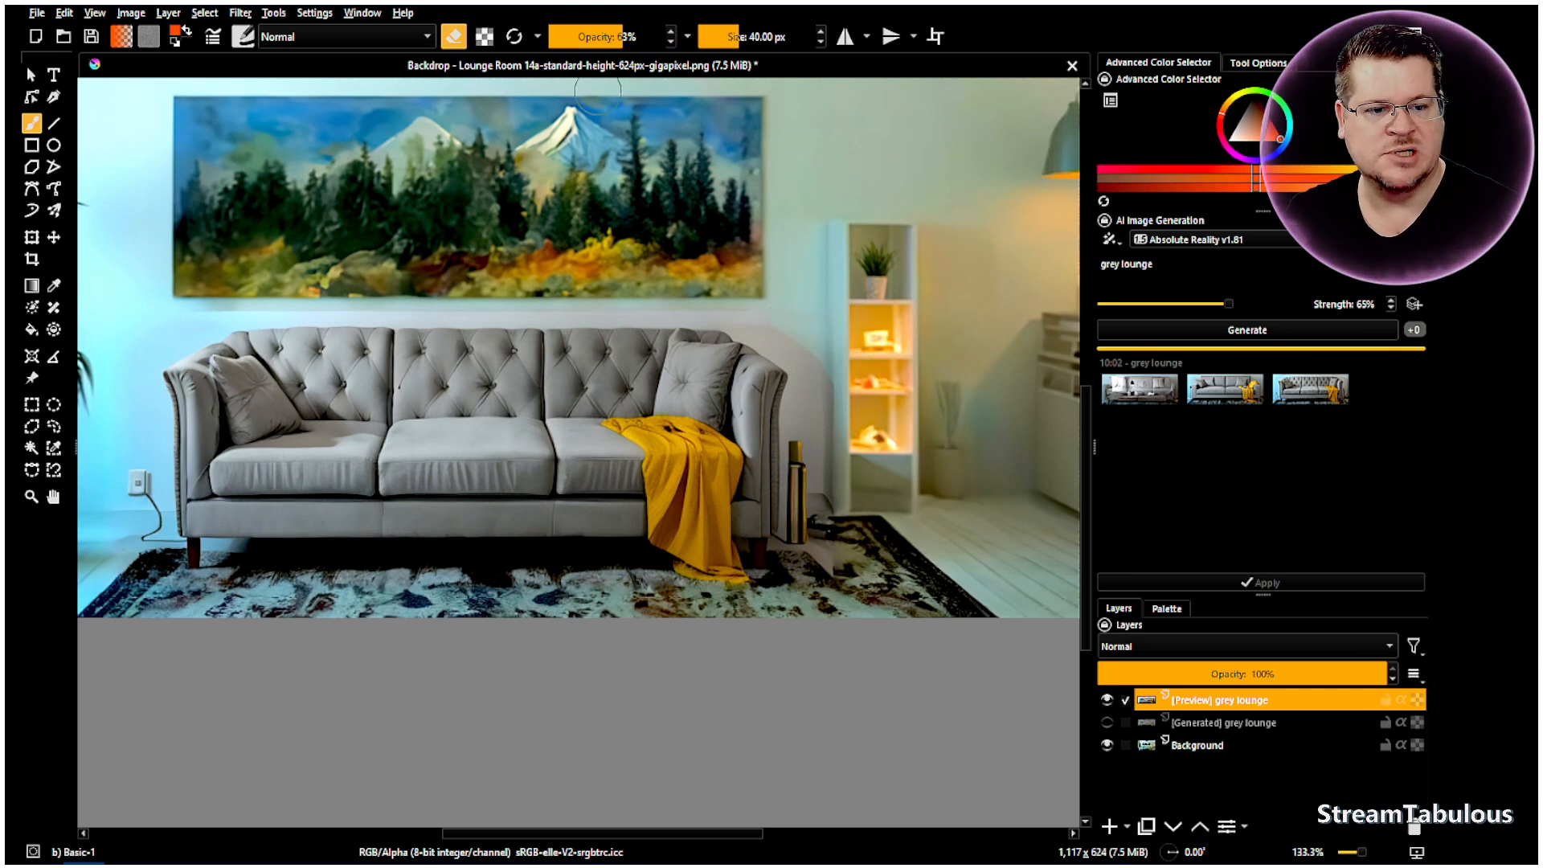
{"action": "left_click_drag", "start_coordinate": [609, 37], "coordinate": [595, 37]}
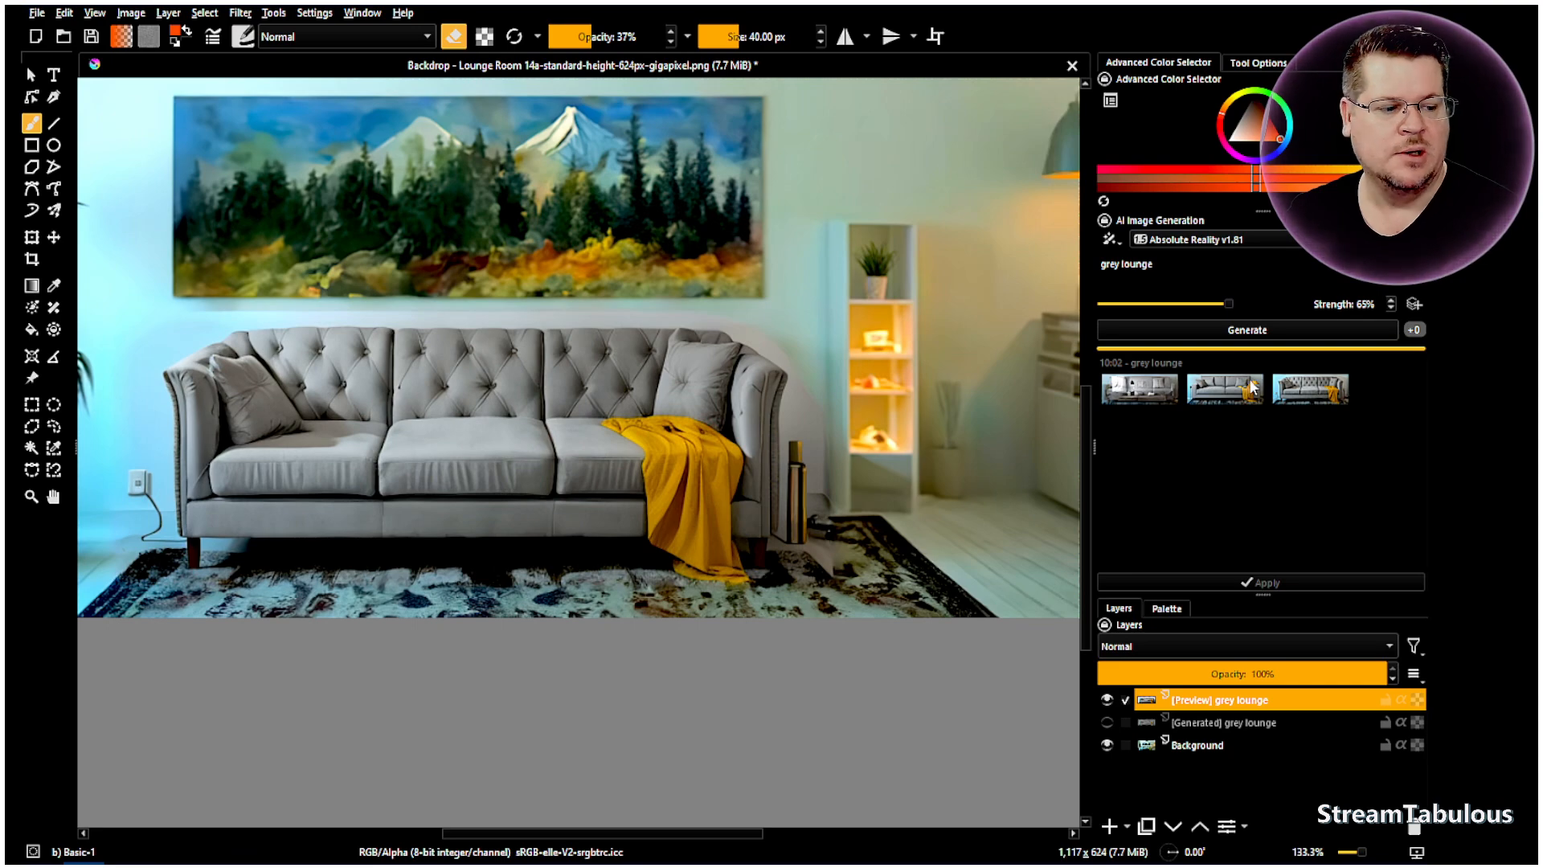
{"action": "scroll", "coordinate": [294, 325], "scroll_direction": "down", "scroll_amount": 1}
{"action": "scroll", "coordinate": [214, 327], "scroll_direction": "up", "scroll_amount": 3}
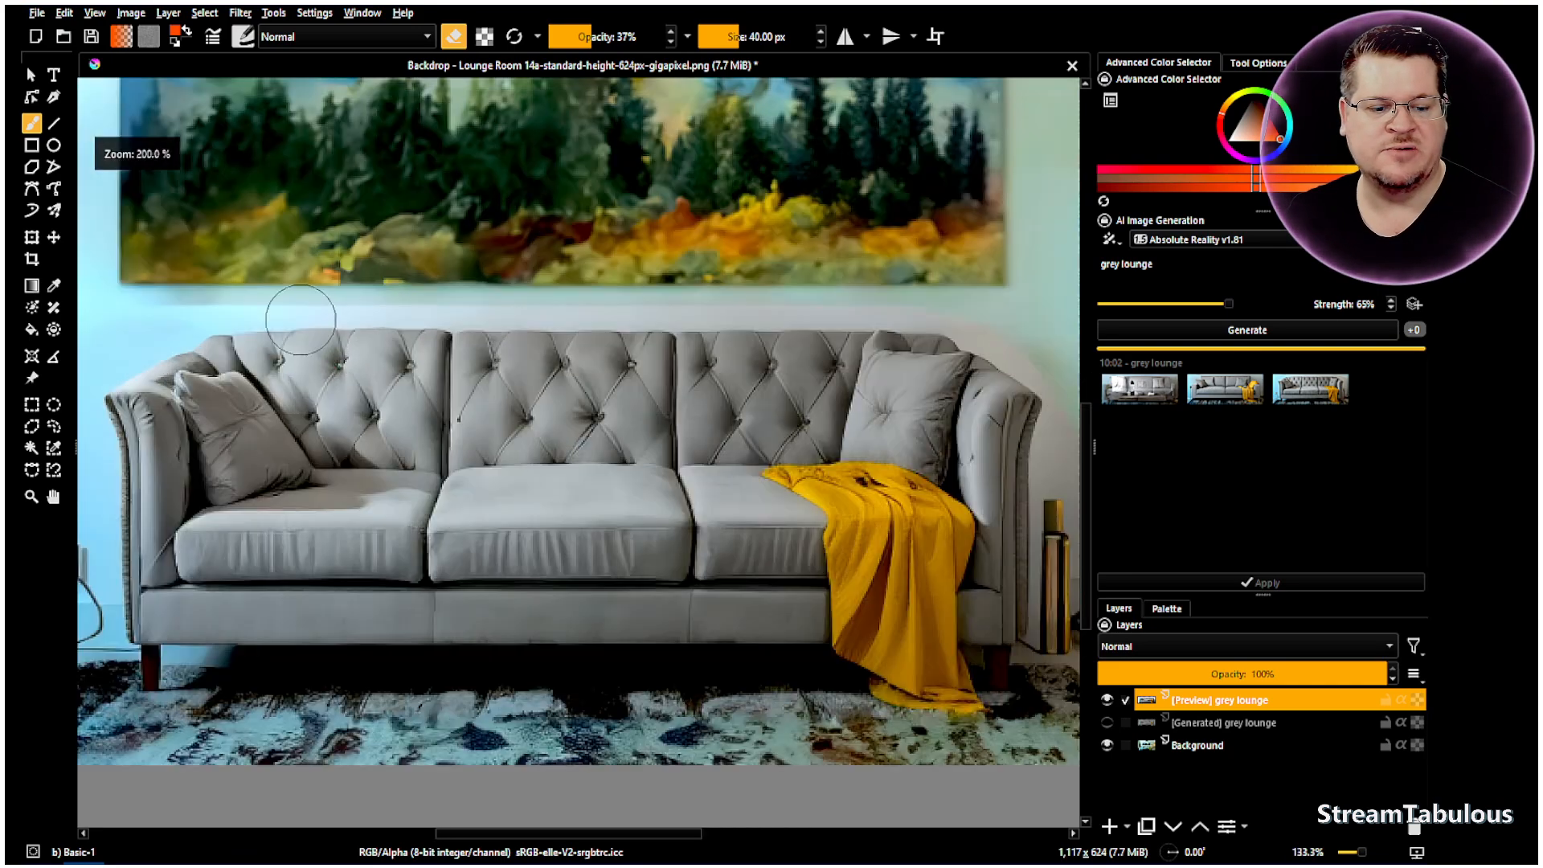
{"action": "scroll", "coordinate": [909, 503], "scroll_direction": "down", "scroll_amount": 4}
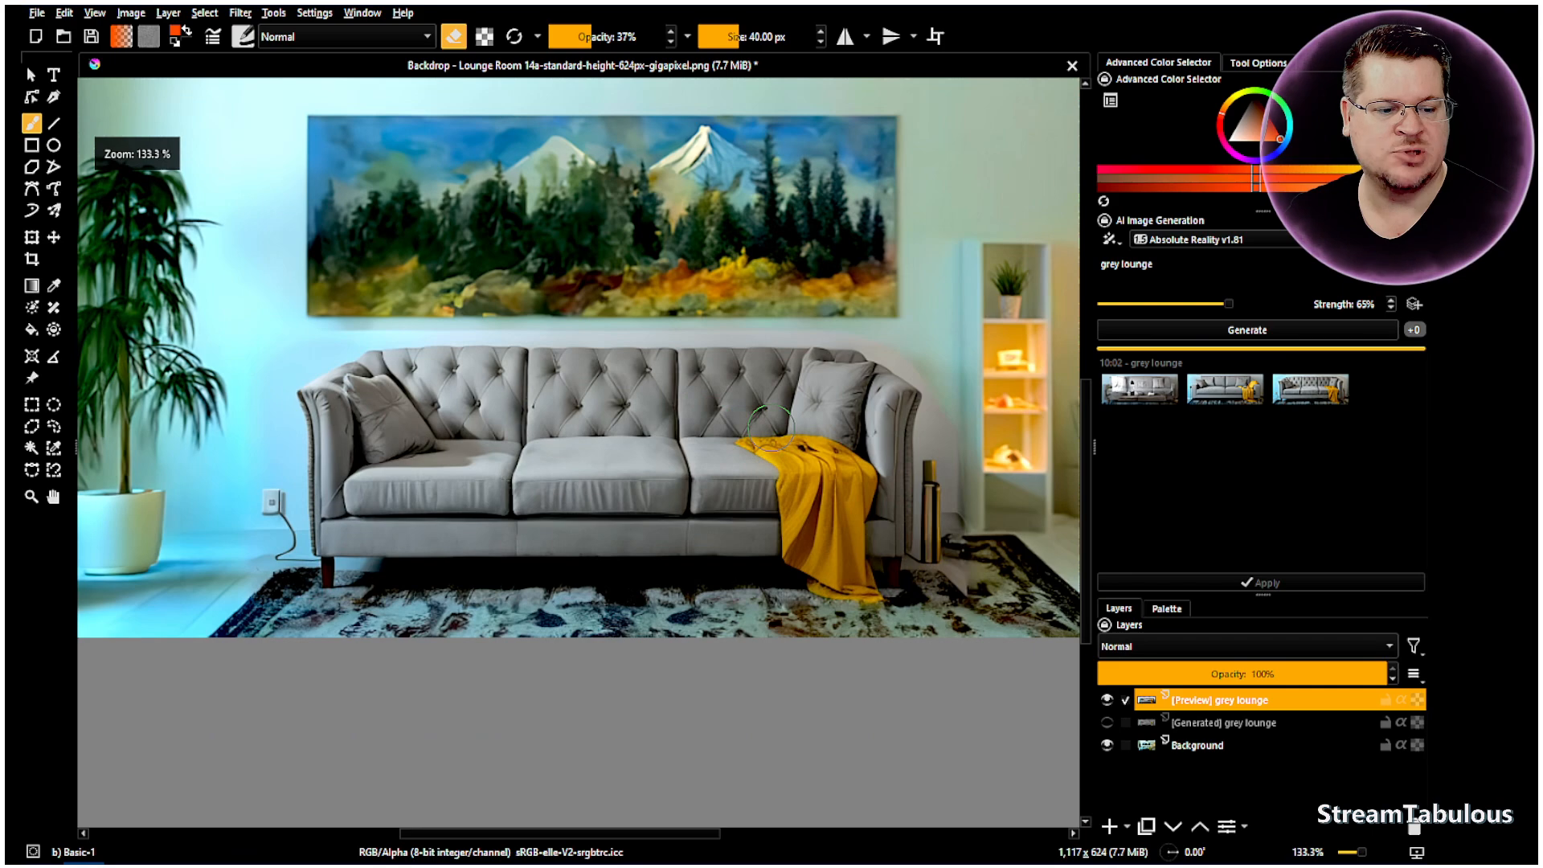
{"action": "scroll", "coordinate": [836, 446], "scroll_direction": "up", "scroll_amount": 3}
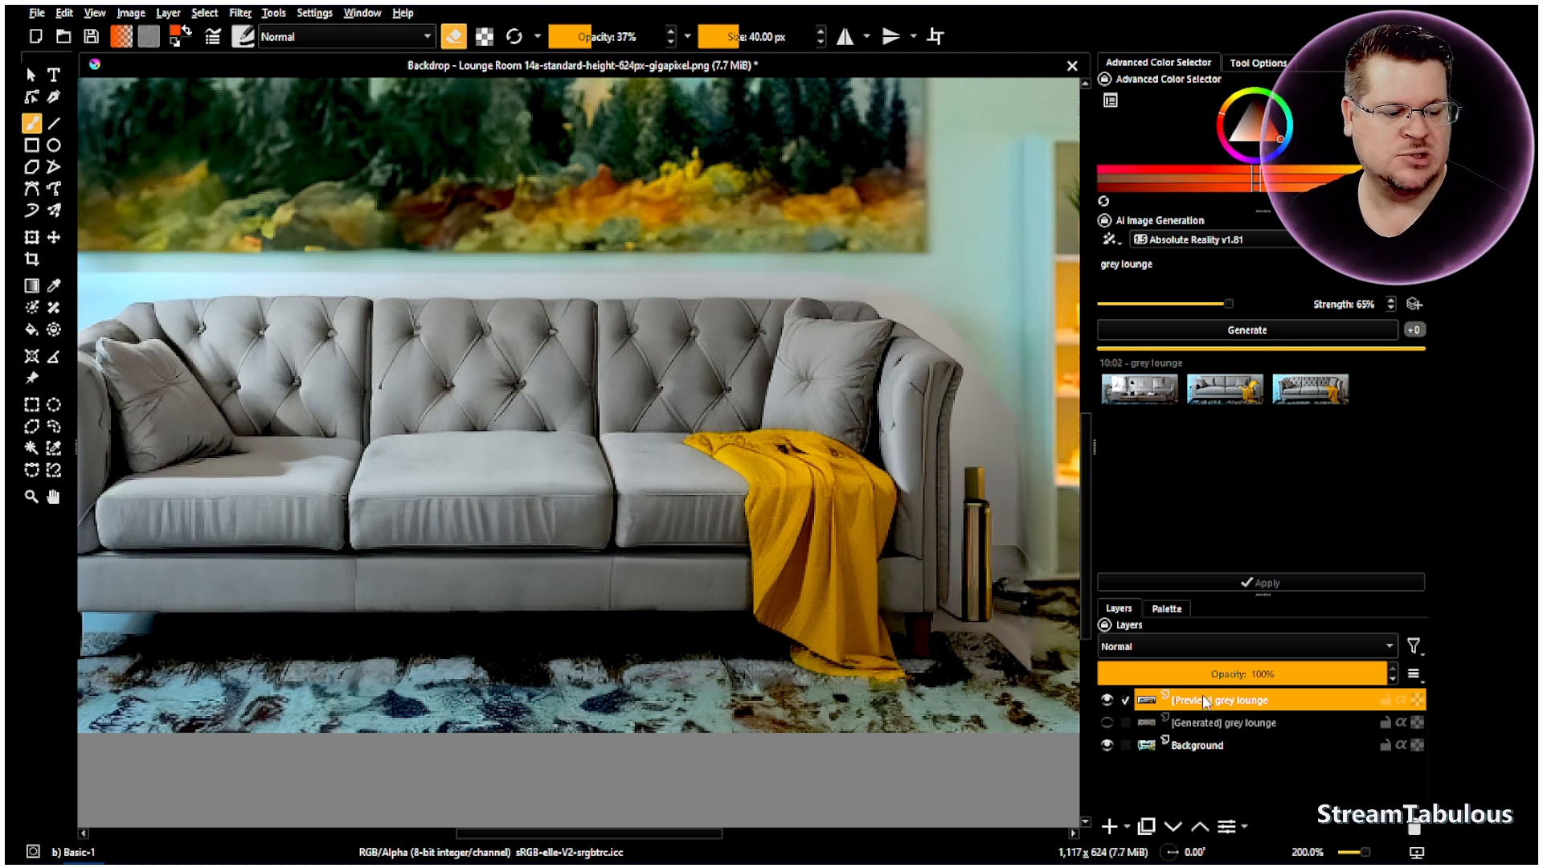
- Apply the third grey lounge result as a new Generated grey lounge layer
{"action": "mouse_move", "coordinate": [1223, 704]}
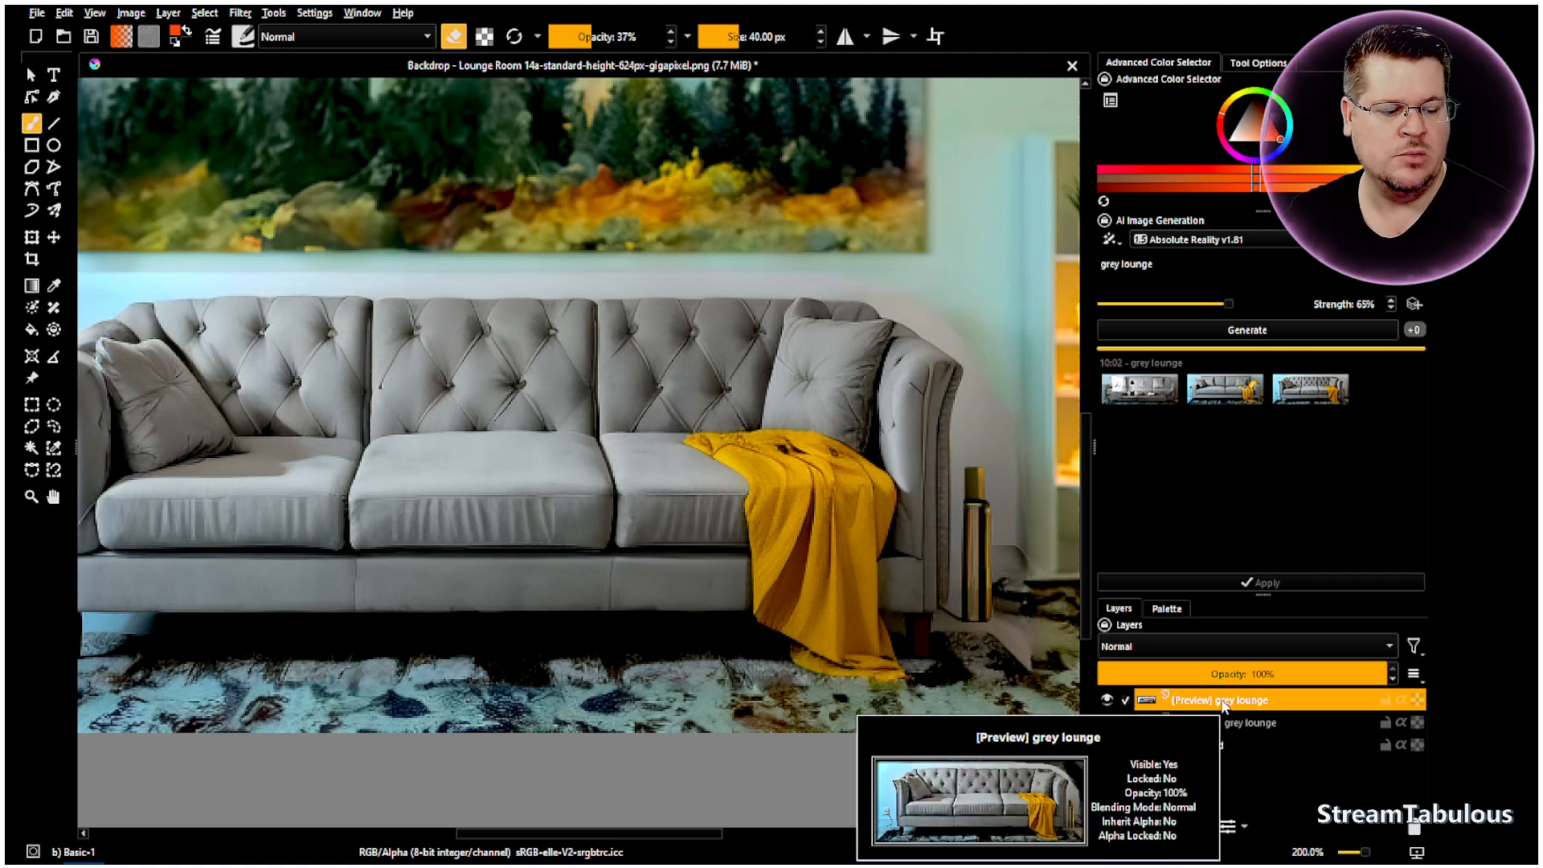
{"action": "left_click", "coordinate": [1322, 394]}
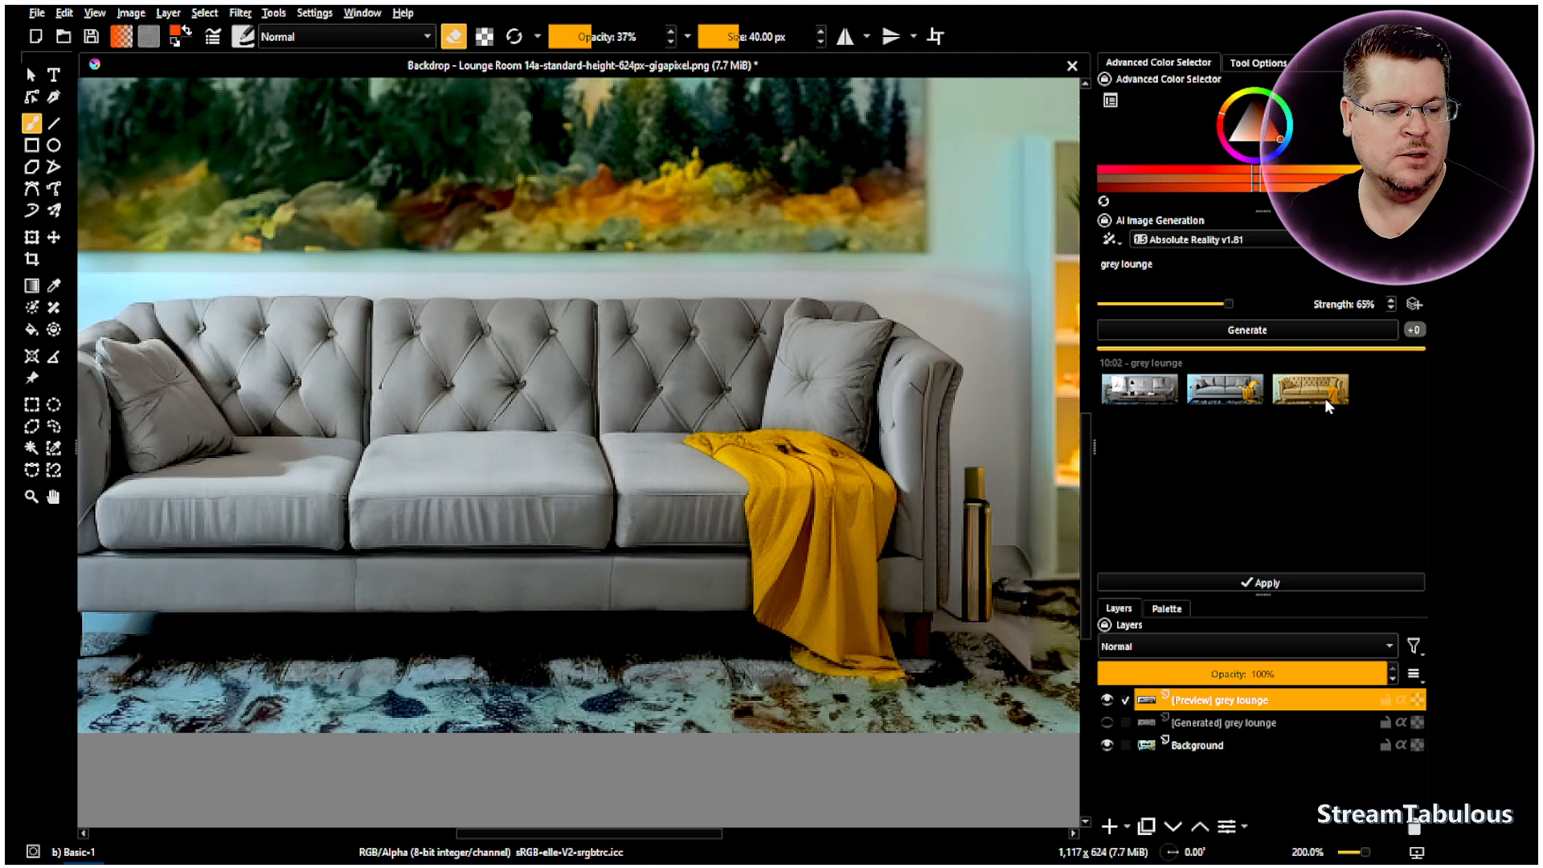
{"action": "left_click", "coordinate": [1268, 583]}
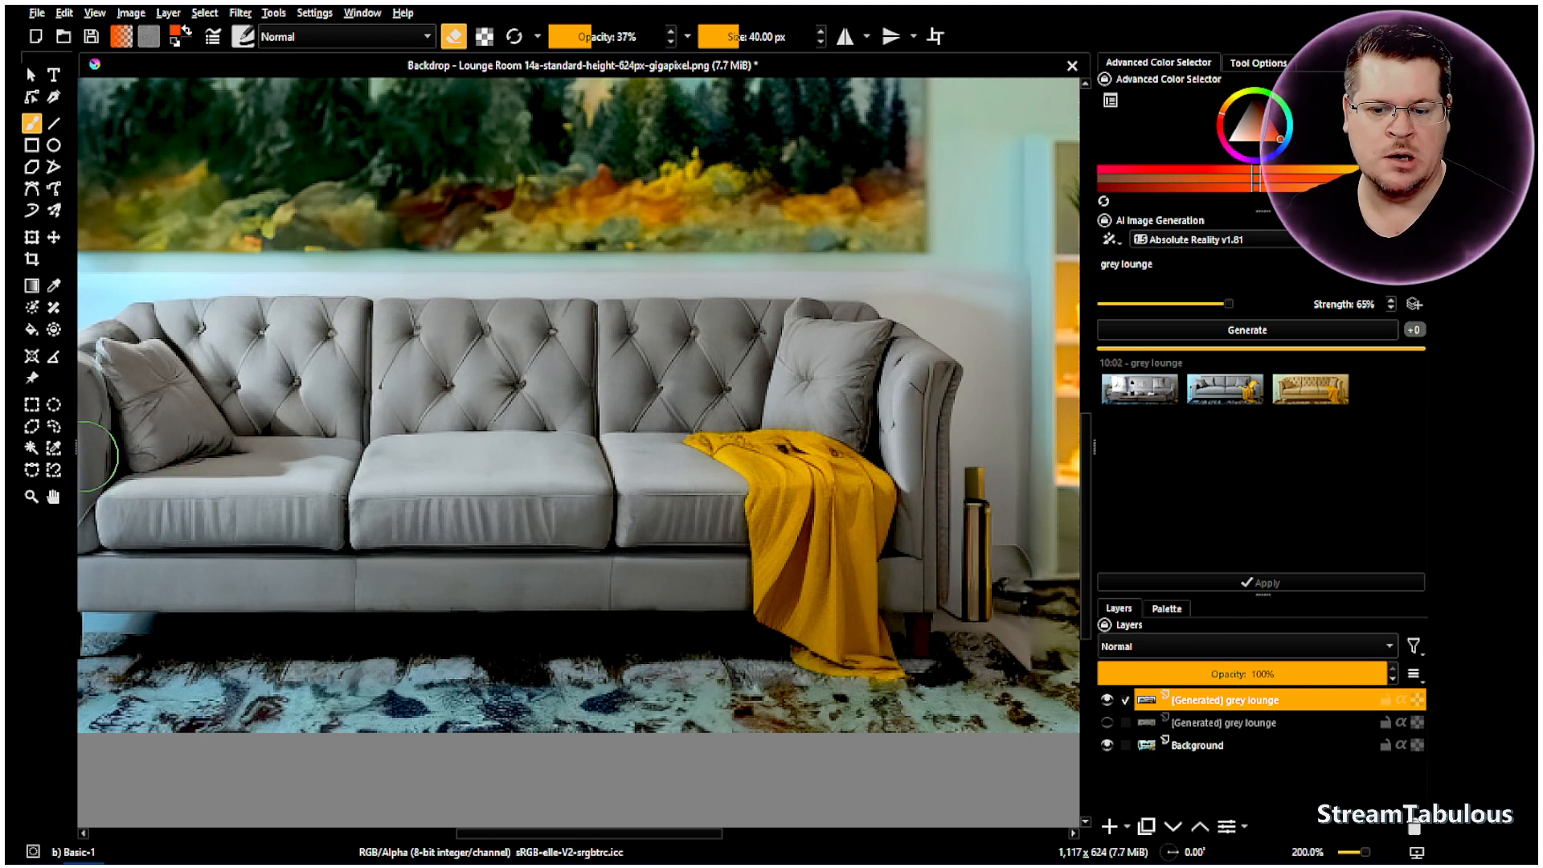
{"action": "left_click", "coordinate": [53, 426]}
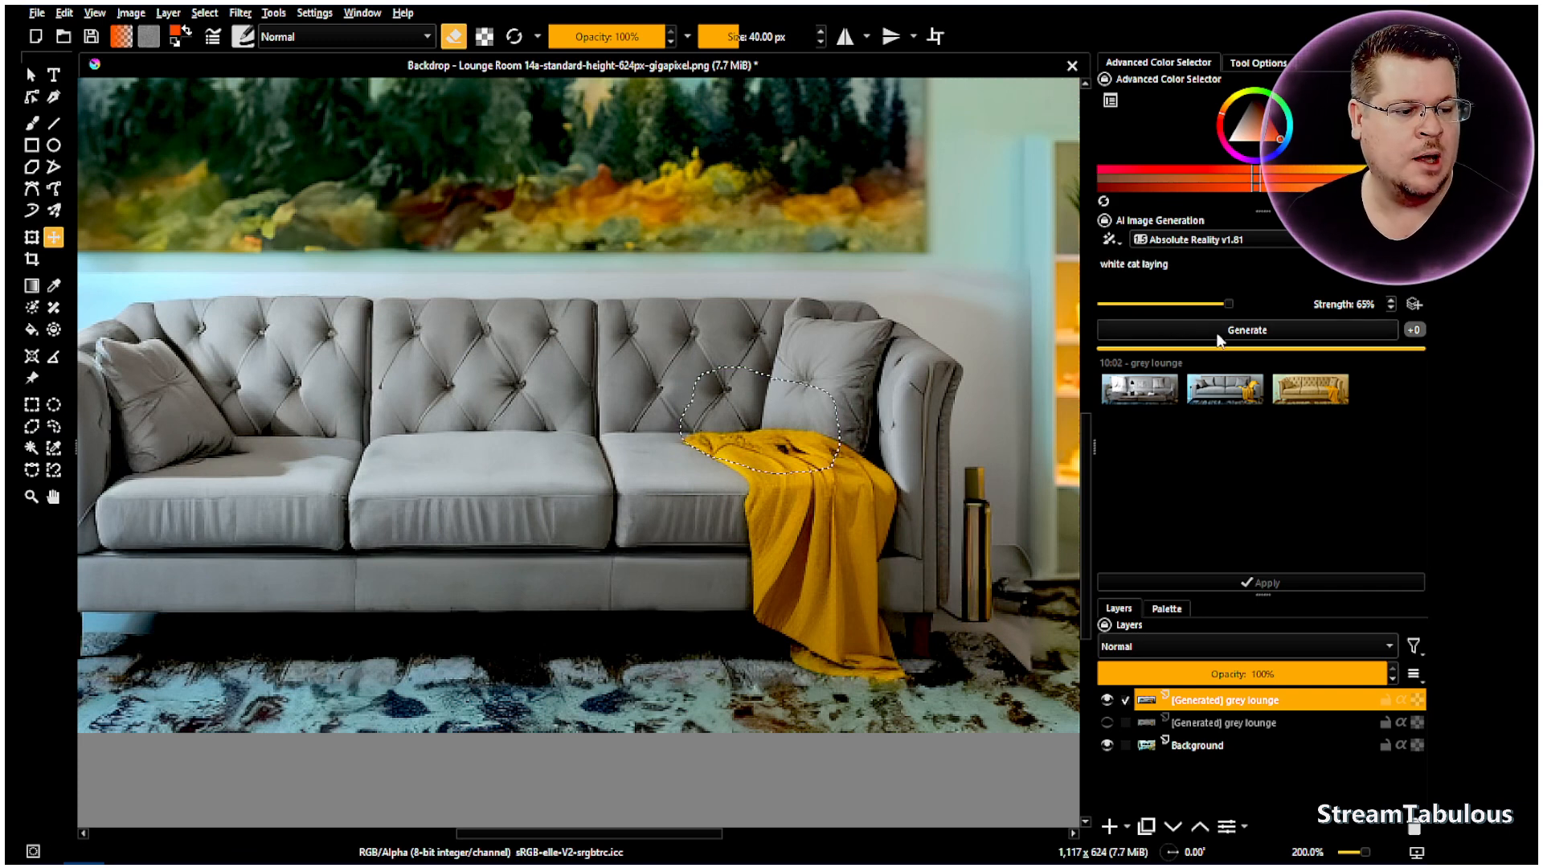
- Generate a 'white cat laying' preview inside the lassoed patch above the yellow throw
{"action": "left_click", "coordinate": [1217, 331]}
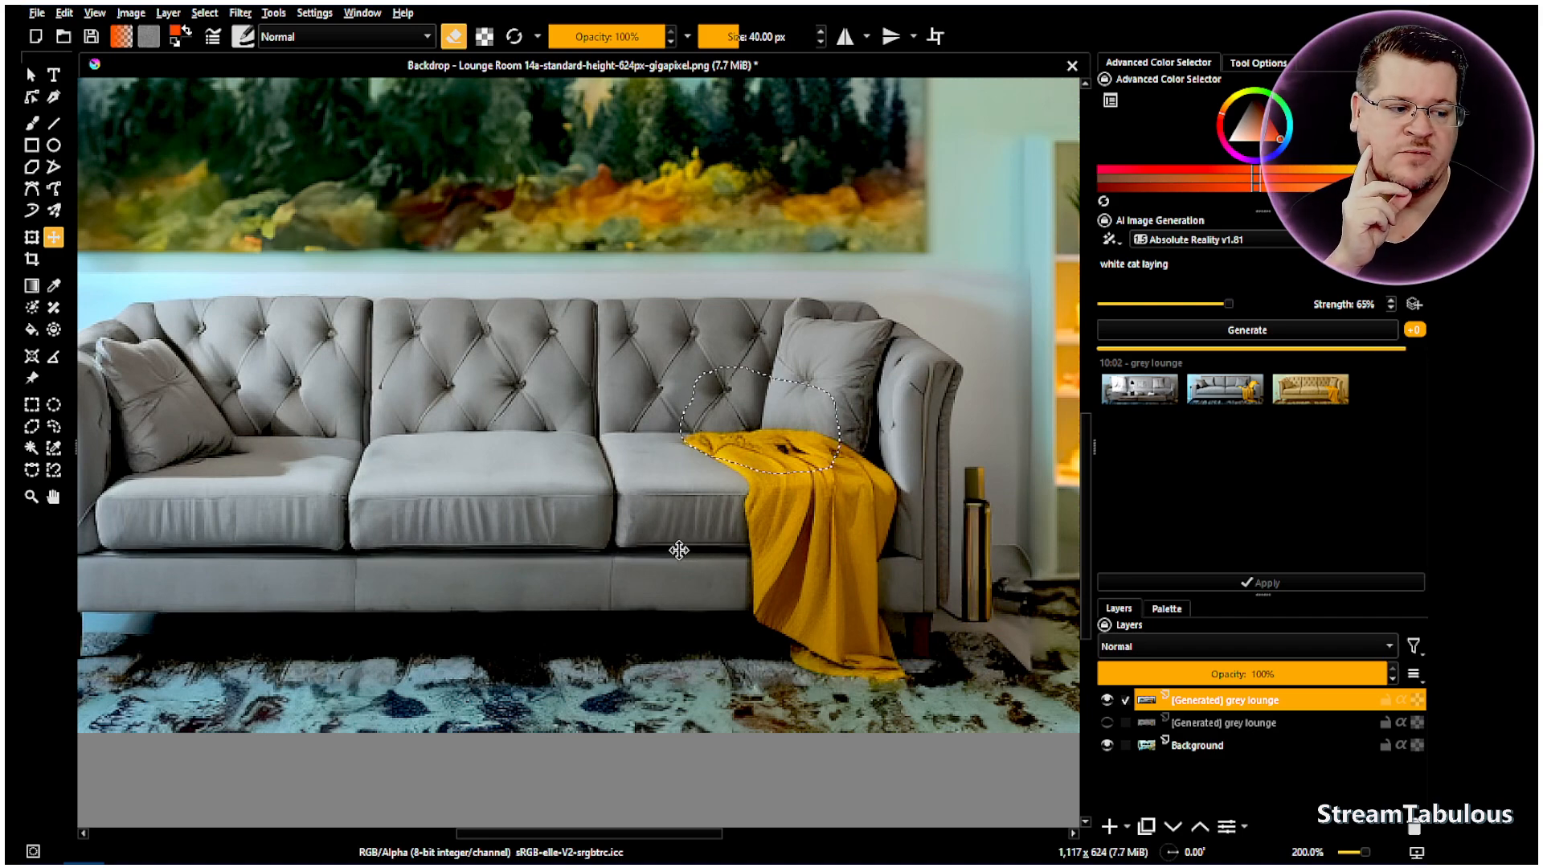
{"action": "scroll", "coordinate": [804, 451], "scroll_direction": "up", "scroll_amount": 4}
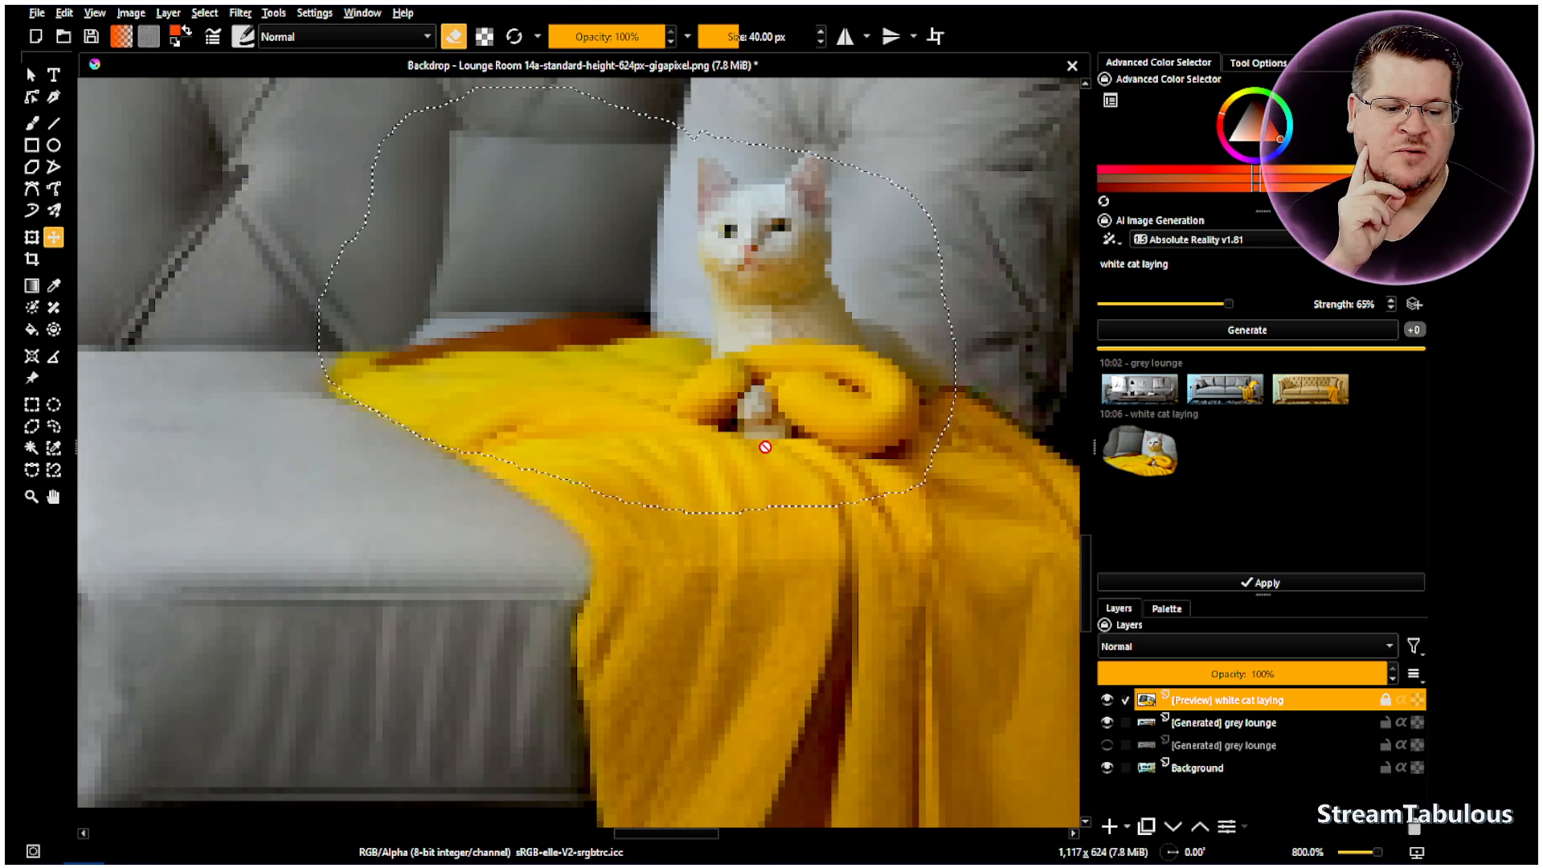
{"action": "scroll", "coordinate": [750, 381], "scroll_direction": "down", "scroll_amount": 5}
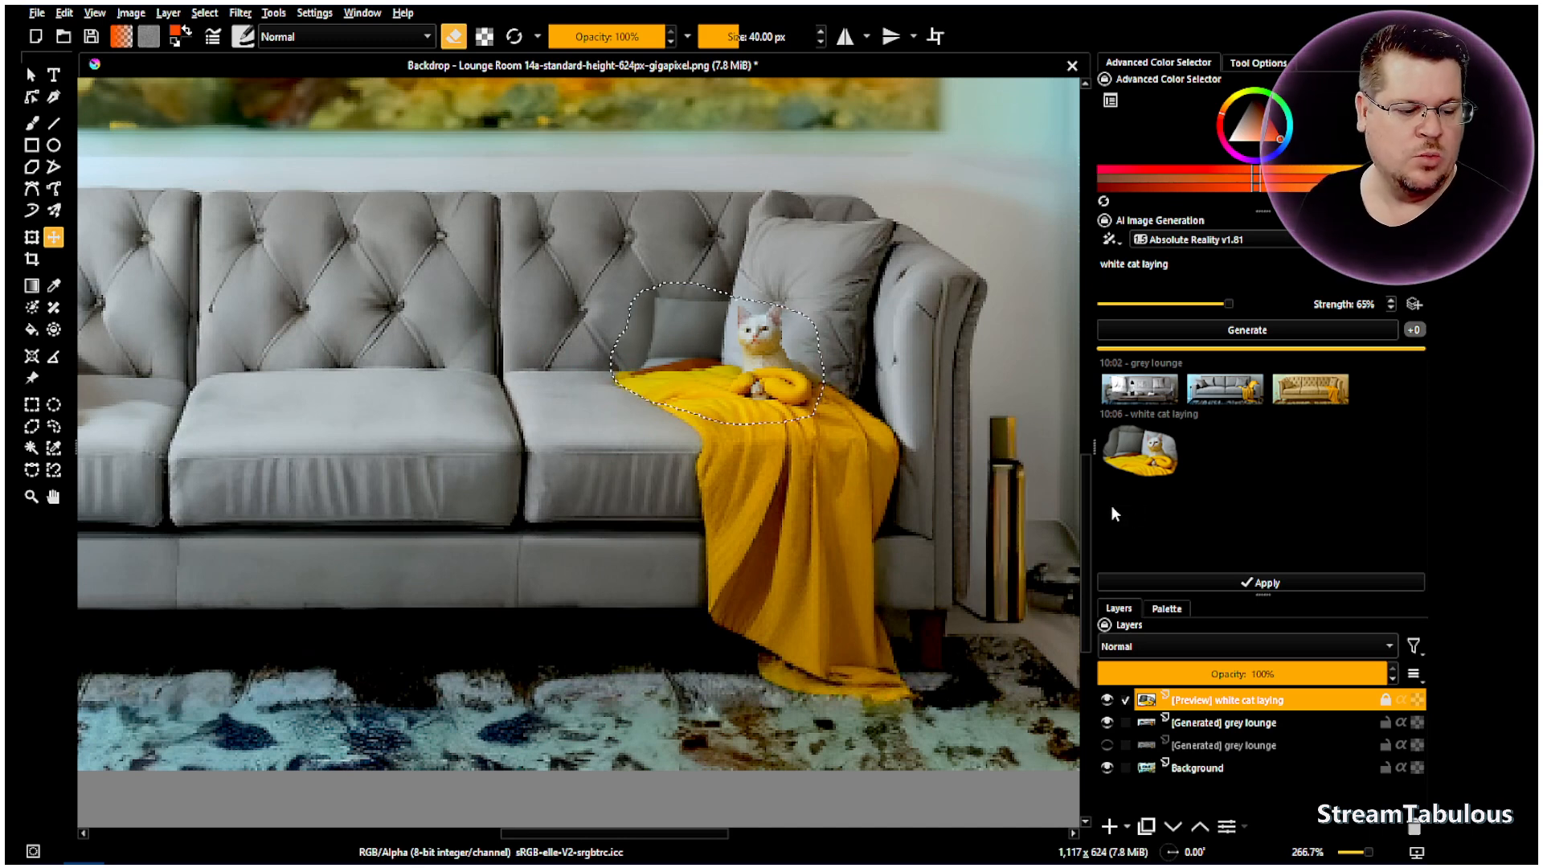
- On the Generated grey lounge layer, hide the cat preview and set a white 13.39 px brush at 100% opacity
{"action": "left_click", "coordinate": [1250, 723]}
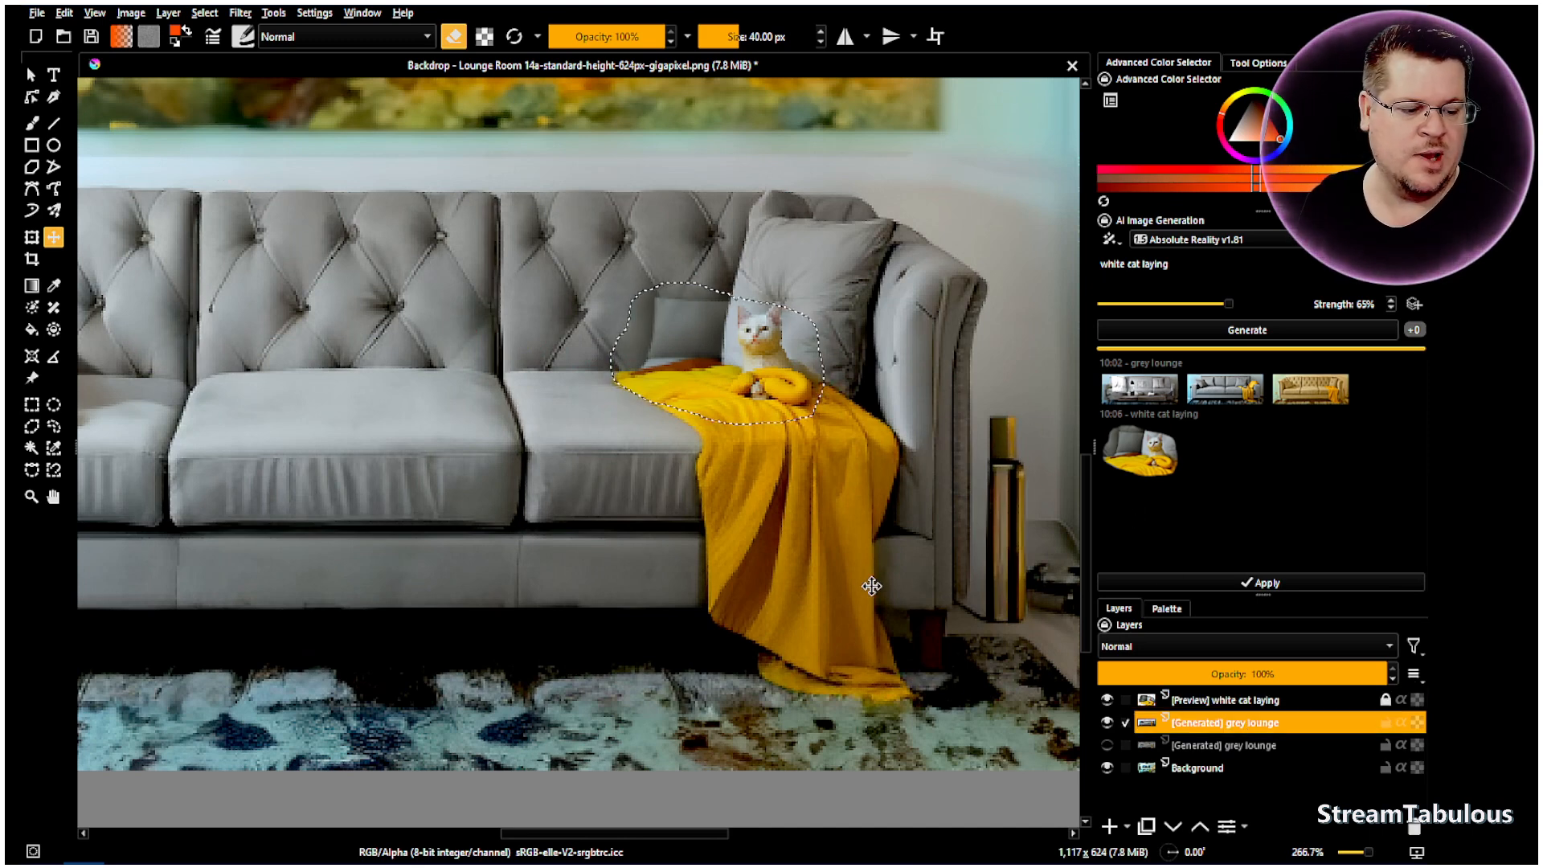
{"action": "left_click", "coordinate": [1158, 470]}
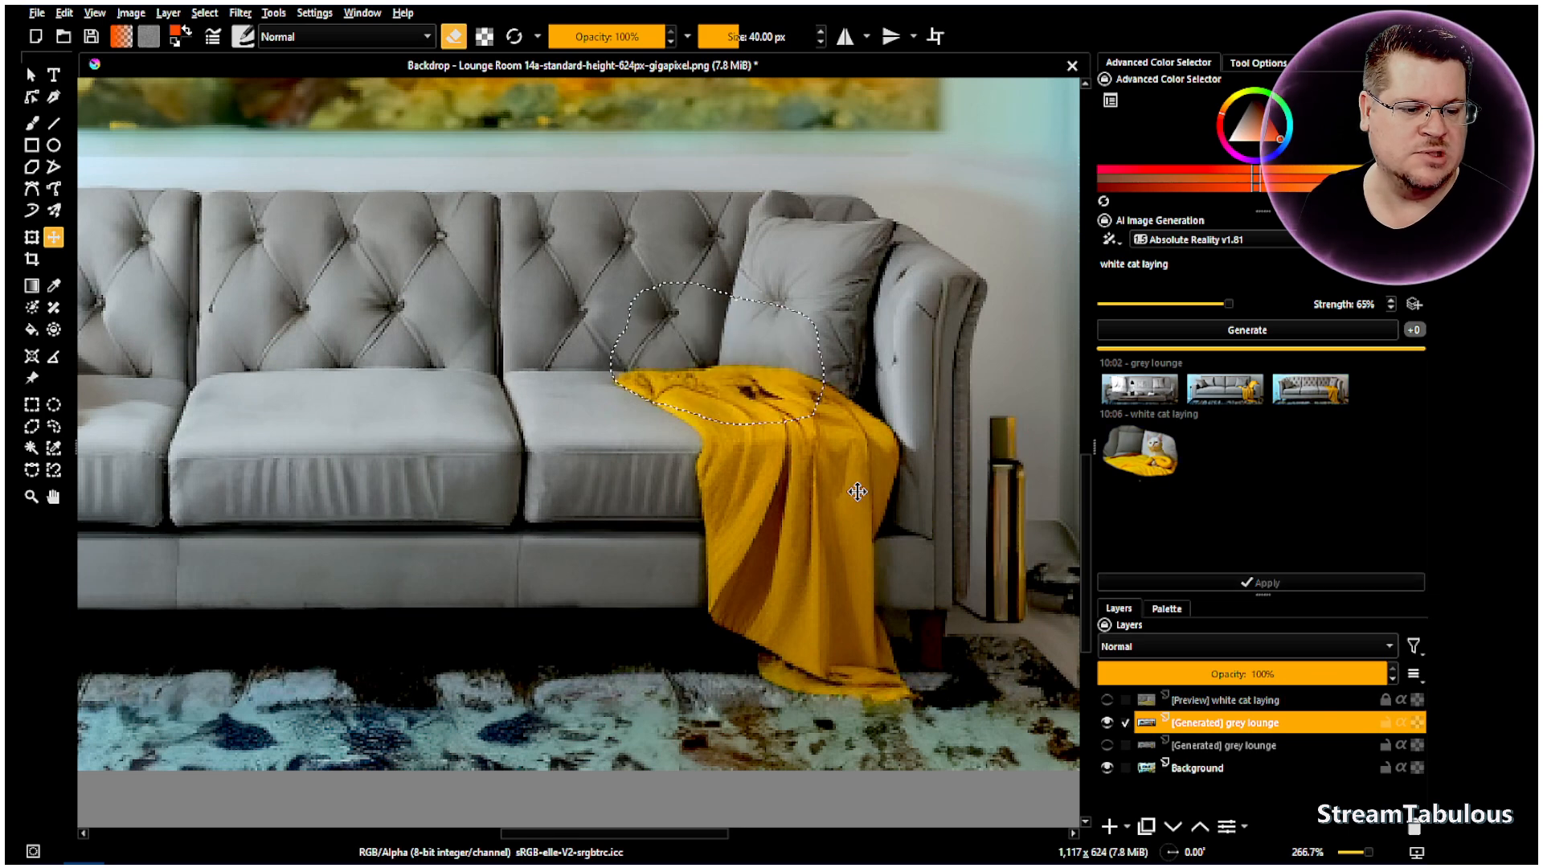
{"action": "left_click", "coordinate": [32, 123]}
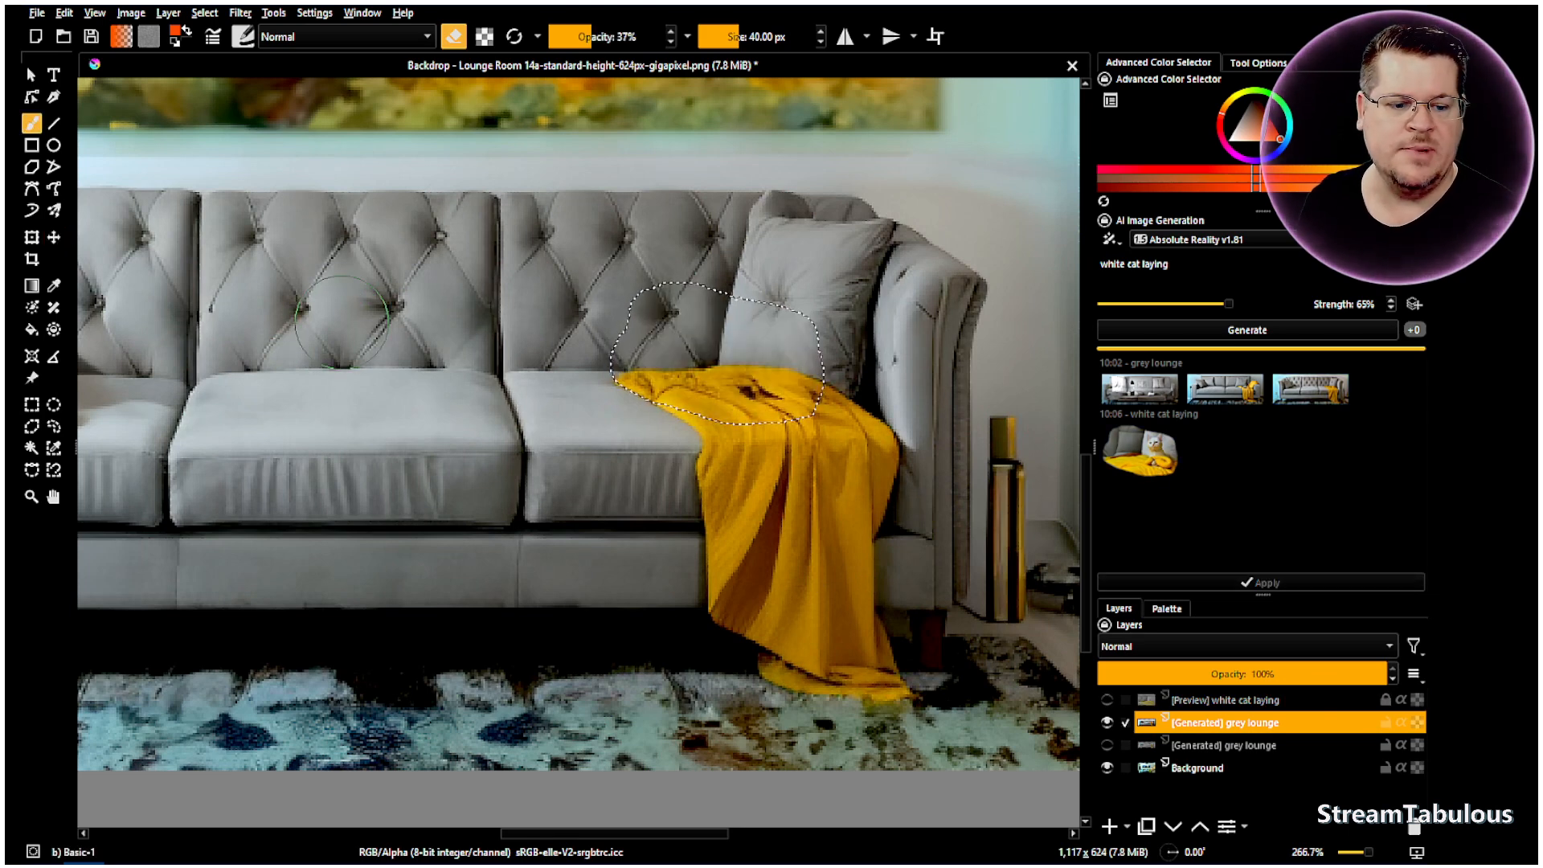
{"action": "left_click", "coordinate": [625, 37]}
{"action": "left_click_drag", "start_coordinate": [624, 37], "coordinate": [726, 37]}
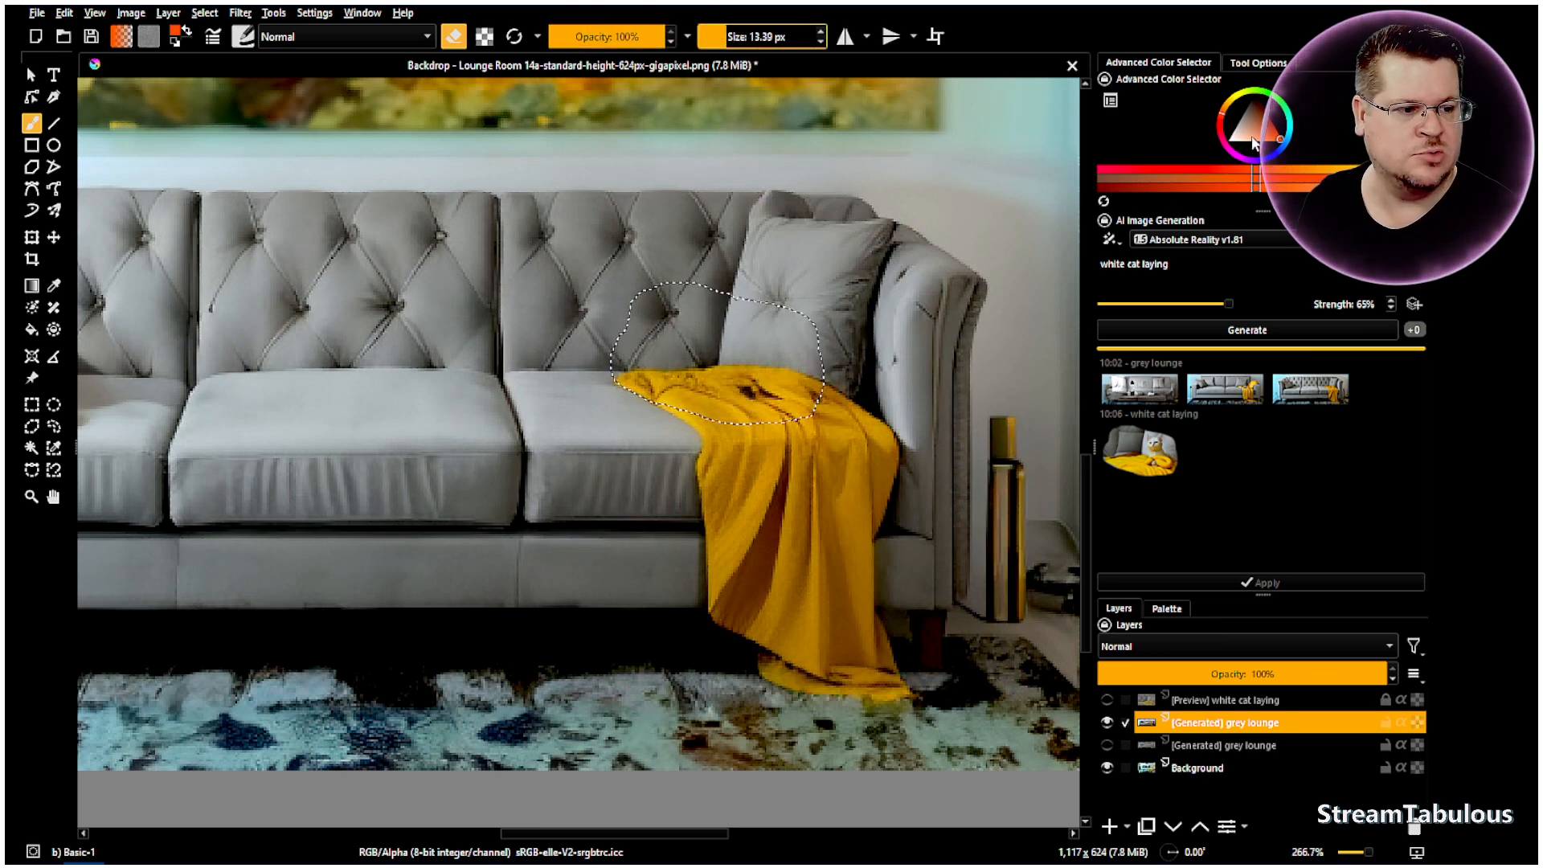
- Paint a white, cat-shaped blob onto the yellow throw inside the selection
{"action": "left_click_drag", "start_coordinate": [1256, 143], "coordinate": [1222, 148]}
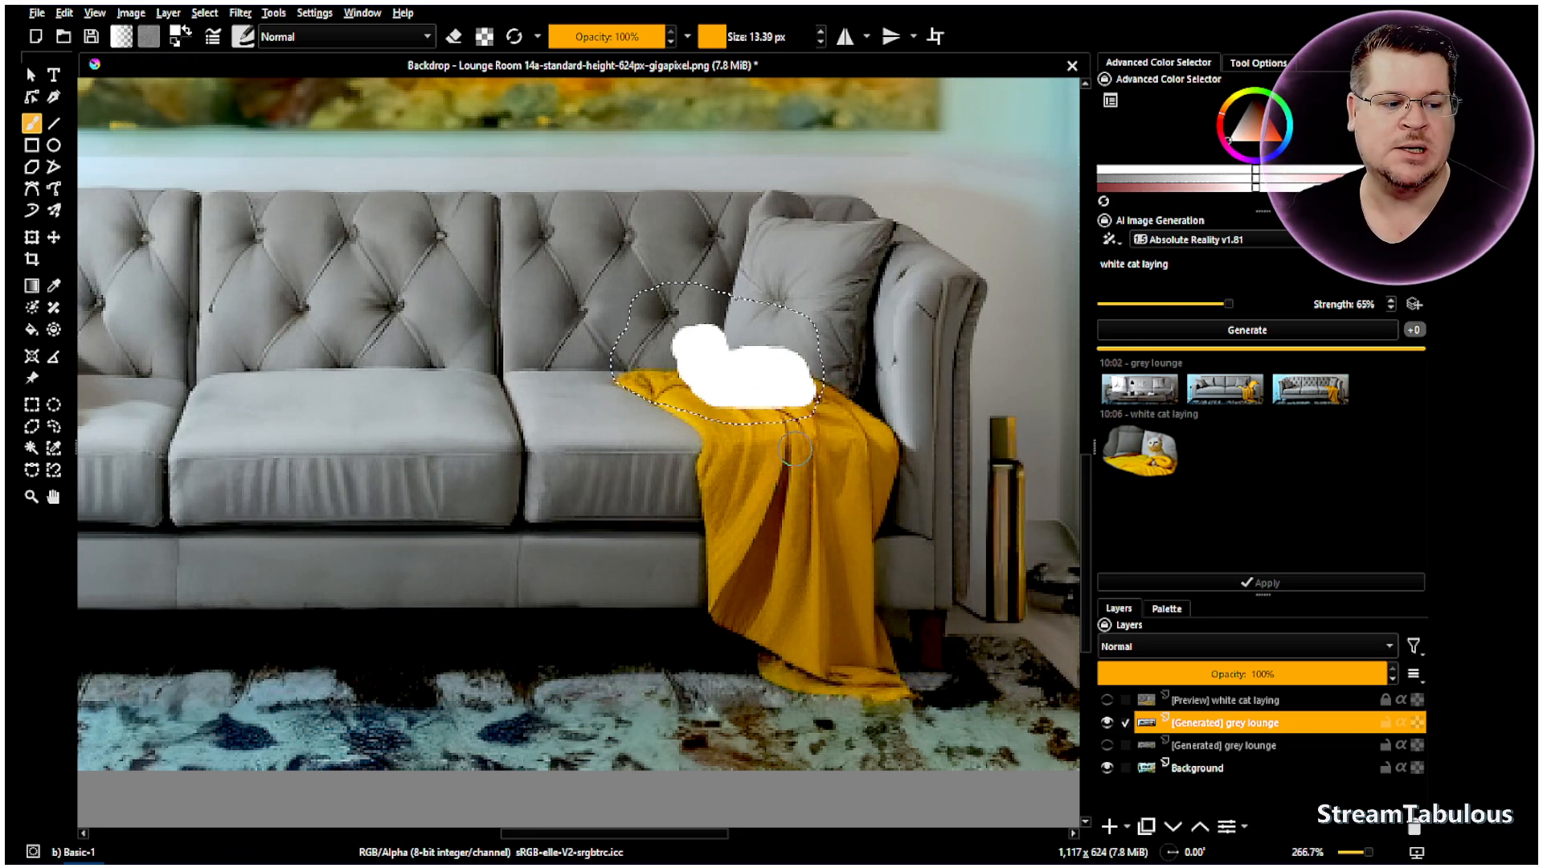
{"action": "scroll", "coordinate": [800, 414], "scroll_direction": "up", "scroll_amount": 3}
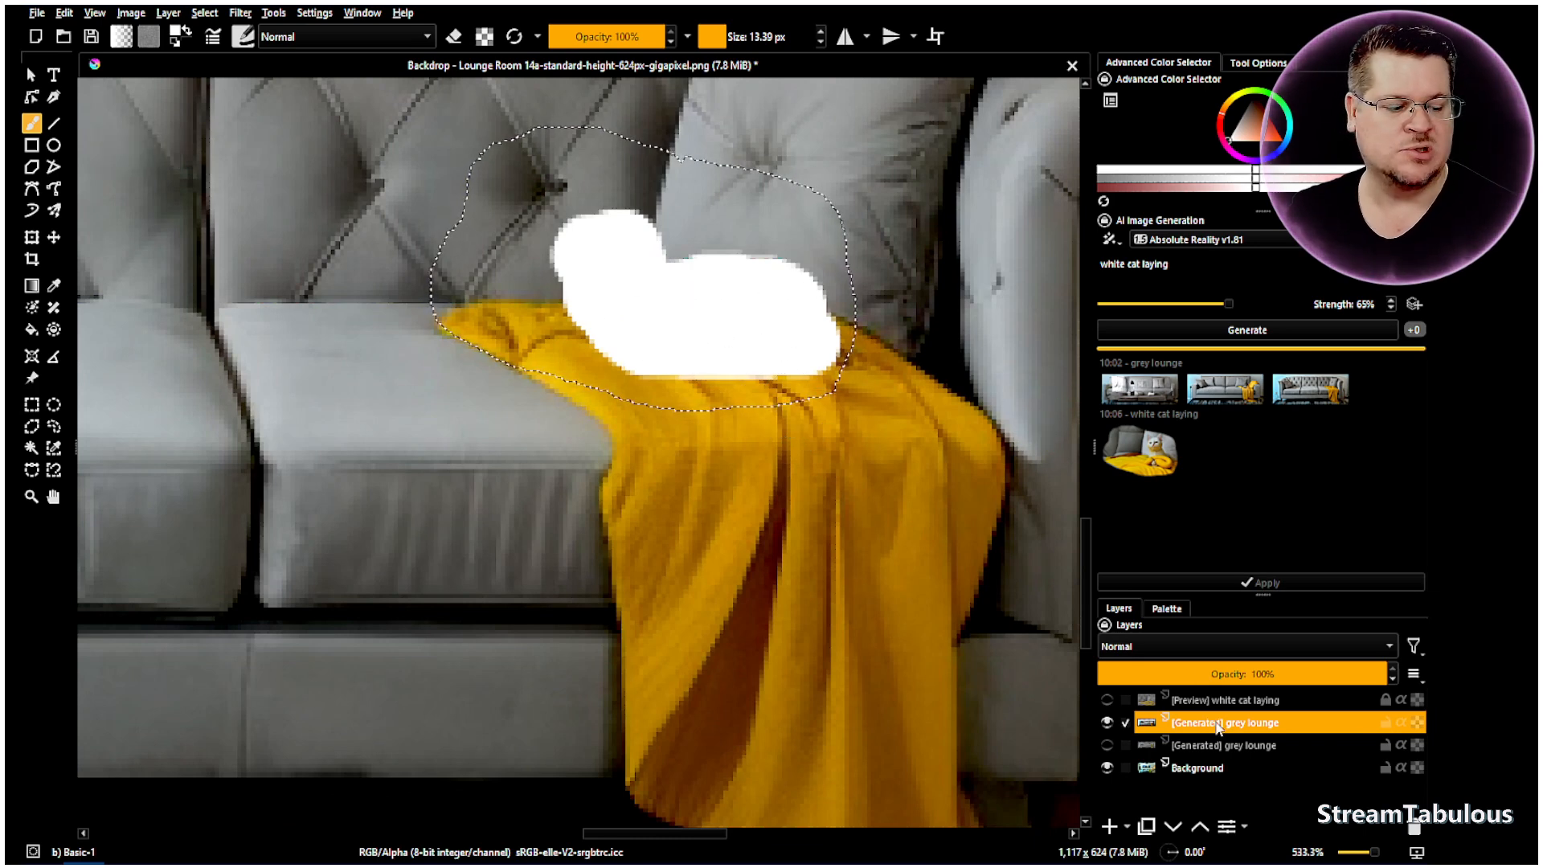
- Generate a new white cat shaped by the painted blob and preview the result
{"action": "left_click", "coordinate": [1241, 334]}
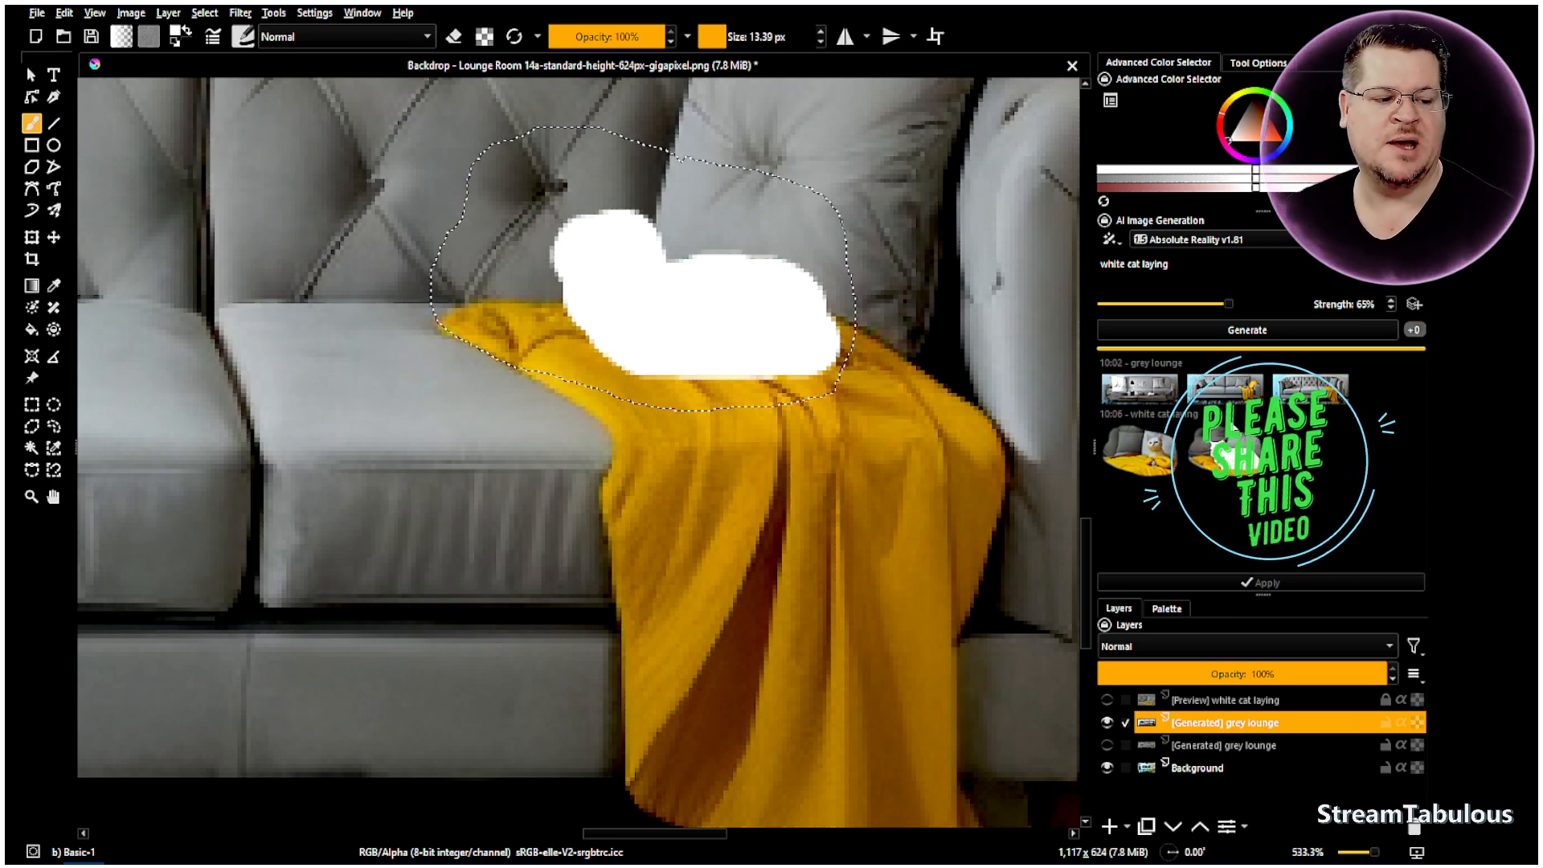
{"action": "left_click", "coordinate": [1230, 473]}
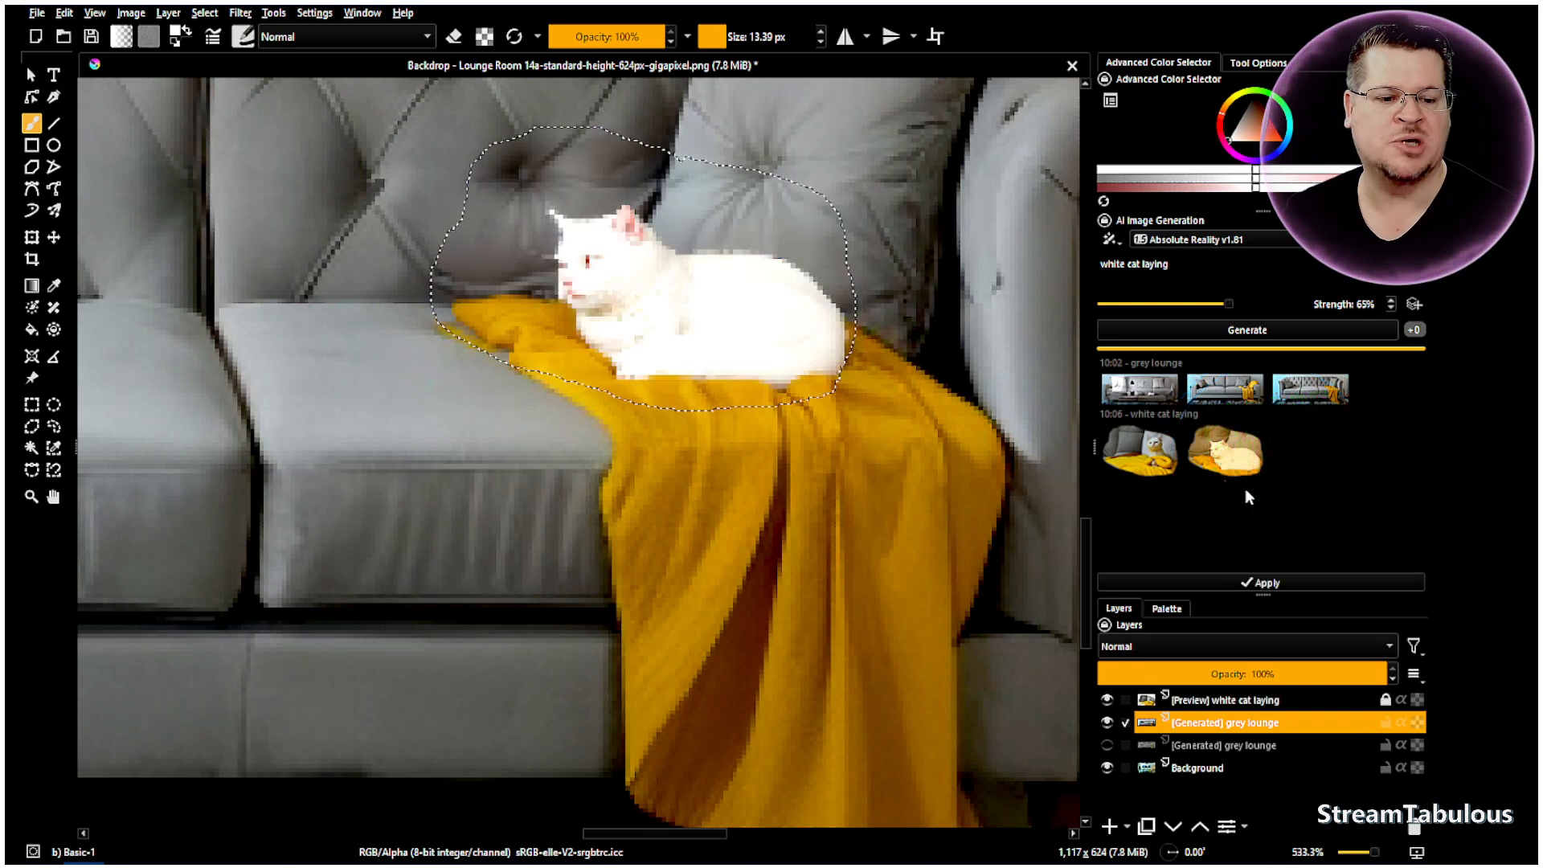
{"action": "scroll", "coordinate": [688, 334], "scroll_direction": "down", "scroll_amount": 3}
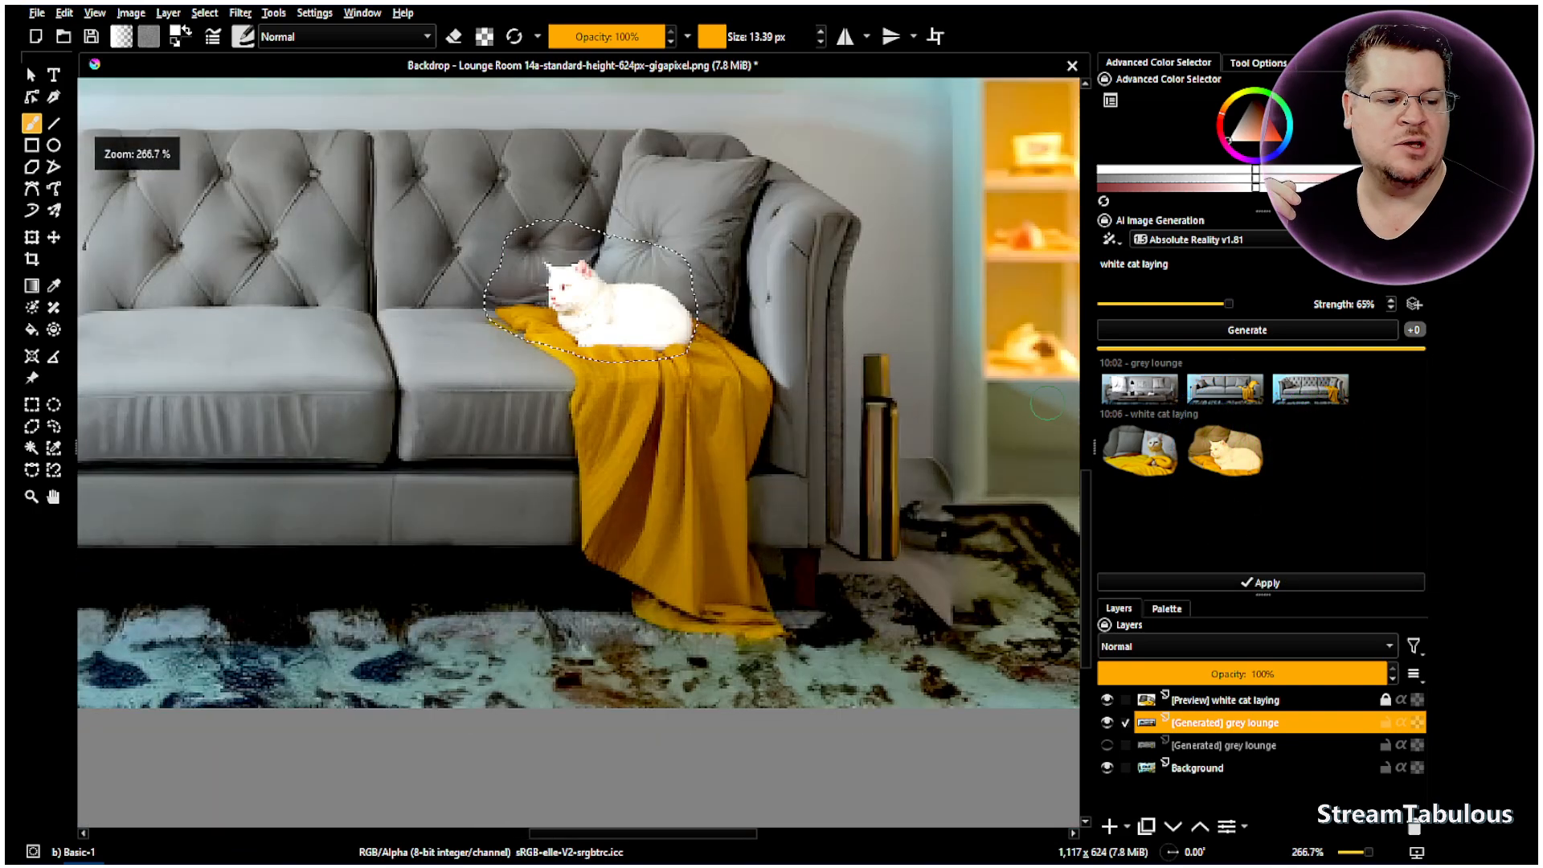
- Prefix the prompt with 'high quality' and generate new white cat results
{"action": "left_click", "coordinate": [1103, 263]}
{"action": "type", "text": "high qua"}
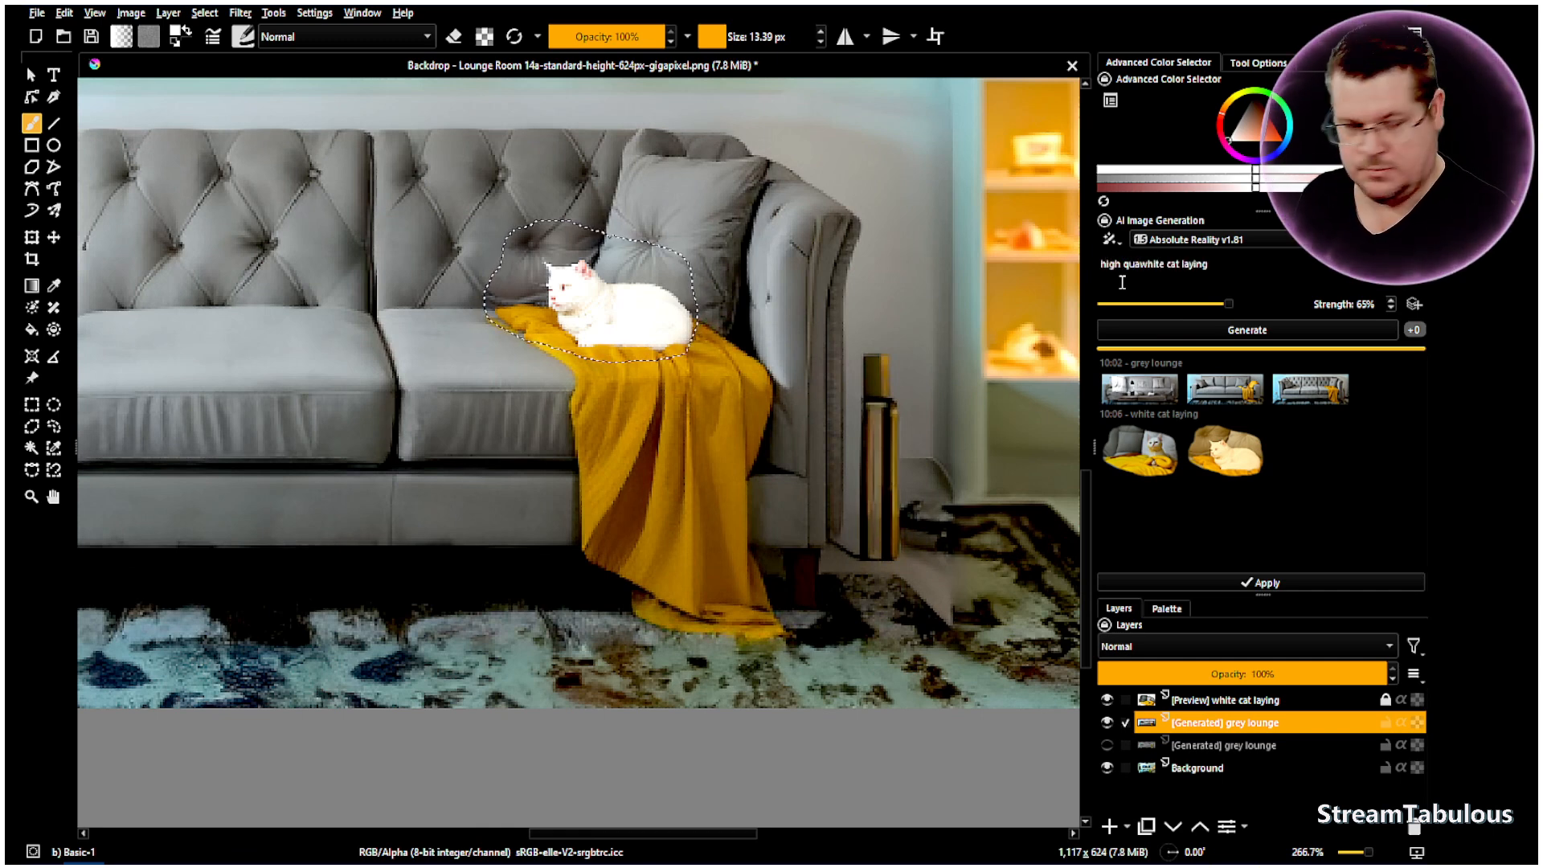
{"action": "type", "text": "lity"}
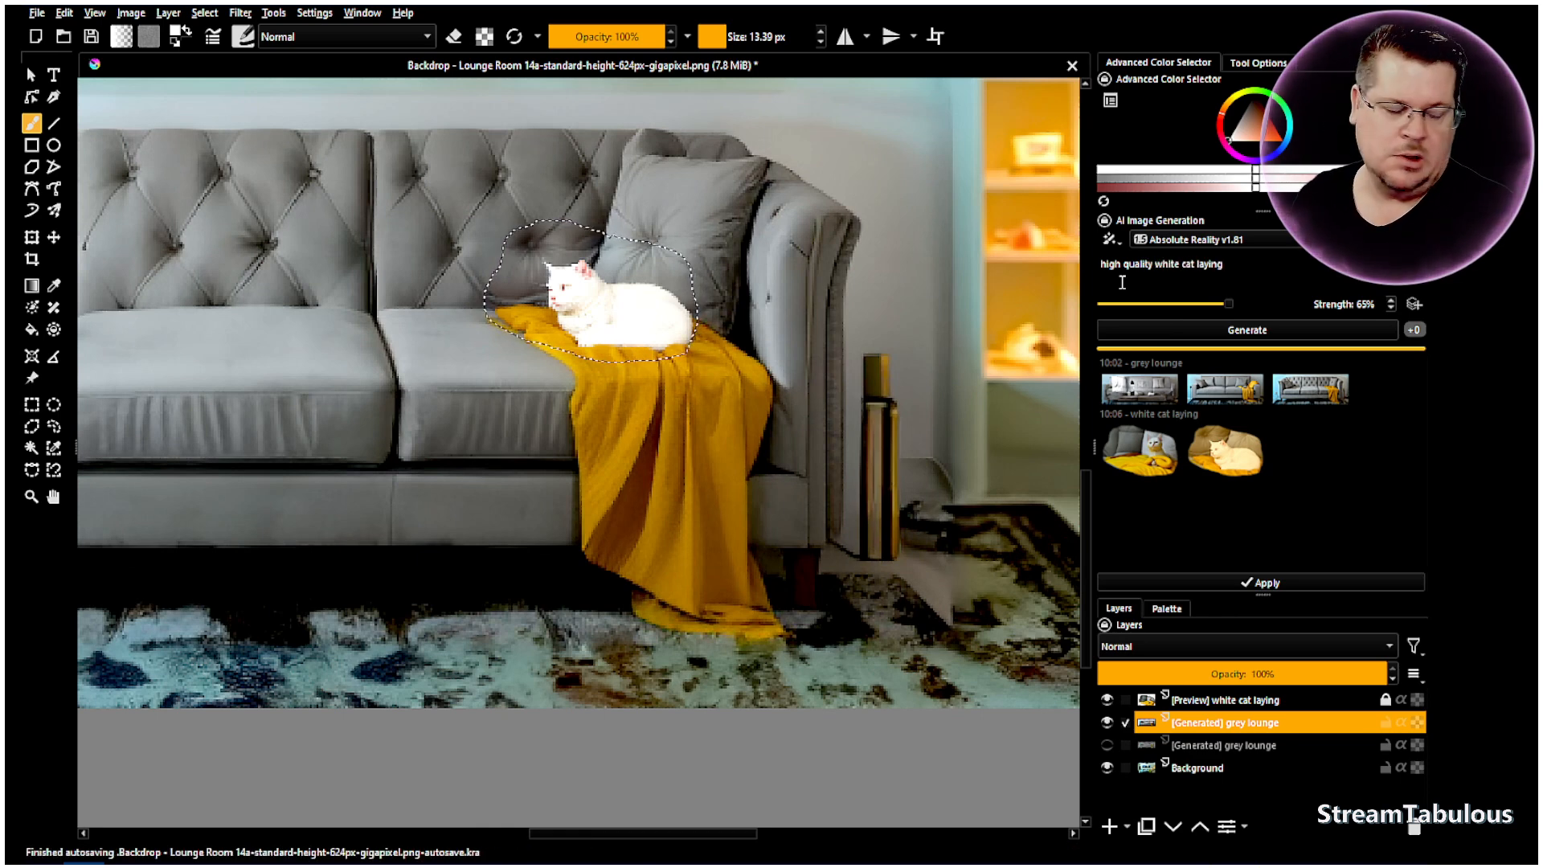
{"action": "left_click", "coordinate": [1256, 330]}
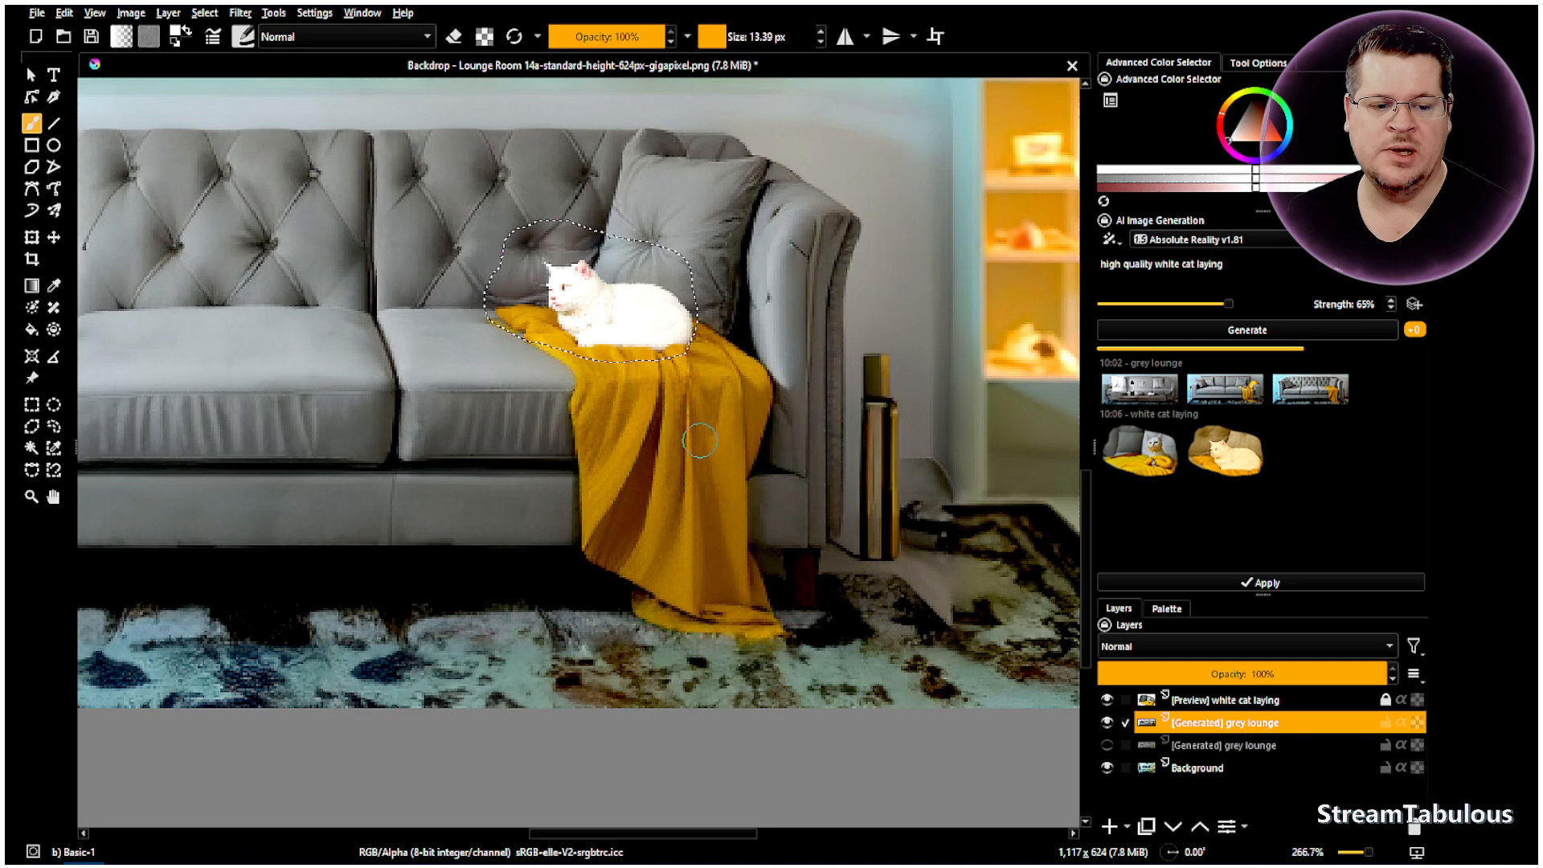
{"action": "scroll", "coordinate": [672, 425], "scroll_direction": "down", "scroll_amount": 4}
{"action": "scroll", "coordinate": [589, 309], "scroll_direction": "up", "scroll_amount": 1}
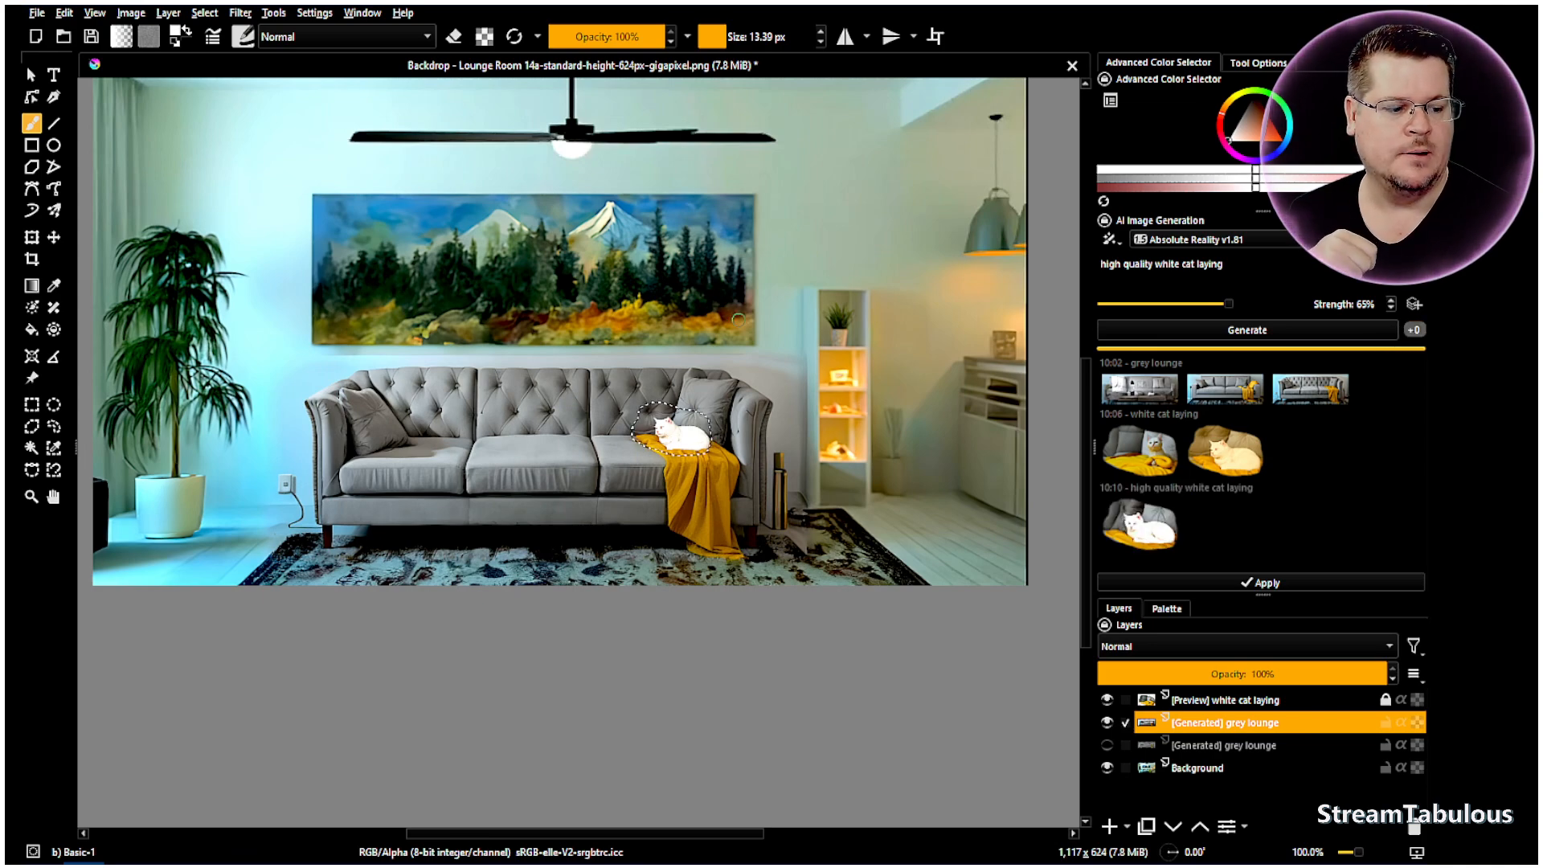
- Apply the 'high quality white cat laying' and second 'white cat laying' results as layers
{"action": "left_click", "coordinate": [1155, 545]}
{"action": "scroll", "coordinate": [666, 480], "scroll_direction": "up", "scroll_amount": 4}
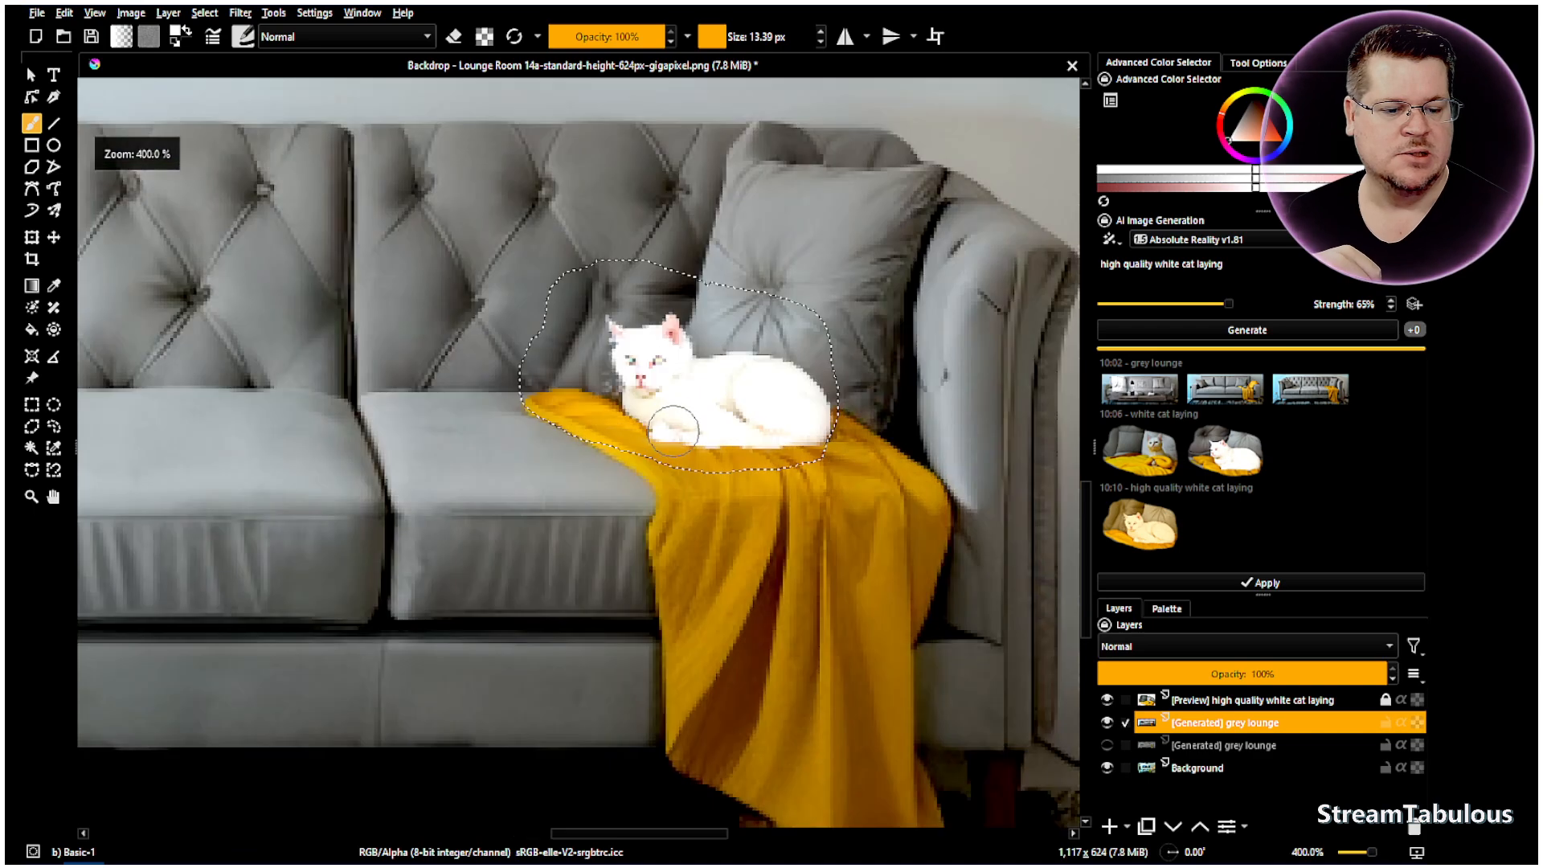
{"action": "left_click", "coordinate": [1144, 542]}
{"action": "left_click", "coordinate": [1144, 542]}
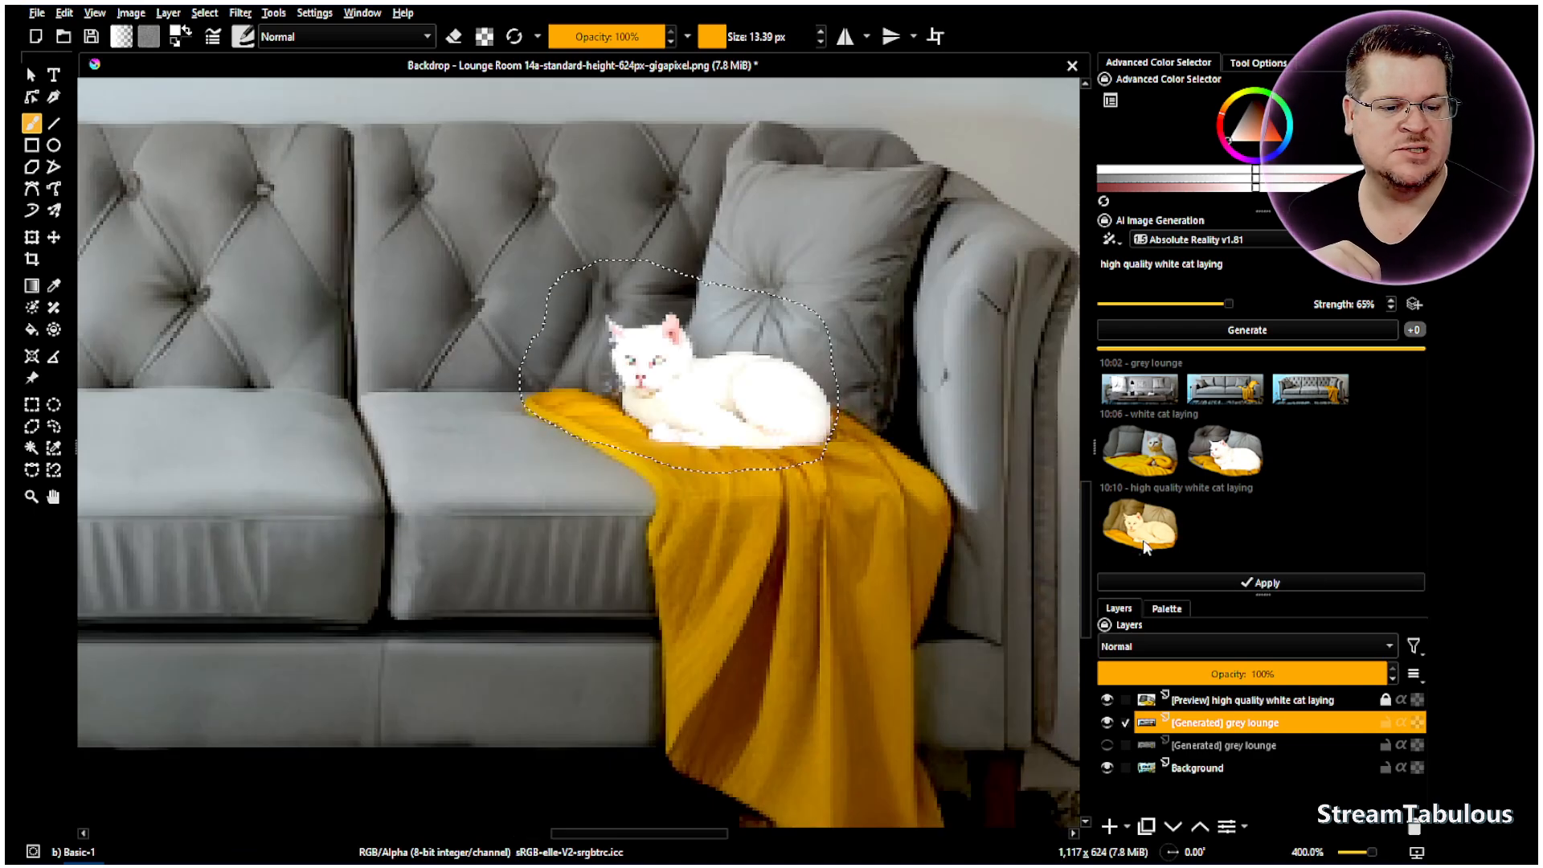
{"action": "double_click", "coordinate": [1145, 543]}
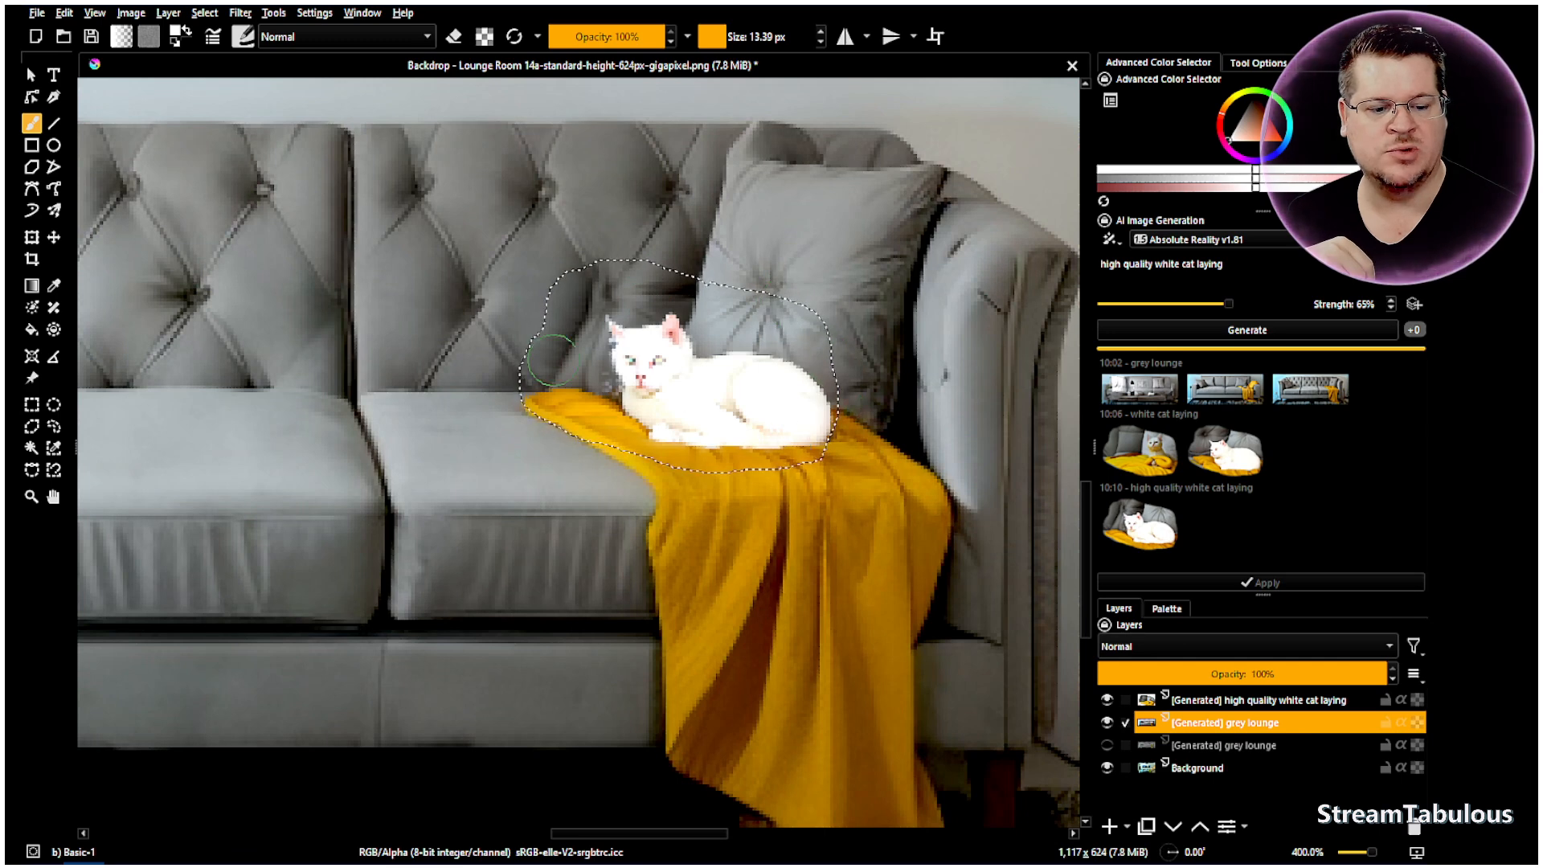
{"action": "left_click", "coordinate": [1134, 541]}
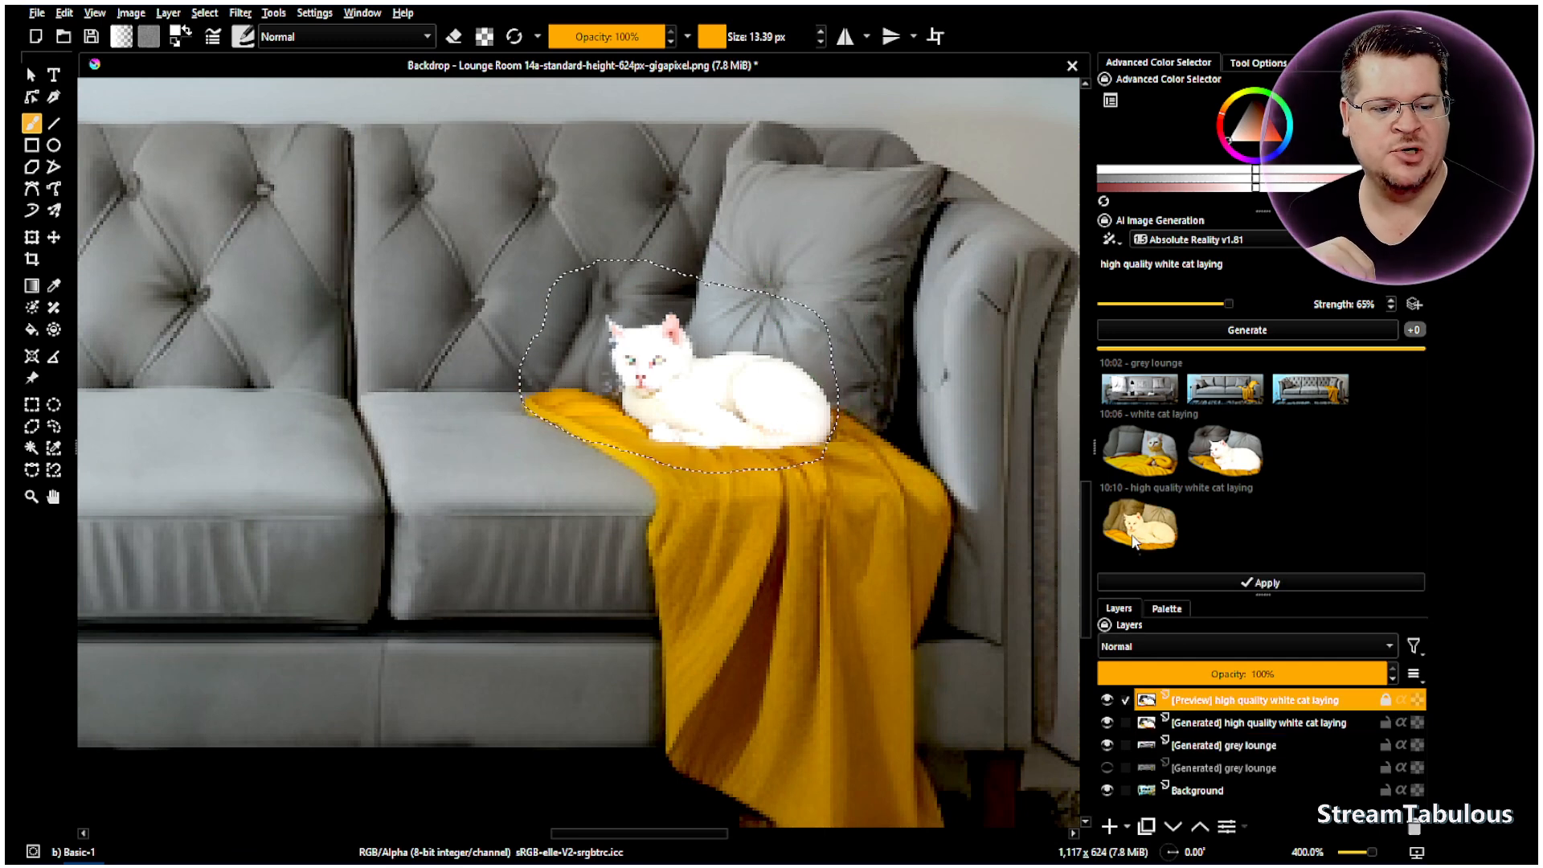
{"action": "left_click", "coordinate": [1138, 541]}
{"action": "left_click", "coordinate": [1221, 465]}
{"action": "double_click", "coordinate": [1221, 466]}
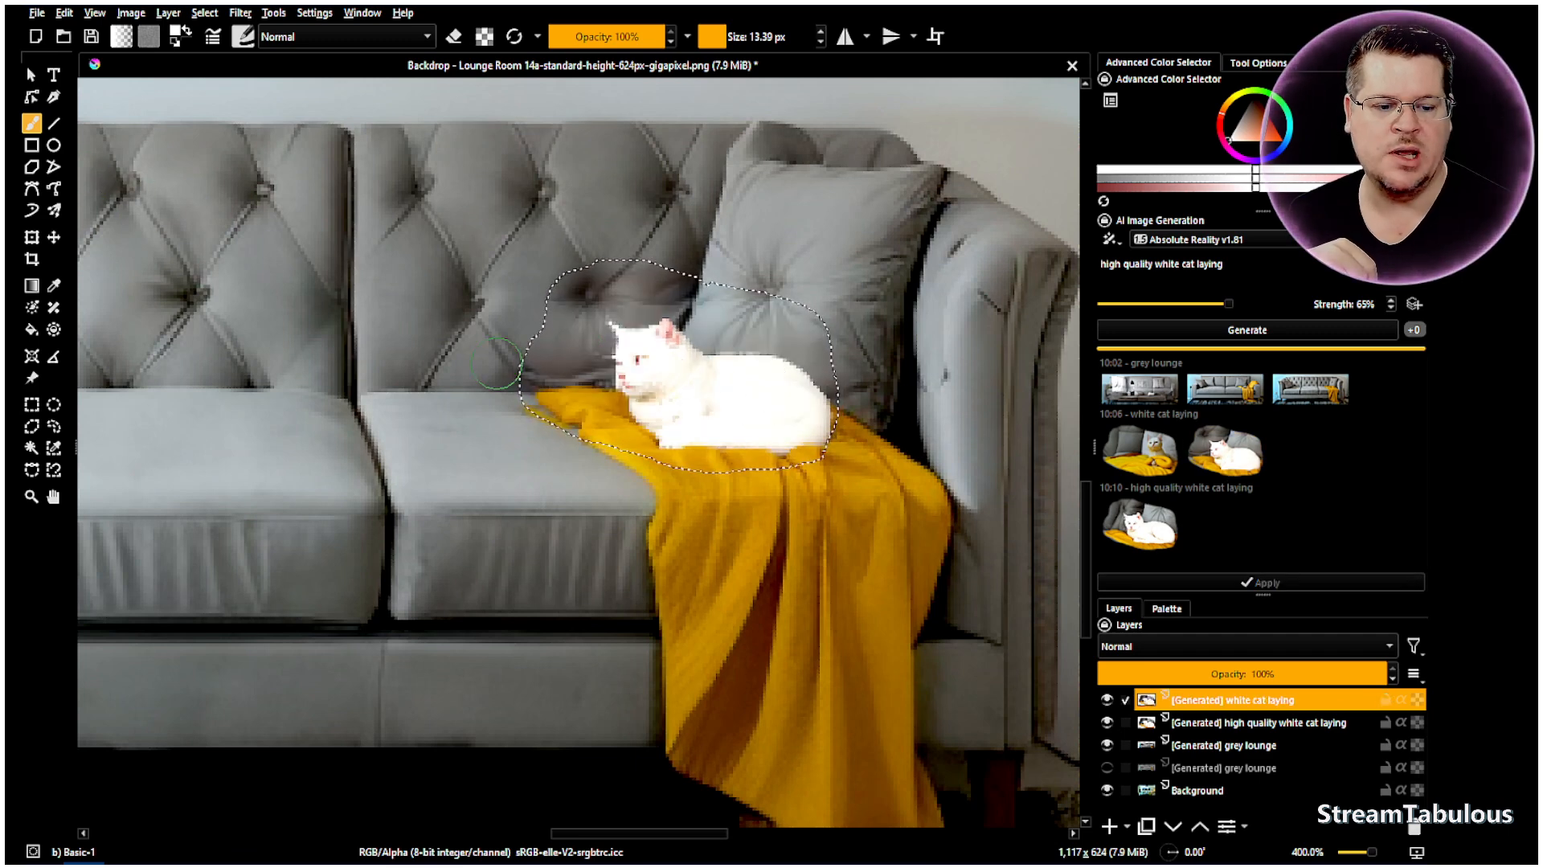
- Switch to Rectangular Selection and deselect the old cat selection
{"action": "left_click", "coordinate": [30, 406]}
{"action": "right_click", "coordinate": [507, 354]}
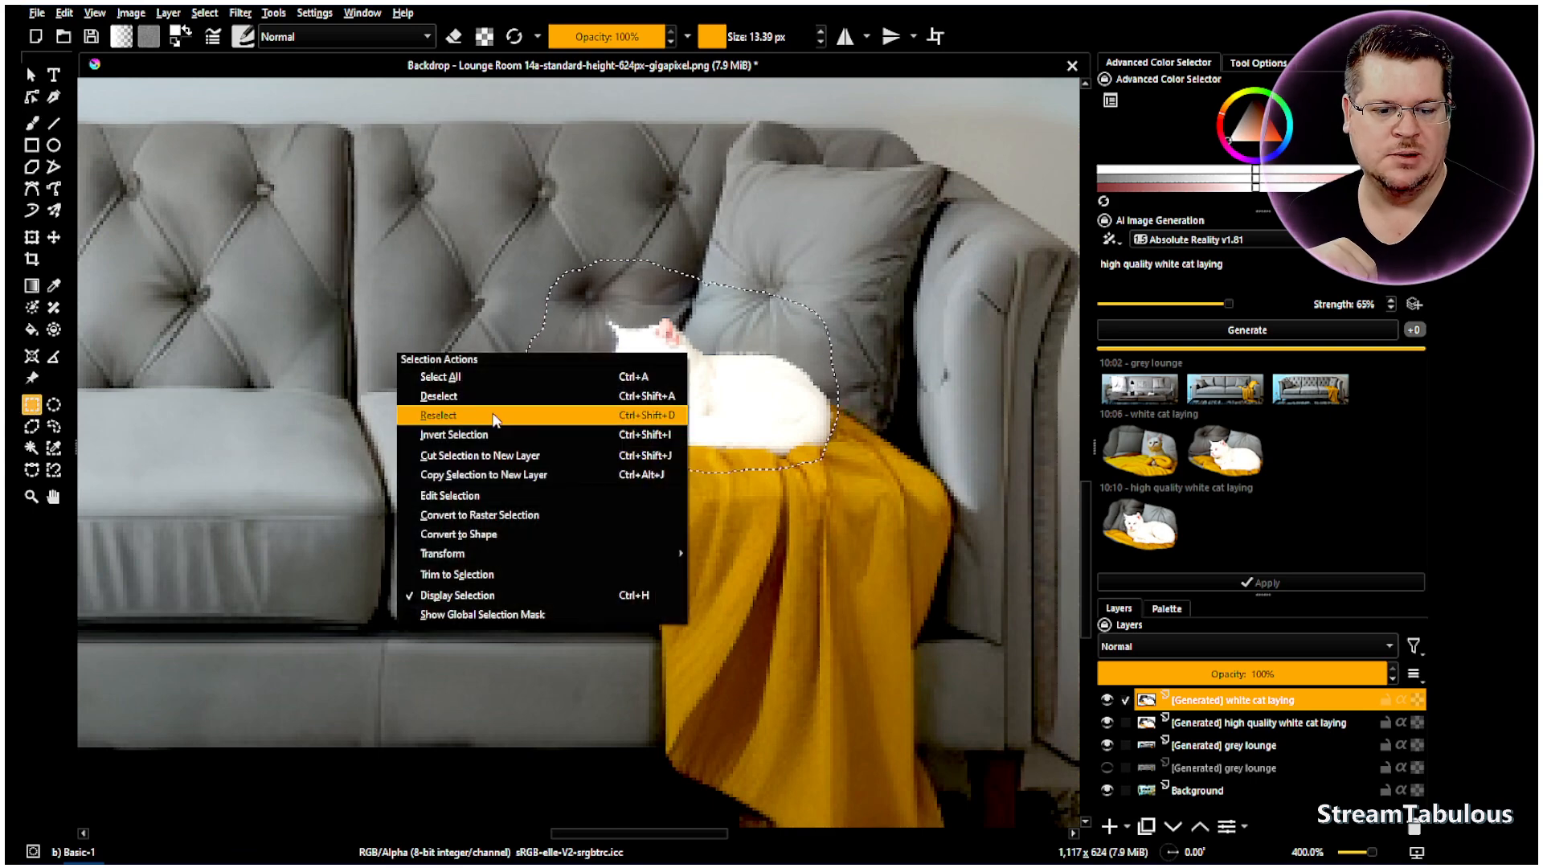
{"action": "left_click", "coordinate": [531, 399]}
- Draw a rectangular selection around the mountain painting above the sofa
{"action": "scroll", "coordinate": [569, 339], "scroll_direction": "down", "scroll_amount": 4}
{"action": "scroll", "coordinate": [428, 346], "scroll_direction": "up", "scroll_amount": 1}
{"action": "scroll", "coordinate": [349, 323], "scroll_direction": "down", "scroll_amount": 1}
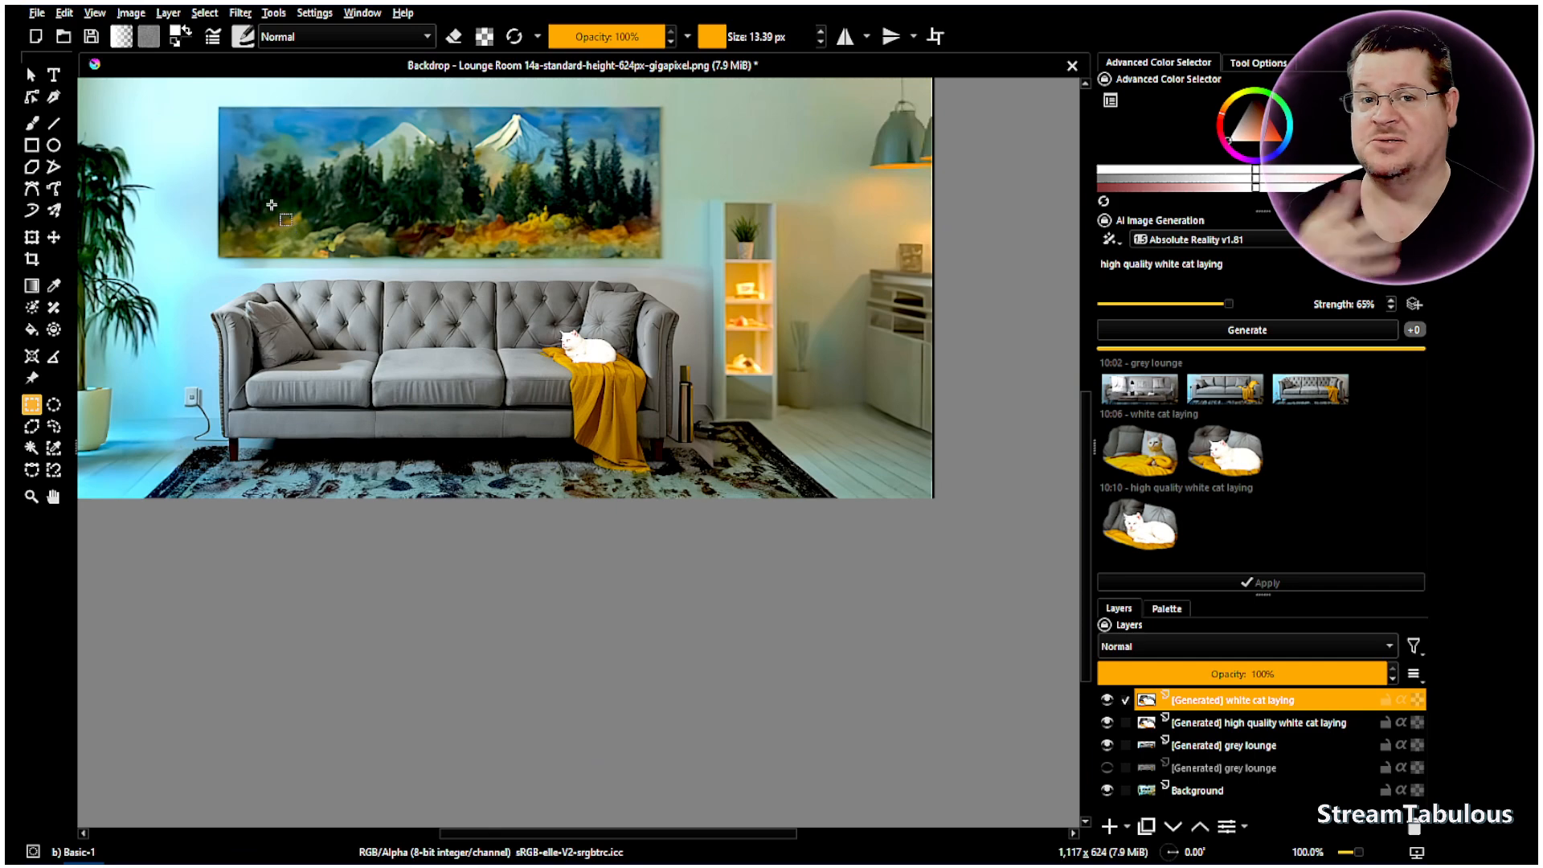
{"action": "scroll", "coordinate": [434, 258], "scroll_direction": "up", "scroll_amount": 1}
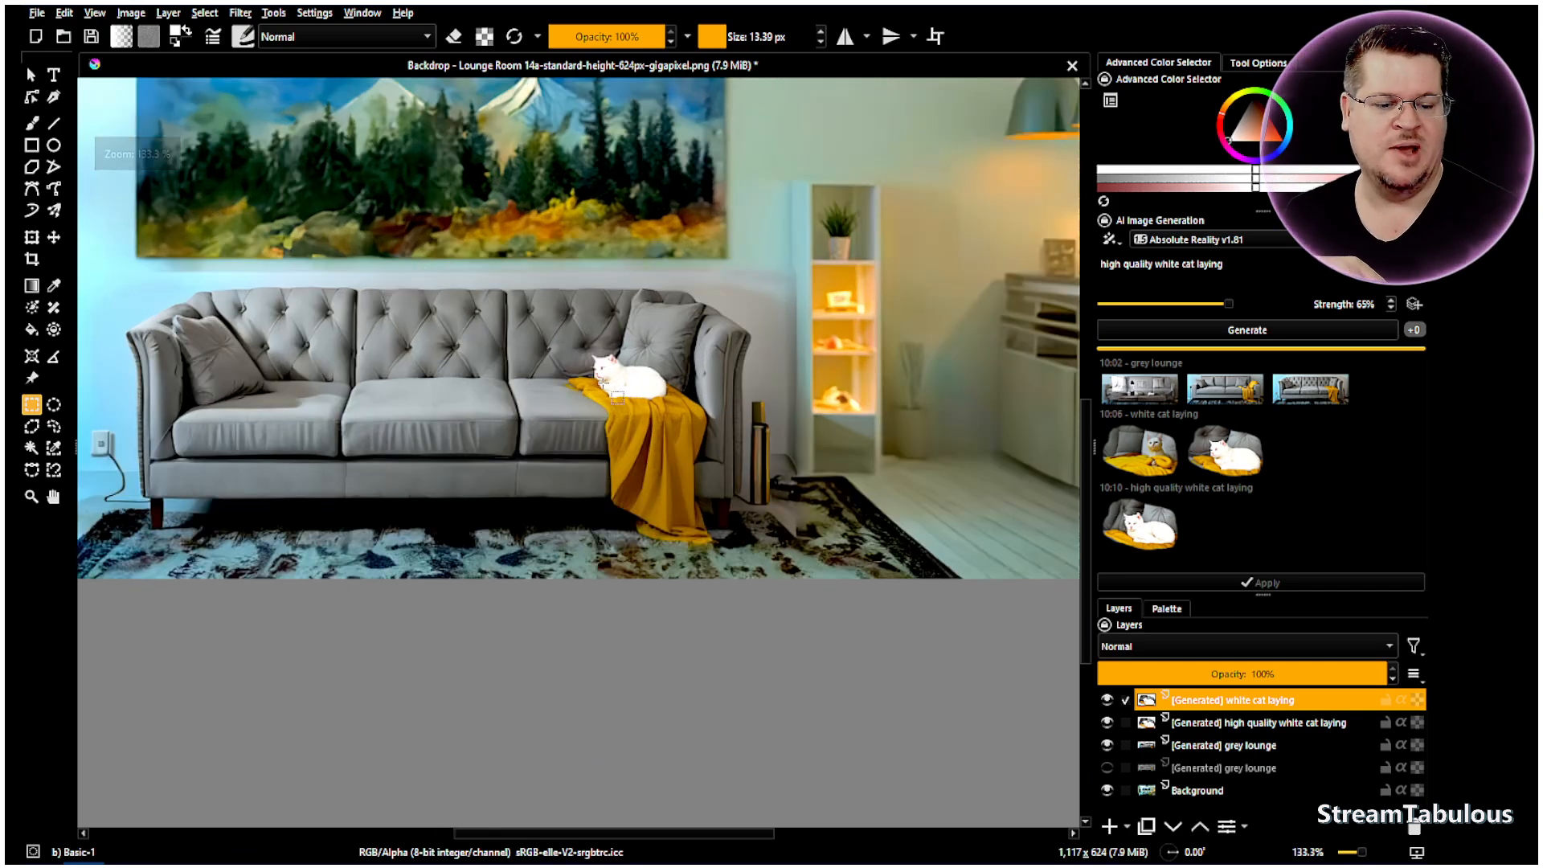
{"action": "scroll", "coordinate": [335, 215], "scroll_direction": "down", "scroll_amount": 1}
{"action": "scroll", "coordinate": [336, 201], "scroll_direction": "up", "scroll_amount": 2}
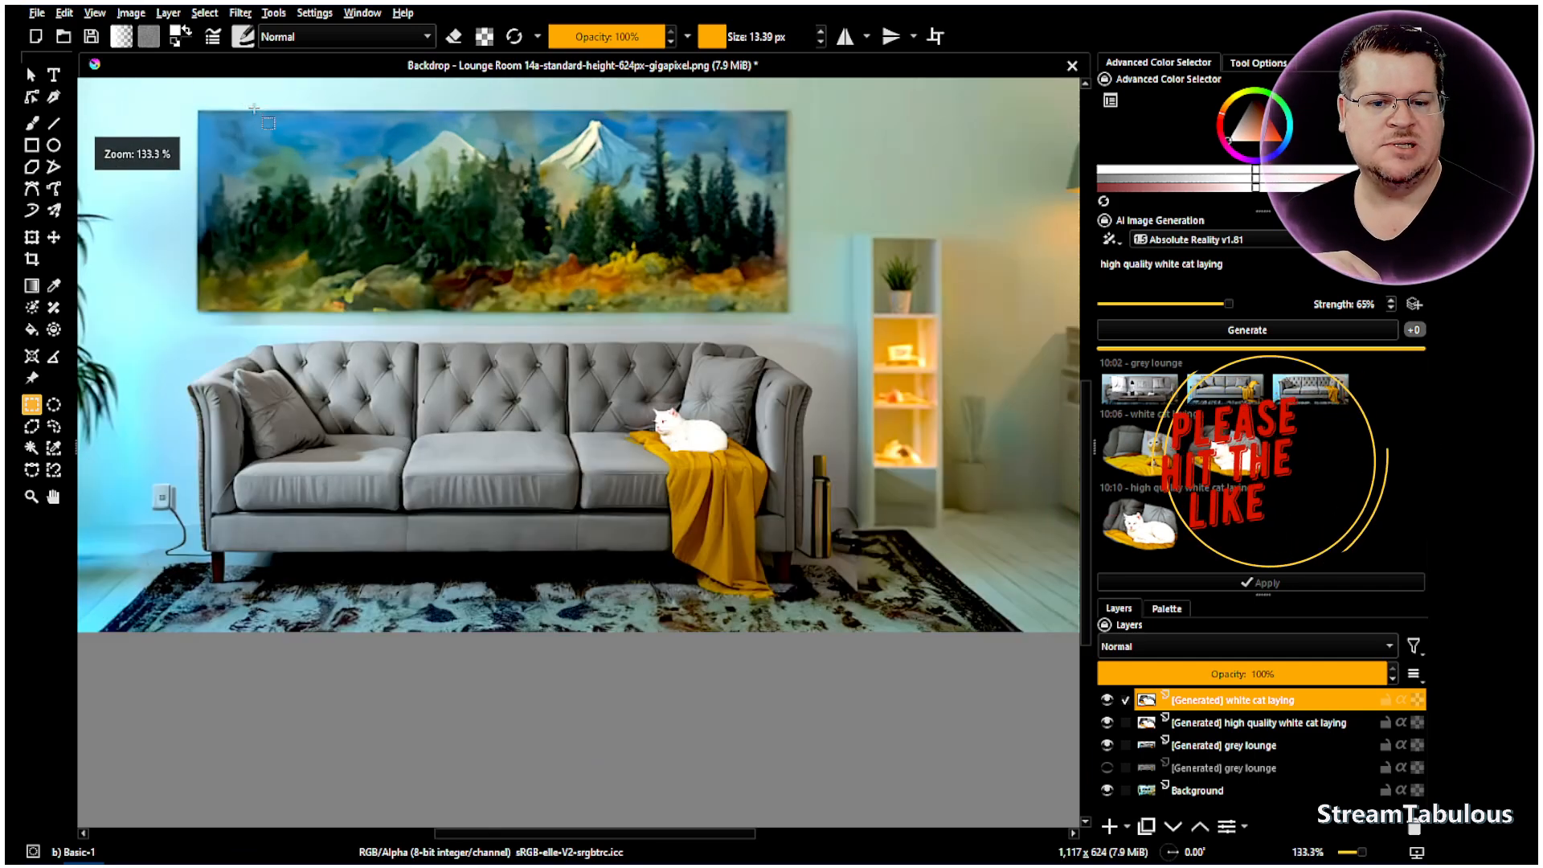
{"action": "scroll", "coordinate": [337, 182], "scroll_direction": "down", "scroll_amount": 1}
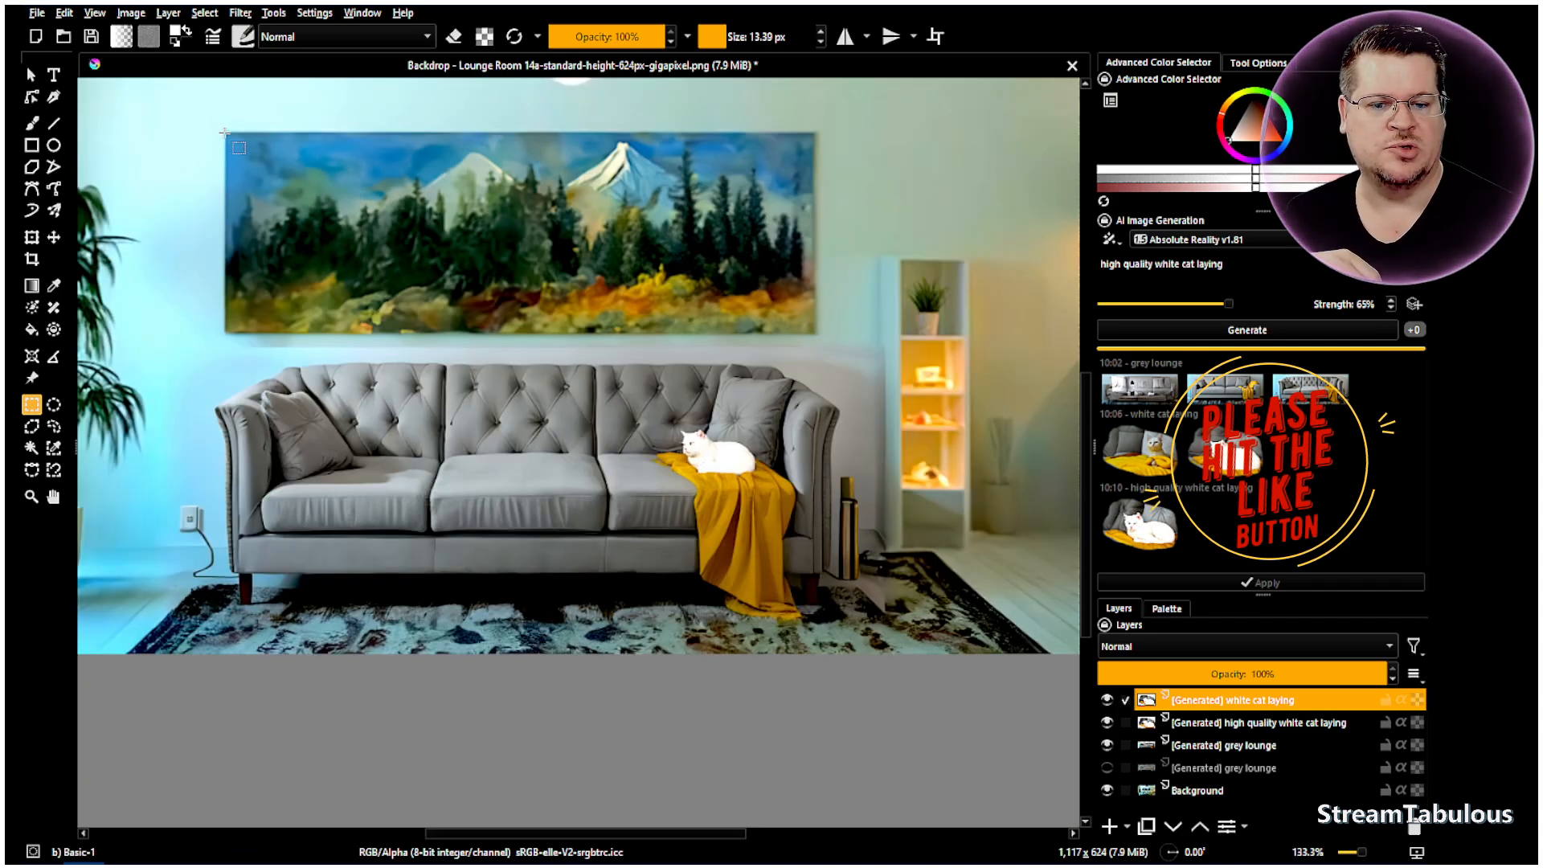
{"action": "mouse_move", "coordinate": [224, 129]}
{"action": "left_mouse_down"}
{"action": "mouse_move", "coordinate": [459, 269]}
{"action": "mouse_move", "coordinate": [652, 334]}
{"action": "mouse_move", "coordinate": [817, 336]}
{"action": "left_mouse_up"}
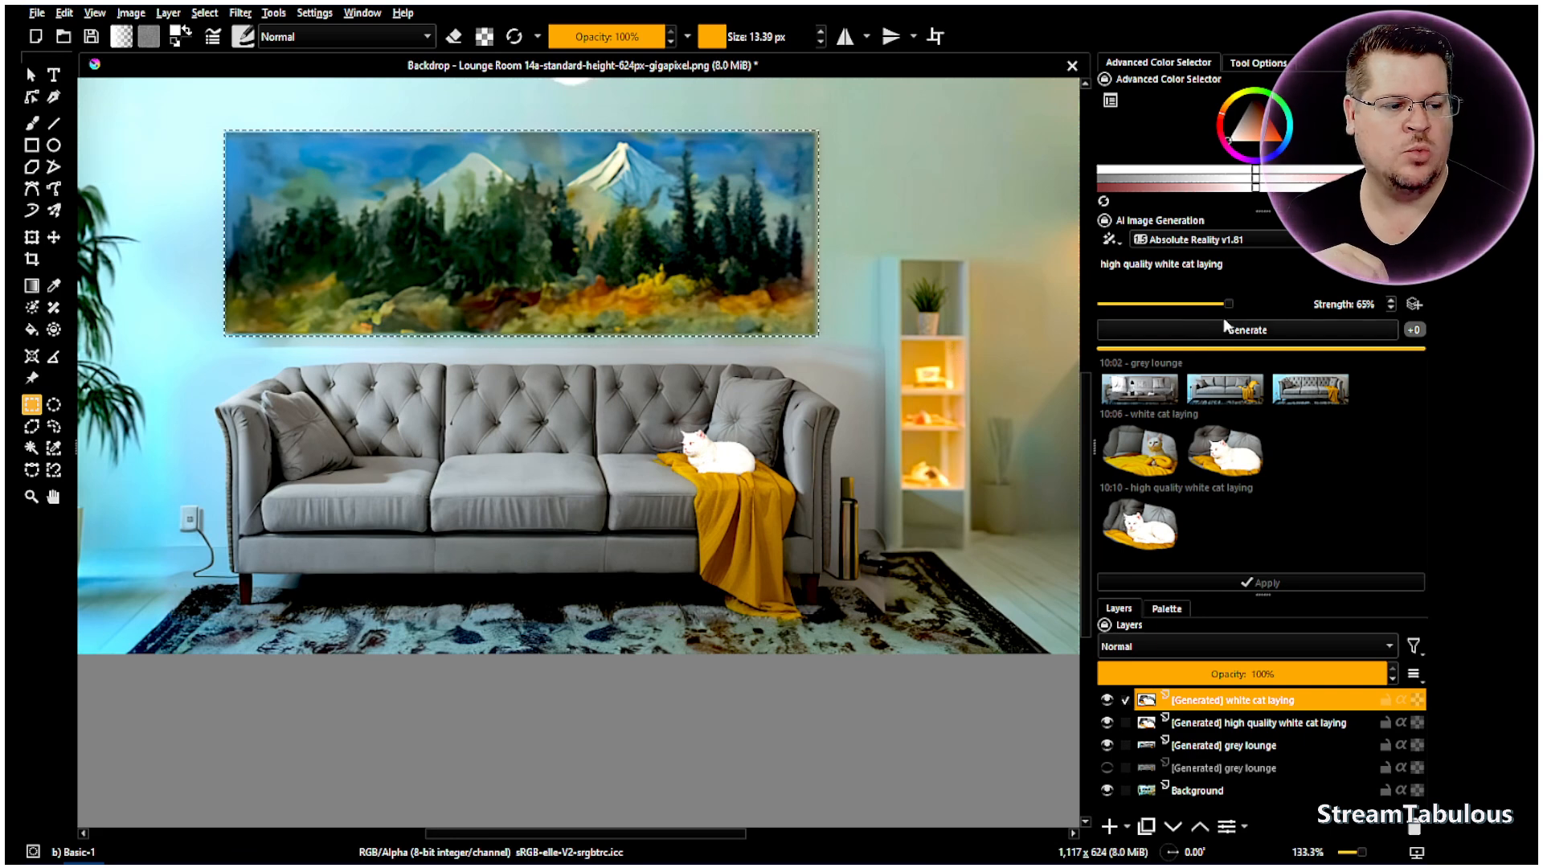
- Change the prompt to 'large oil painting baech canvas' and generate on the Background layer
{"action": "left_click_drag", "start_coordinate": [1255, 266], "coordinate": [1089, 262]}
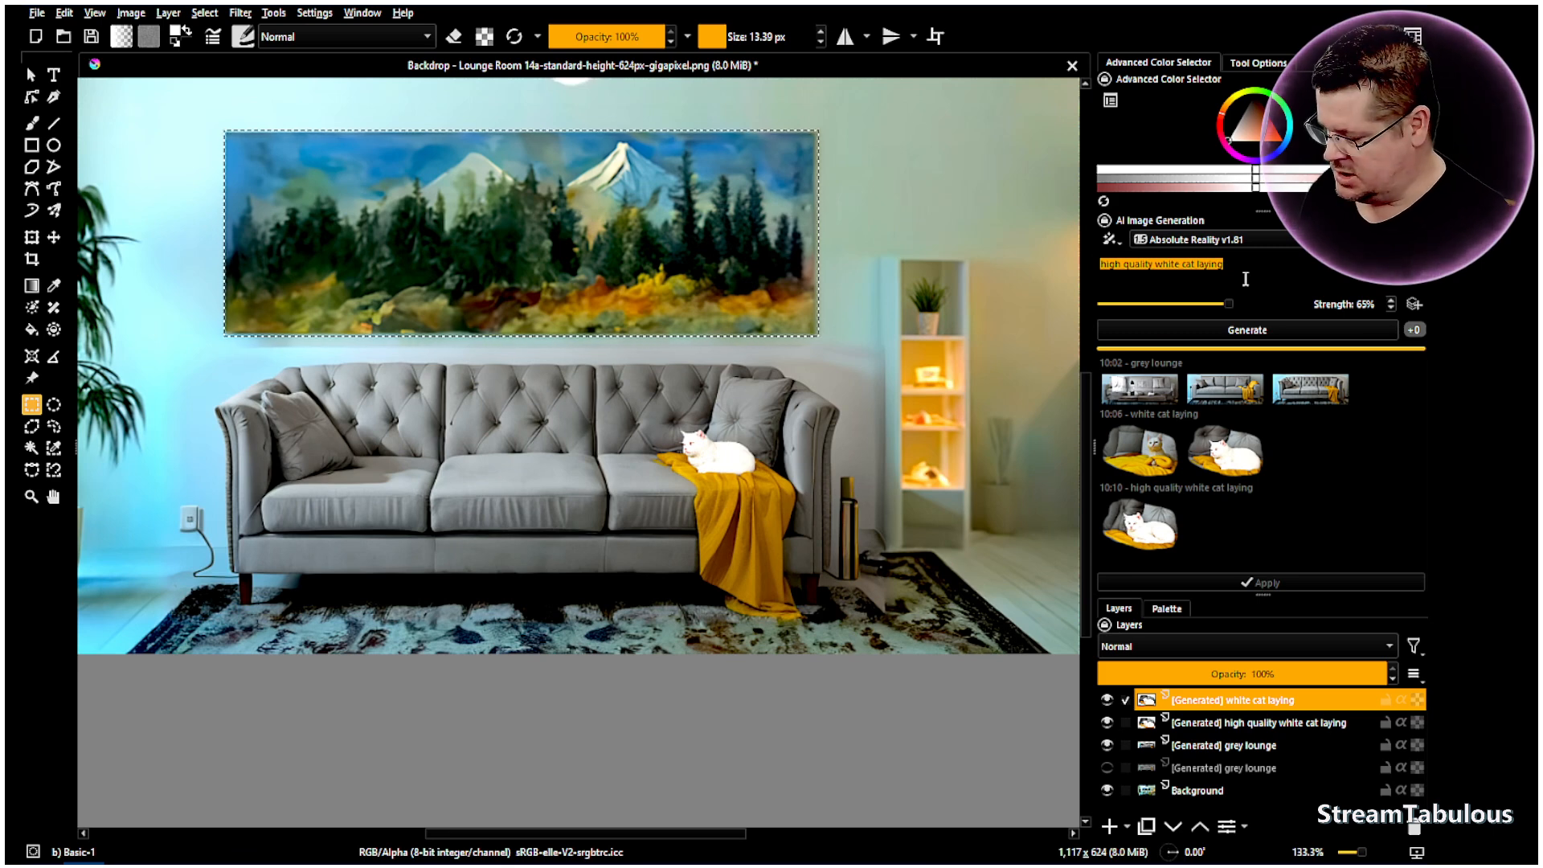
{"action": "type", "text": "large oil painting bach canvas"}
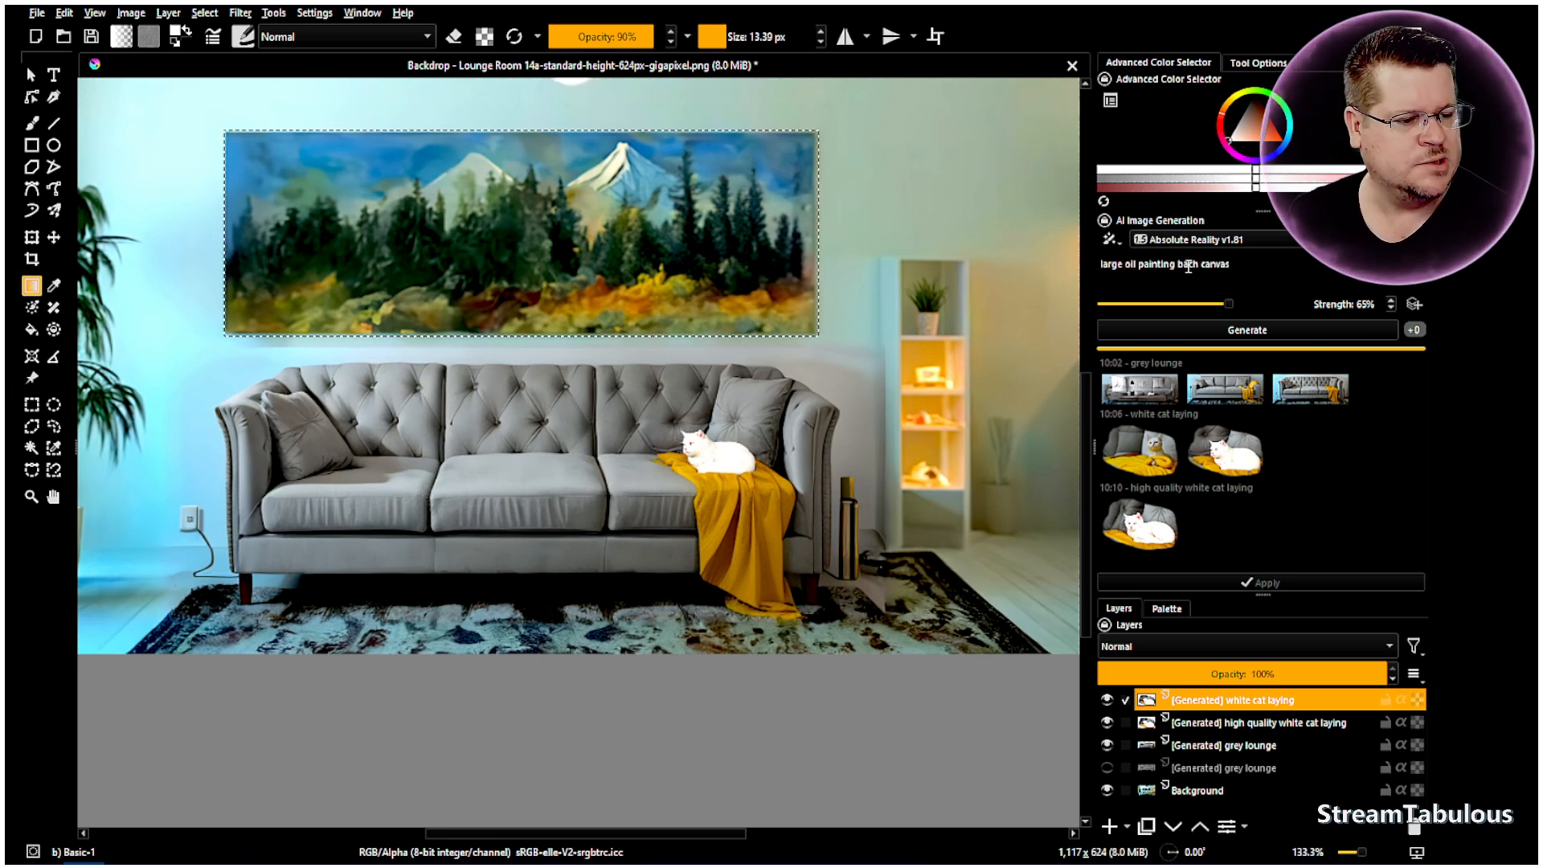
{"action": "type", "text": "e"}
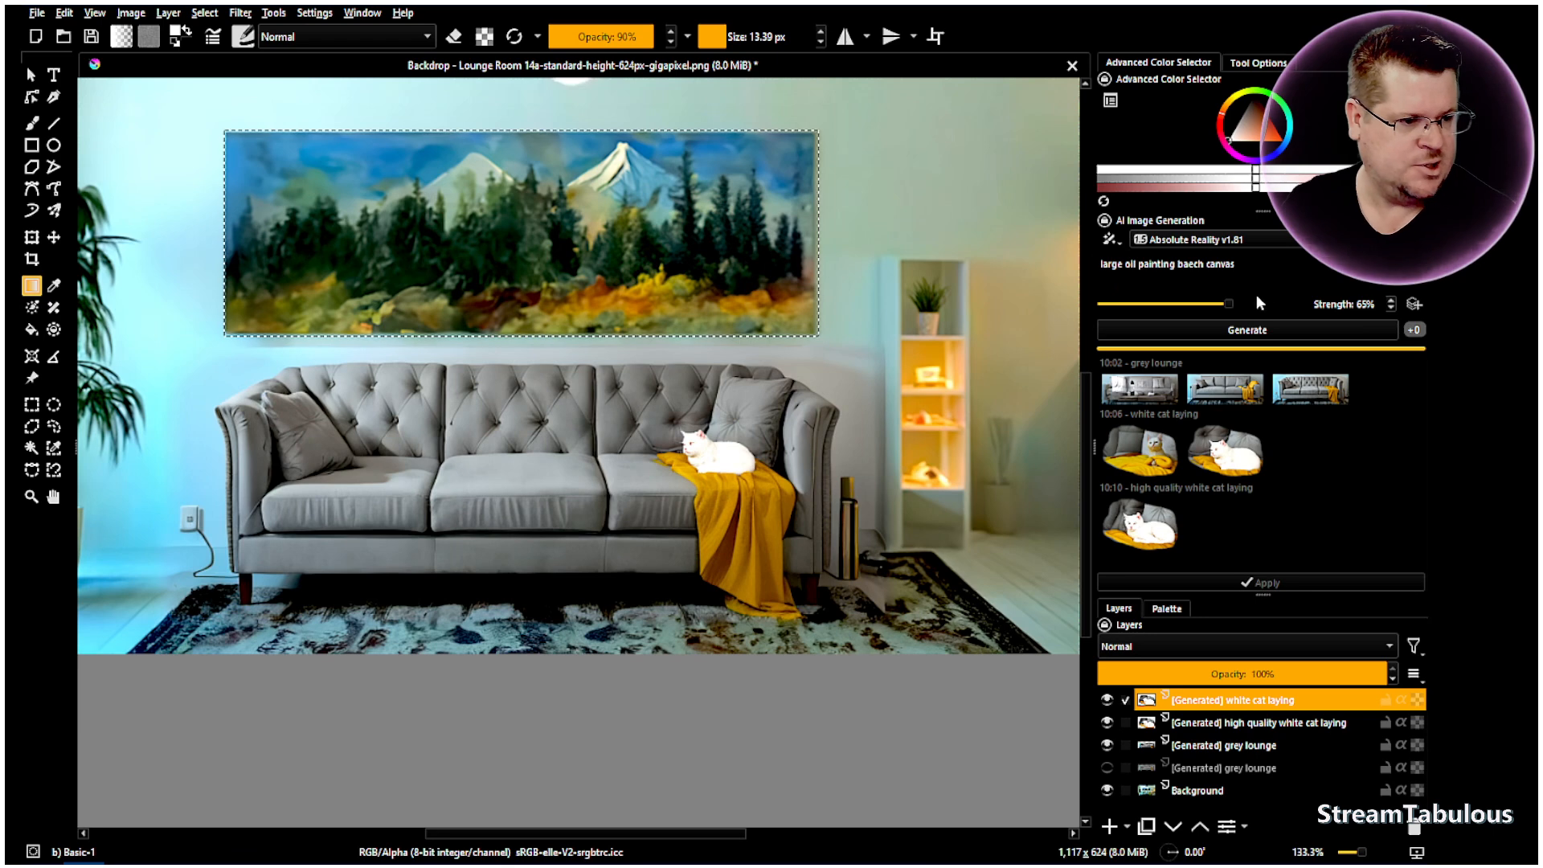
{"action": "left_click", "coordinate": [1244, 272]}
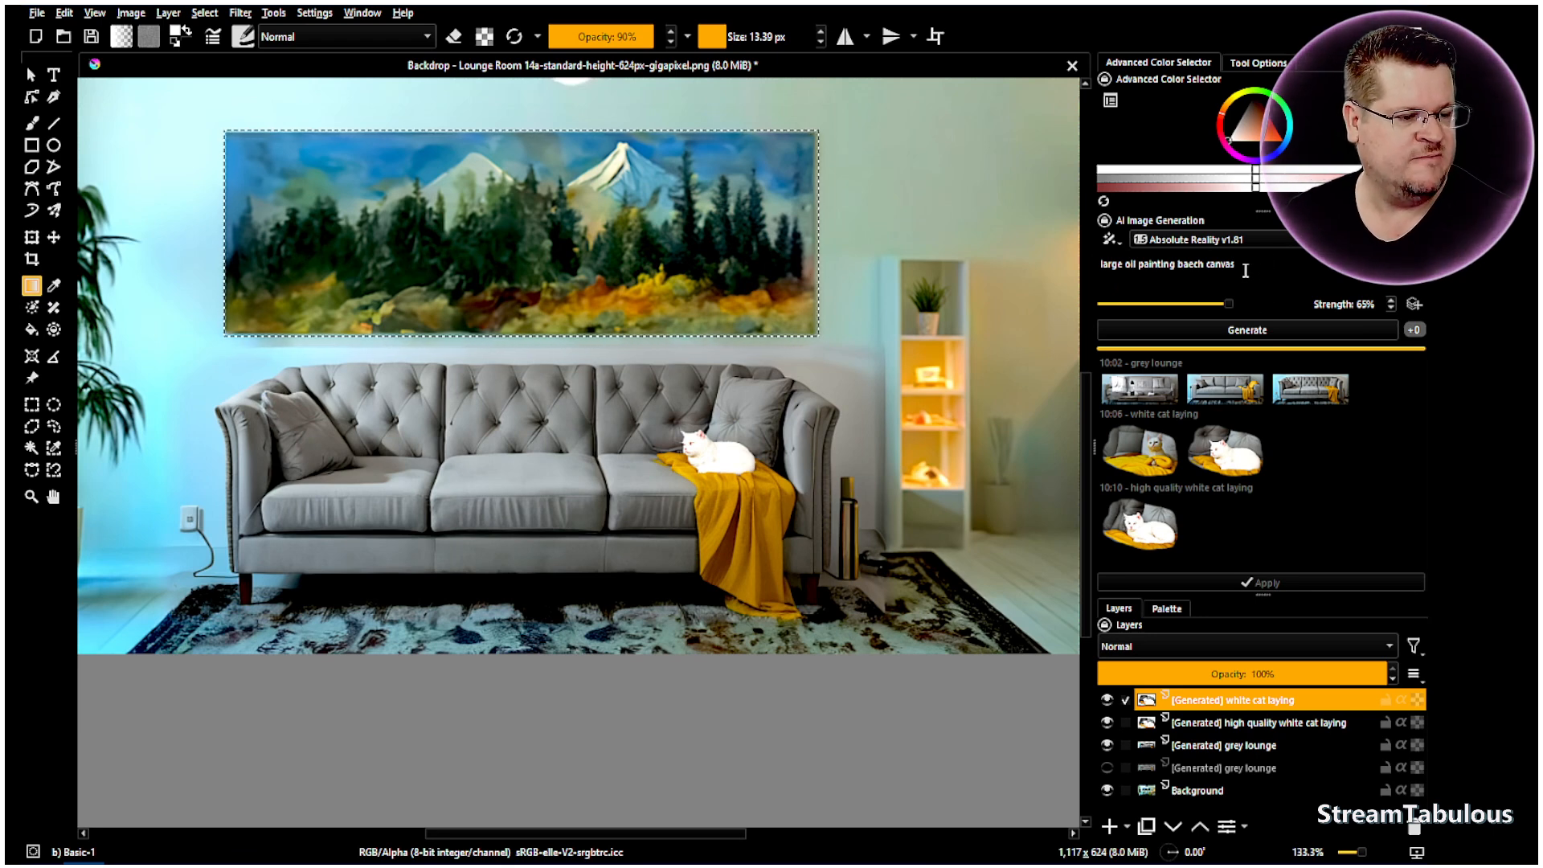
{"action": "type", "text": "re"}
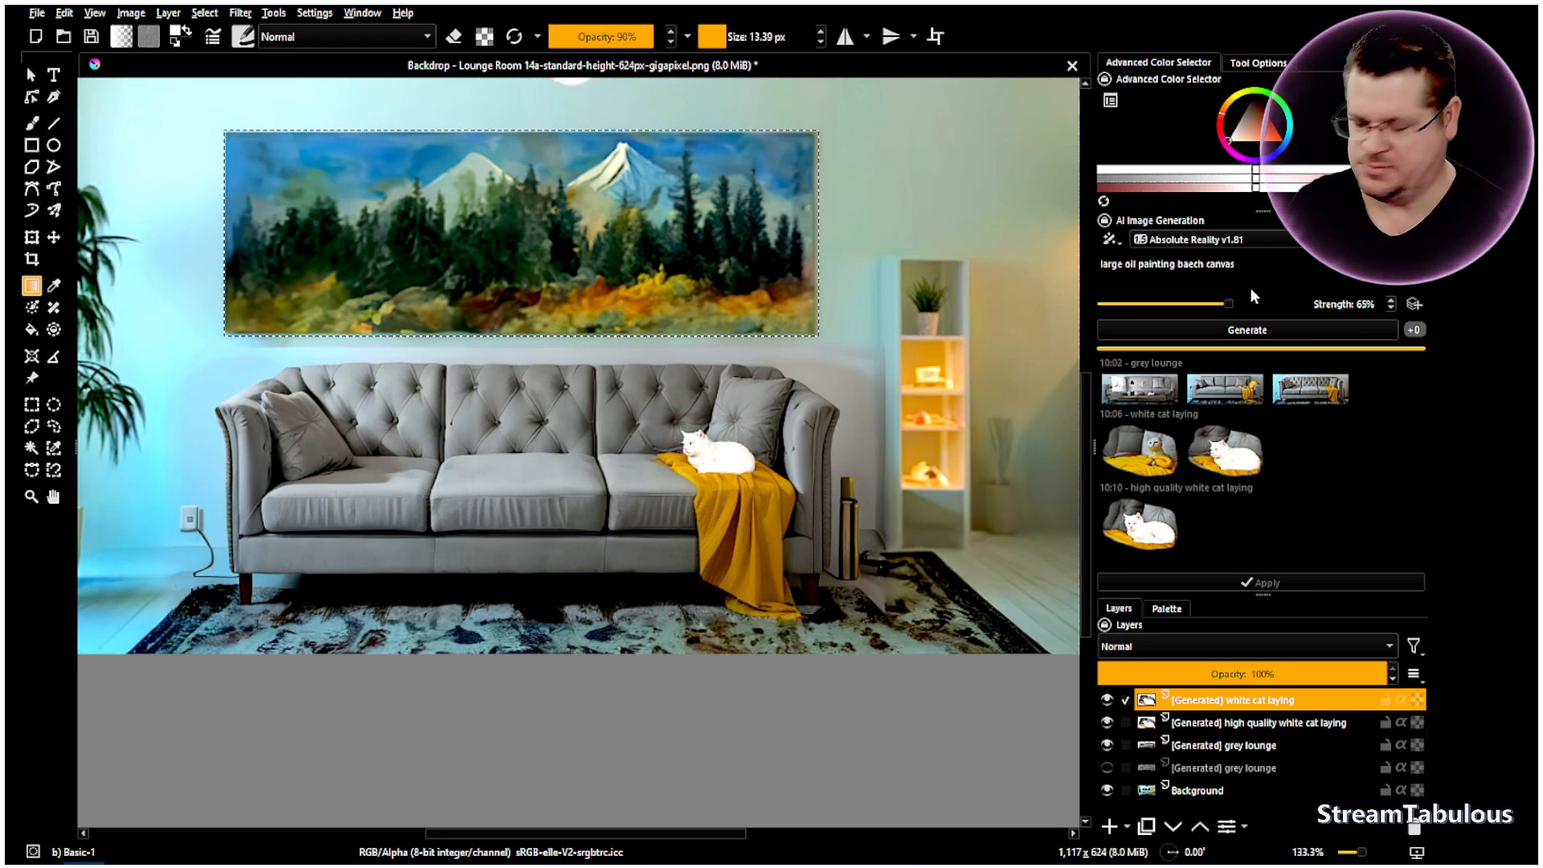
{"action": "key", "text": "BackSpace"}
{"action": "key", "text": "BackSpace"}
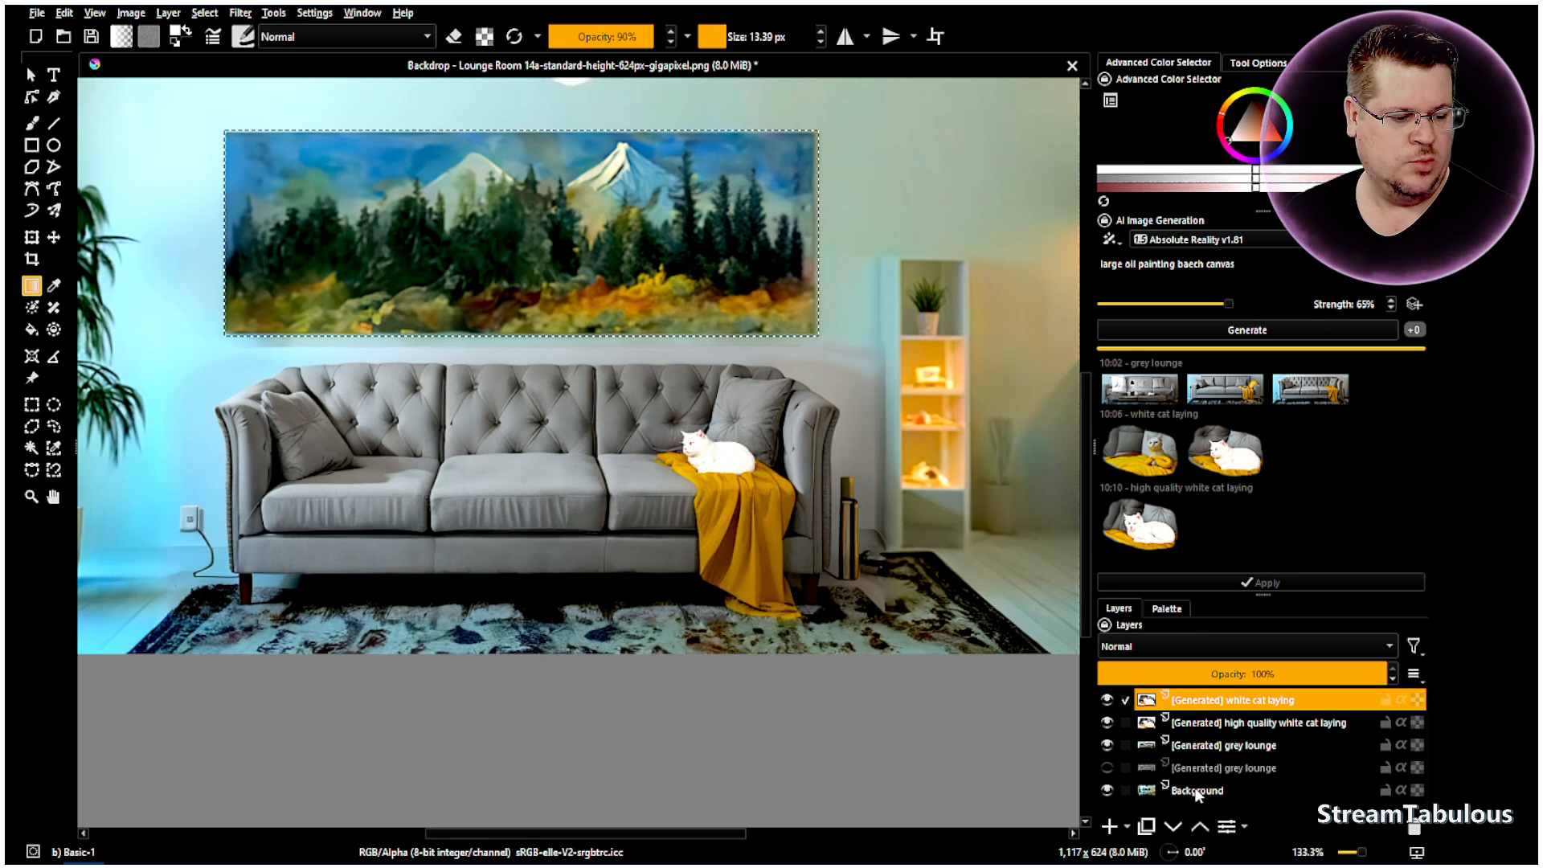
{"action": "left_click", "coordinate": [1238, 790]}
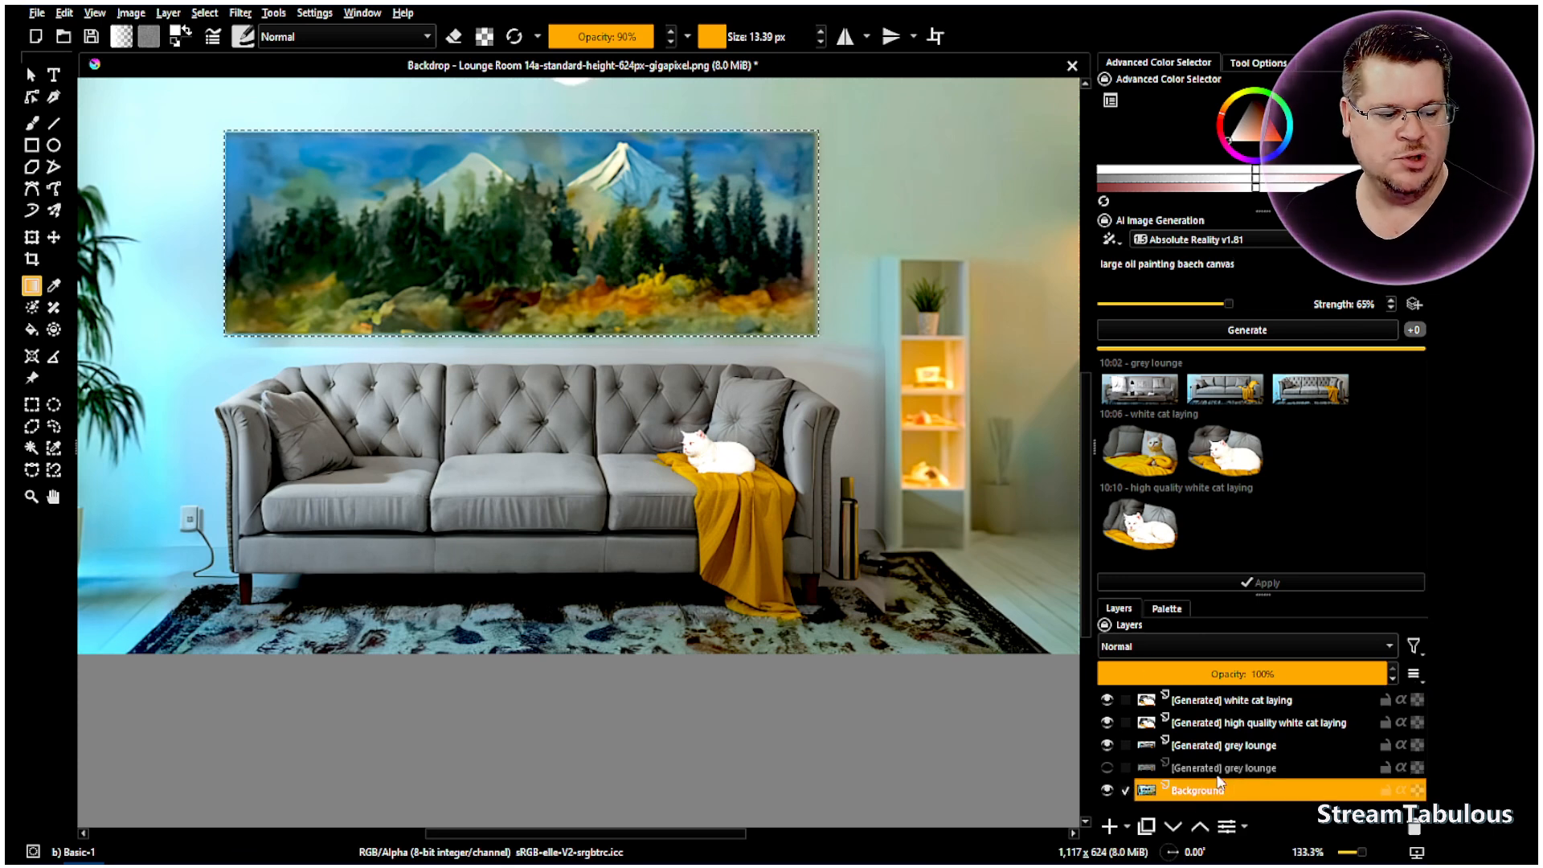
{"action": "left_click", "coordinate": [1262, 336]}
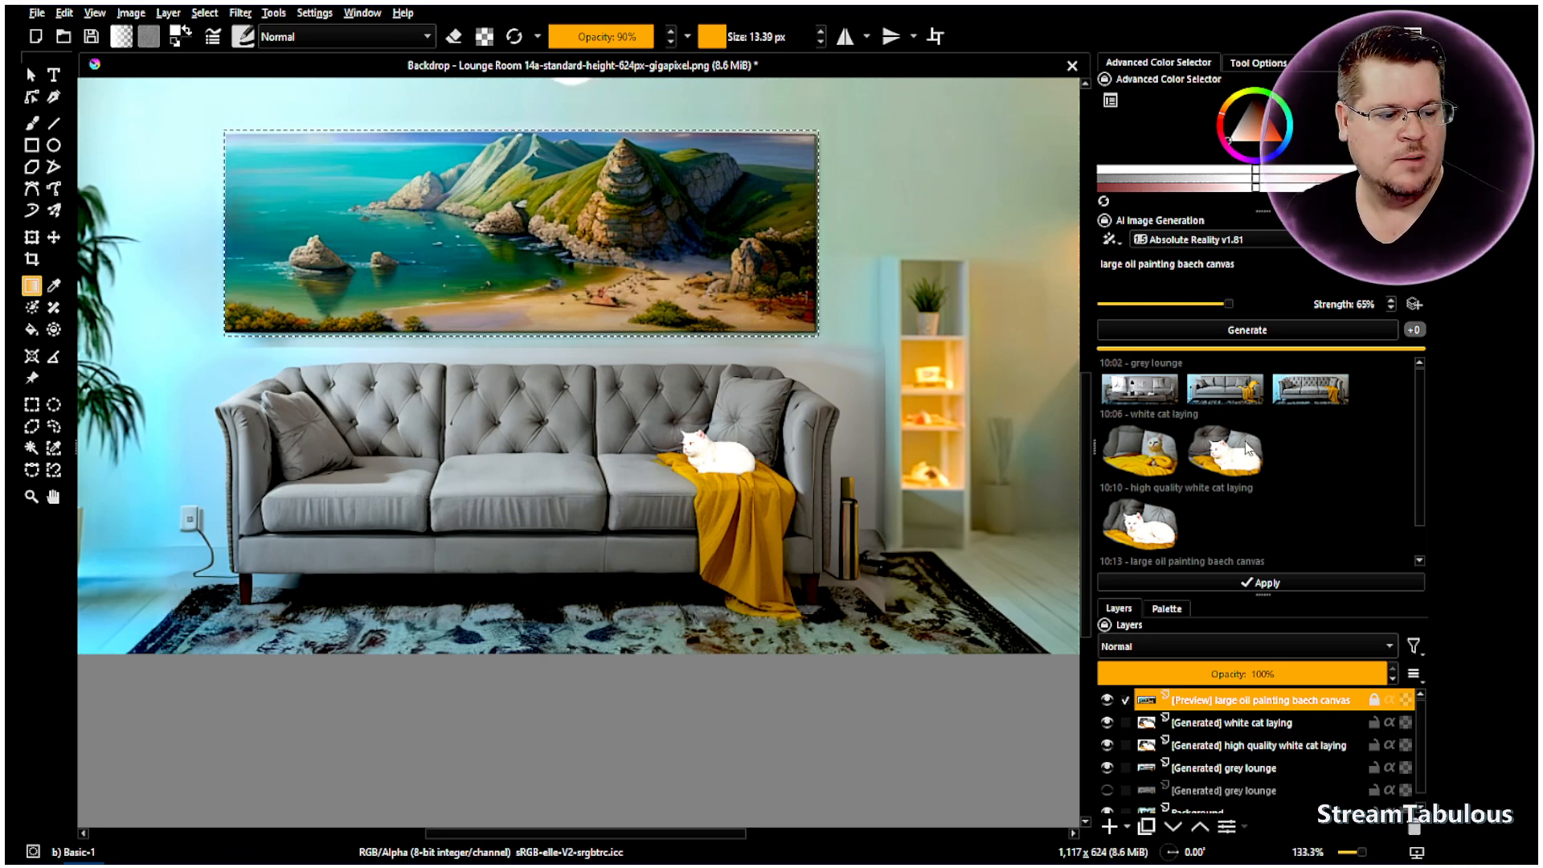
- Compare the sunset beach and coastal cliffs painting previews
{"action": "scroll", "coordinate": [1248, 489], "scroll_direction": "down", "scroll_amount": 1}
{"action": "left_click", "coordinate": [1220, 553]}
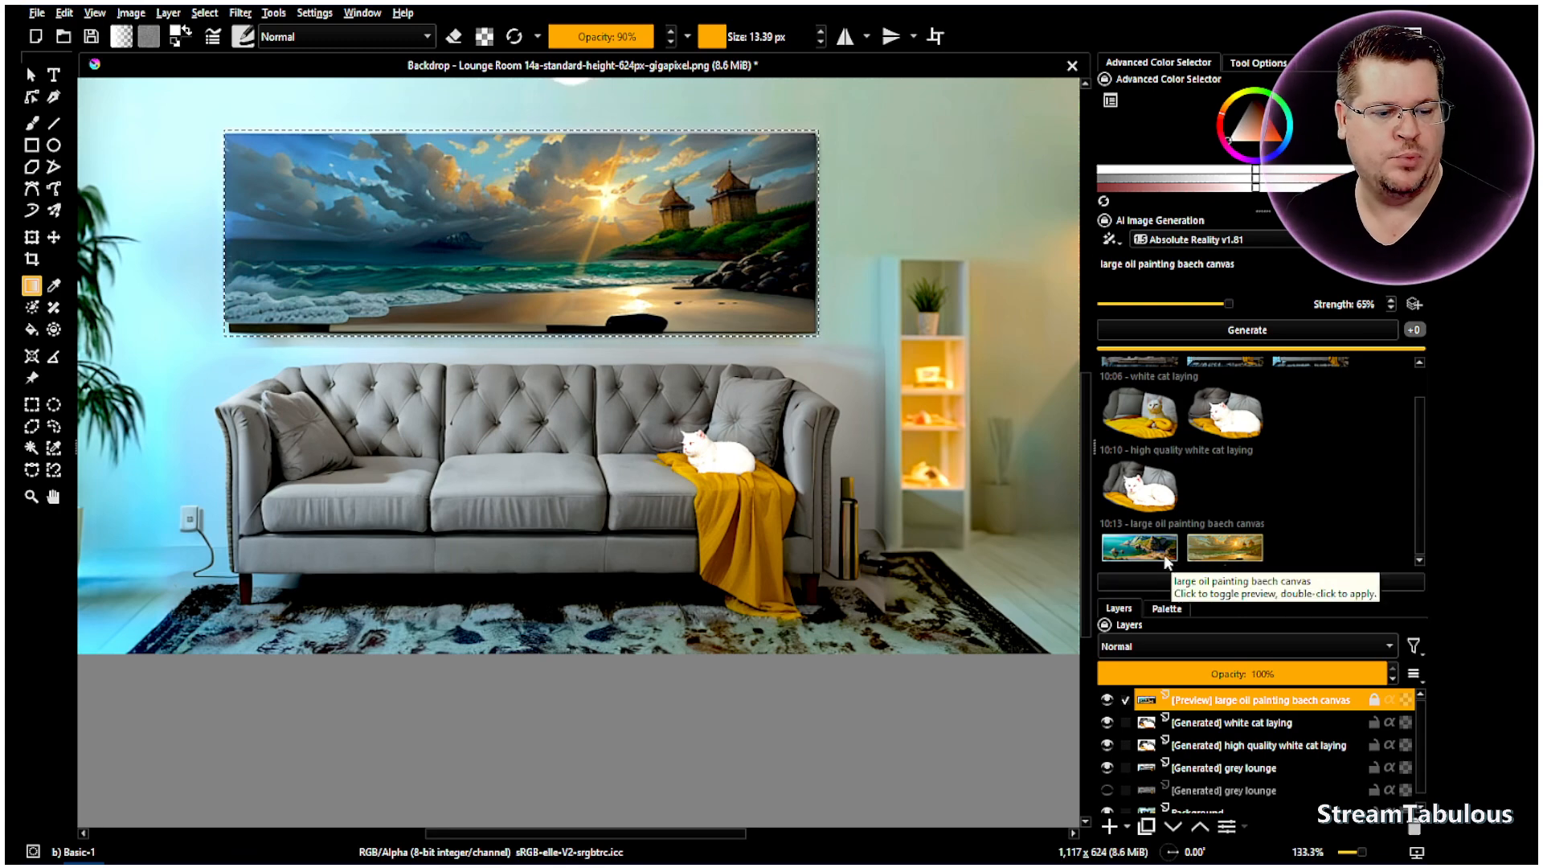
{"action": "left_click", "coordinate": [1168, 555]}
{"action": "left_click", "coordinate": [1215, 558]}
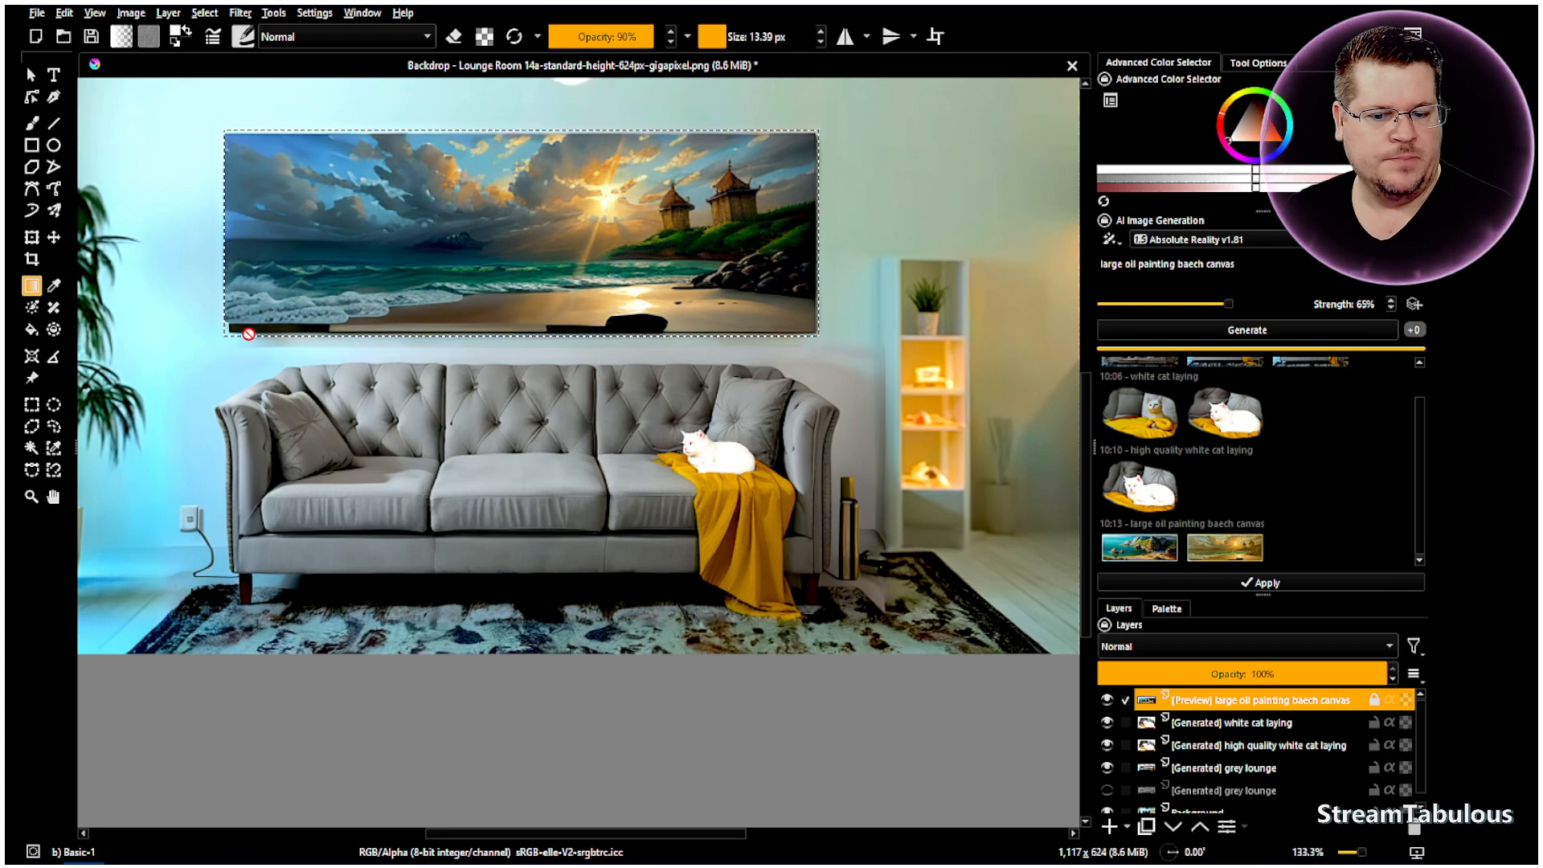
{"action": "left_click", "coordinate": [1140, 547]}
- Generate more beach variations and apply the green-headland coastal painting as a layer
{"action": "left_click", "coordinate": [1268, 328]}
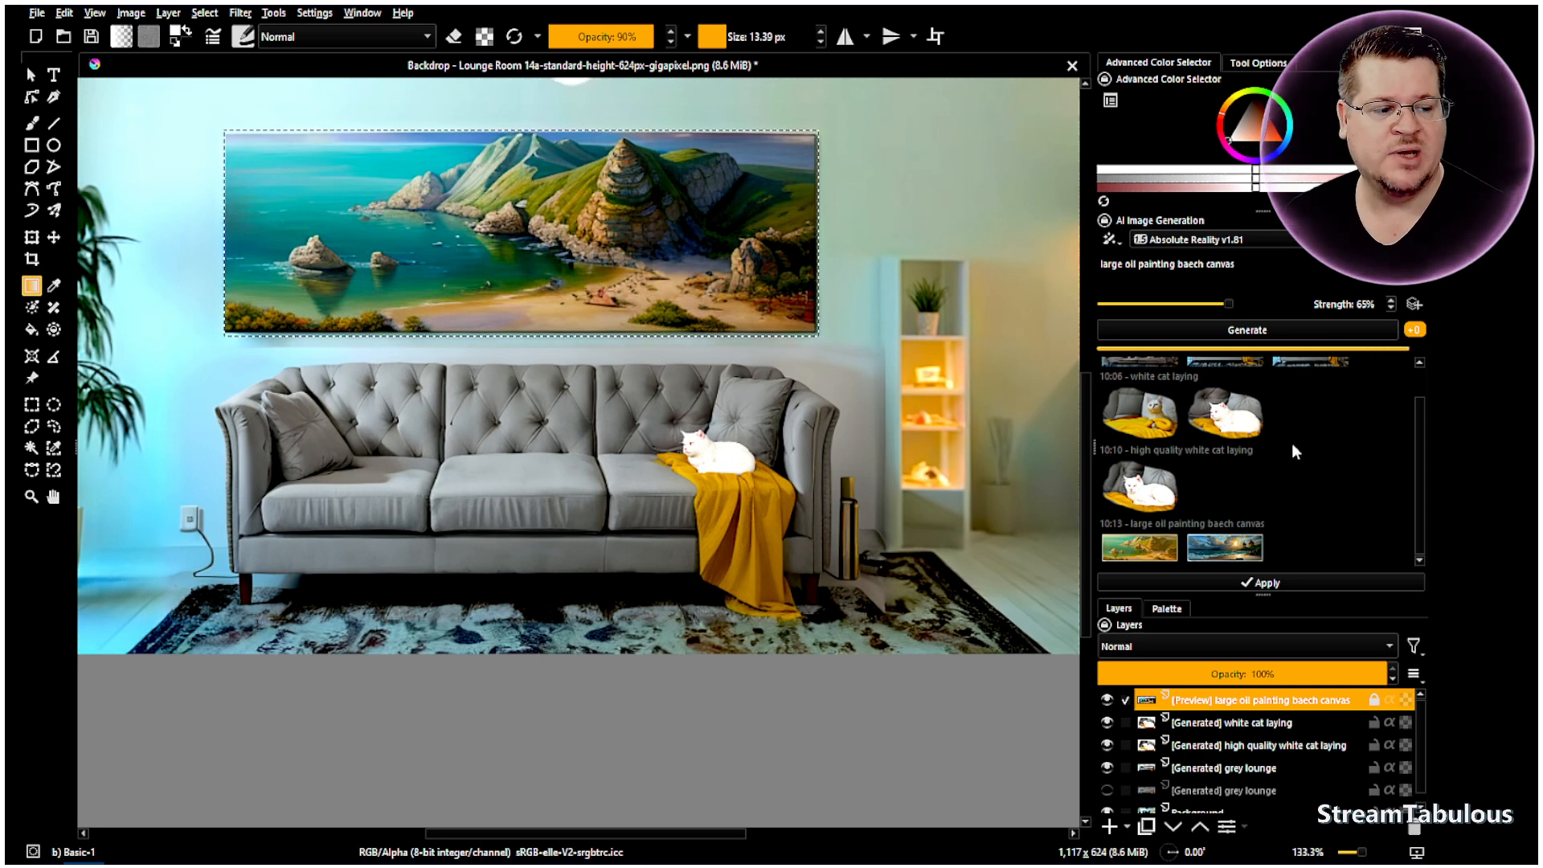
{"action": "left_click", "coordinate": [1300, 518]}
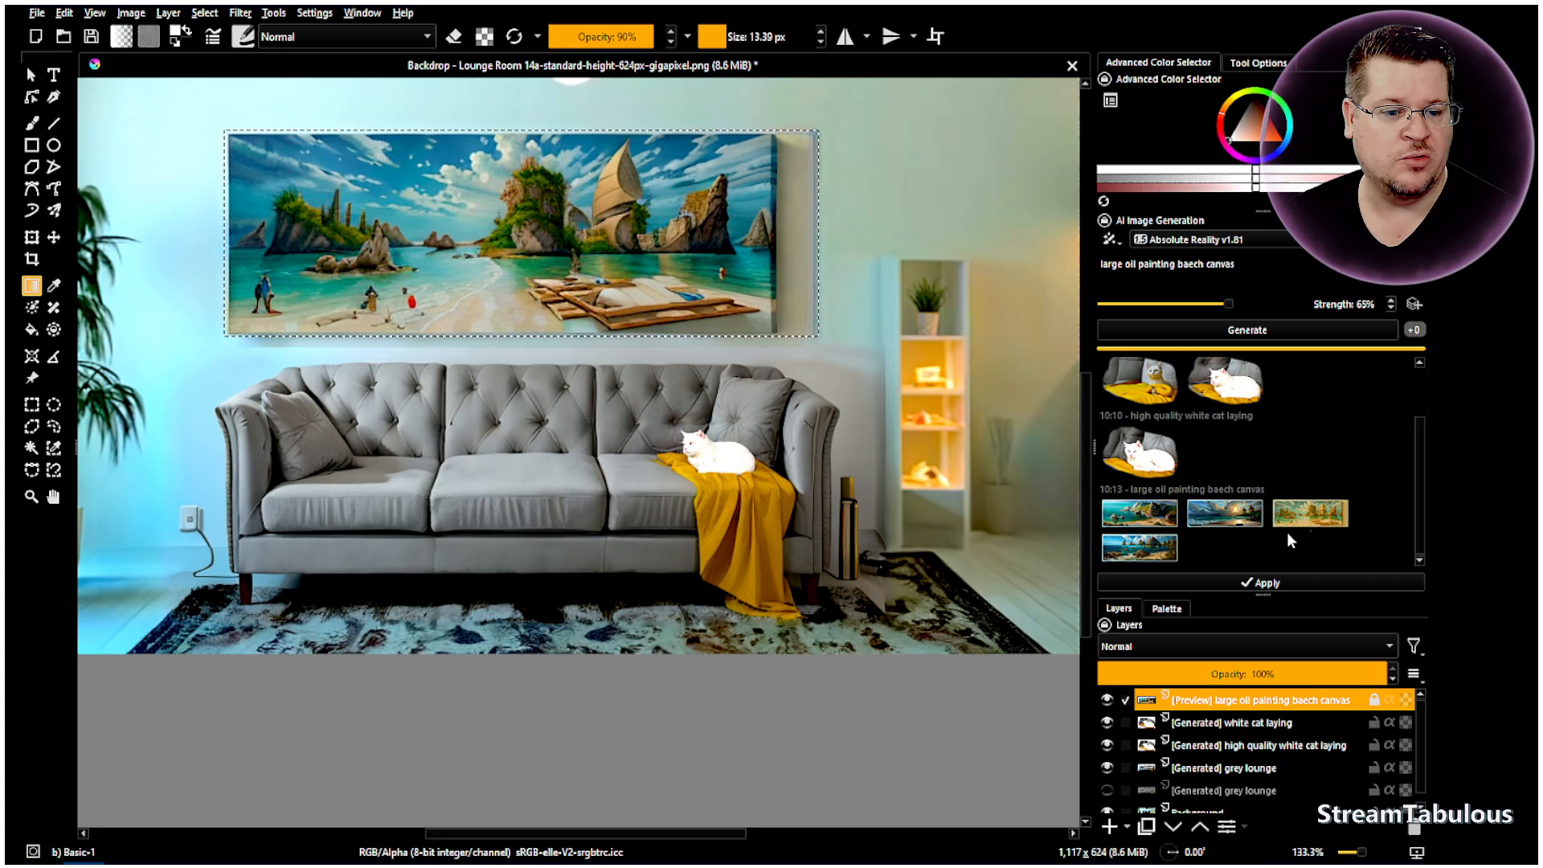
{"action": "left_click", "coordinate": [1152, 555]}
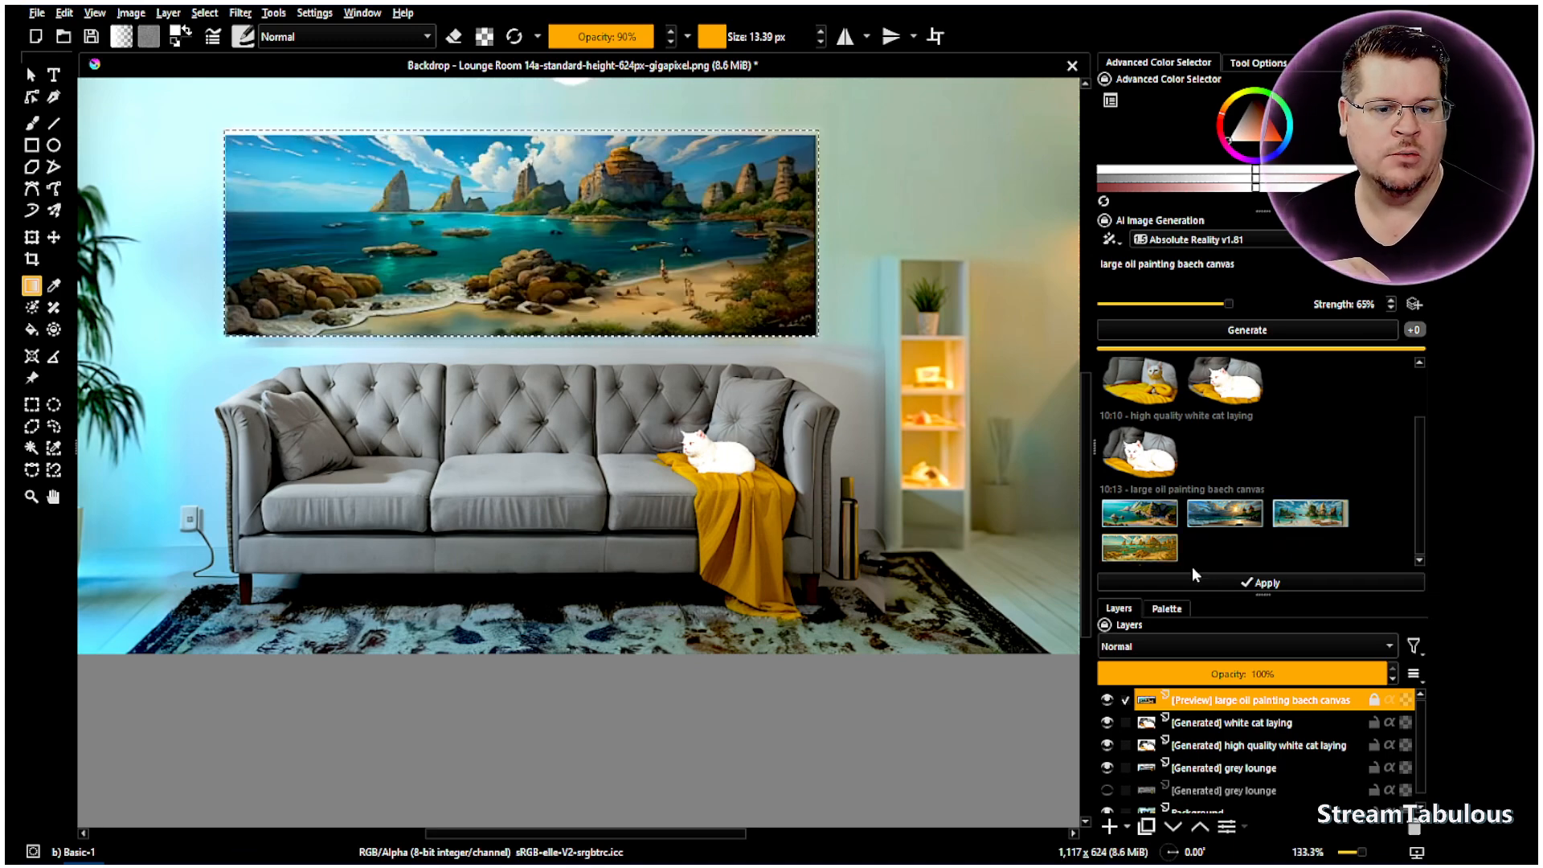
{"action": "left_click", "coordinate": [1143, 519]}
{"action": "left_click", "coordinate": [1141, 556]}
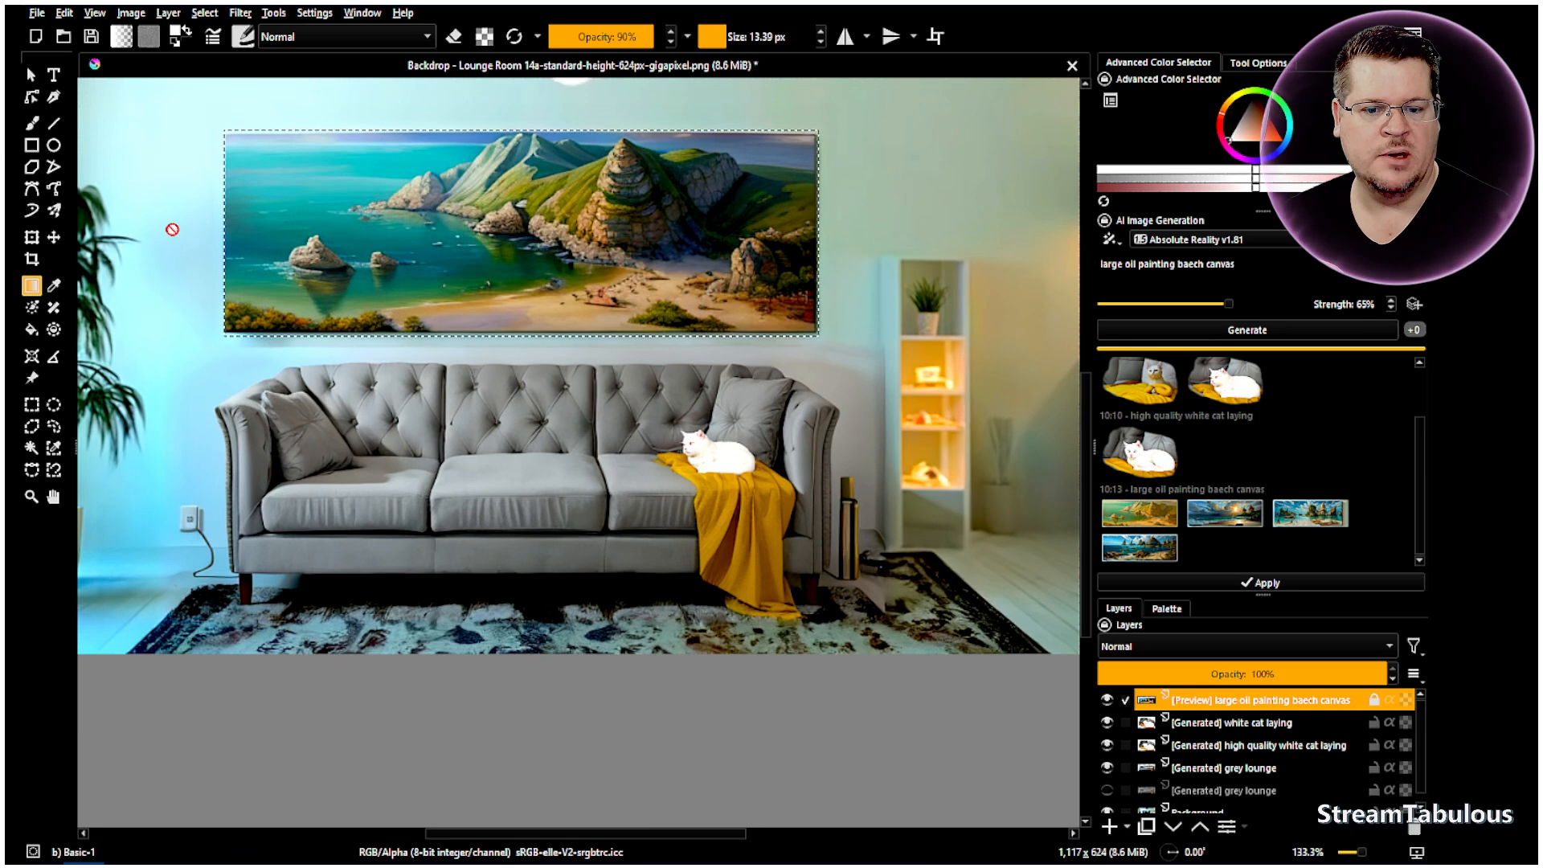
{"action": "left_click", "coordinate": [1259, 582]}
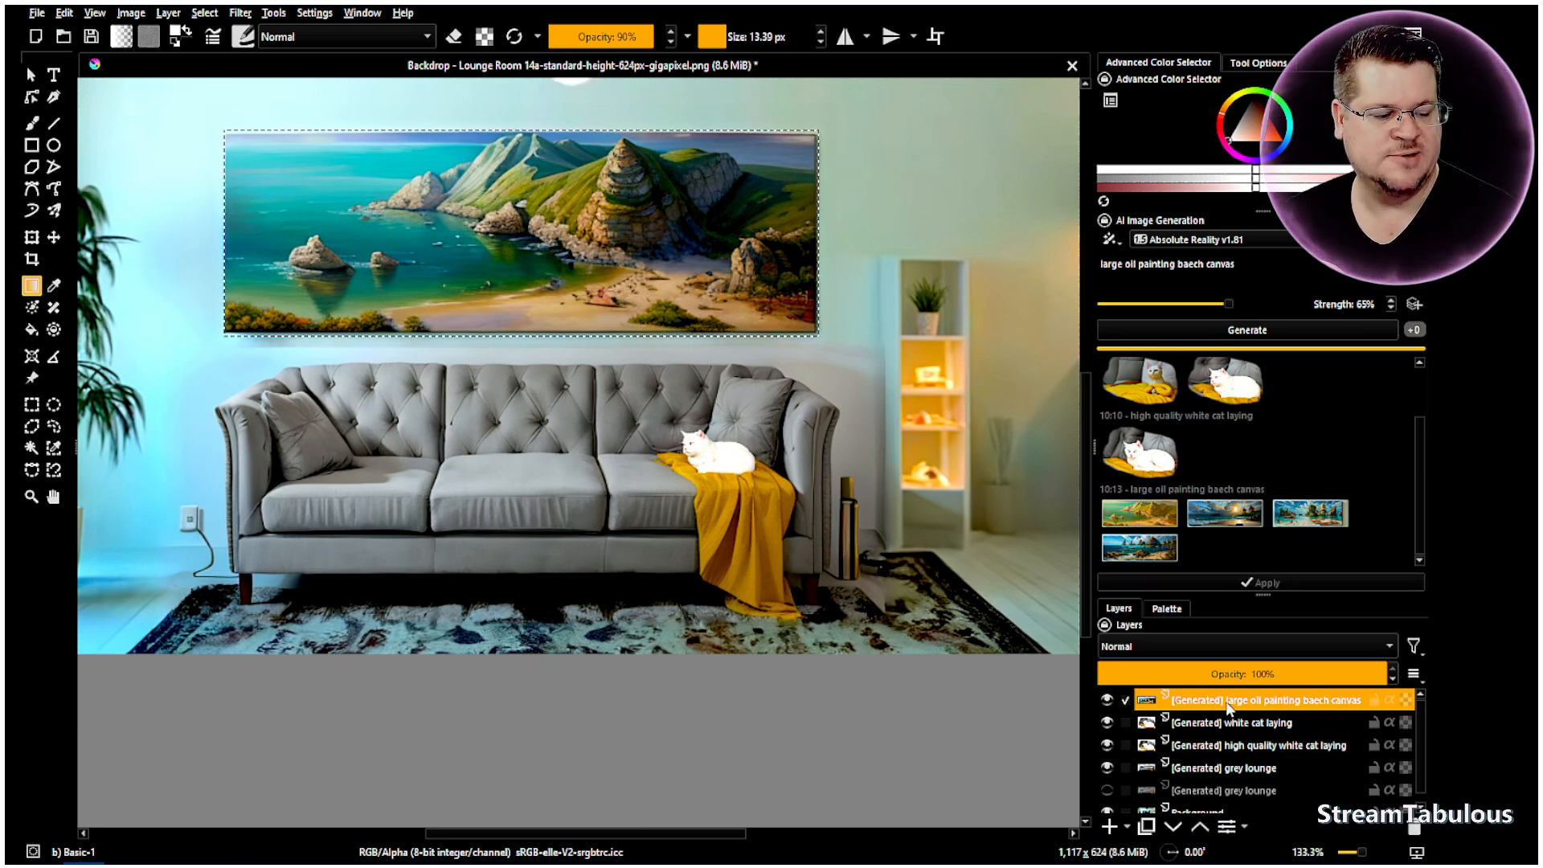
- Switch to Rectangular Selection and deselect the area around the painting
{"action": "right_click", "coordinate": [252, 460]}
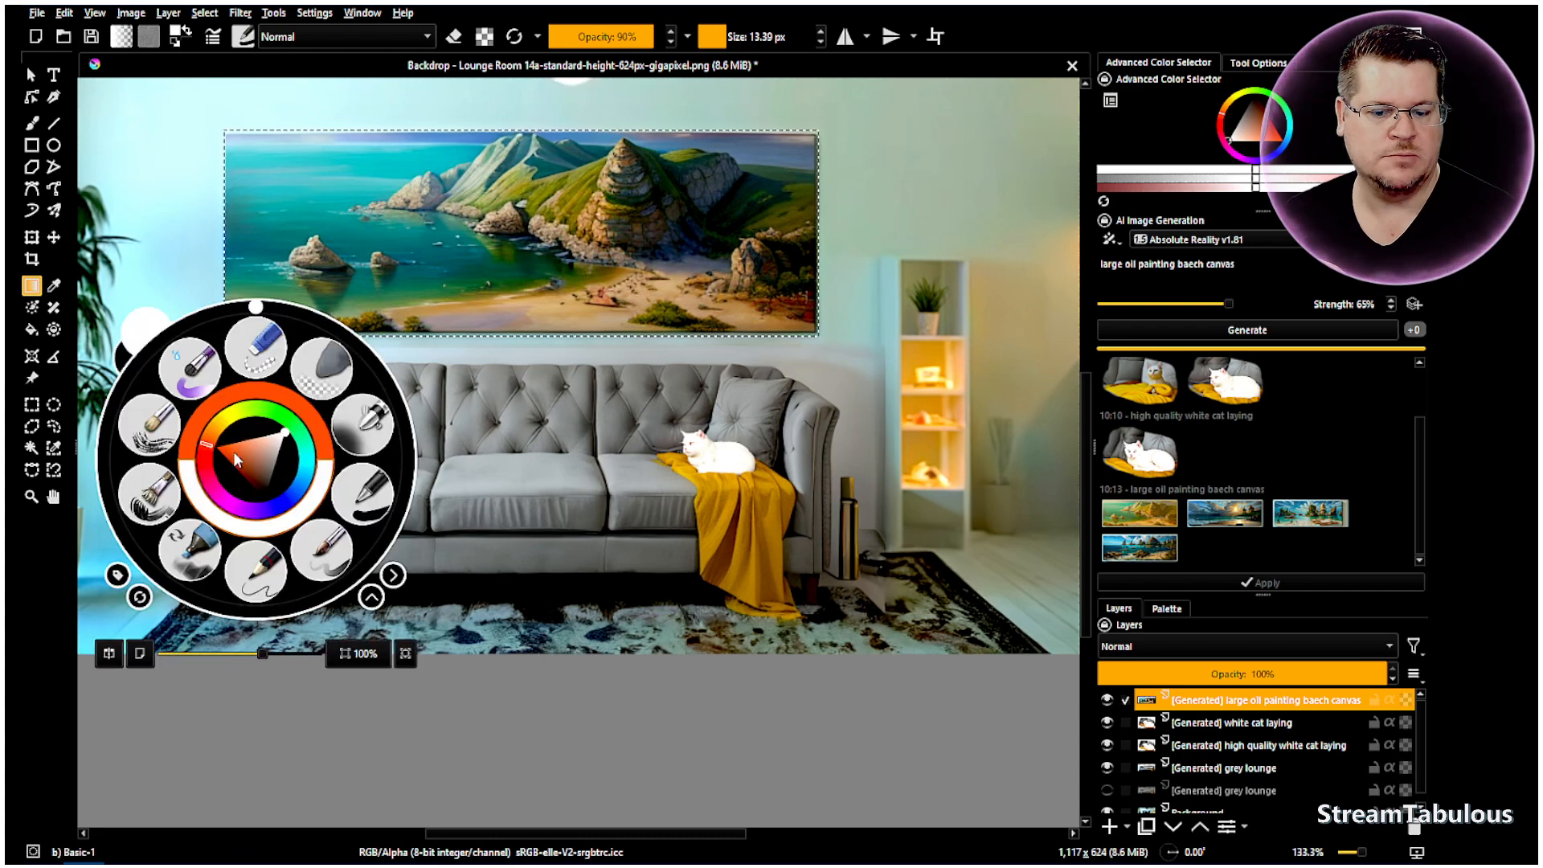
{"action": "left_click", "coordinate": [32, 404]}
{"action": "left_click", "coordinate": [527, 412]}
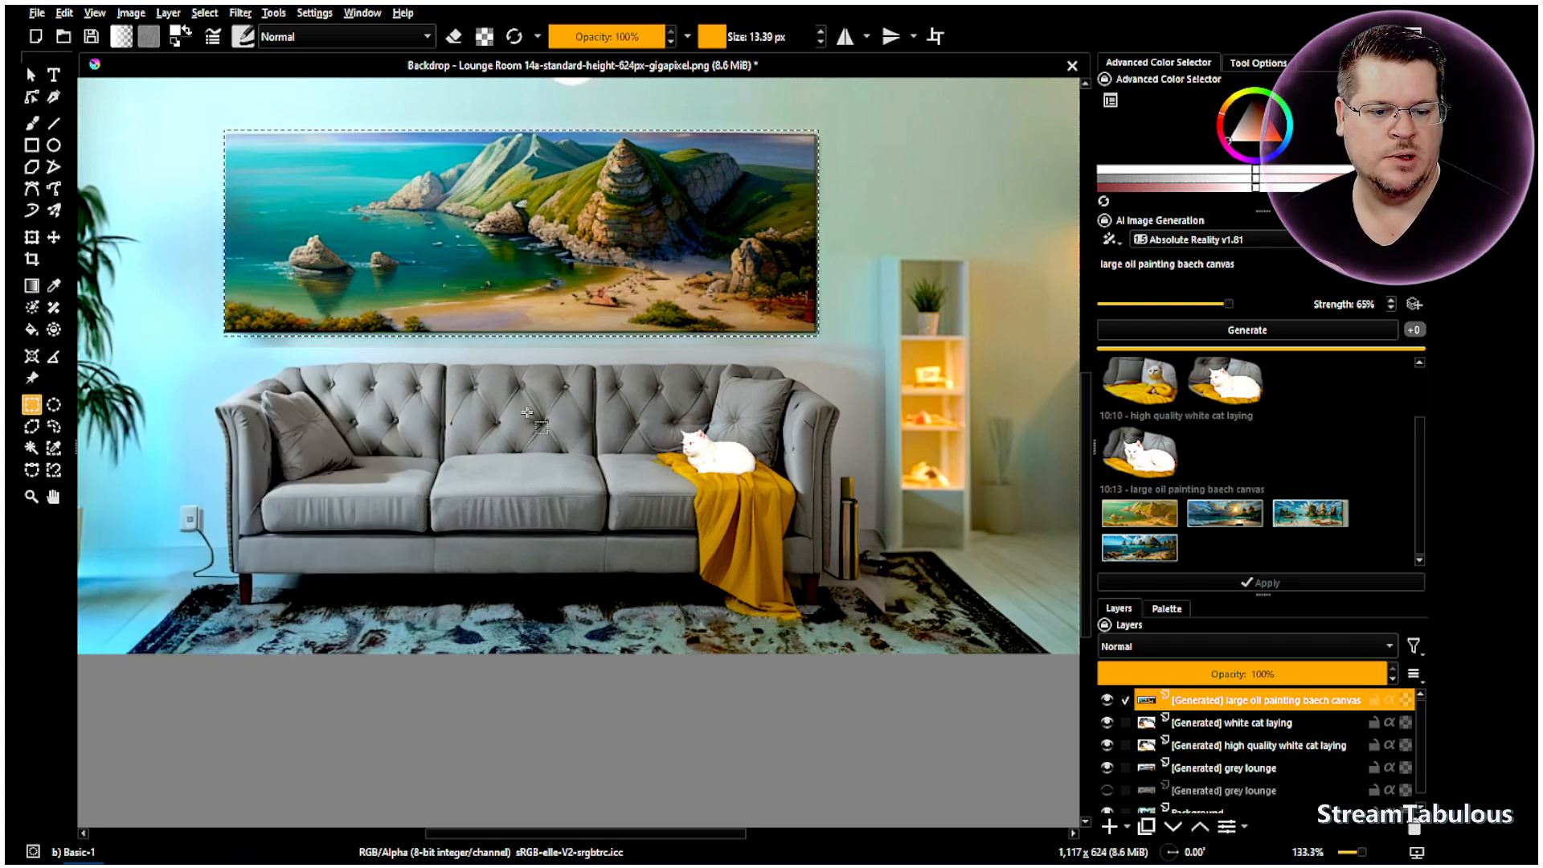
{"action": "right_click", "coordinate": [633, 423]}
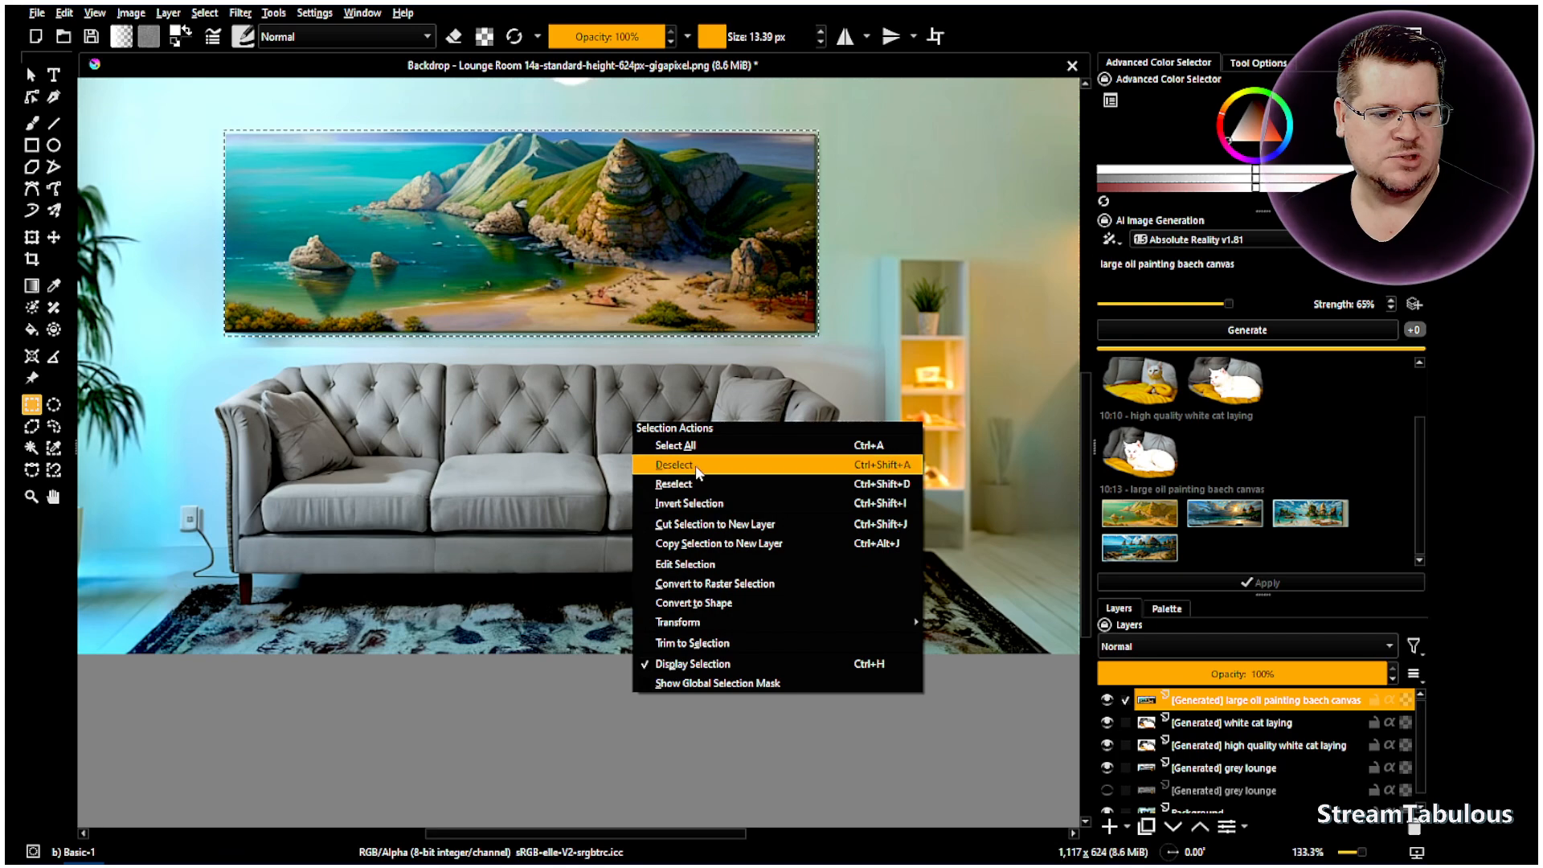
{"action": "left_click", "coordinate": [639, 464]}
- Toggle the new beach painting's visibility to compare before and after
{"action": "left_click", "coordinate": [1110, 701]}
{"action": "left_click", "coordinate": [1110, 701]}
{"action": "left_click", "coordinate": [1109, 701]}
{"action": "left_click", "coordinate": [1109, 701]}
{"action": "left_click", "coordinate": [1109, 701]}
{"action": "left_click", "coordinate": [1109, 701]}
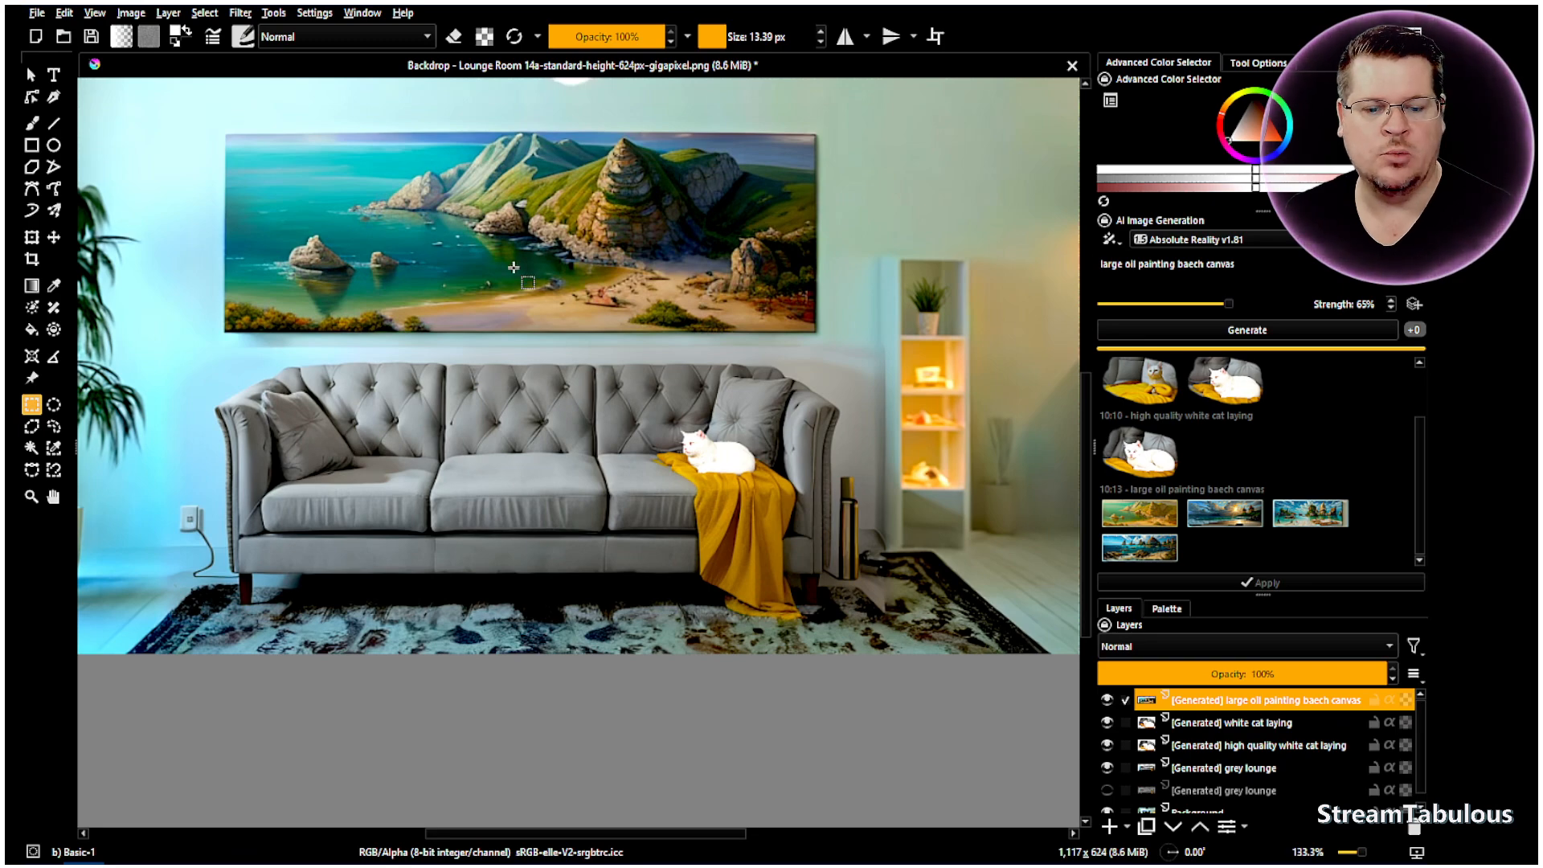
- Select a rectangle of about 576 by 133 px around the ceiling fan
{"action": "scroll", "coordinate": [514, 267], "scroll_direction": "up", "scroll_amount": 1}
{"action": "scroll", "coordinate": [357, 148], "scroll_direction": "down", "scroll_amount": 1}
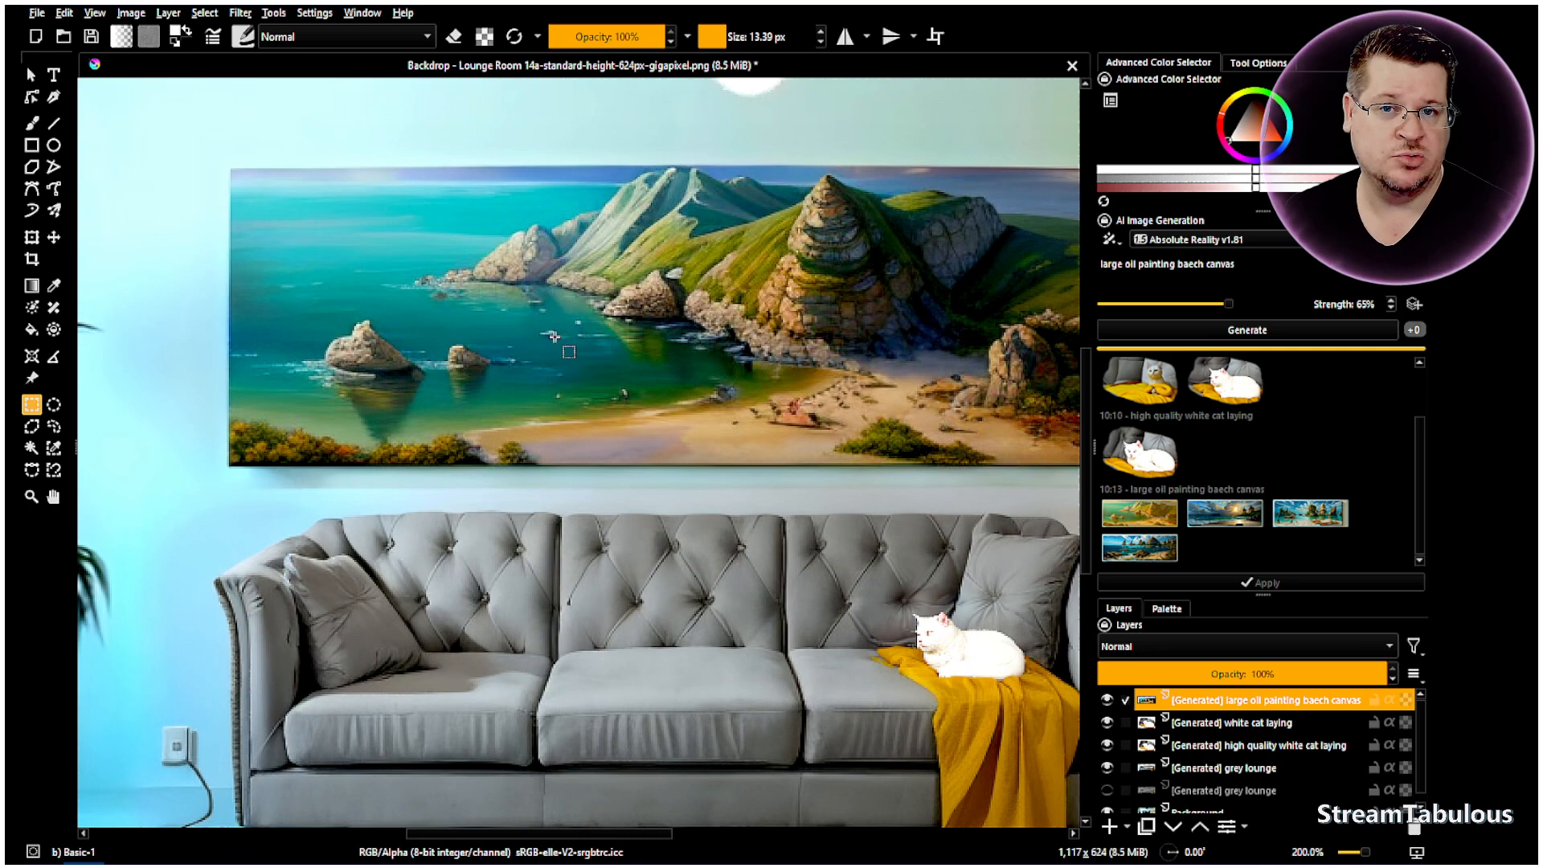
{"action": "scroll", "coordinate": [555, 336], "scroll_direction": "down", "scroll_amount": 3}
{"action": "scroll", "coordinate": [287, 345], "scroll_direction": "up", "scroll_amount": 2}
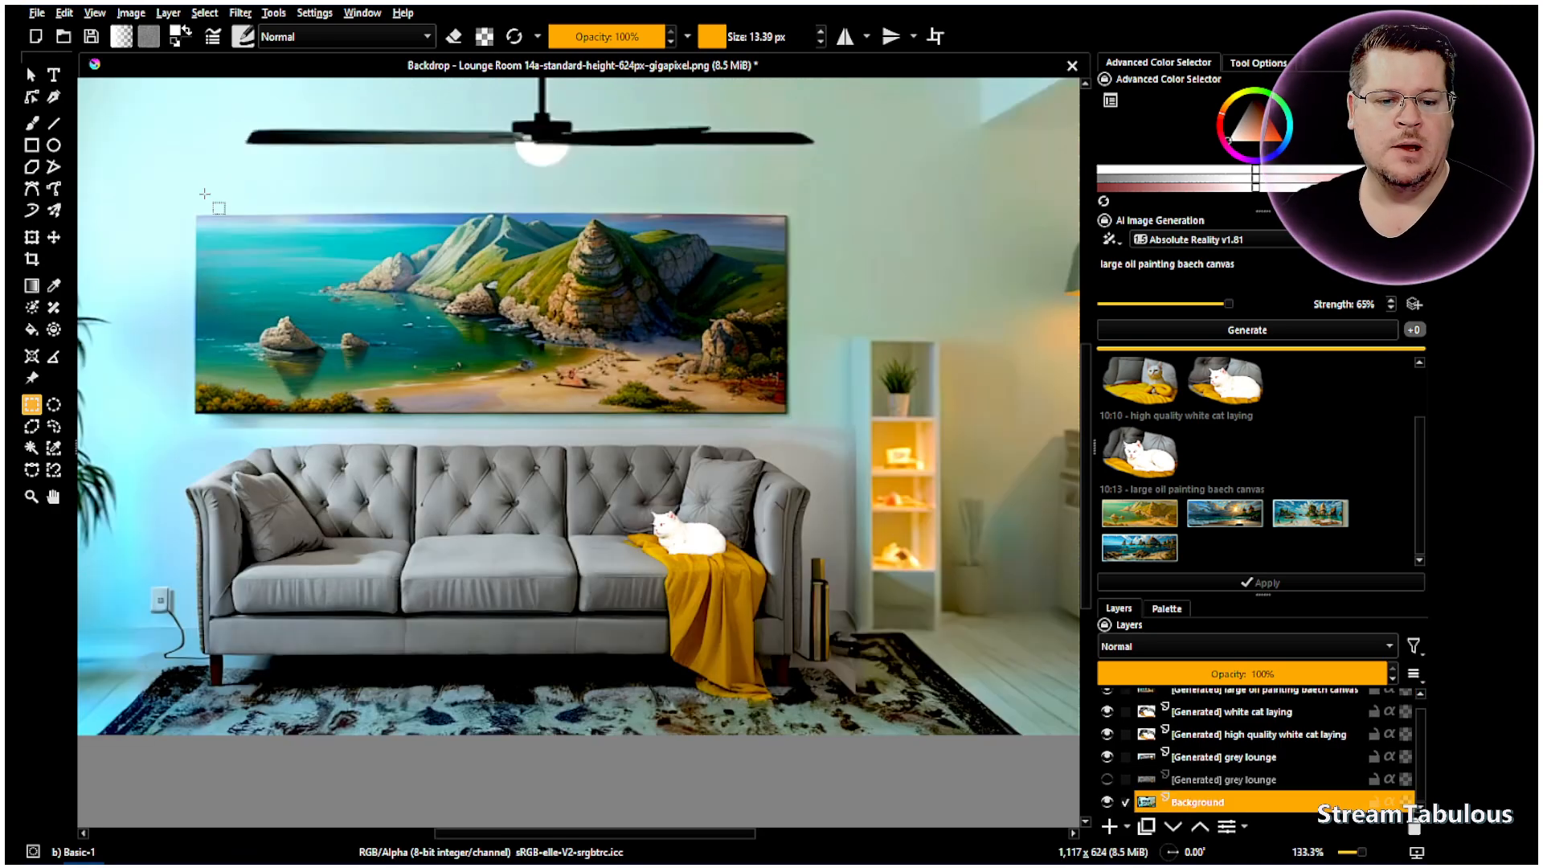
{"action": "left_click_drag", "start_coordinate": [205, 194], "coordinate": [850, 91]}
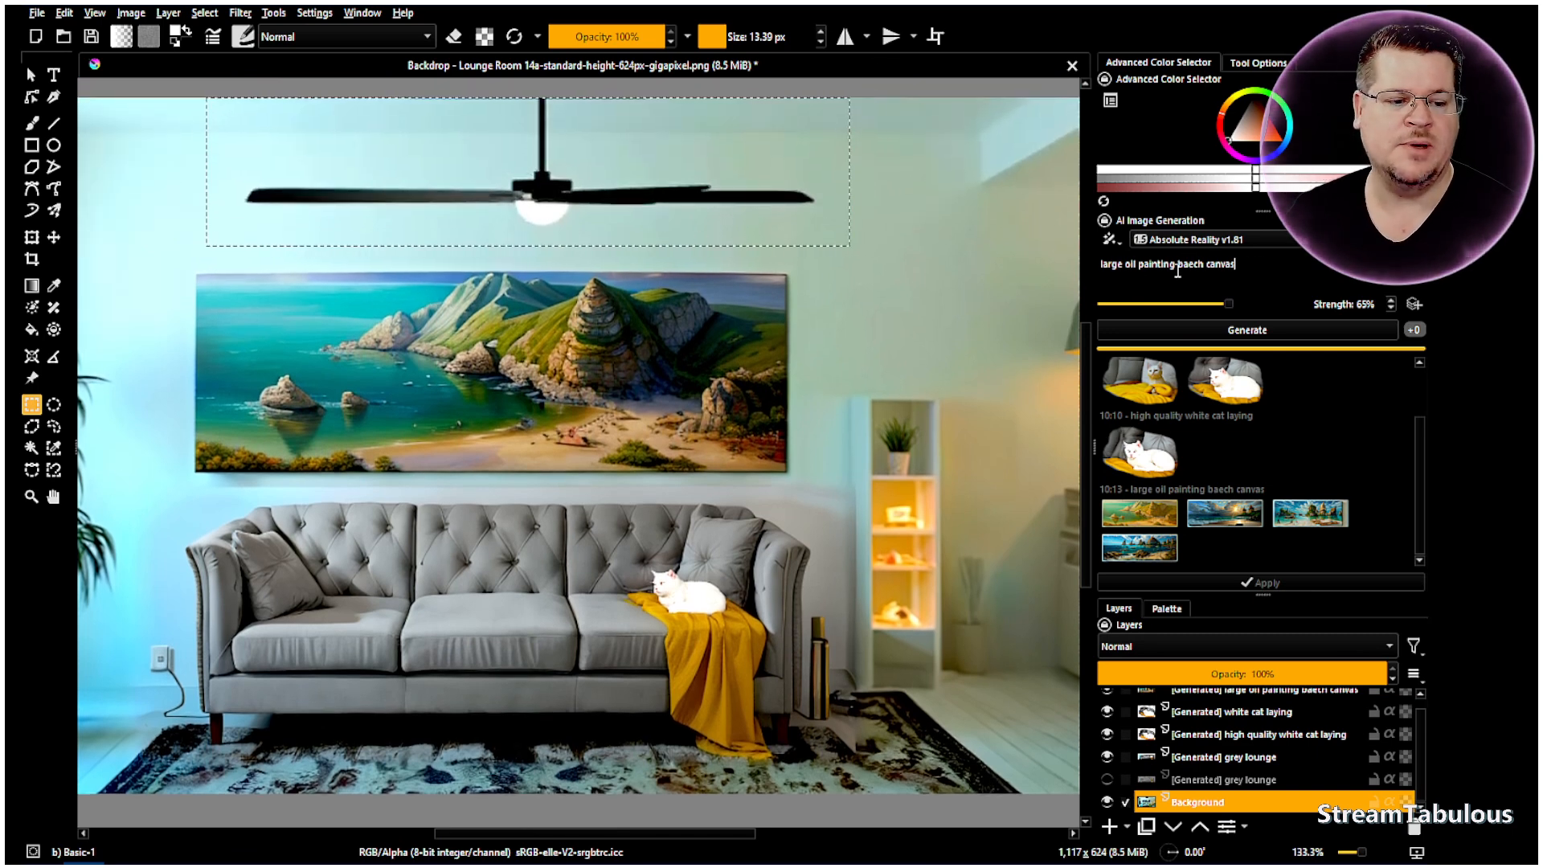
- Replace the prompt with 'Blank' and generate new results for the ceiling fan area
{"action": "left_click_drag", "start_coordinate": [1257, 260], "coordinate": [1036, 268]}
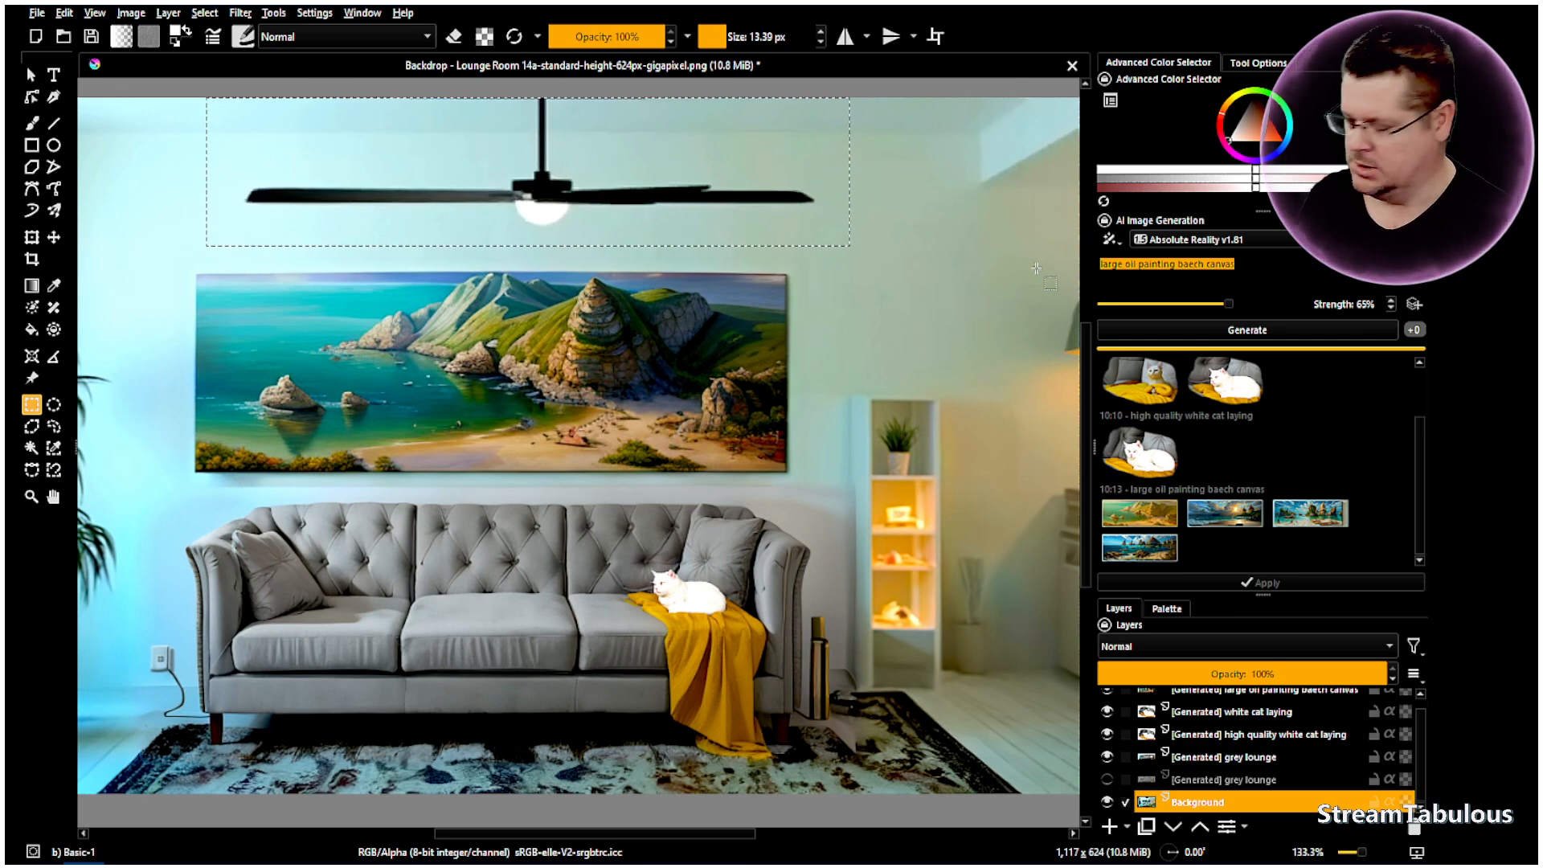
{"action": "type", "text": "Blank"}
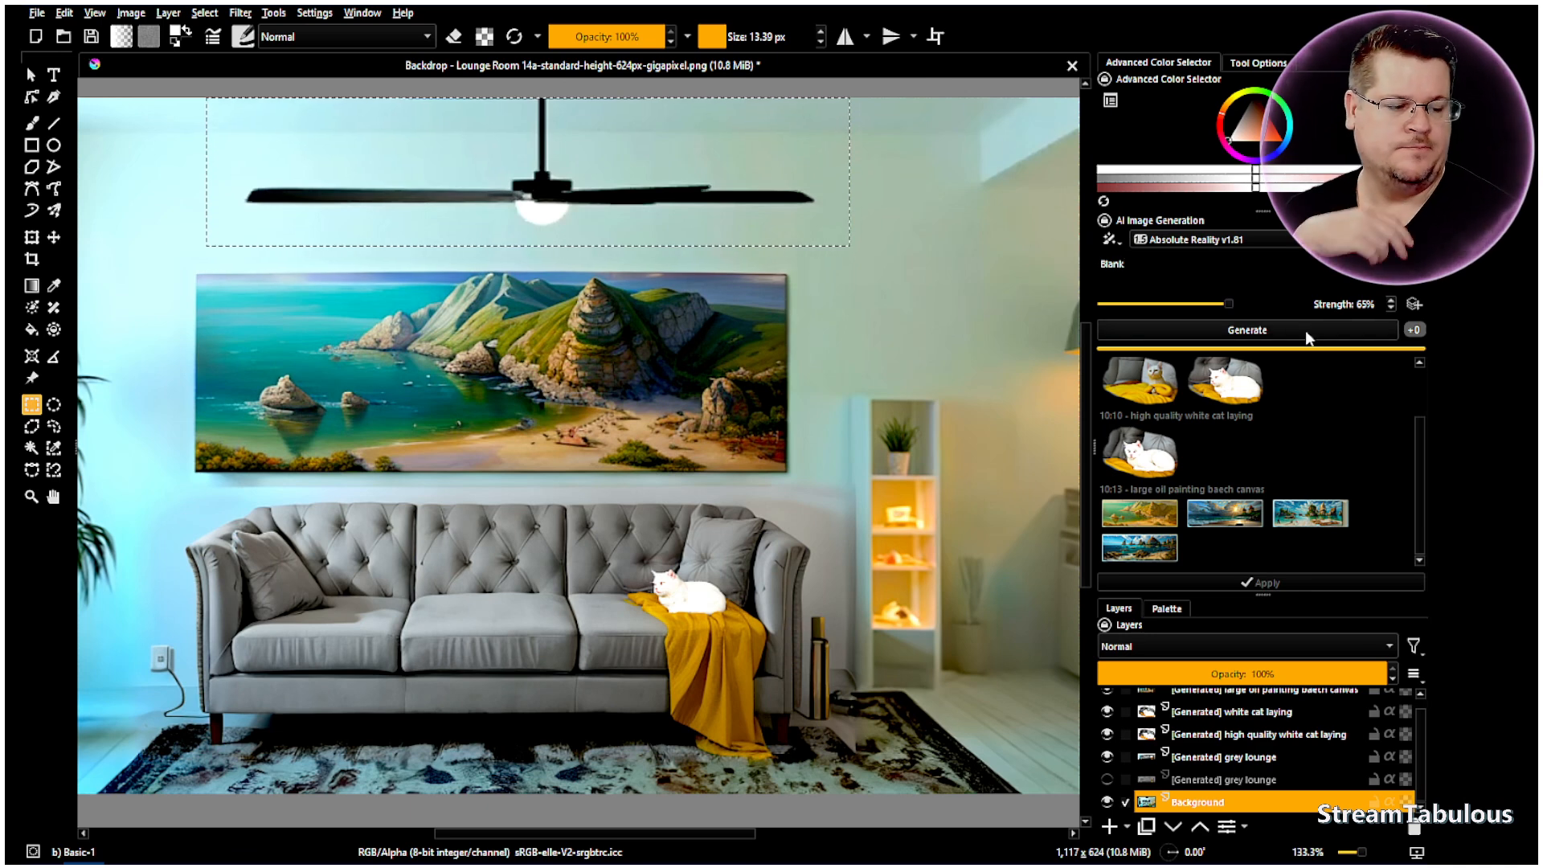
{"action": "left_click", "coordinate": [1264, 332]}
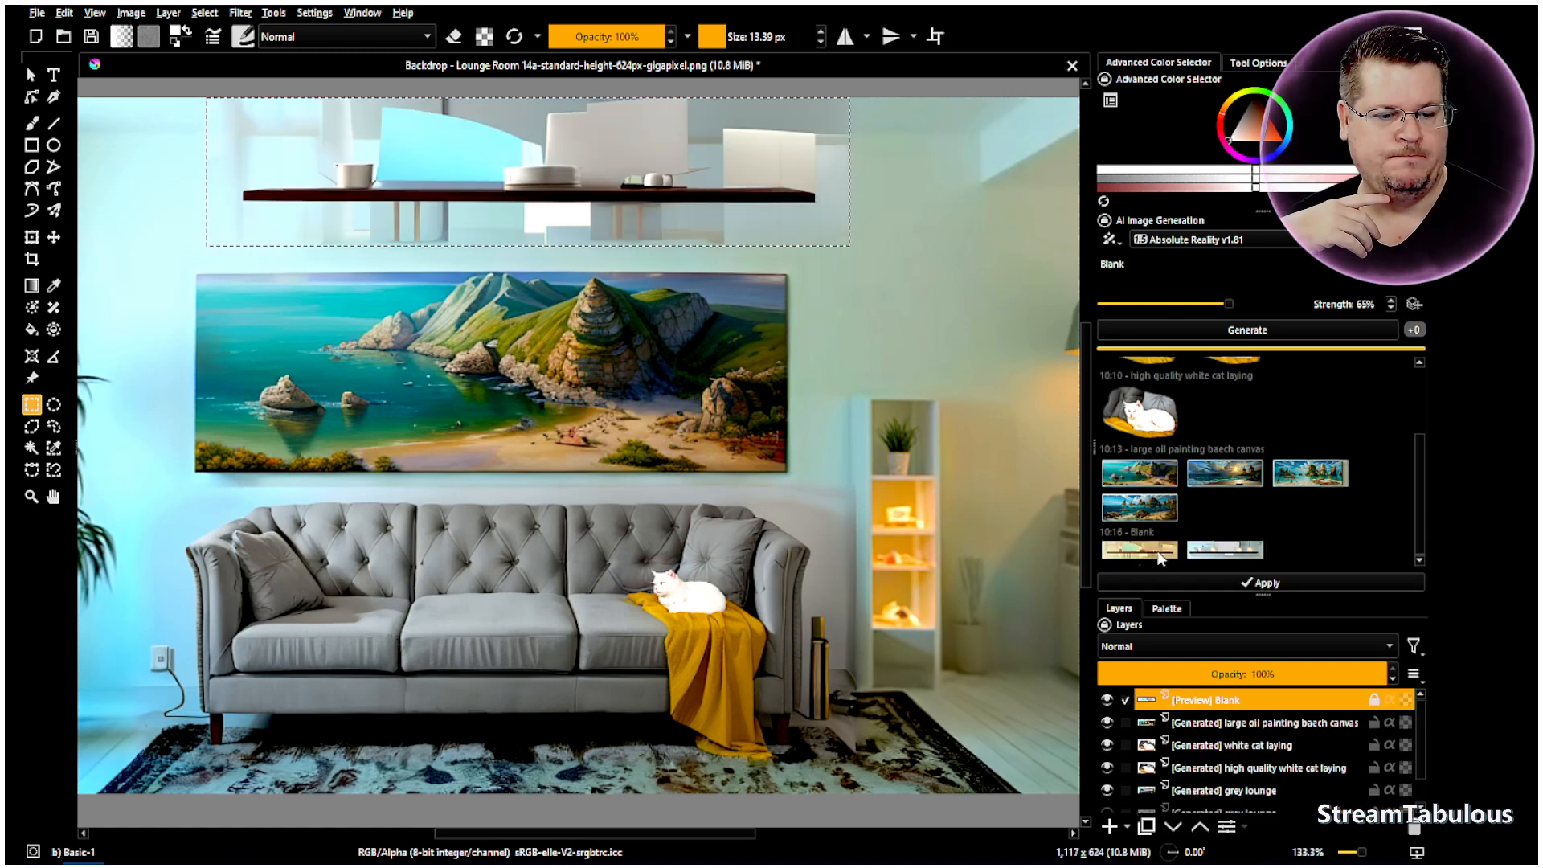
- Preview the shelf-with-lamps result, then generate two more Blank batches at 100% strength
{"action": "left_click", "coordinate": [1218, 555]}
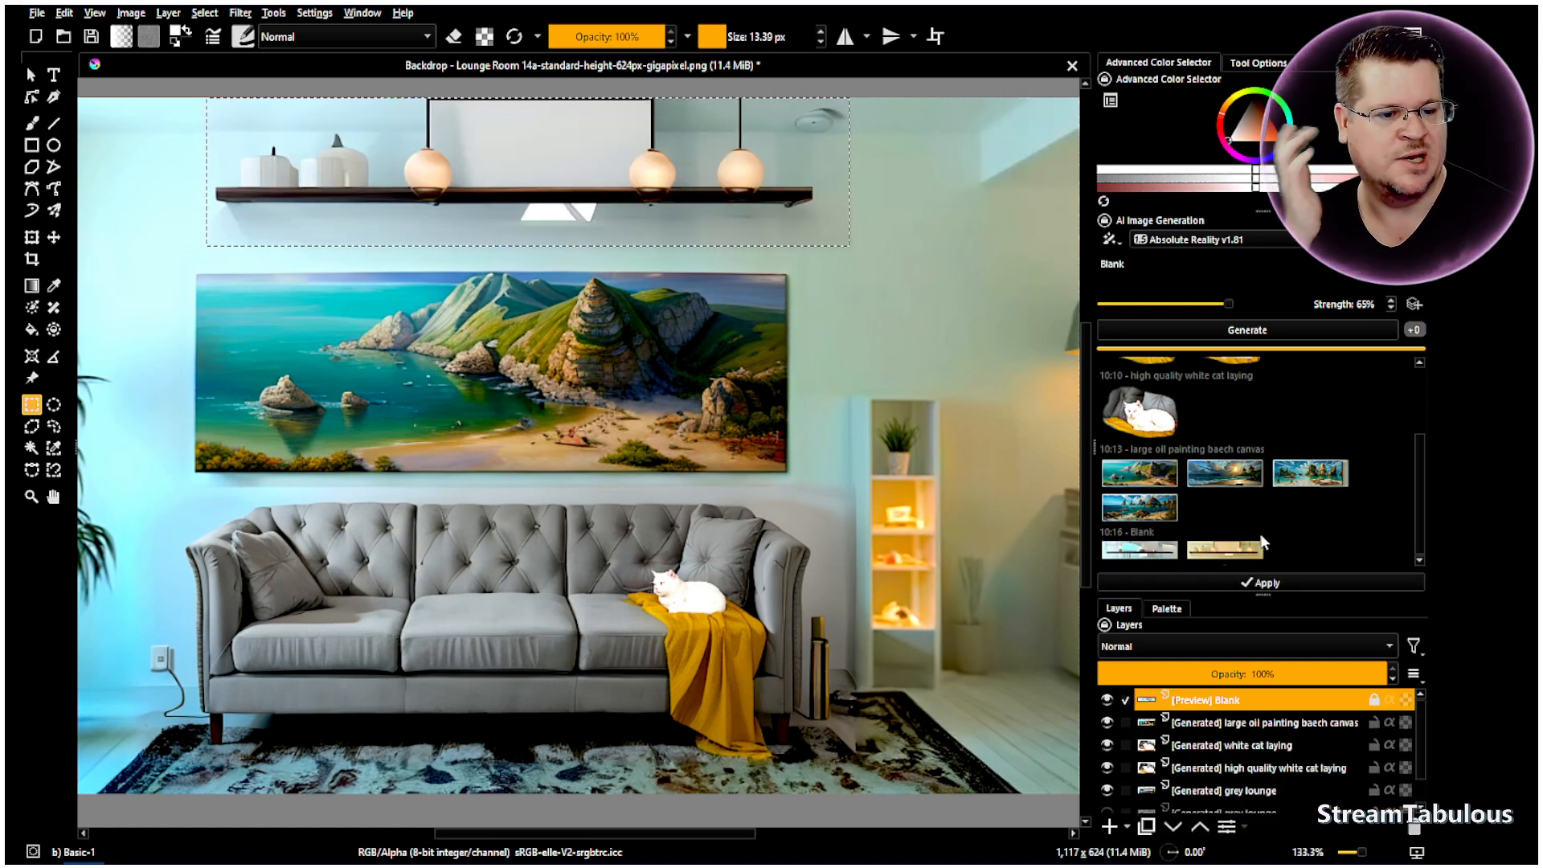
{"action": "scroll", "coordinate": [1364, 304], "scroll_direction": "up", "scroll_amount": 3}
{"action": "left_click", "coordinate": [1320, 326]}
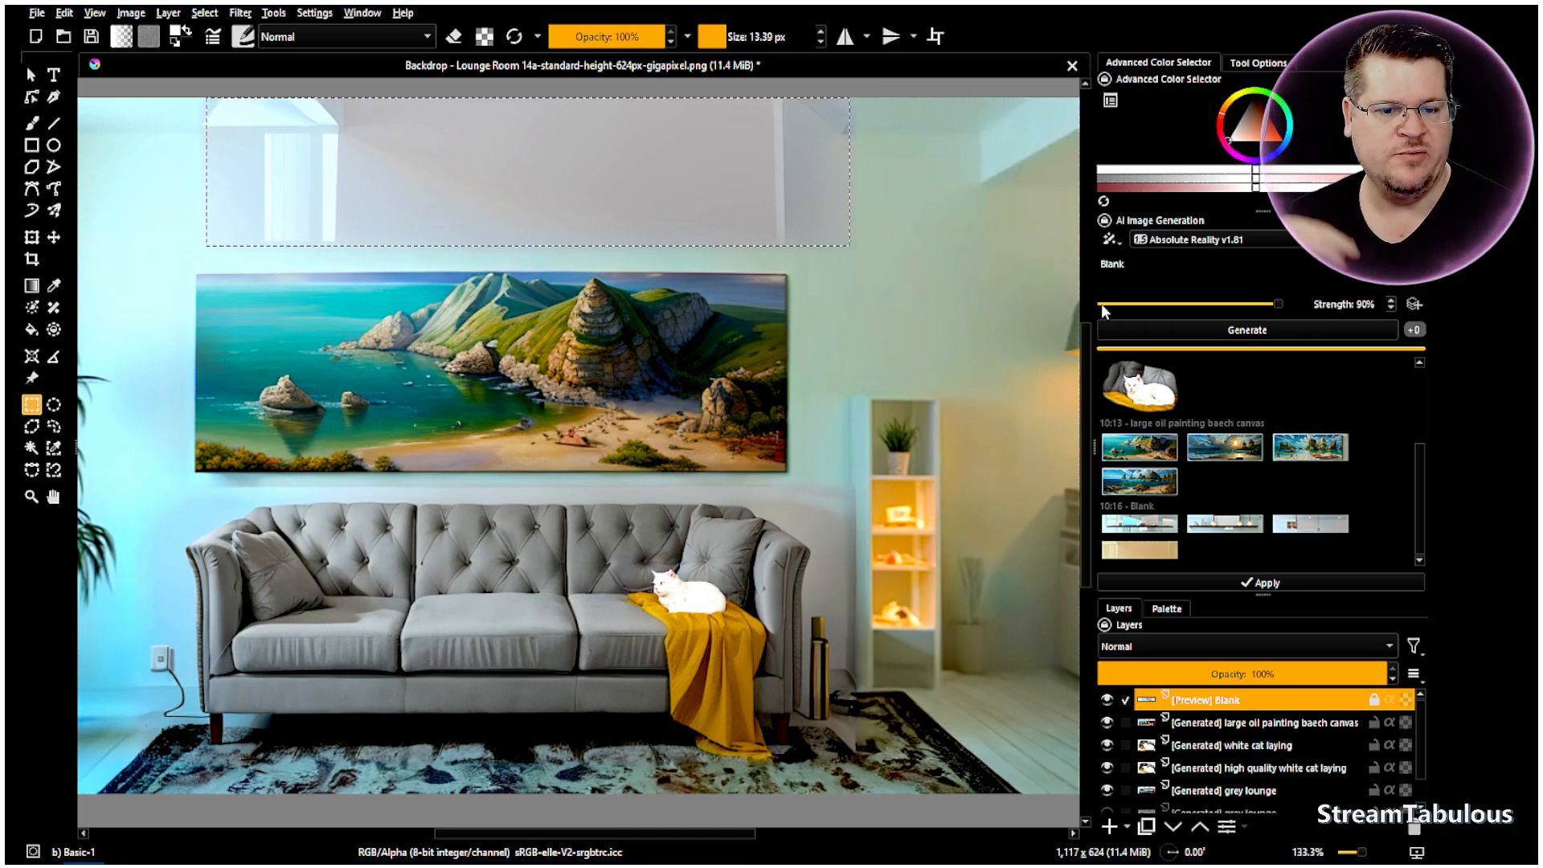
{"action": "left_click", "coordinate": [1294, 331]}
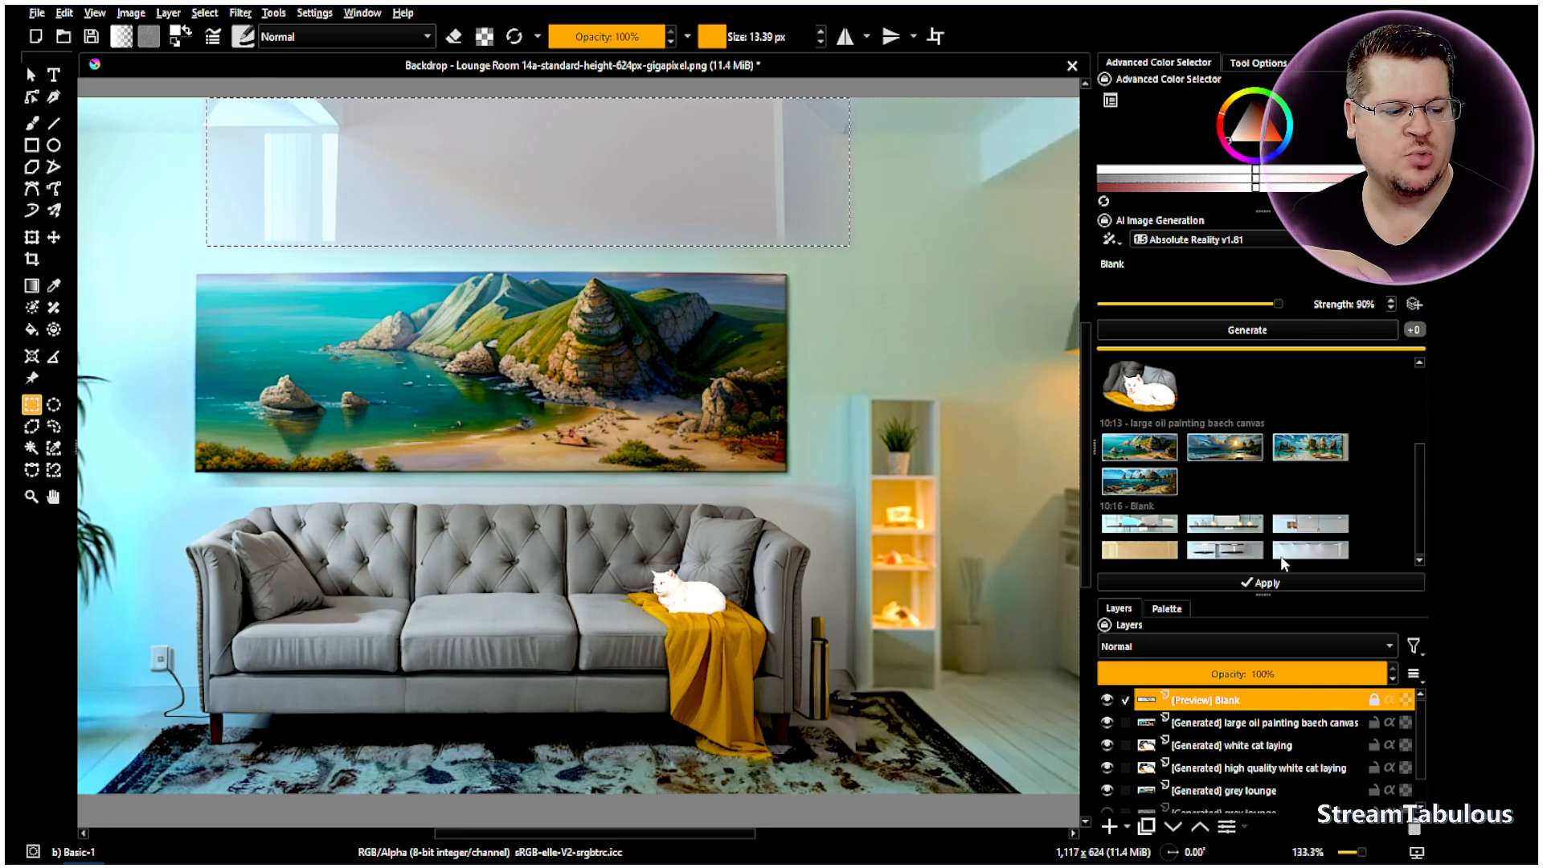
- Generate another full-strength batch and compare results, ending on the plain ceiling with lights
{"action": "left_click", "coordinate": [1248, 556]}
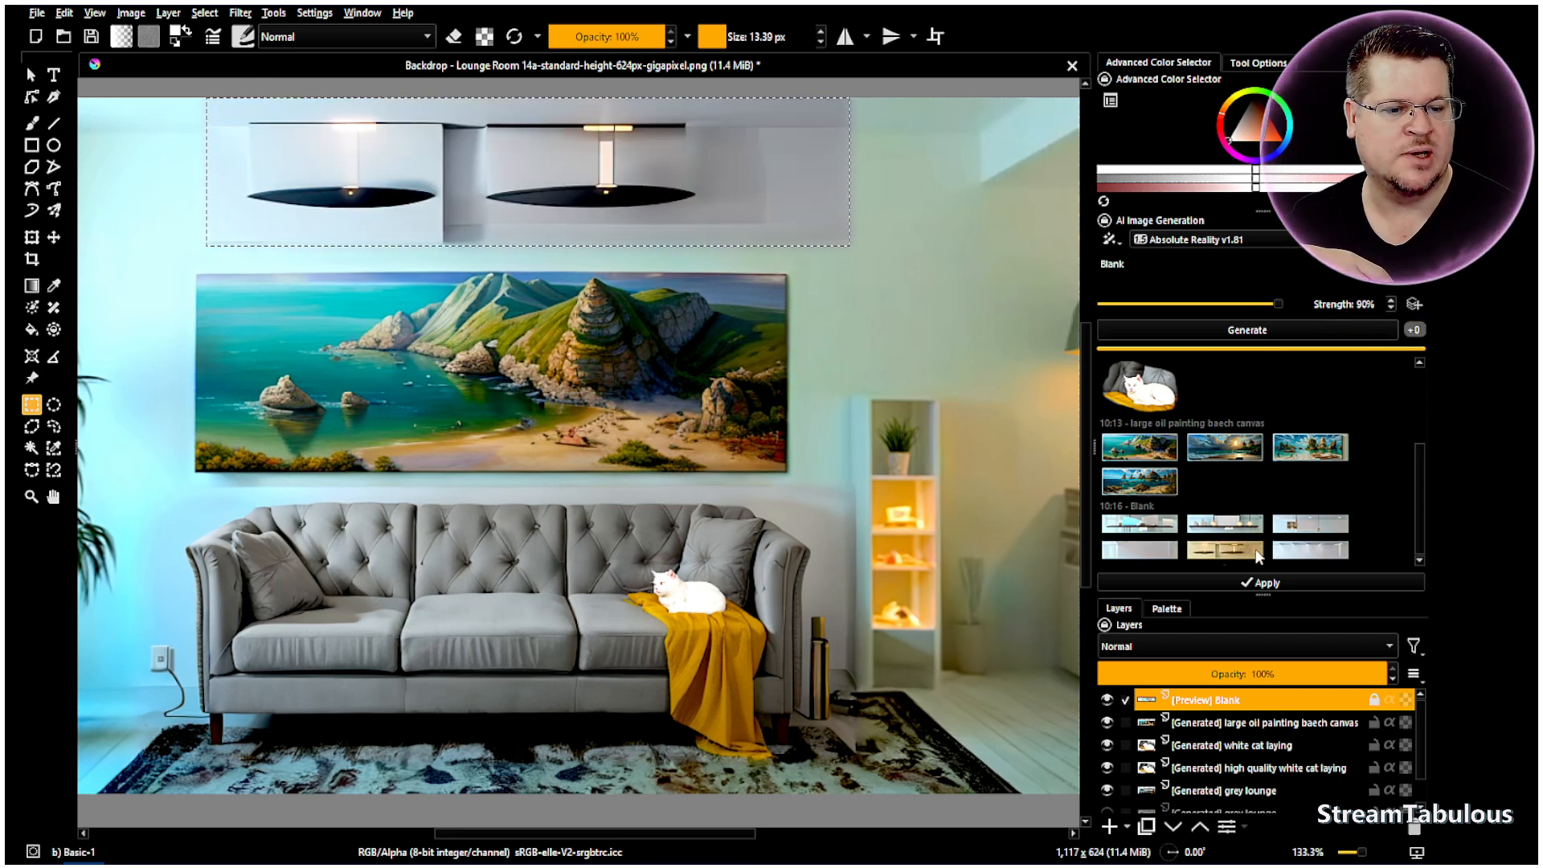
{"action": "left_click", "coordinate": [1308, 557]}
{"action": "scroll", "coordinate": [1373, 303], "scroll_direction": "up", "scroll_amount": 2}
{"action": "left_click", "coordinate": [1305, 328]}
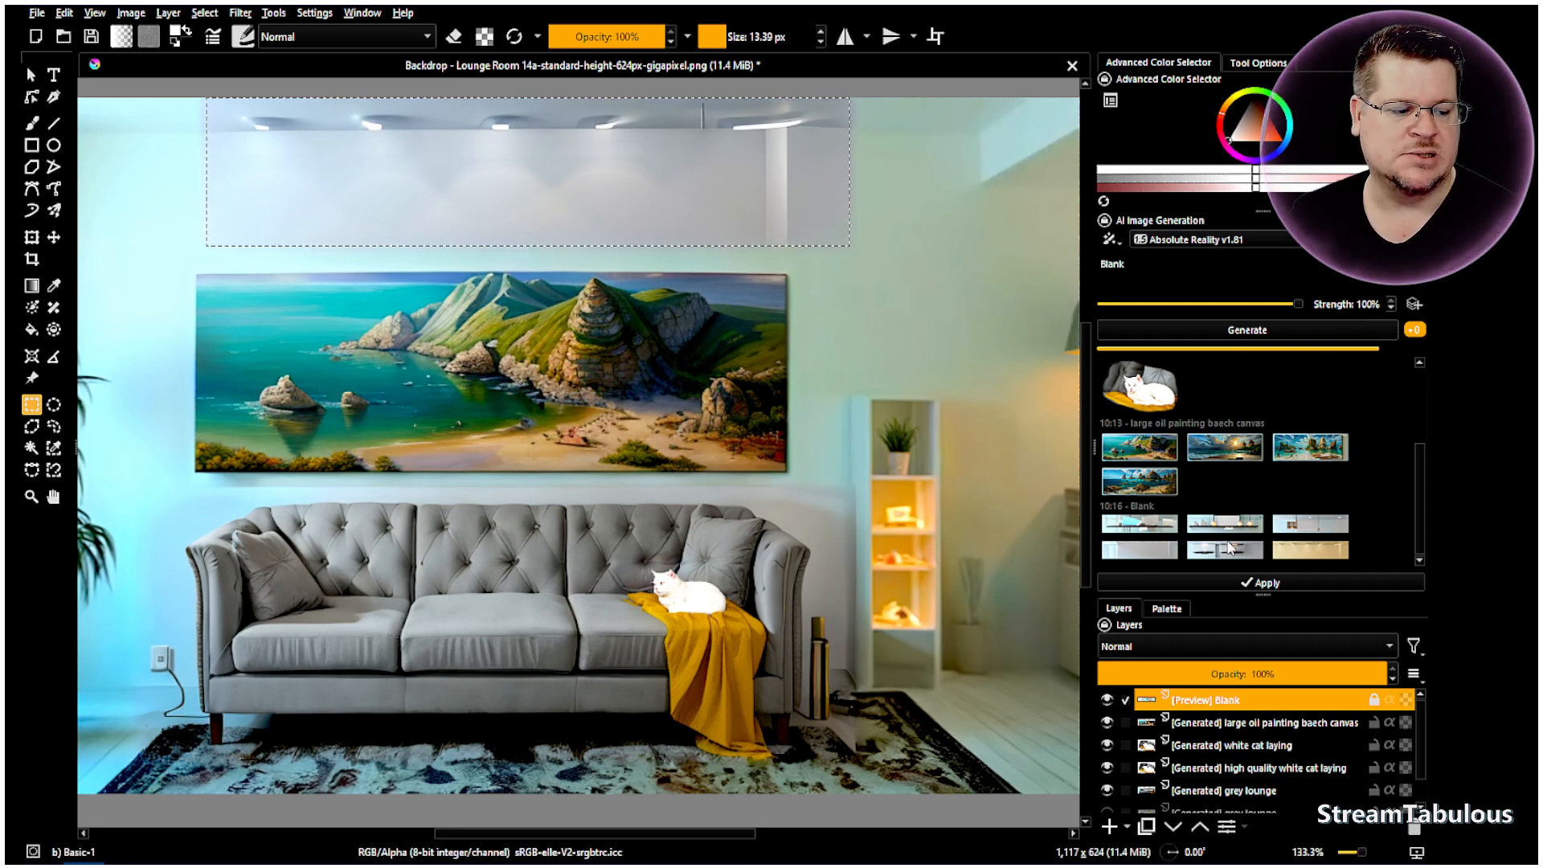
{"action": "left_click", "coordinate": [1308, 552]}
{"action": "left_click", "coordinate": [1192, 557]}
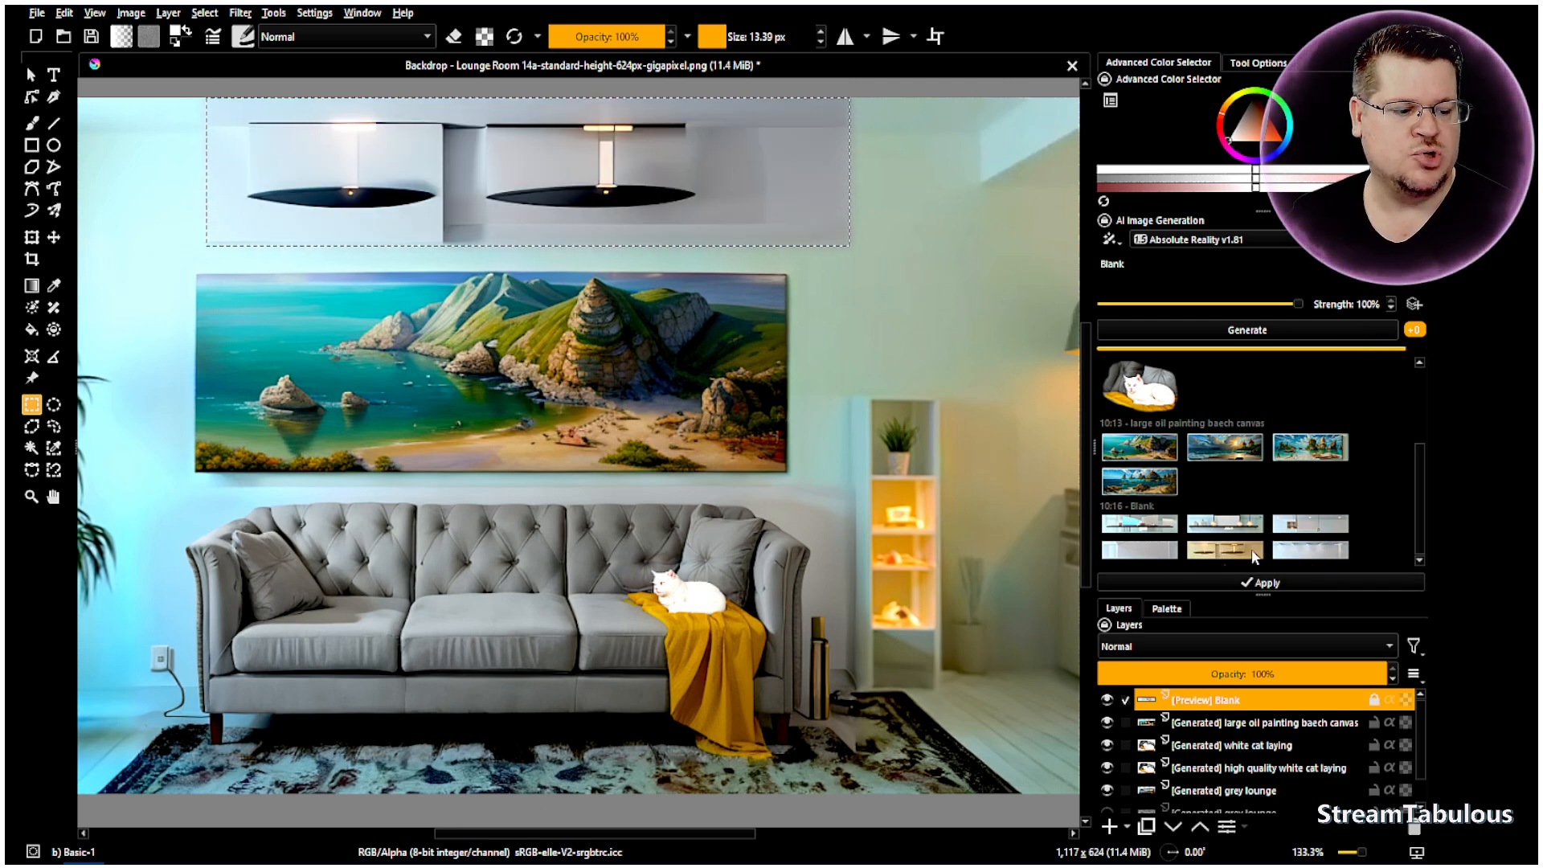
- Preview the last Blank result, generate at 90% strength, and extend the prompt to 'Blank wall'
{"action": "left_click", "coordinate": [1150, 551]}
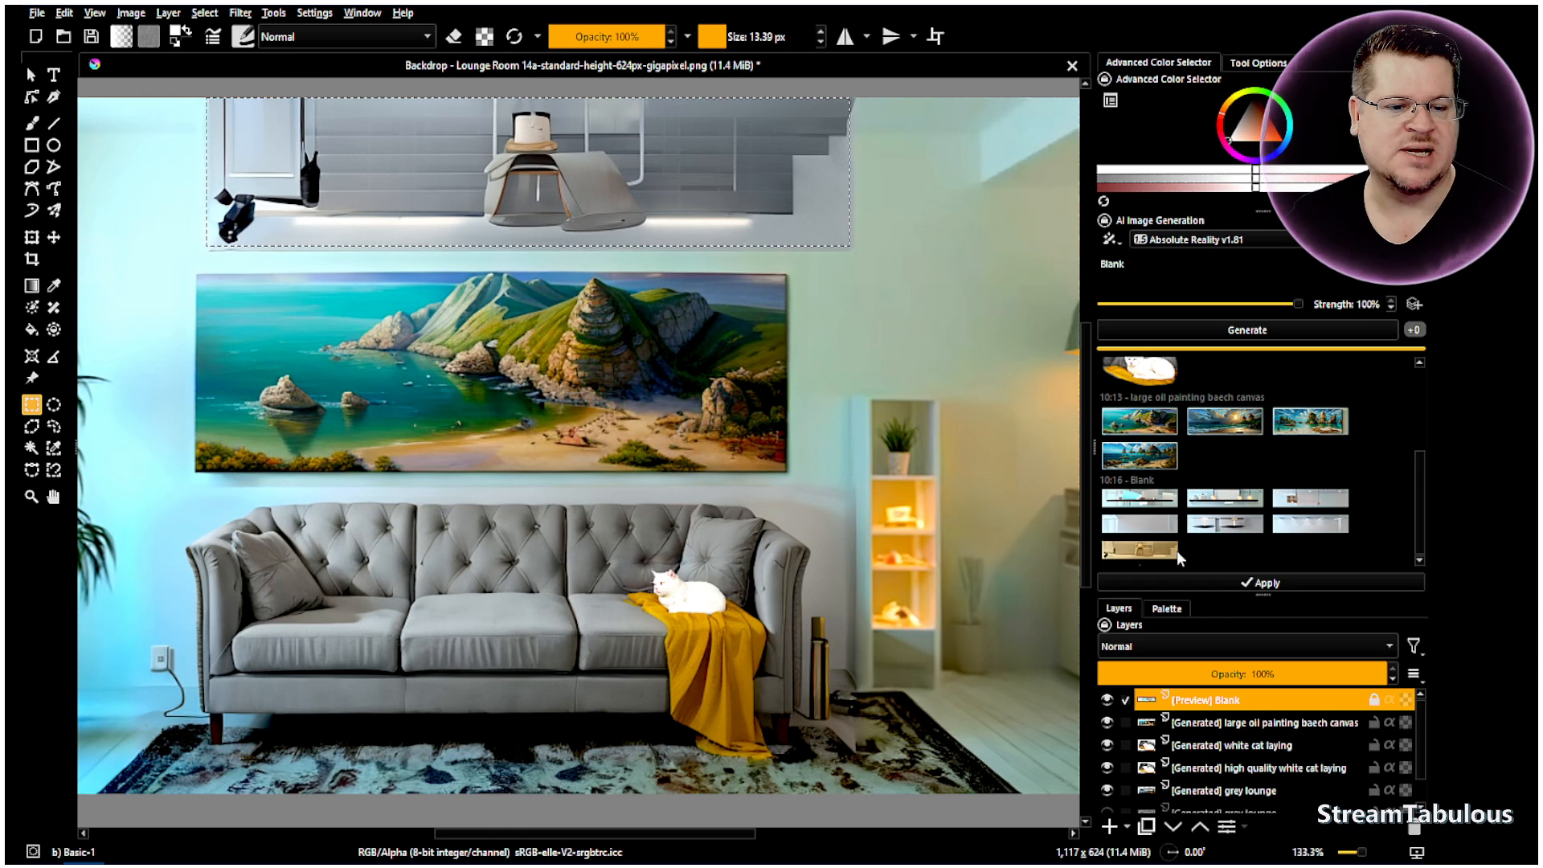
{"action": "scroll", "coordinate": [1373, 304], "scroll_direction": "down", "scroll_amount": 1}
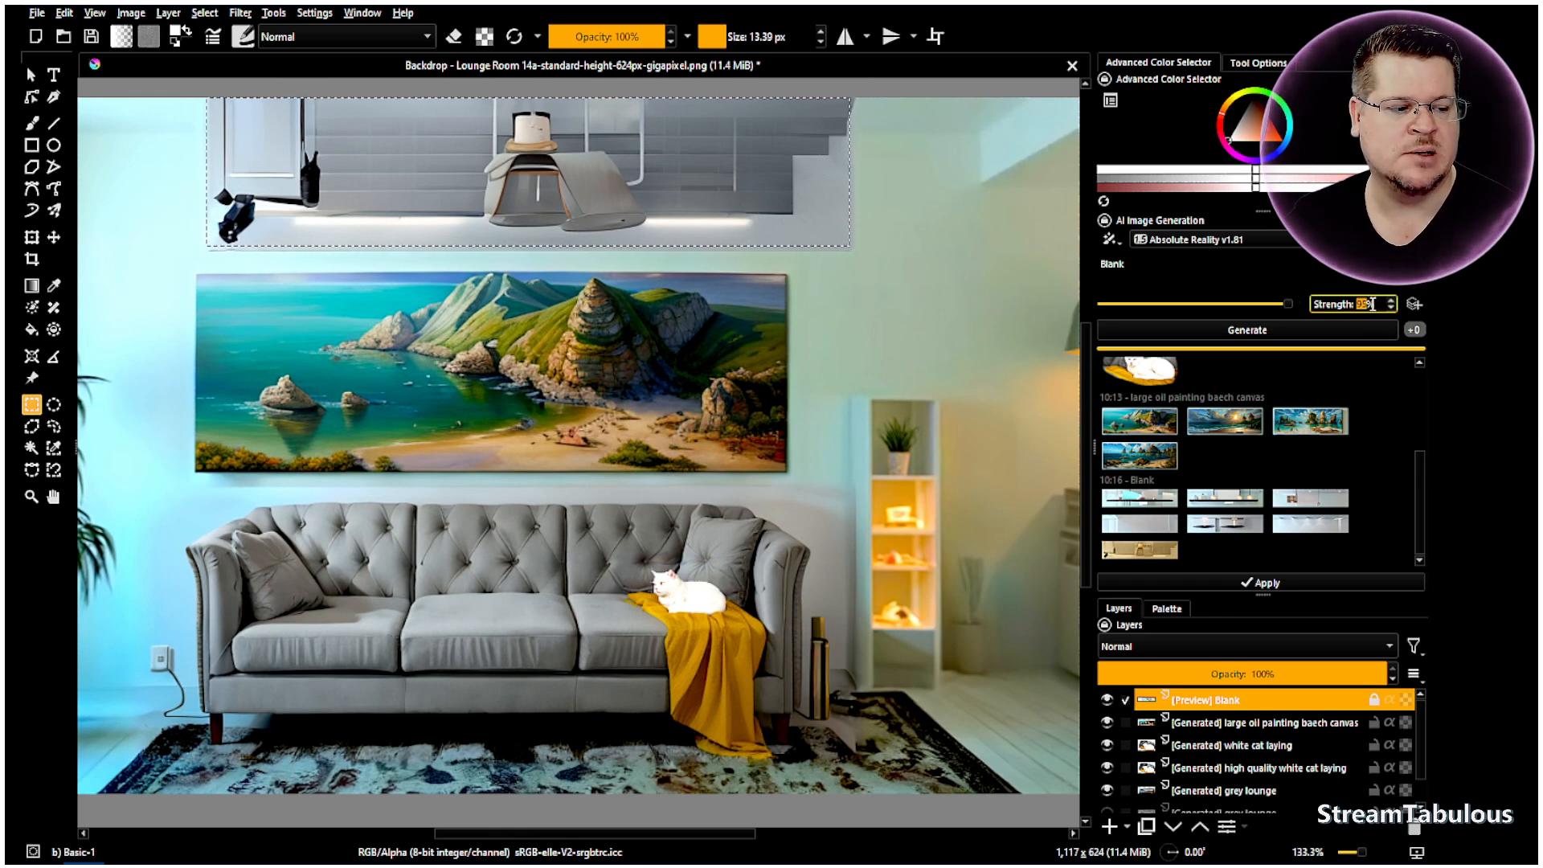
{"action": "scroll", "coordinate": [1373, 304], "scroll_direction": "down", "scroll_amount": 1}
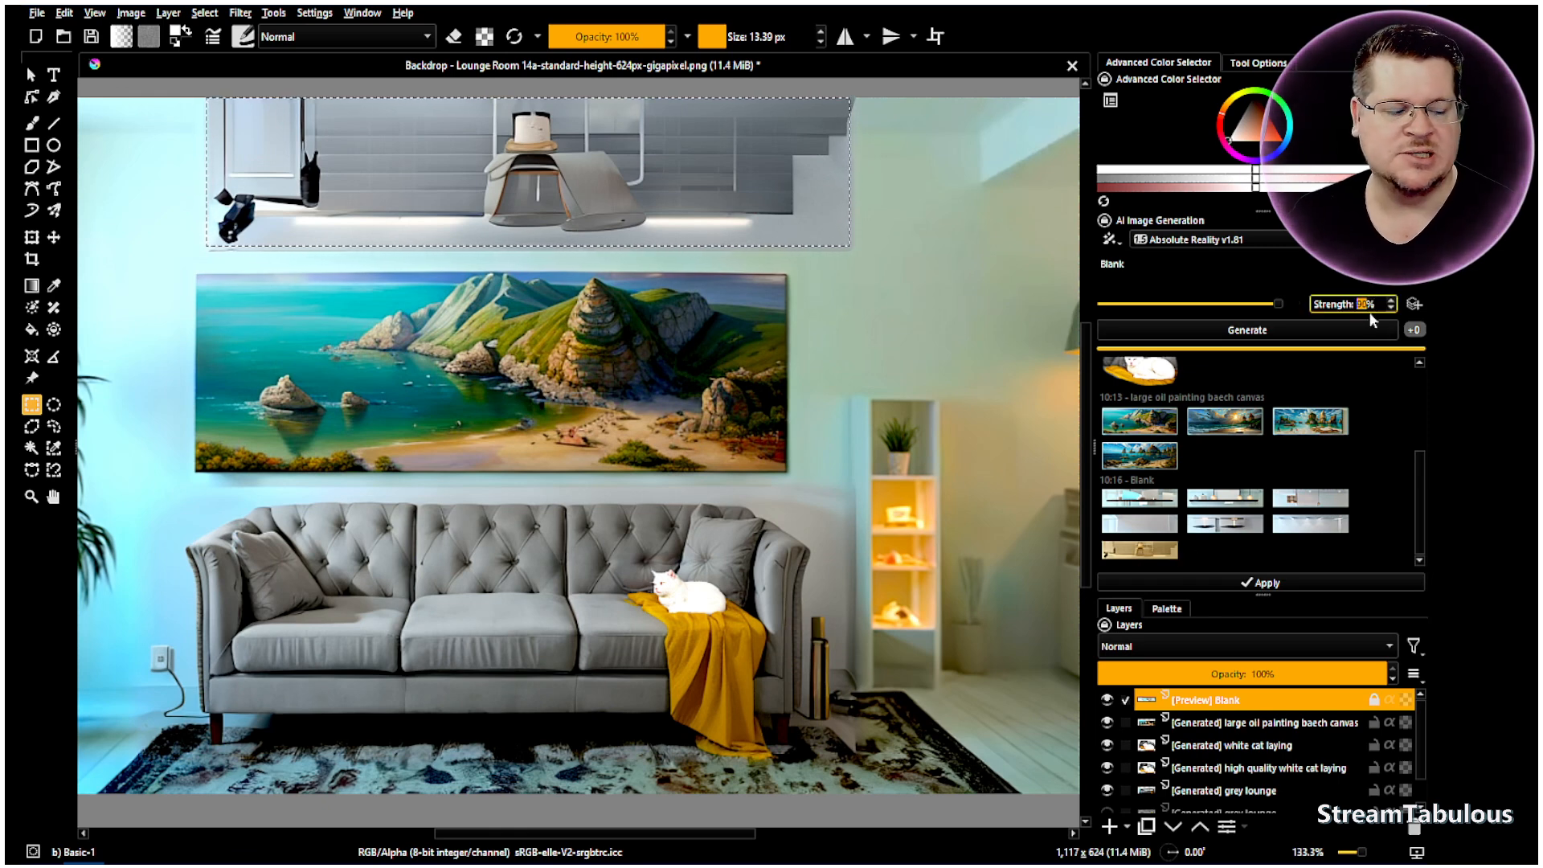
{"action": "left_click", "coordinate": [1202, 279]}
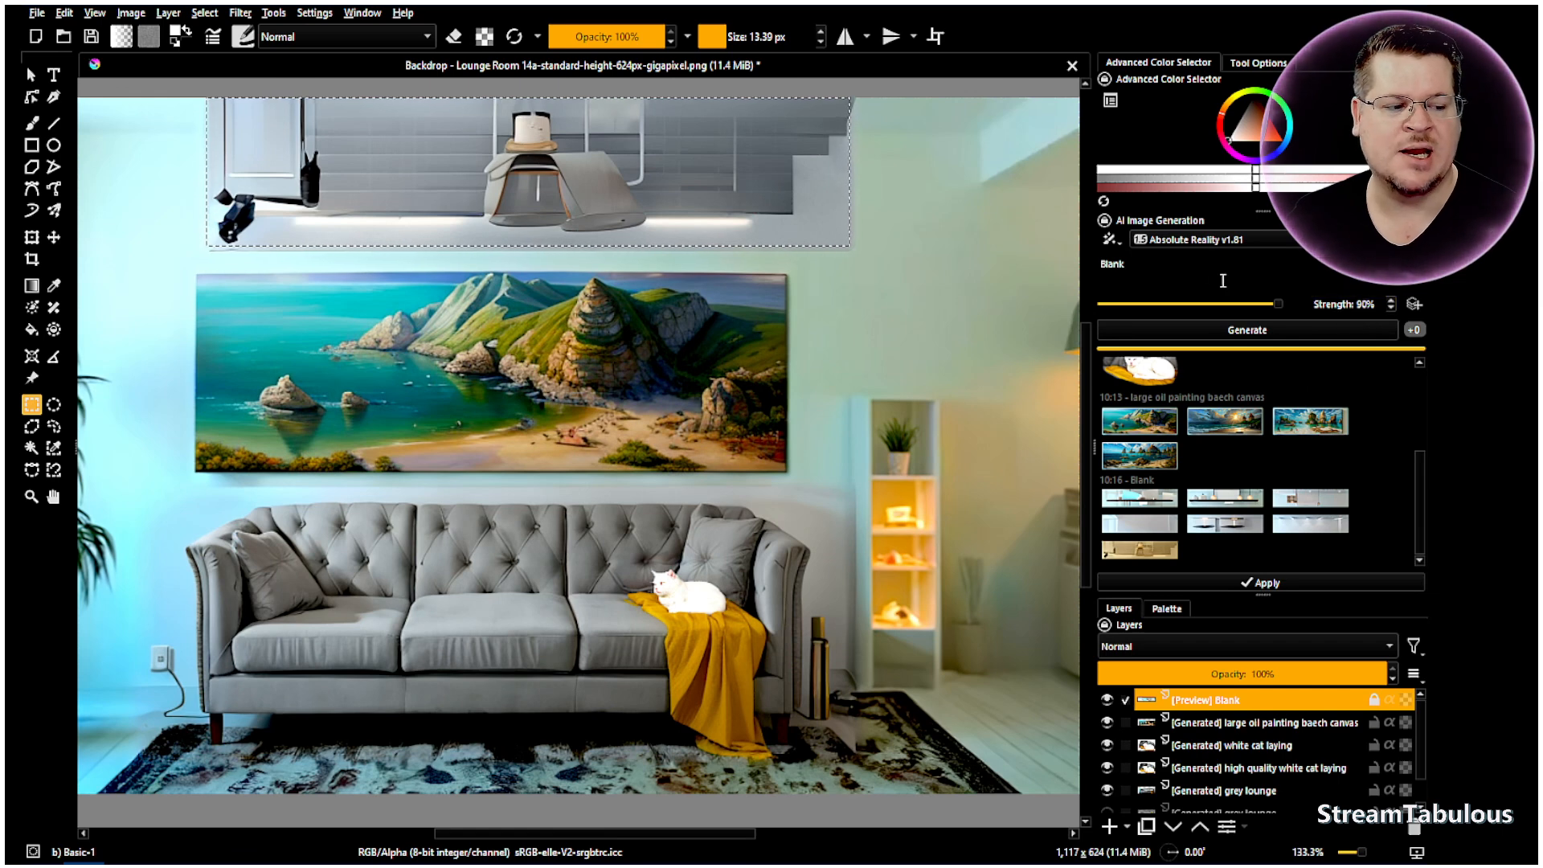
{"action": "left_click", "coordinate": [1242, 336]}
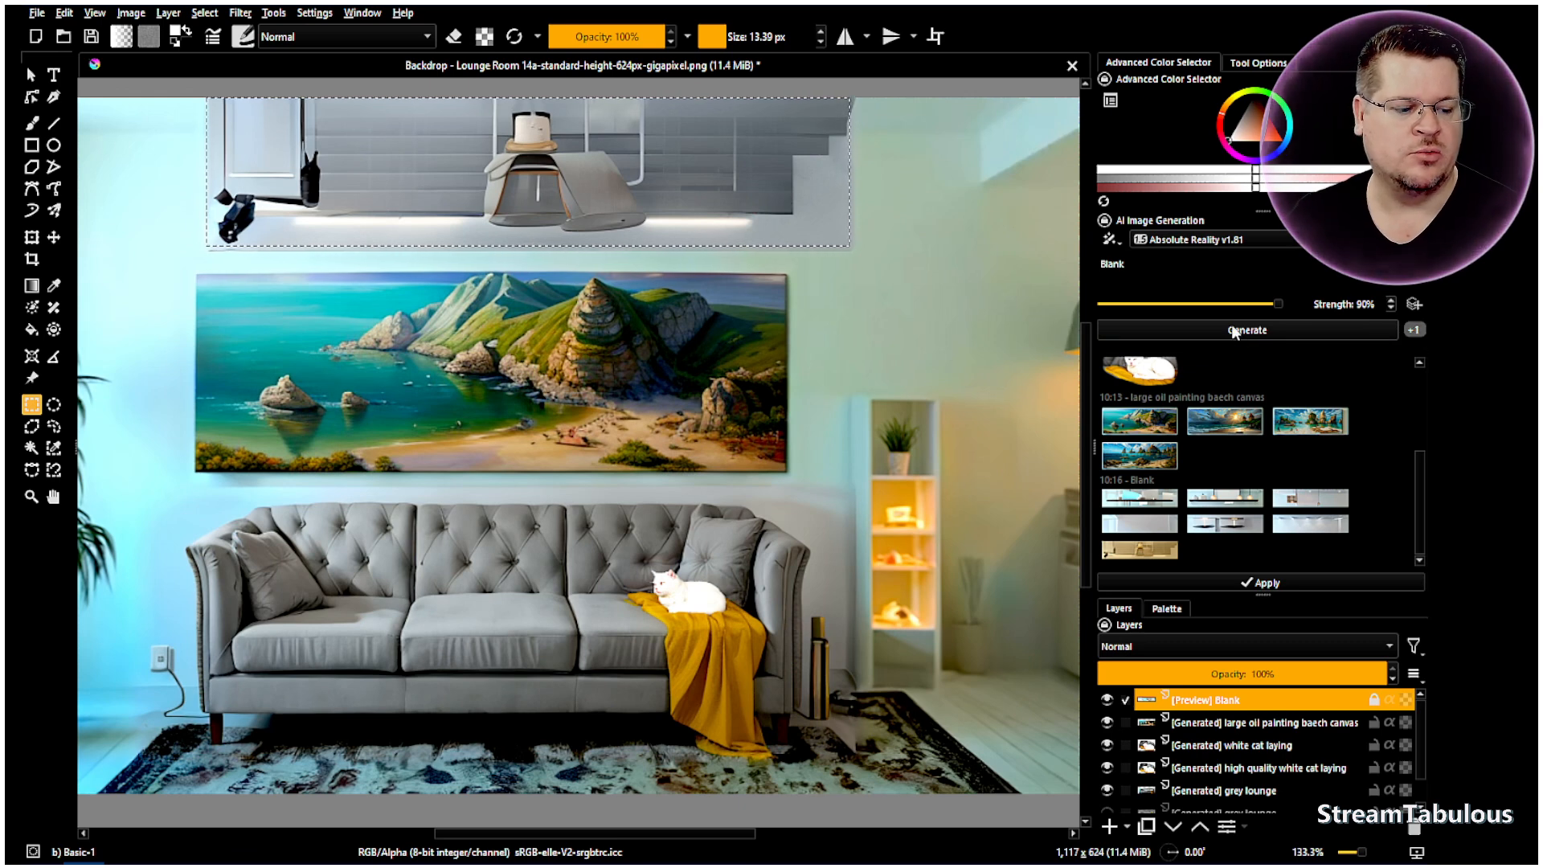
{"action": "type", "text": "wall"}
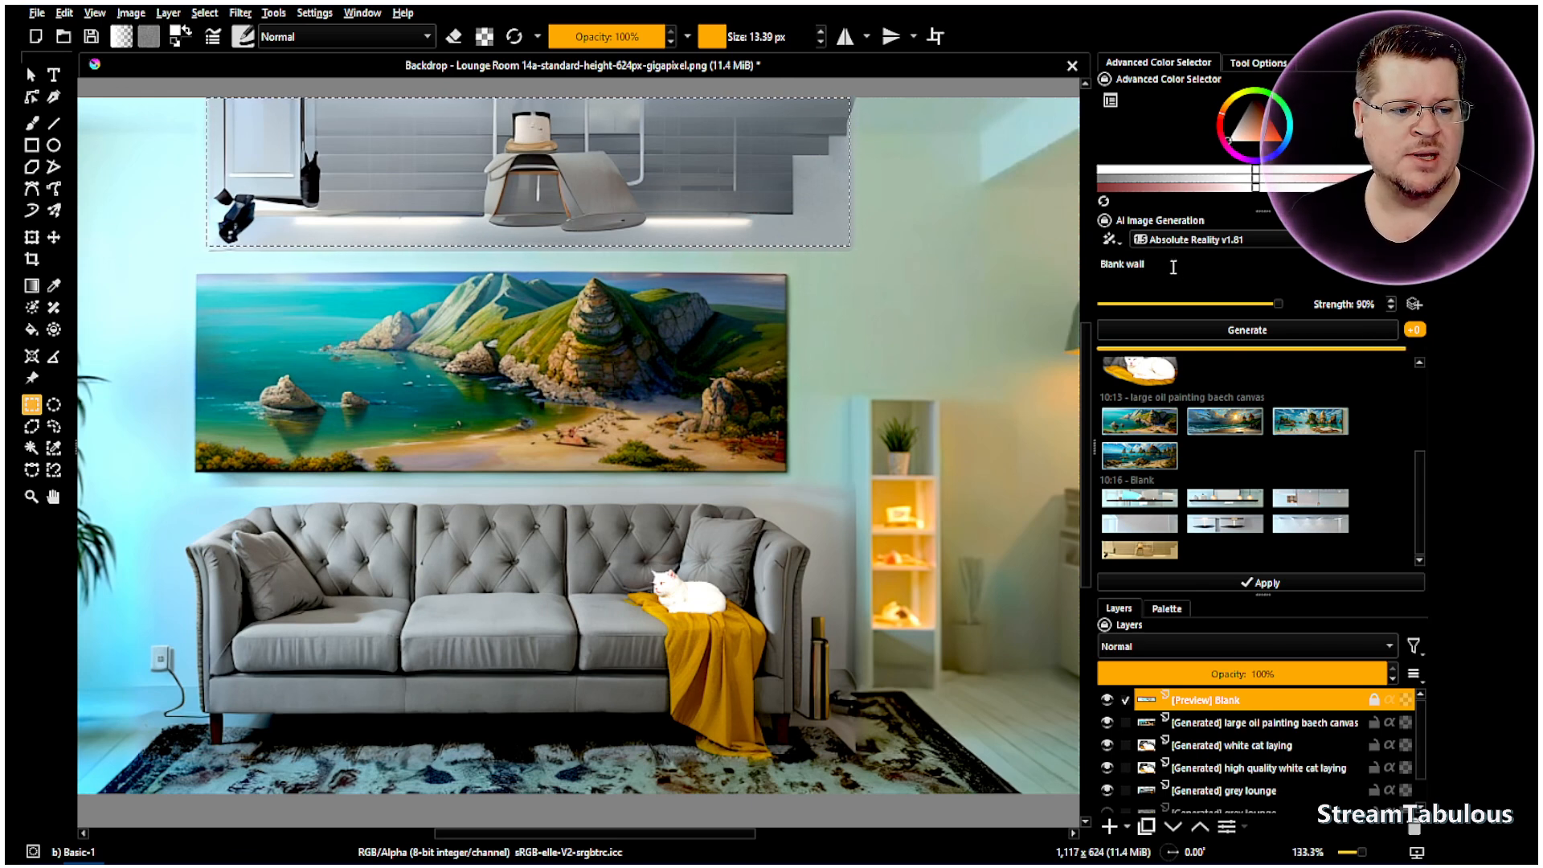
- Generate 'Blank wall beind' results at 85% strength and compare them, settling on the plain grey wall
{"action": "type", "text": "behind"}
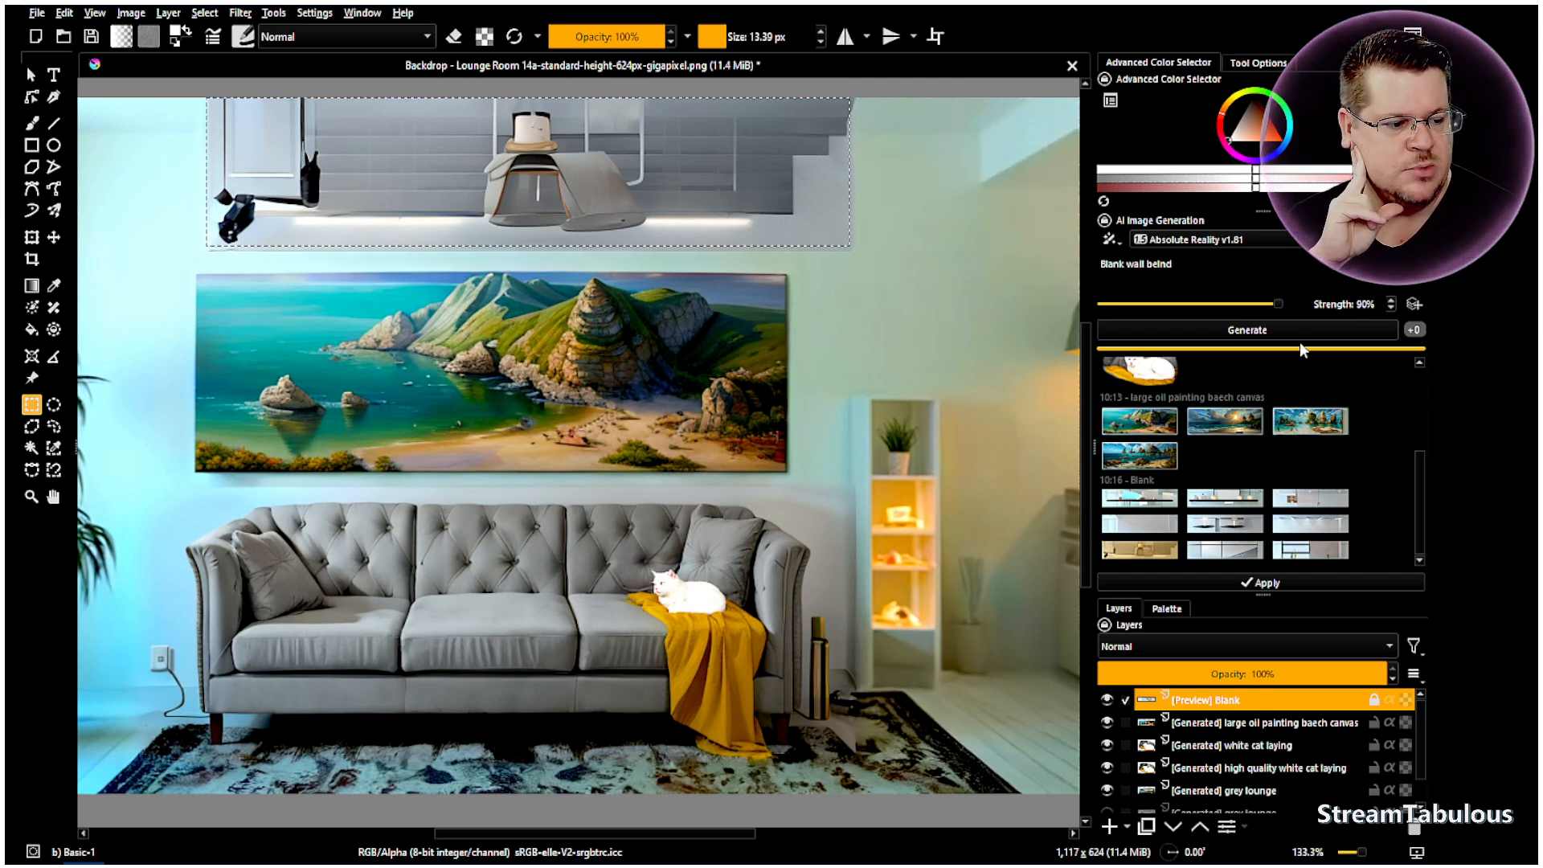
{"action": "left_click", "coordinate": [1224, 550]}
{"action": "left_click", "coordinate": [1304, 551]}
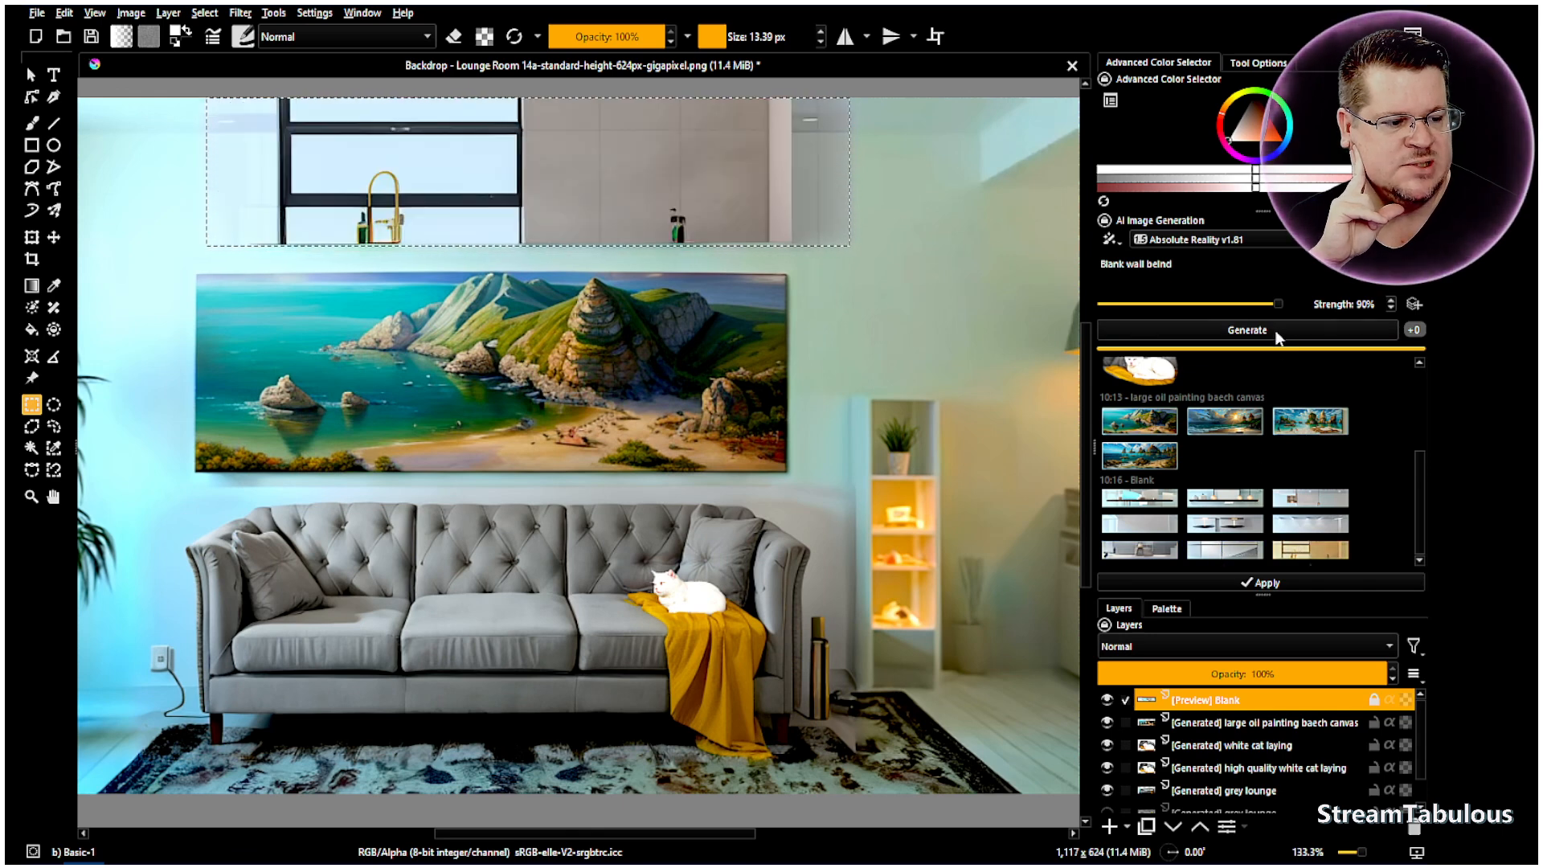
{"action": "left_click", "coordinate": [1364, 305]}
{"action": "left_click", "coordinate": [1310, 328]}
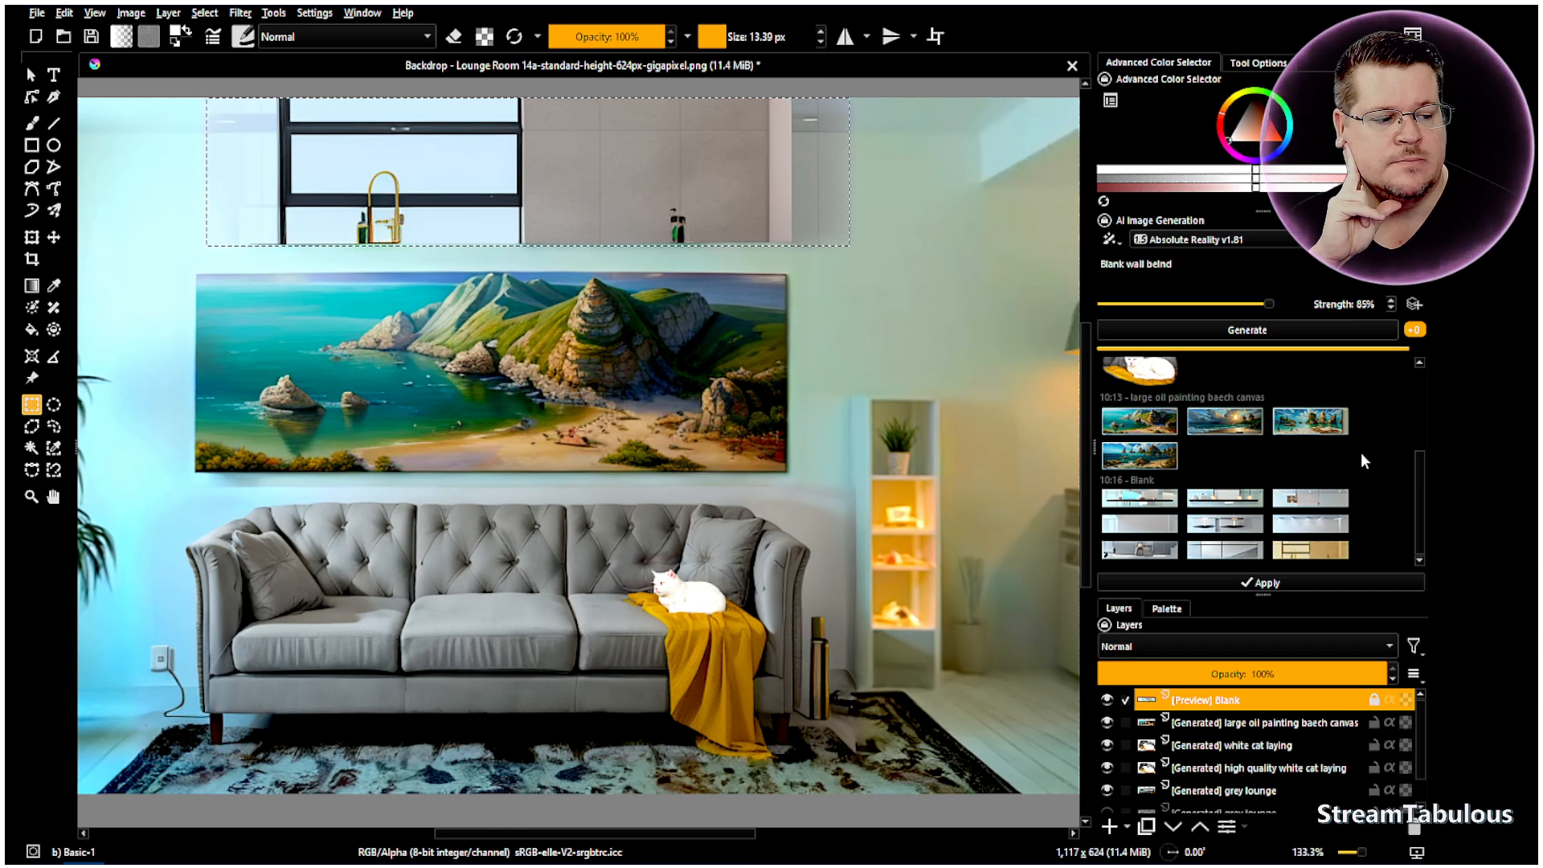
{"action": "left_click", "coordinate": [1238, 551]}
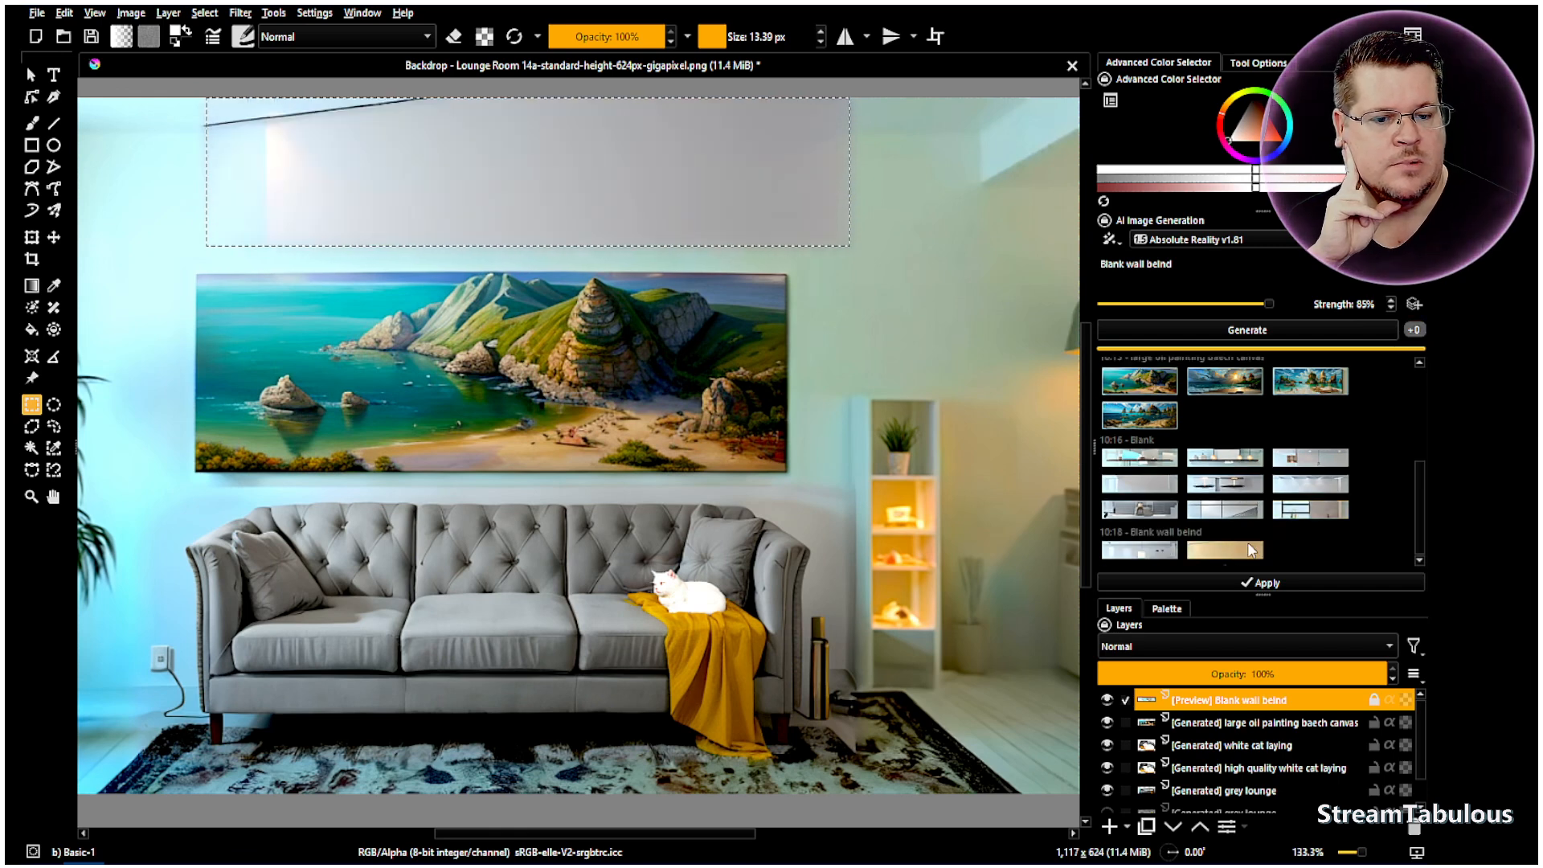
{"action": "left_click", "coordinate": [1127, 555]}
{"action": "left_click", "coordinate": [1219, 554]}
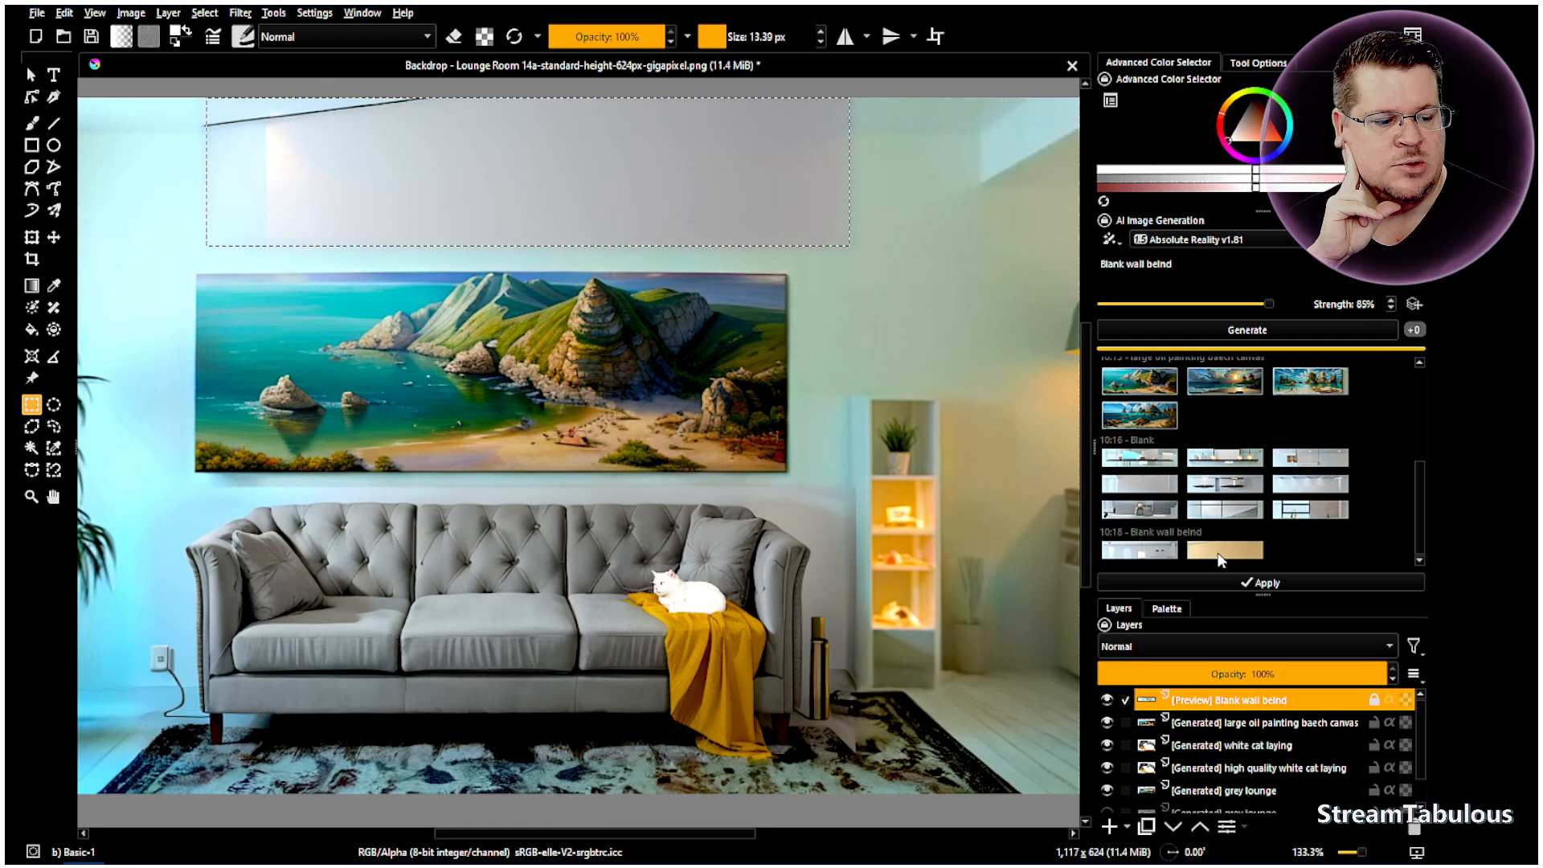
- Activate the Background layer, hide the blank-wall preview, and deselect using the Freehand Selection tool
{"action": "scroll", "coordinate": [1198, 802], "scroll_direction": "down", "scroll_amount": 1}
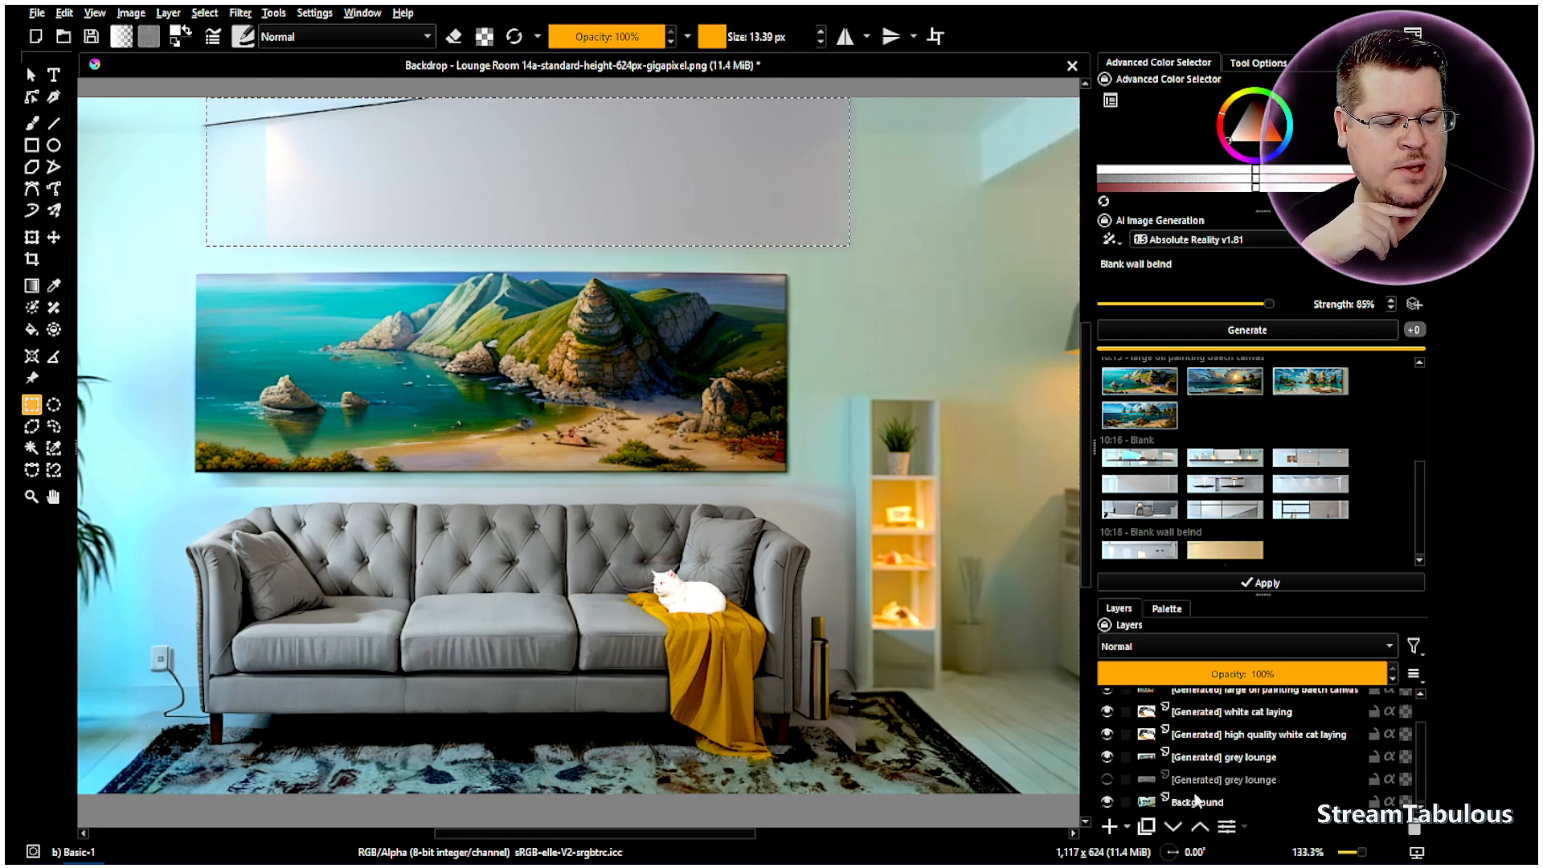
{"action": "left_click", "coordinate": [1197, 802]}
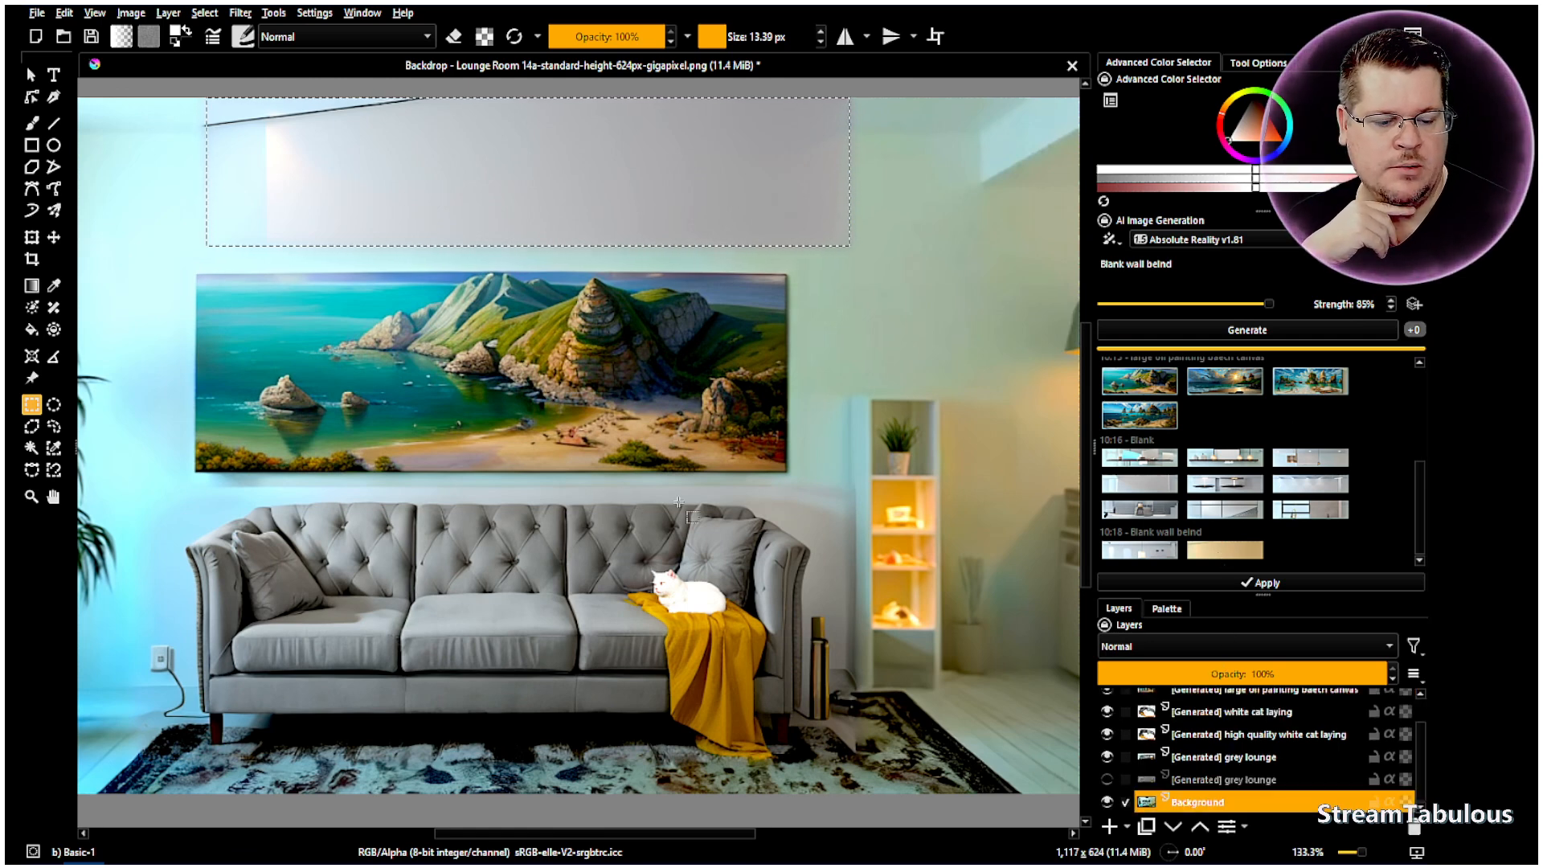
{"action": "scroll", "coordinate": [1143, 721], "scroll_direction": "up", "scroll_amount": 1}
{"action": "left_click", "coordinate": [1107, 701]}
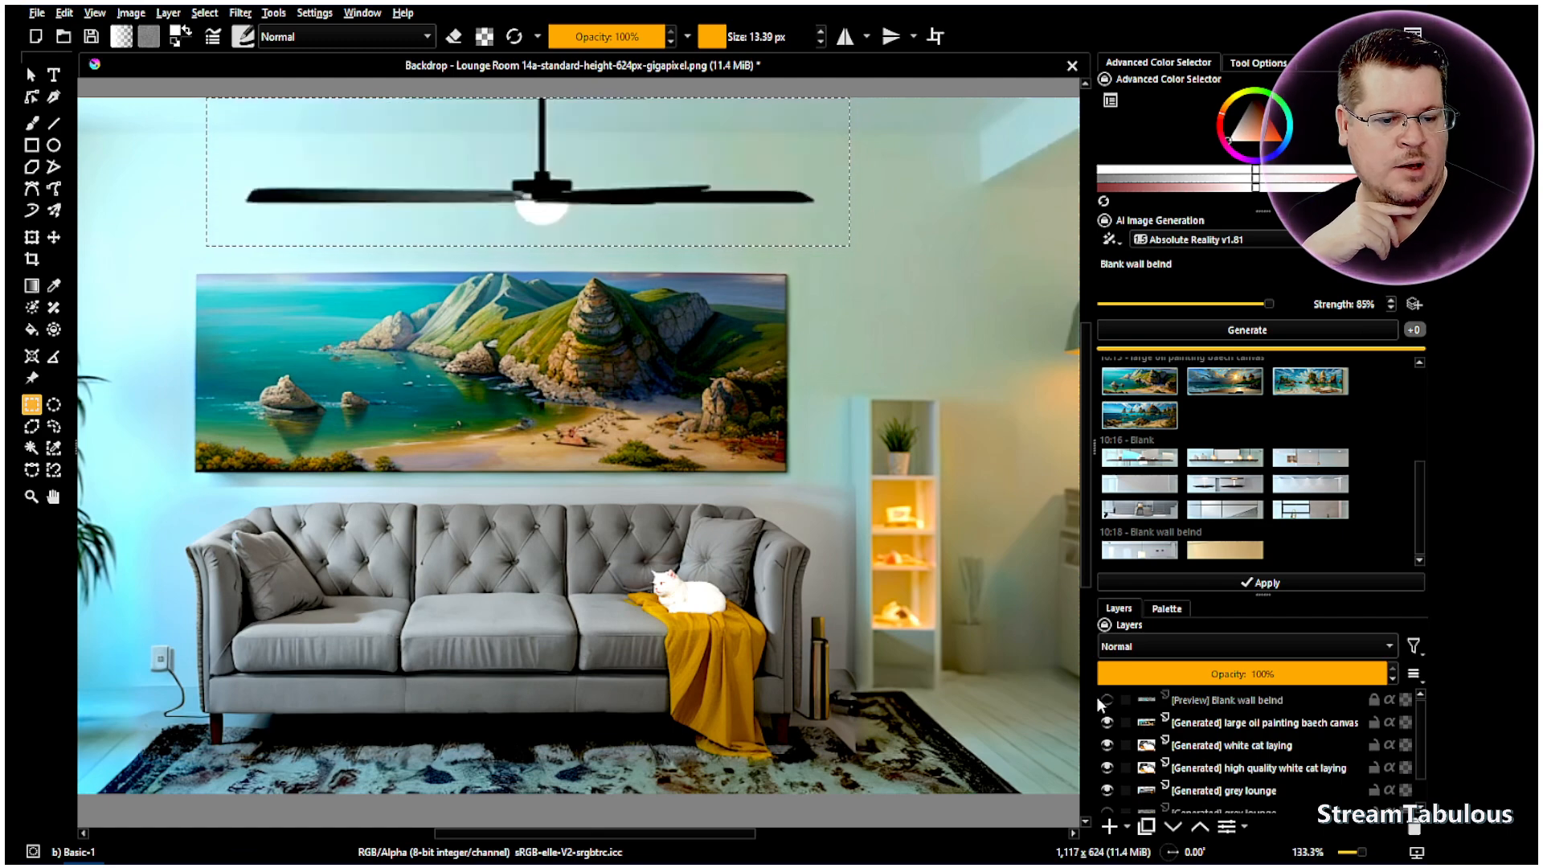
{"action": "left_click", "coordinate": [55, 427]}
{"action": "right_click", "coordinate": [367, 466]}
{"action": "left_click", "coordinate": [426, 510]}
{"action": "scroll", "coordinate": [746, 531], "scroll_direction": "down", "scroll_amount": 1}
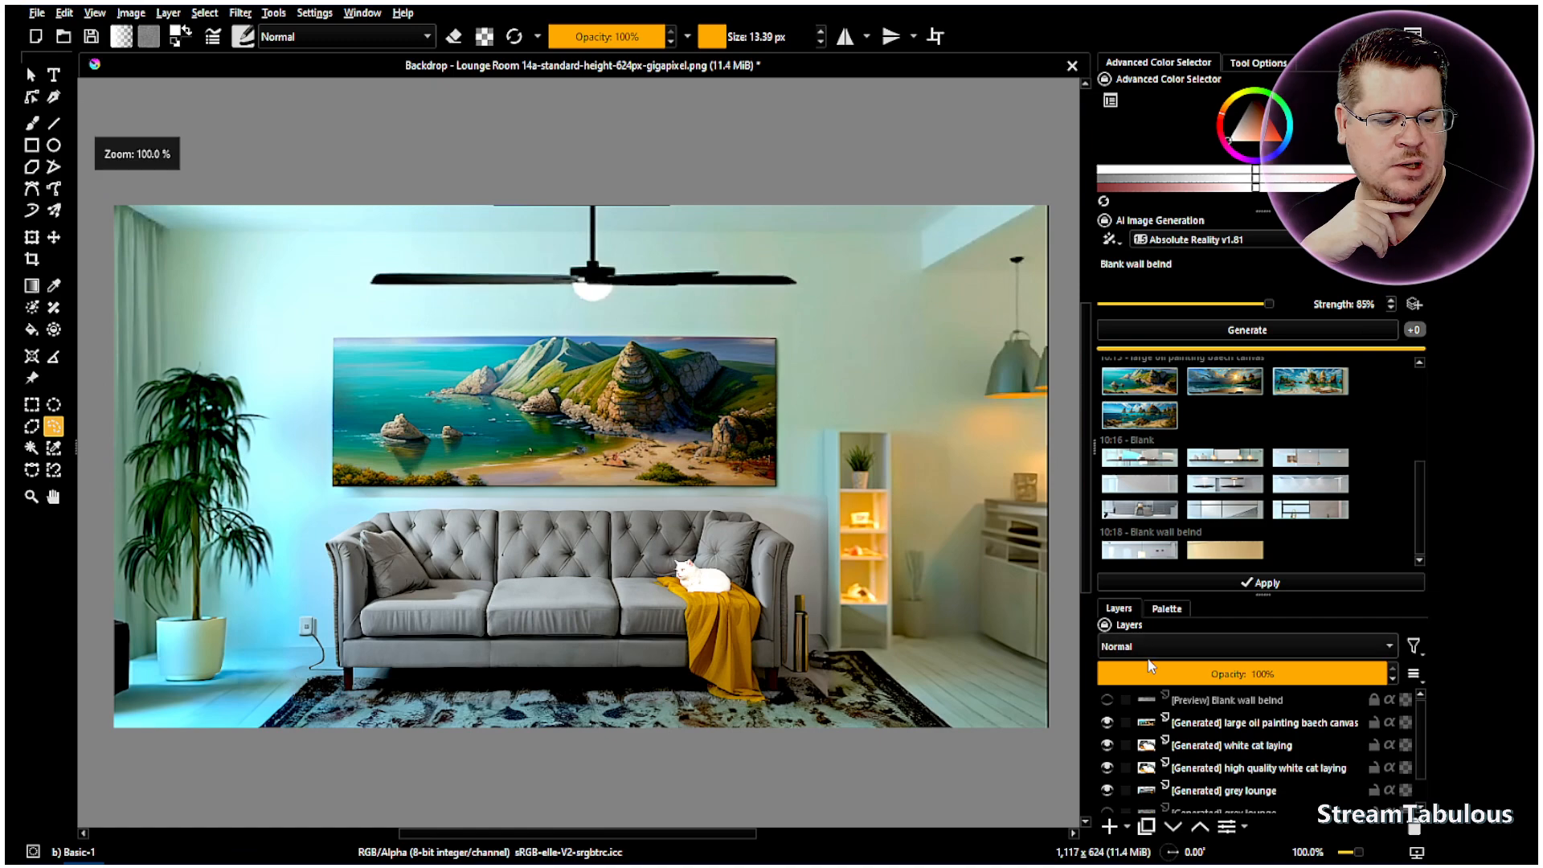
{"action": "scroll", "coordinate": [1190, 677], "scroll_direction": "down", "scroll_amount": 2}
{"action": "scroll", "coordinate": [614, 256], "scroll_direction": "up", "scroll_amount": 1}
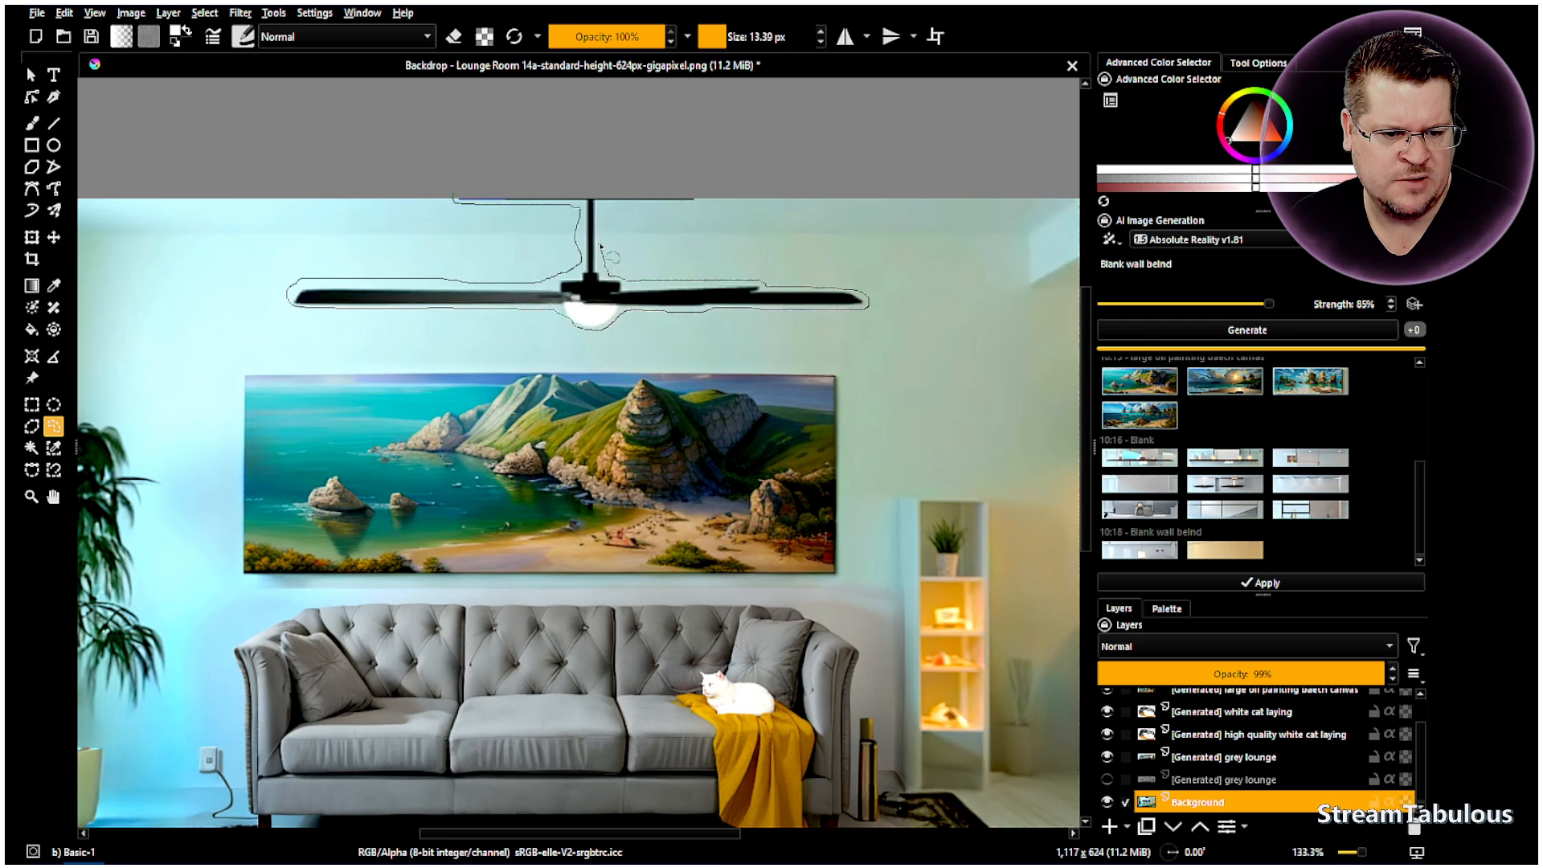
- Close the outline around the fan, show the preview layer, and generate a blank-wall fill
{"action": "left_click_drag", "start_coordinate": [604, 209], "coordinate": [701, 197]}
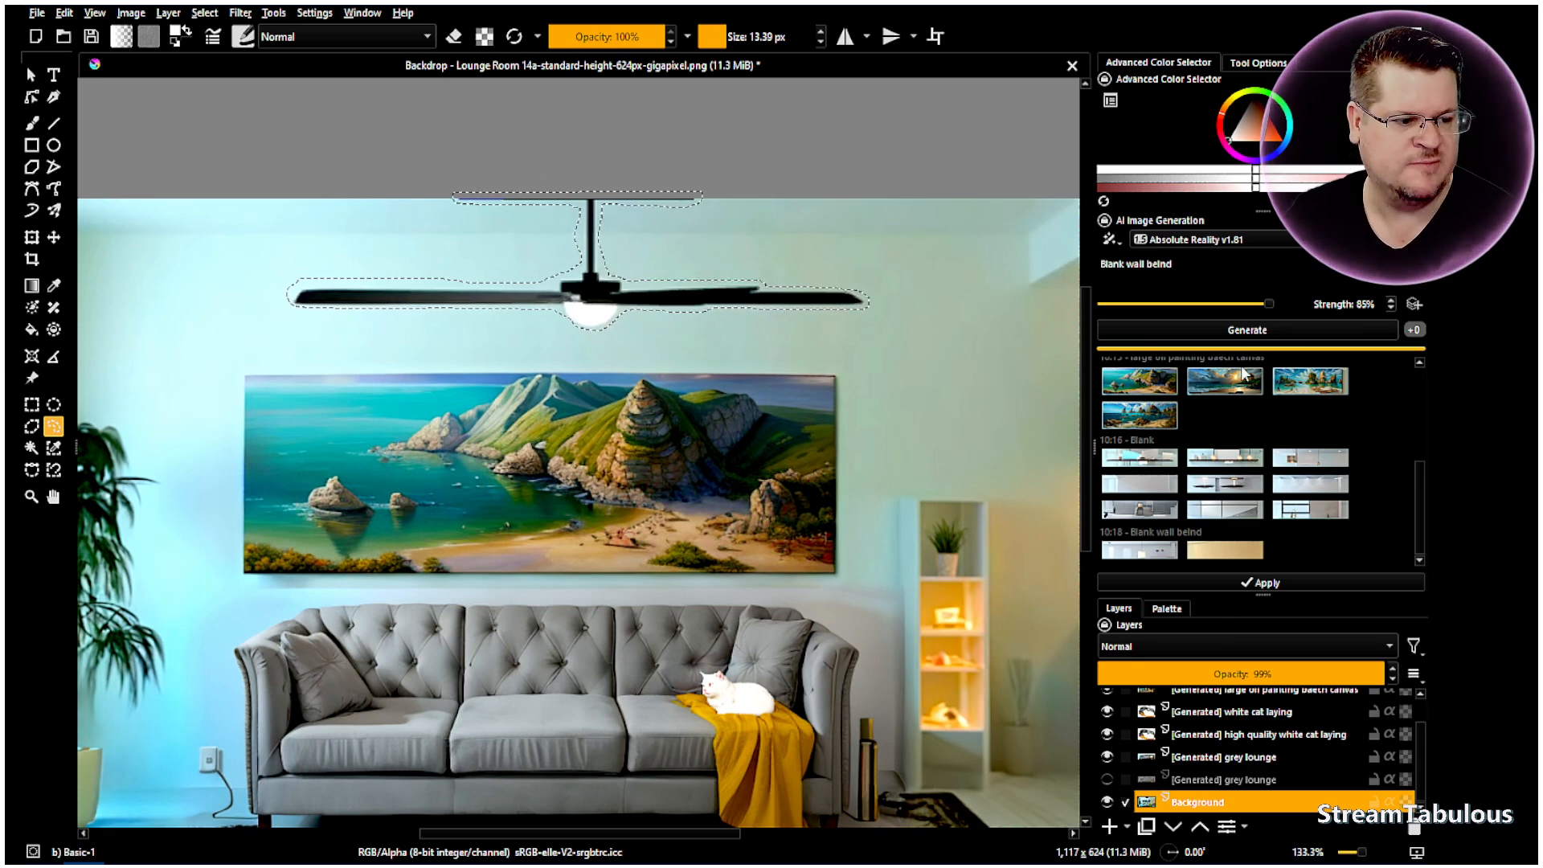
{"action": "scroll", "coordinate": [1151, 699], "scroll_direction": "up", "scroll_amount": 2}
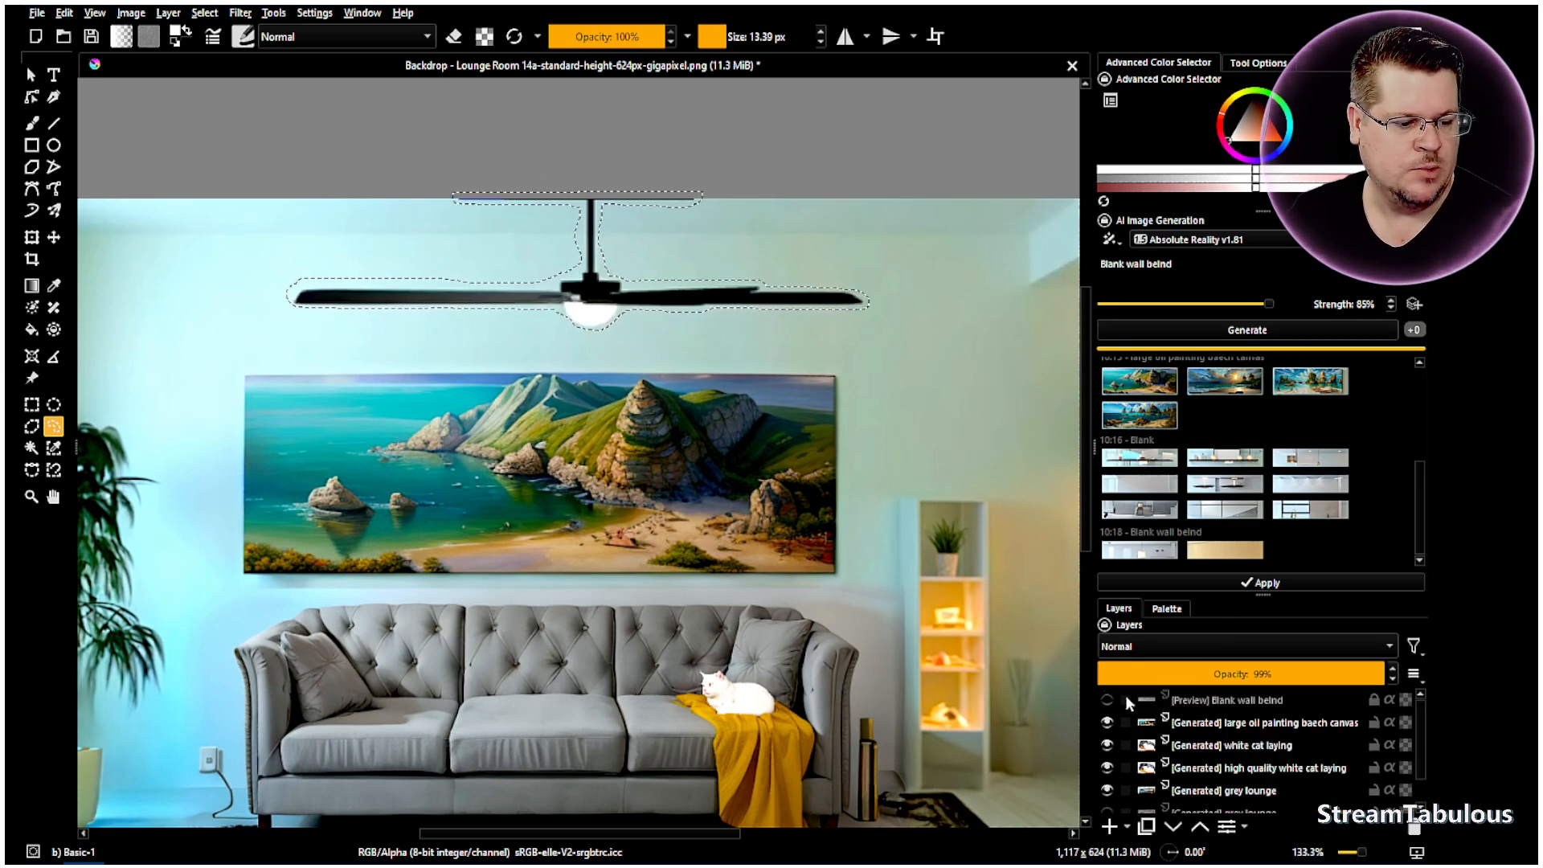
{"action": "left_click", "coordinate": [1108, 700]}
{"action": "scroll", "coordinate": [1218, 784], "scroll_direction": "down", "scroll_amount": 2}
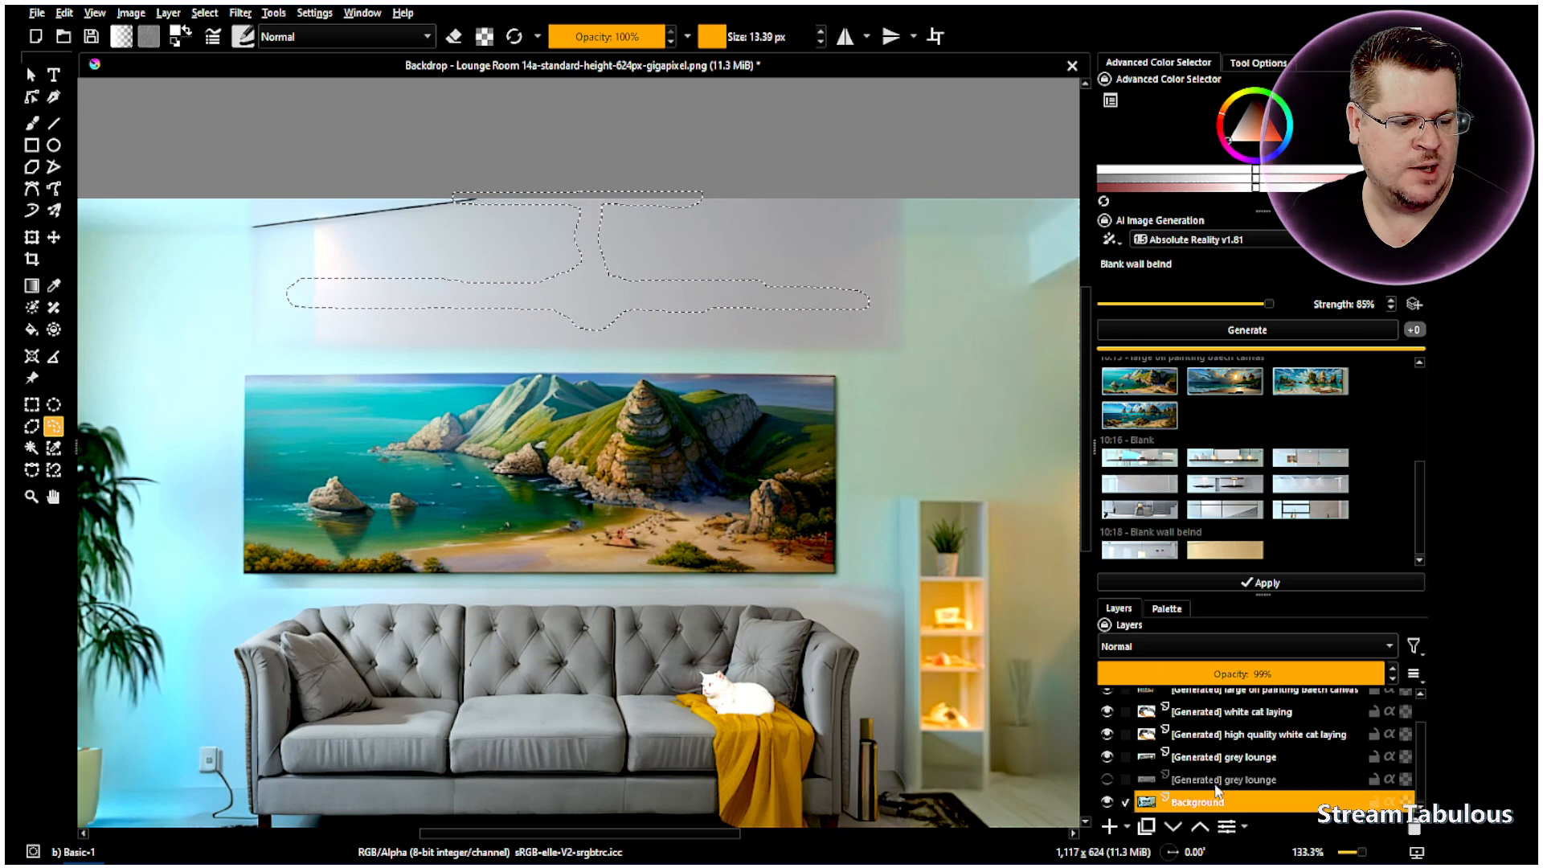
{"action": "left_click", "coordinate": [1247, 333]}
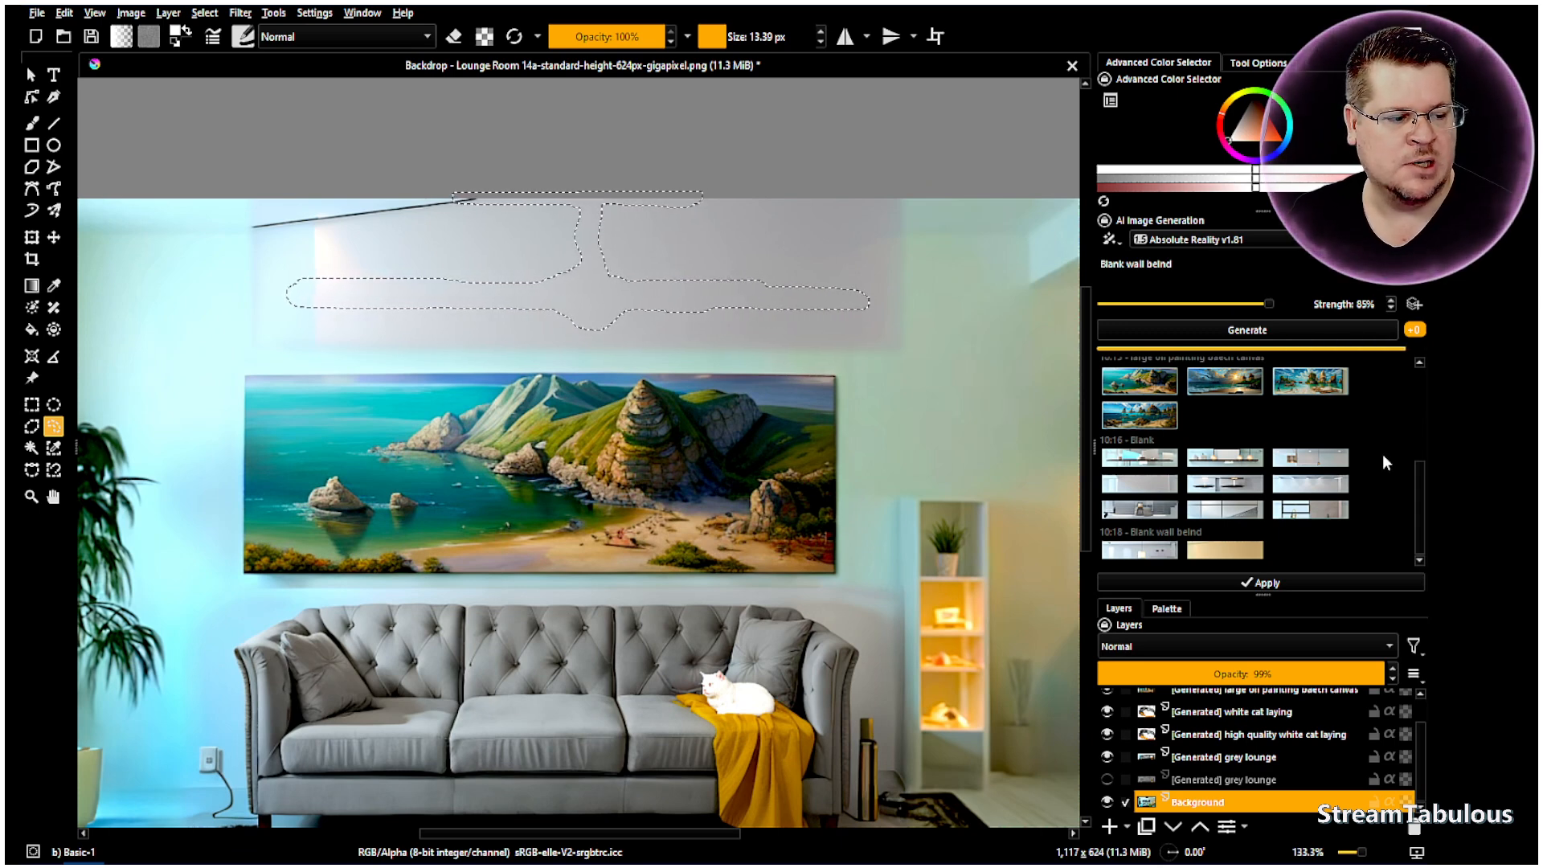
{"action": "left_click", "coordinate": [1154, 553]}
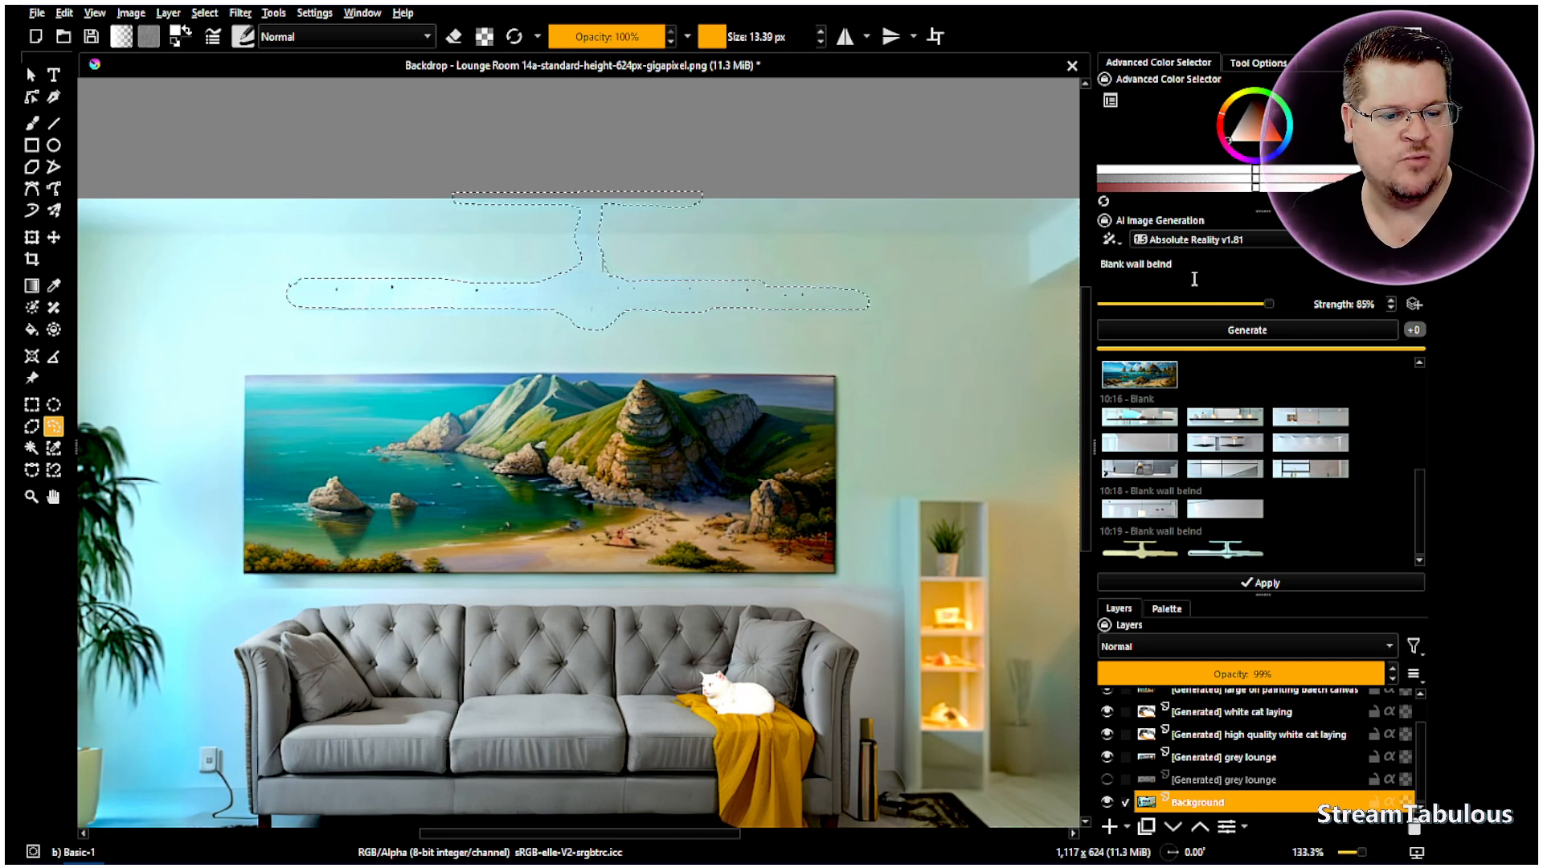
- Generate with the prompt 'Blank wall blur', apply the first result over the fan, and deselect
{"action": "type", "text": "b"}
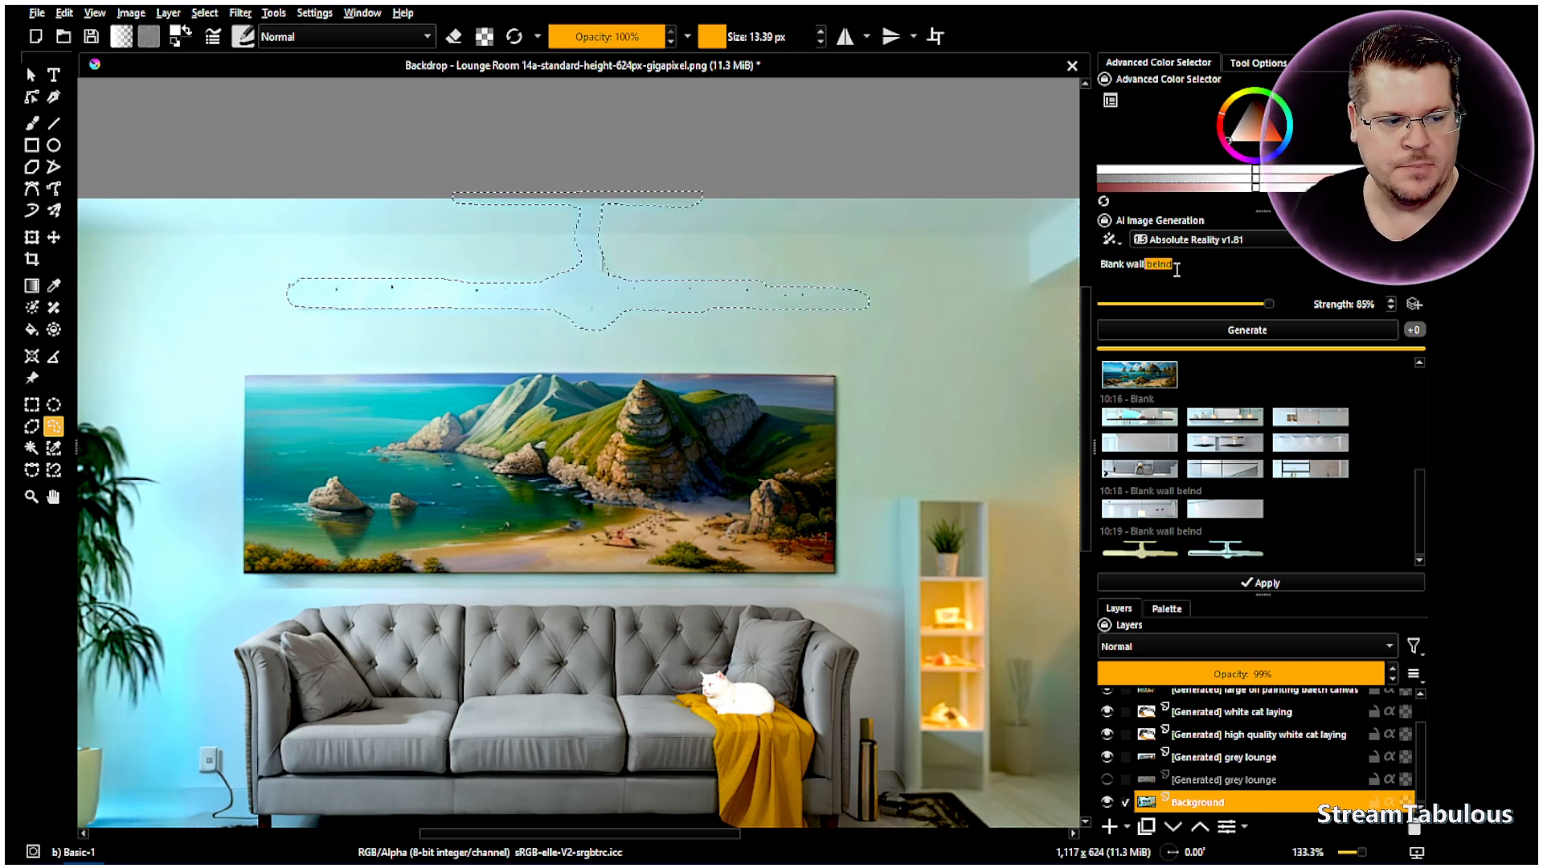
{"action": "type", "text": "lur"}
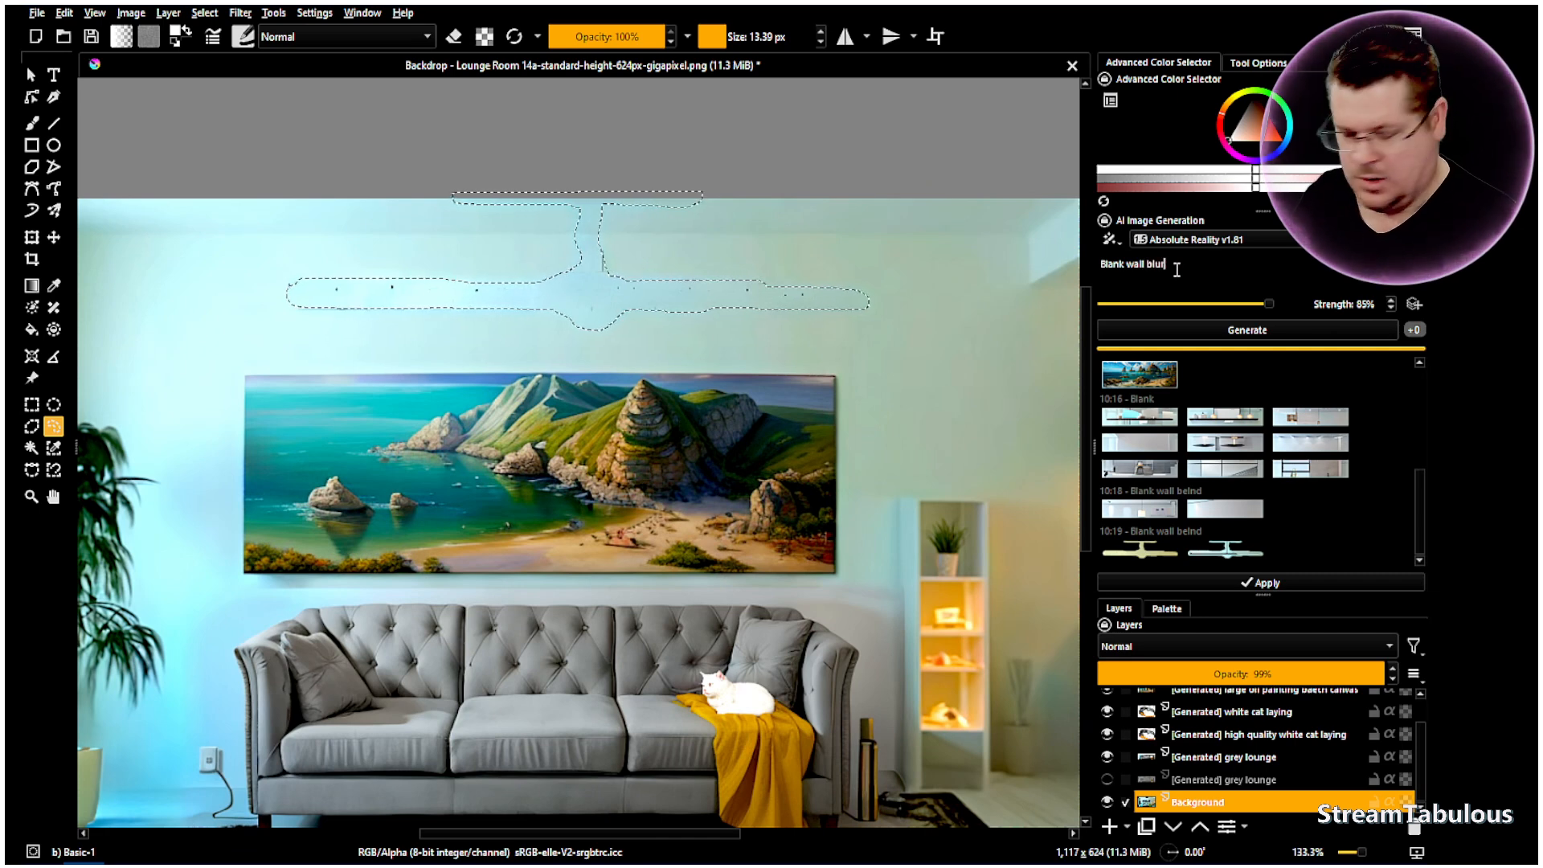
{"action": "left_click", "coordinate": [1230, 332]}
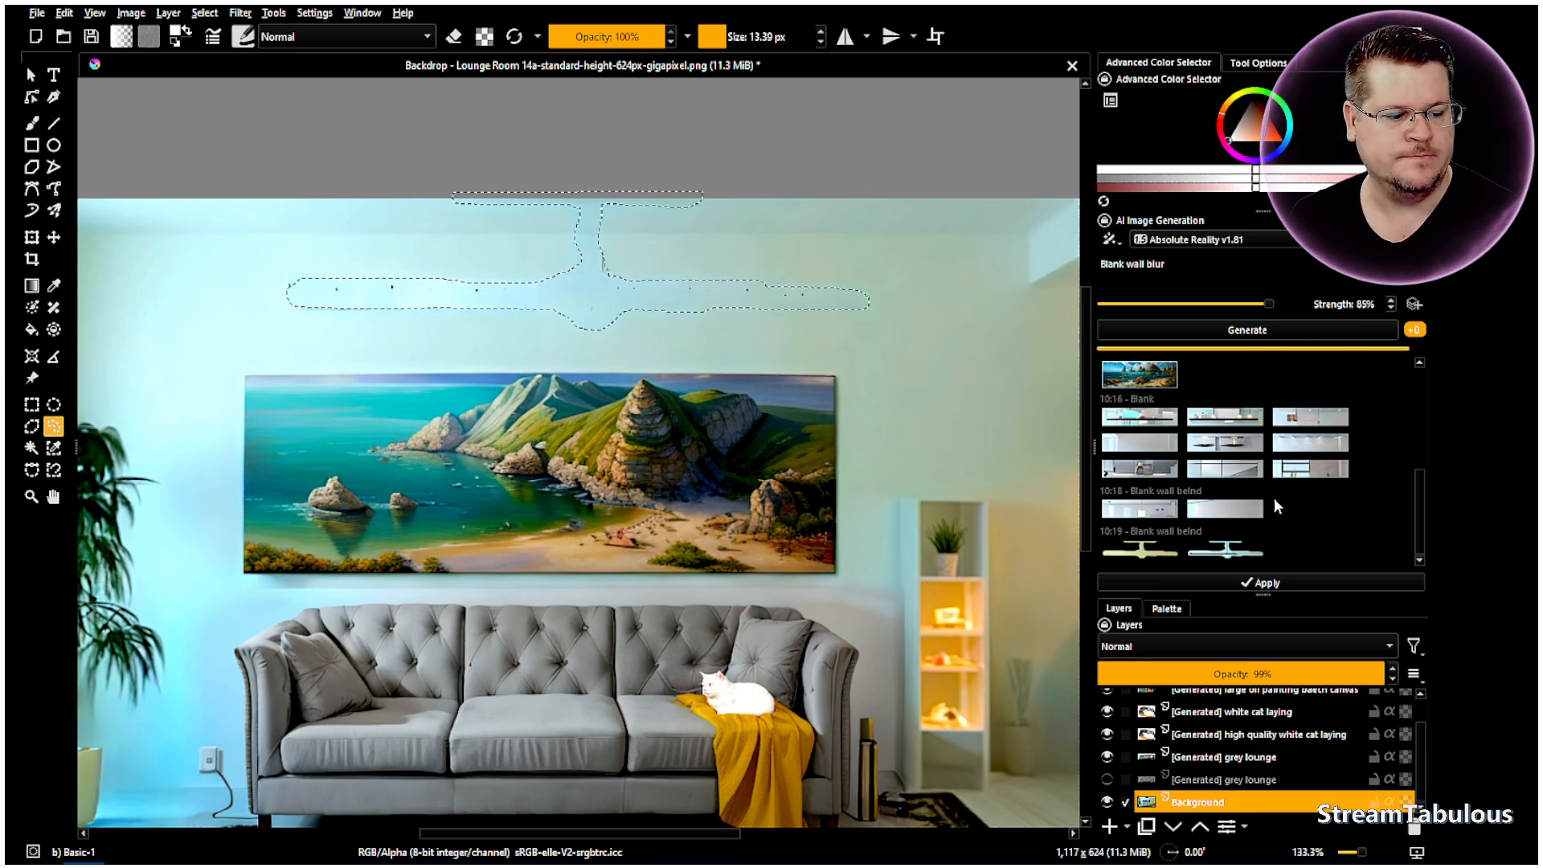
{"action": "left_click", "coordinate": [1152, 556]}
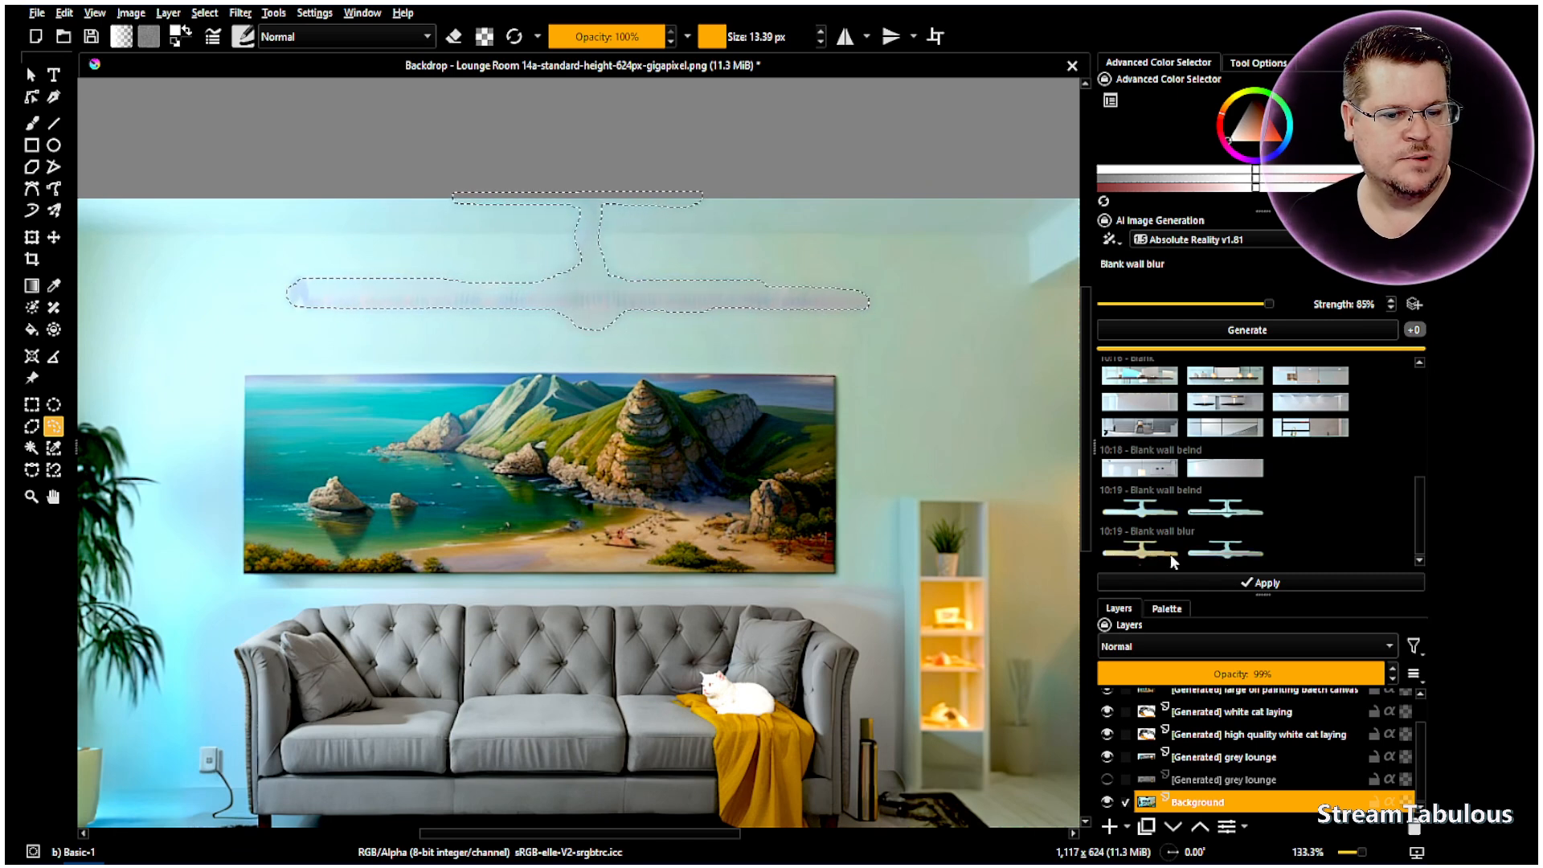
{"action": "left_click", "coordinate": [1267, 585]}
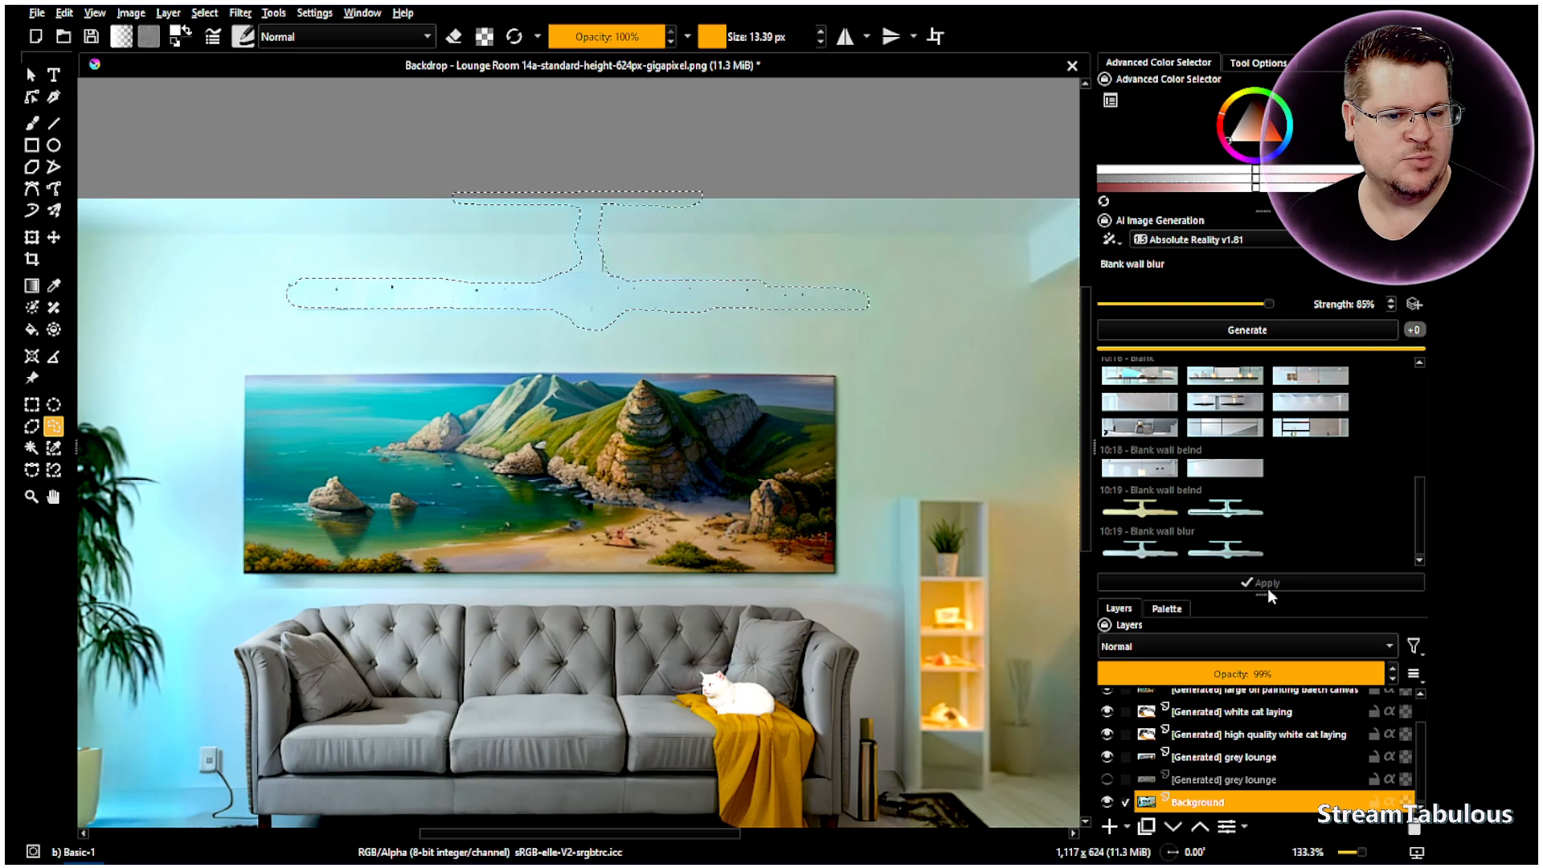
{"action": "right_click", "coordinate": [404, 346]}
{"action": "left_click", "coordinate": [458, 385]}
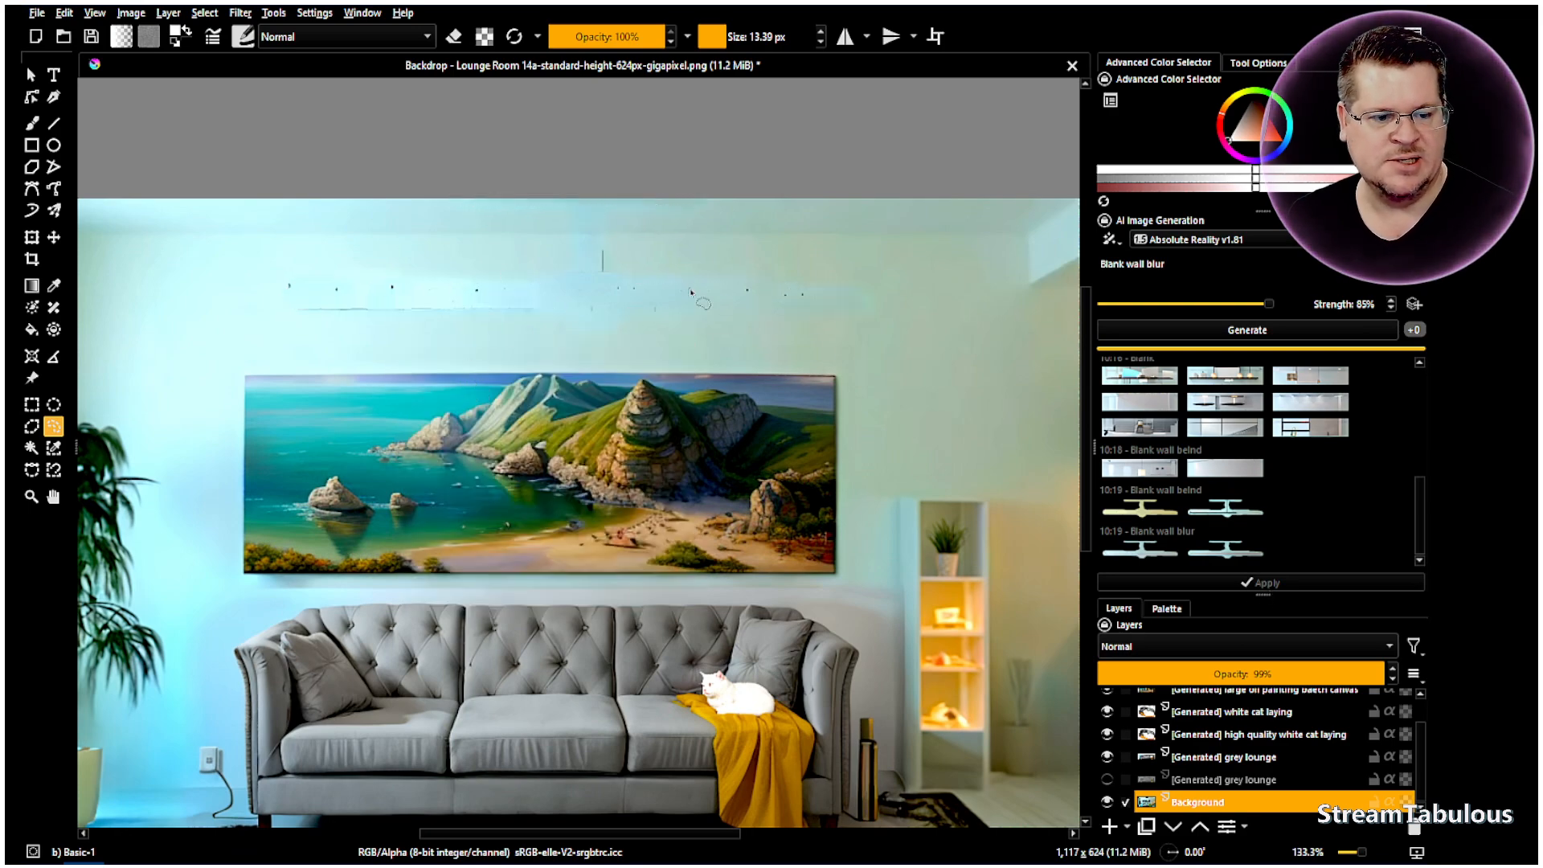
{"action": "scroll", "coordinate": [317, 288], "scroll_direction": "up", "scroll_amount": 3}
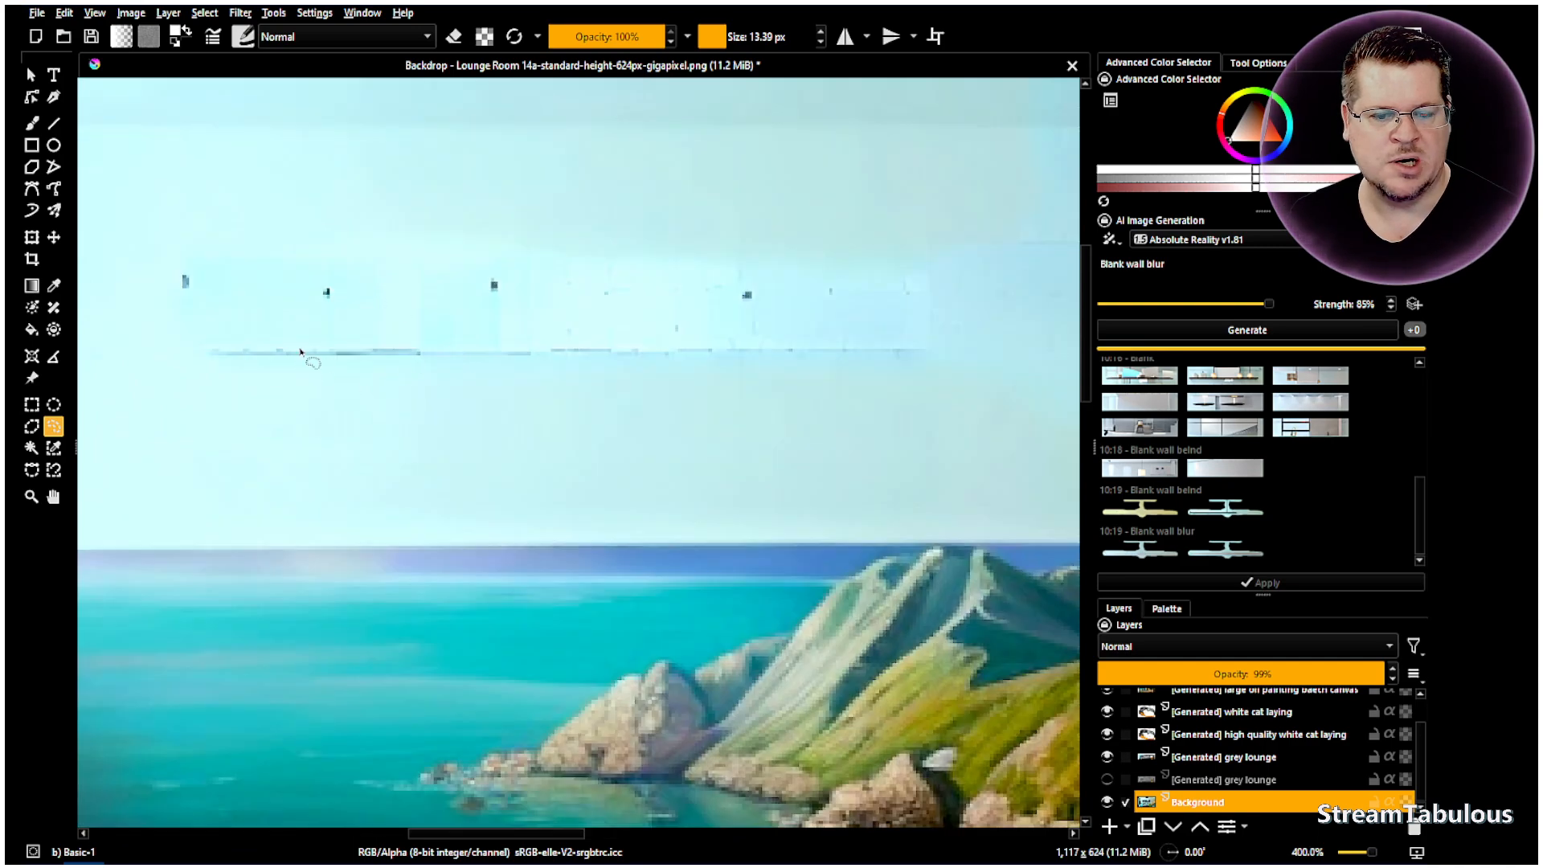
- Paint out the dark speck on the Blank wall beind layer with a brush in the wall colour
{"action": "left_click", "coordinate": [35, 129]}
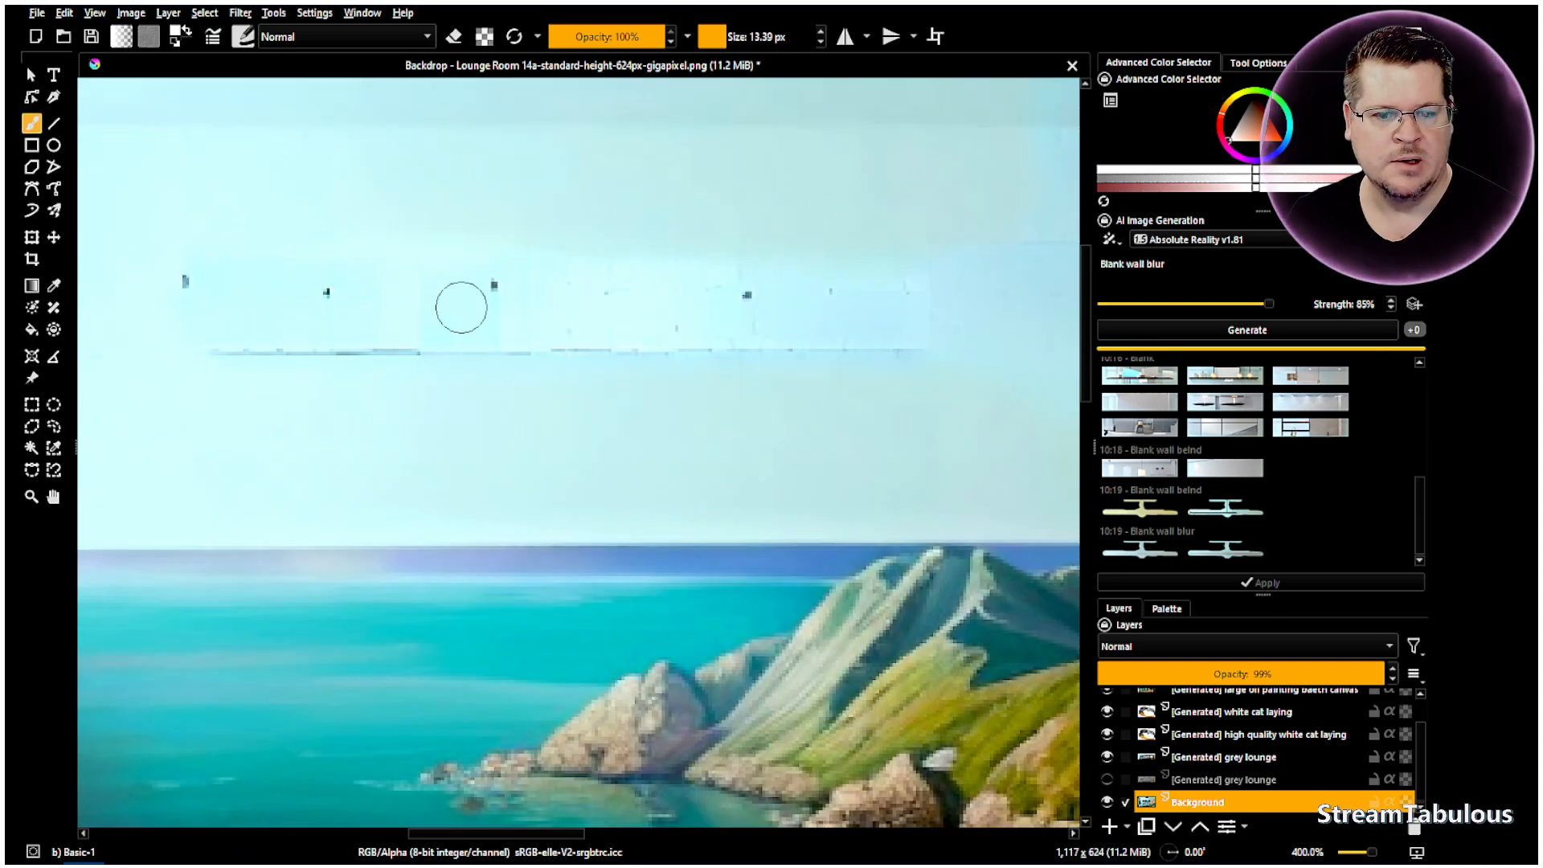
{"action": "left_click", "coordinate": [257, 239], "text": "ctrl"}
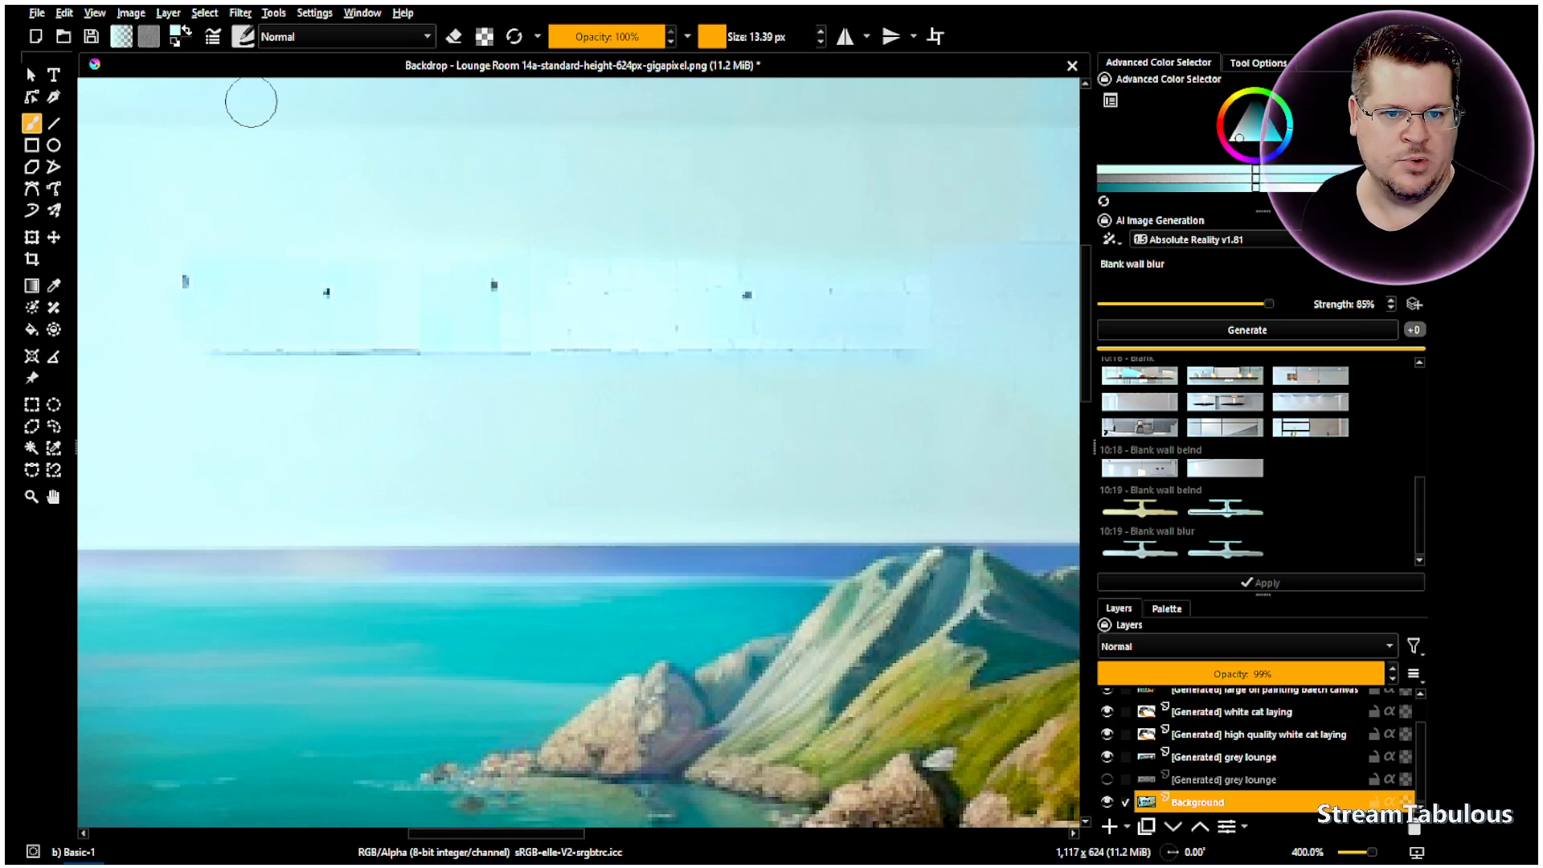
{"action": "scroll", "coordinate": [1234, 736], "scroll_direction": "up", "scroll_amount": 2}
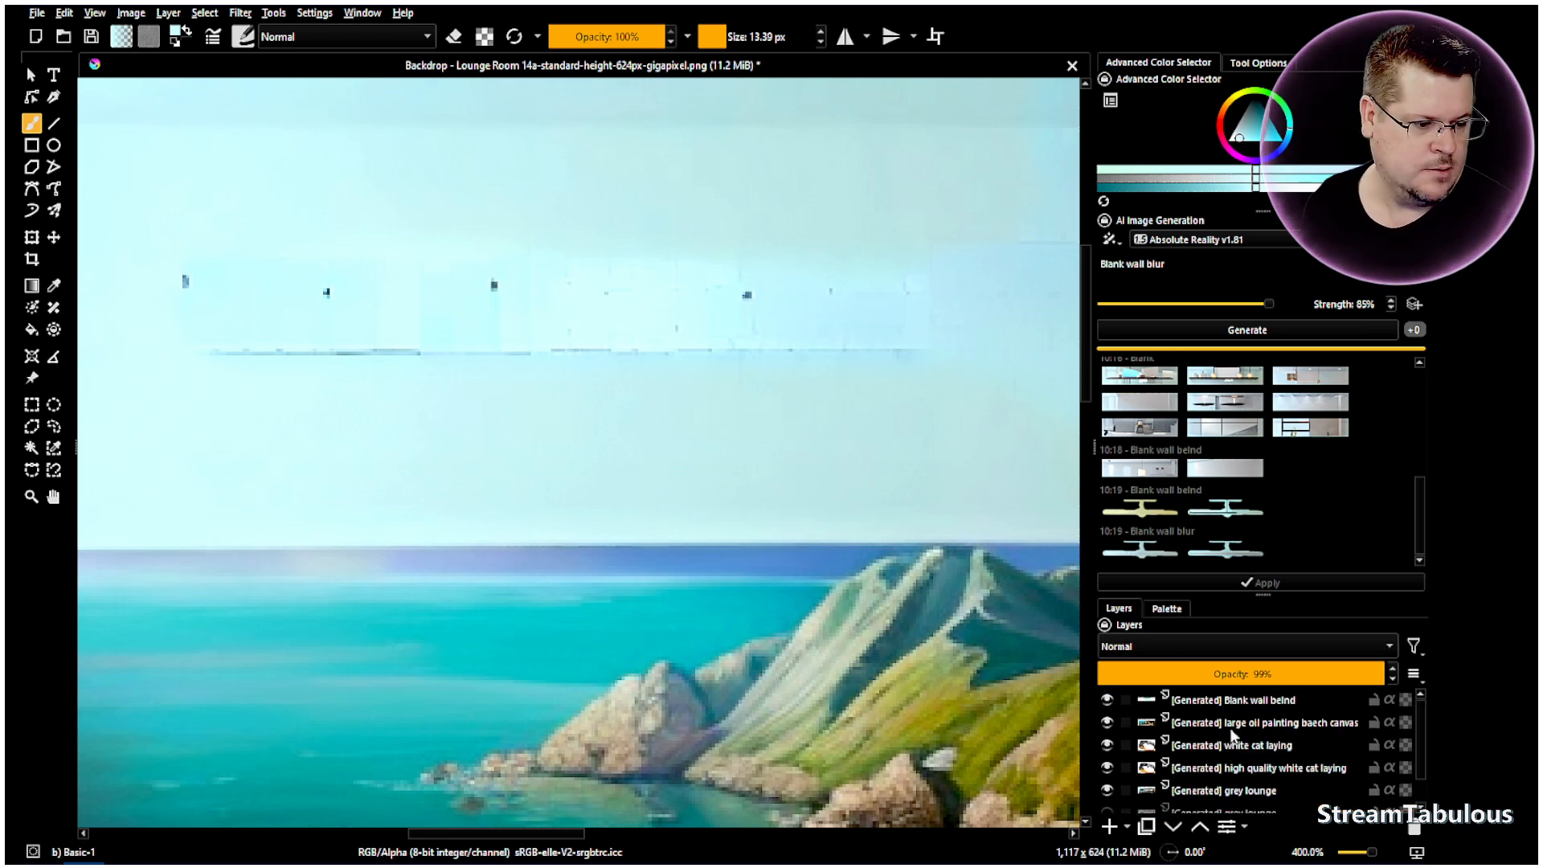
{"action": "left_click", "coordinate": [1227, 708]}
{"action": "left_click", "coordinate": [187, 281]}
{"action": "mouse_move", "coordinate": [209, 345]}
{"action": "left_mouse_down"}
{"action": "mouse_move", "coordinate": [587, 350]}
{"action": "mouse_move", "coordinate": [515, 354]}
{"action": "mouse_move", "coordinate": [553, 356]}
{"action": "mouse_move", "coordinate": [879, 338]}
{"action": "left_mouse_up"}
{"action": "key", "text": "ctrl+z"}
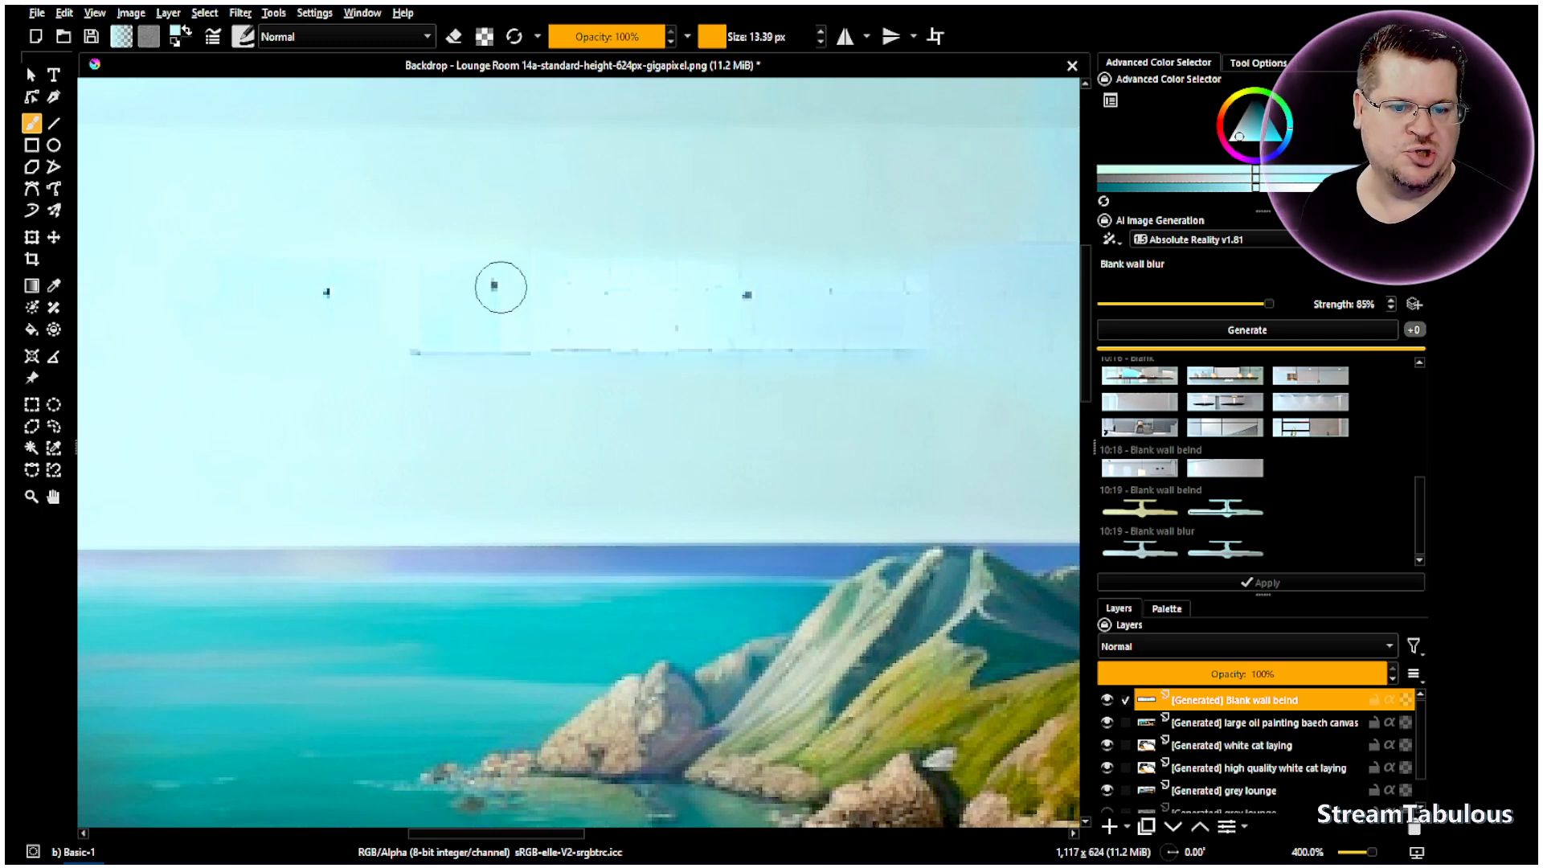
{"action": "scroll", "coordinate": [510, 314], "scroll_direction": "down", "scroll_amount": 2}
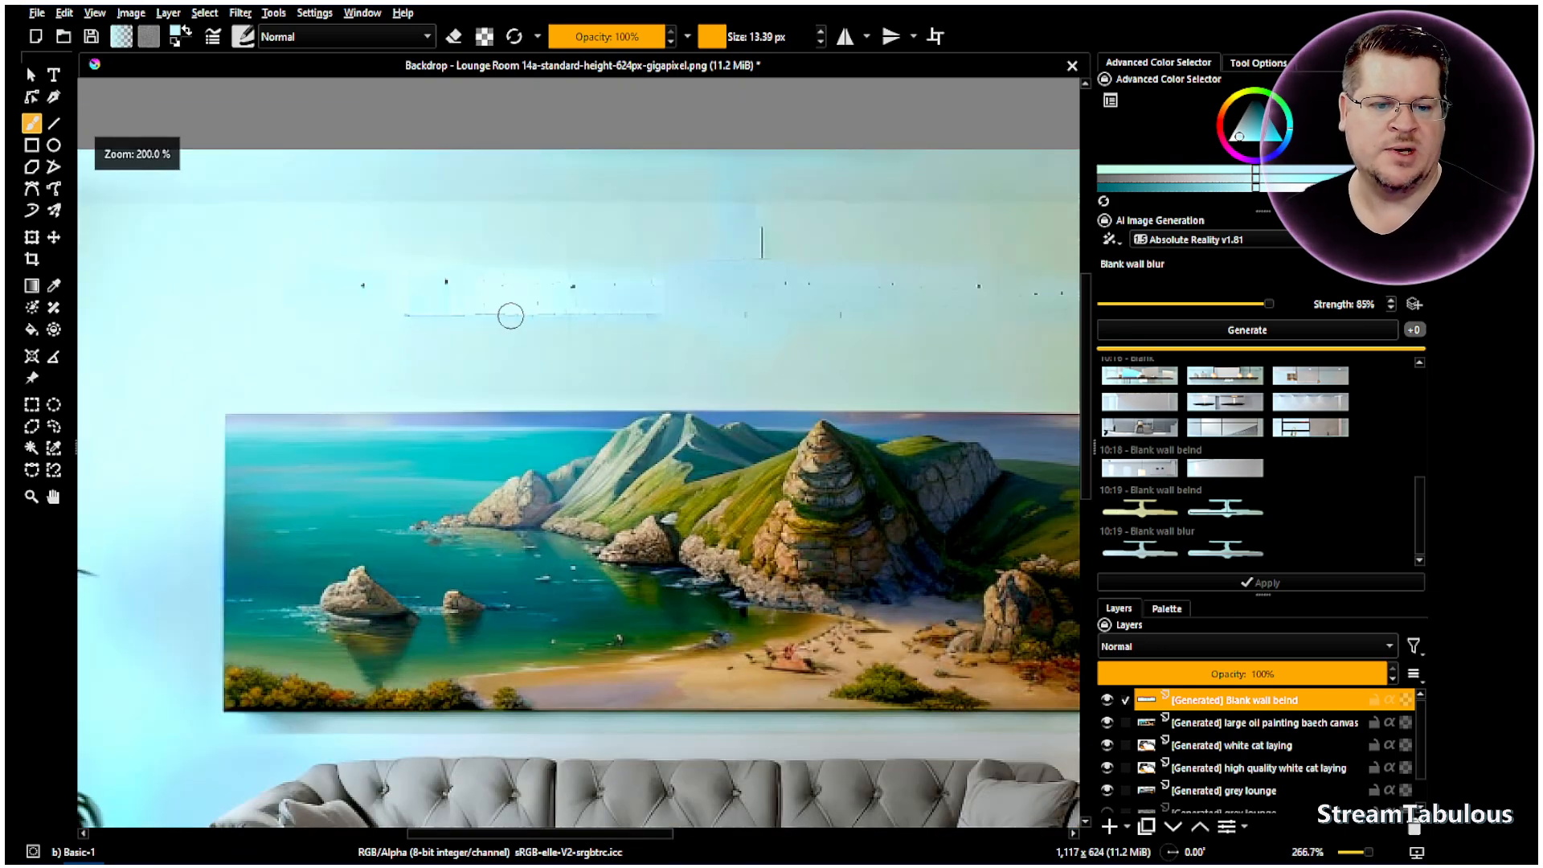
{"action": "scroll", "coordinate": [736, 287], "scroll_direction": "up", "scroll_amount": 1}
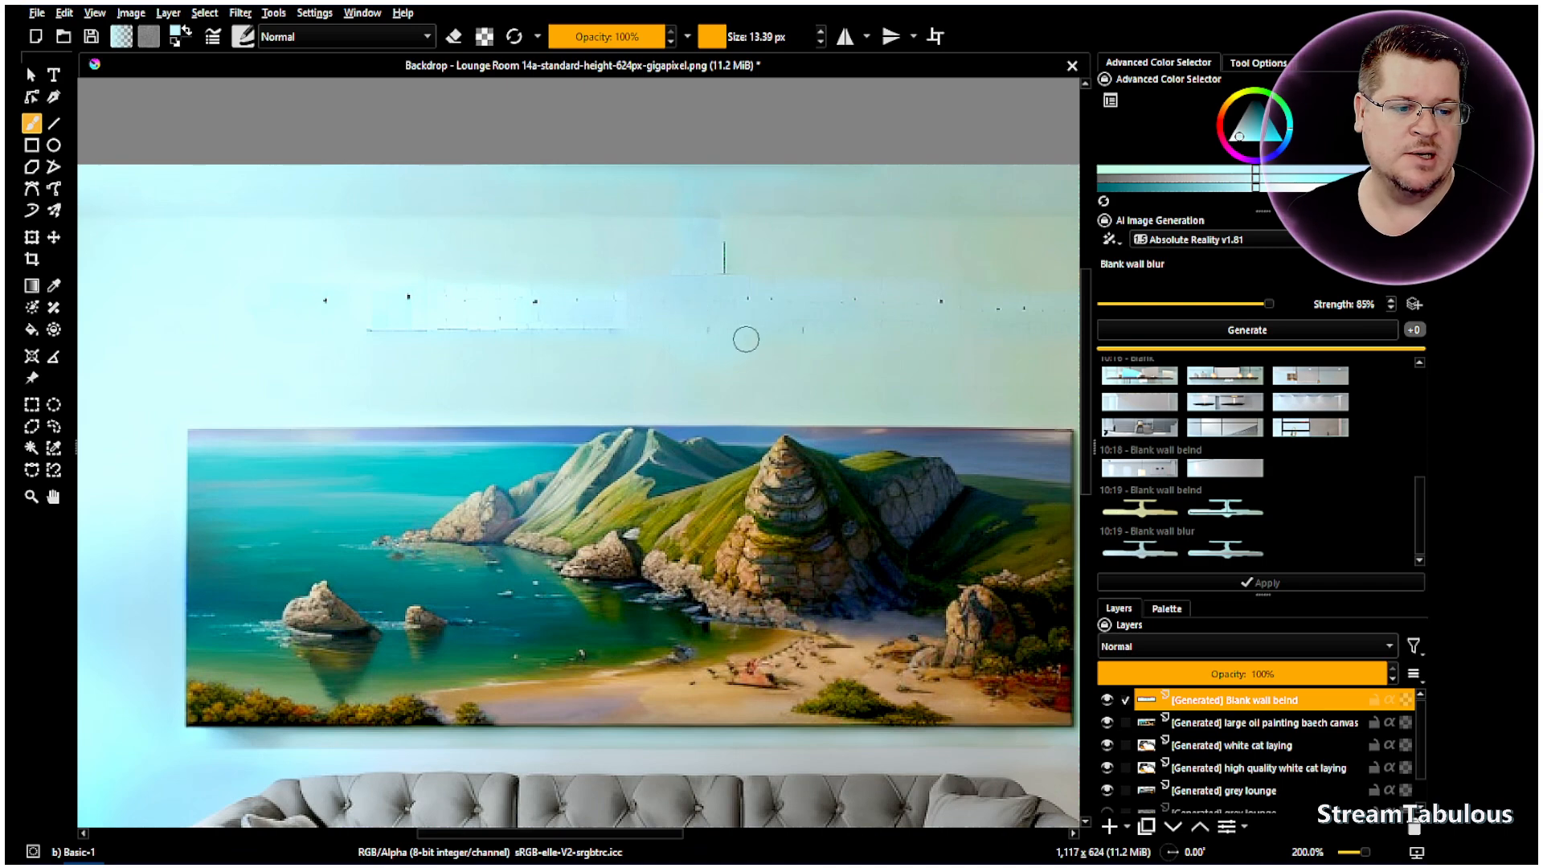
{"action": "scroll", "coordinate": [744, 337], "scroll_direction": "down", "scroll_amount": 1}
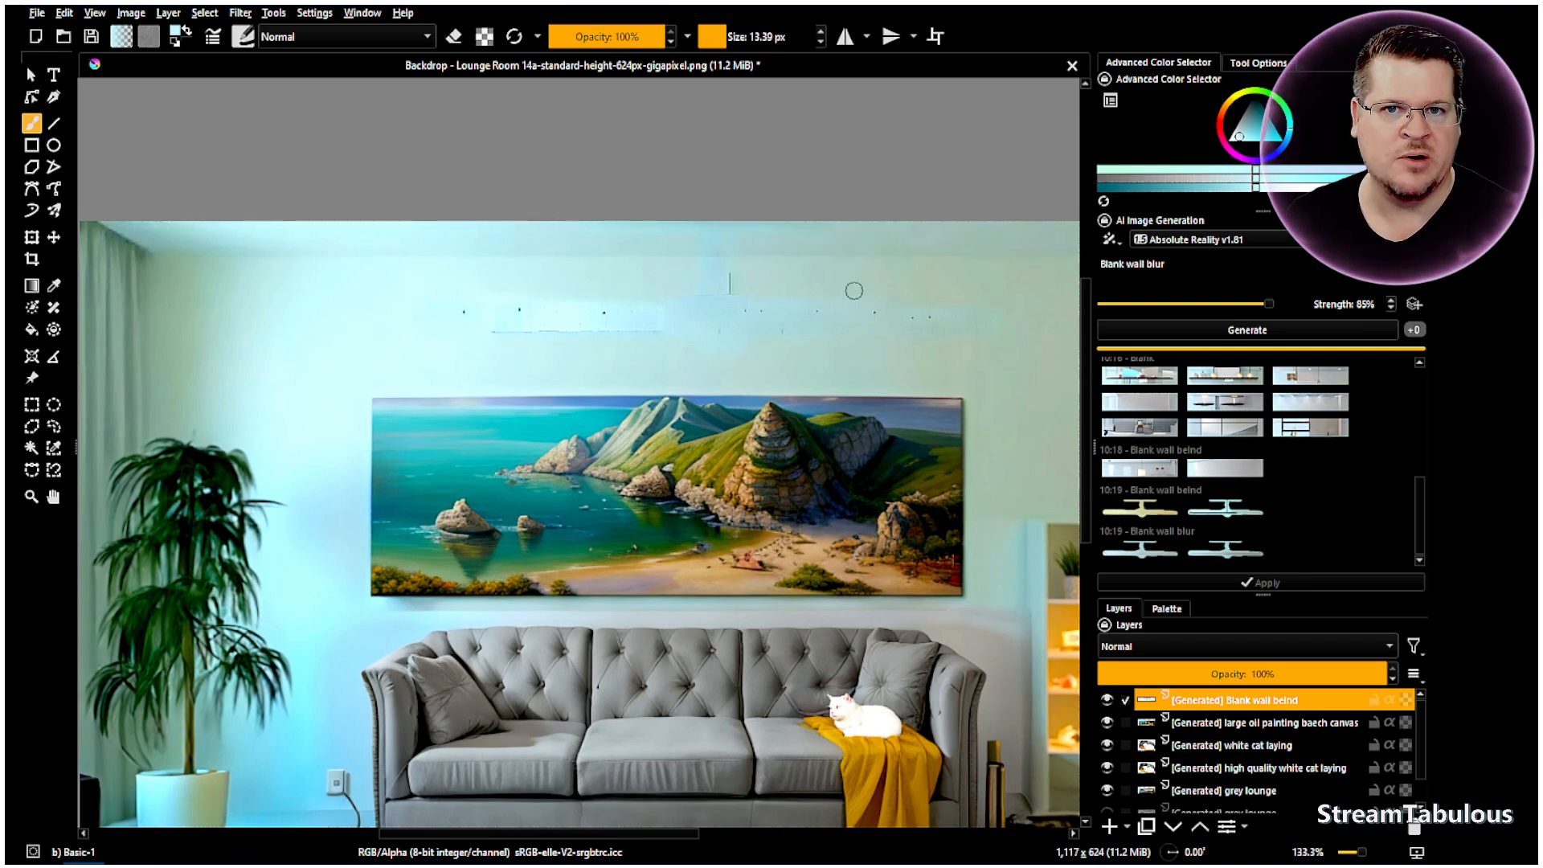
- At 100% zoom on the Background layer, draw a rectangular selection around the left plant
{"action": "key", "text": "1"}
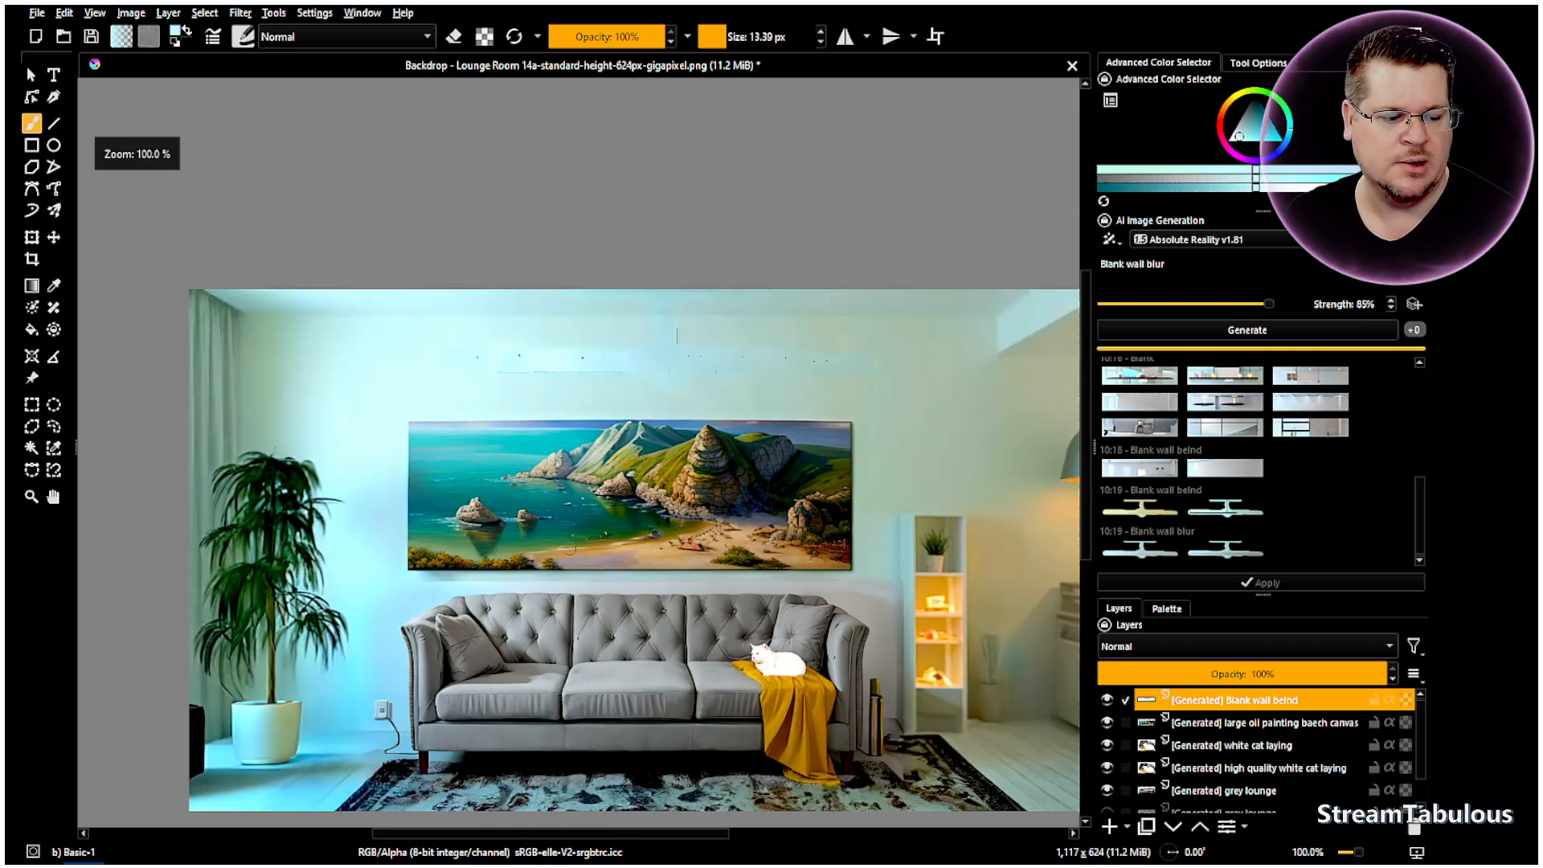
{"action": "scroll", "coordinate": [1261, 762], "scroll_direction": "down", "scroll_amount": 1}
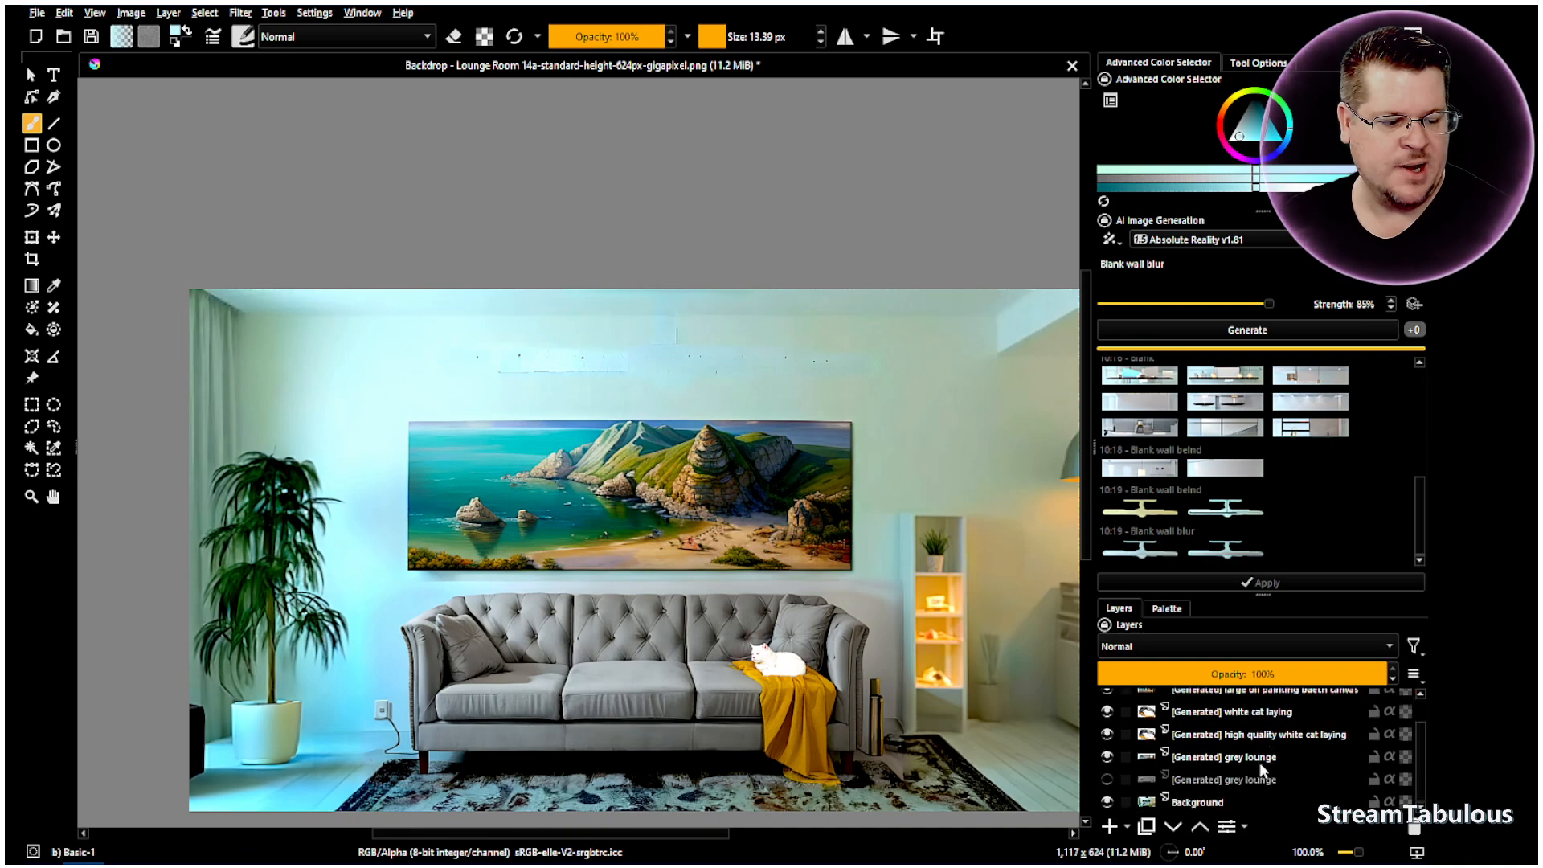
{"action": "left_click", "coordinate": [1208, 803]}
{"action": "scroll", "coordinate": [256, 739], "scroll_direction": "up", "scroll_amount": 1}
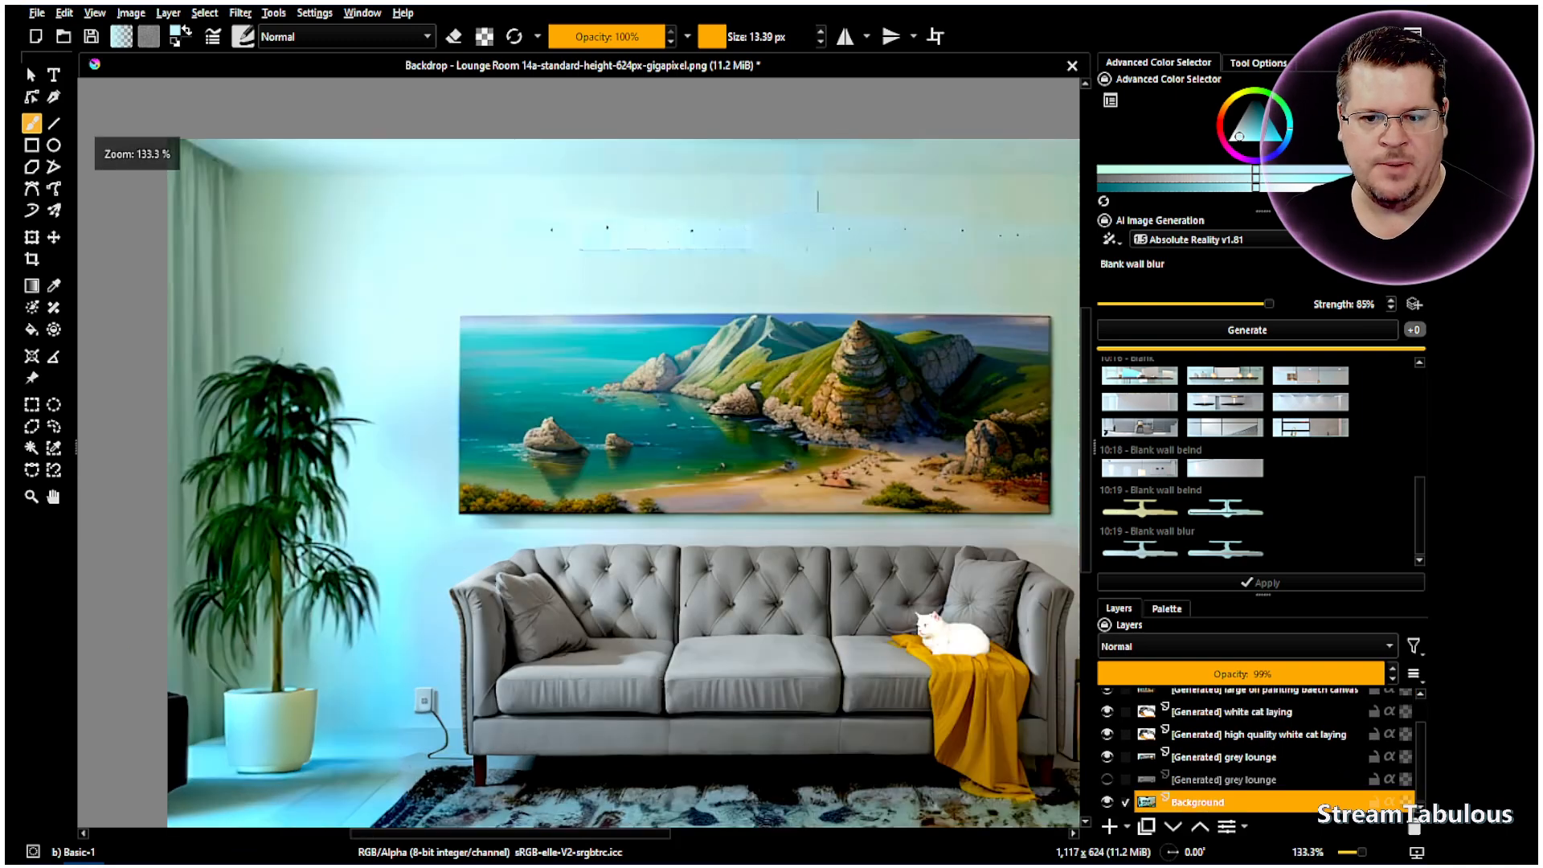
{"action": "left_click", "coordinate": [31, 405]}
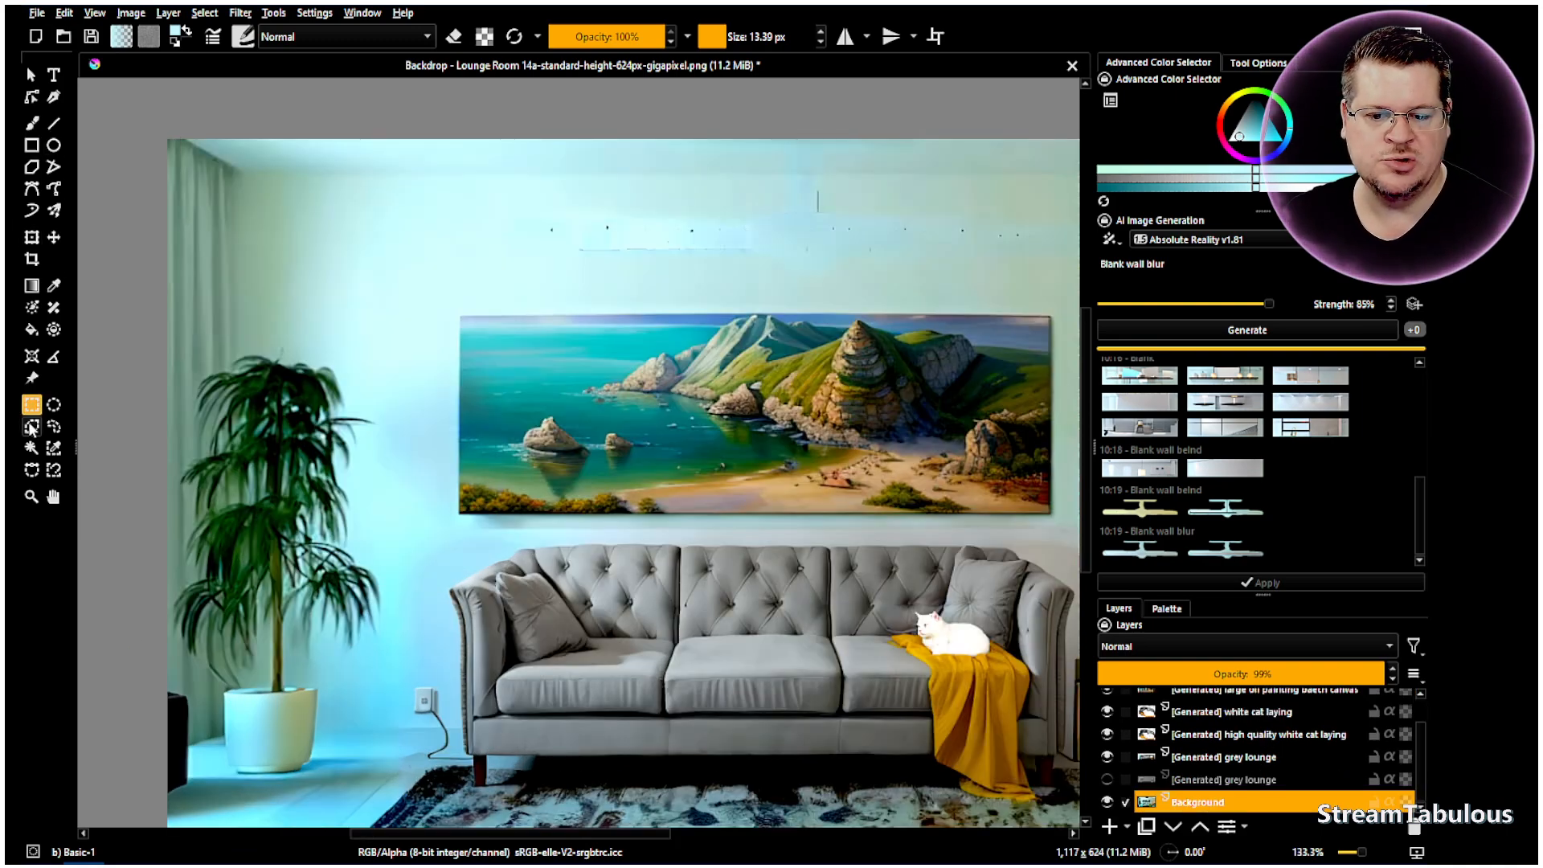
{"action": "left_click_drag", "start_coordinate": [154, 798], "coordinate": [415, 275]}
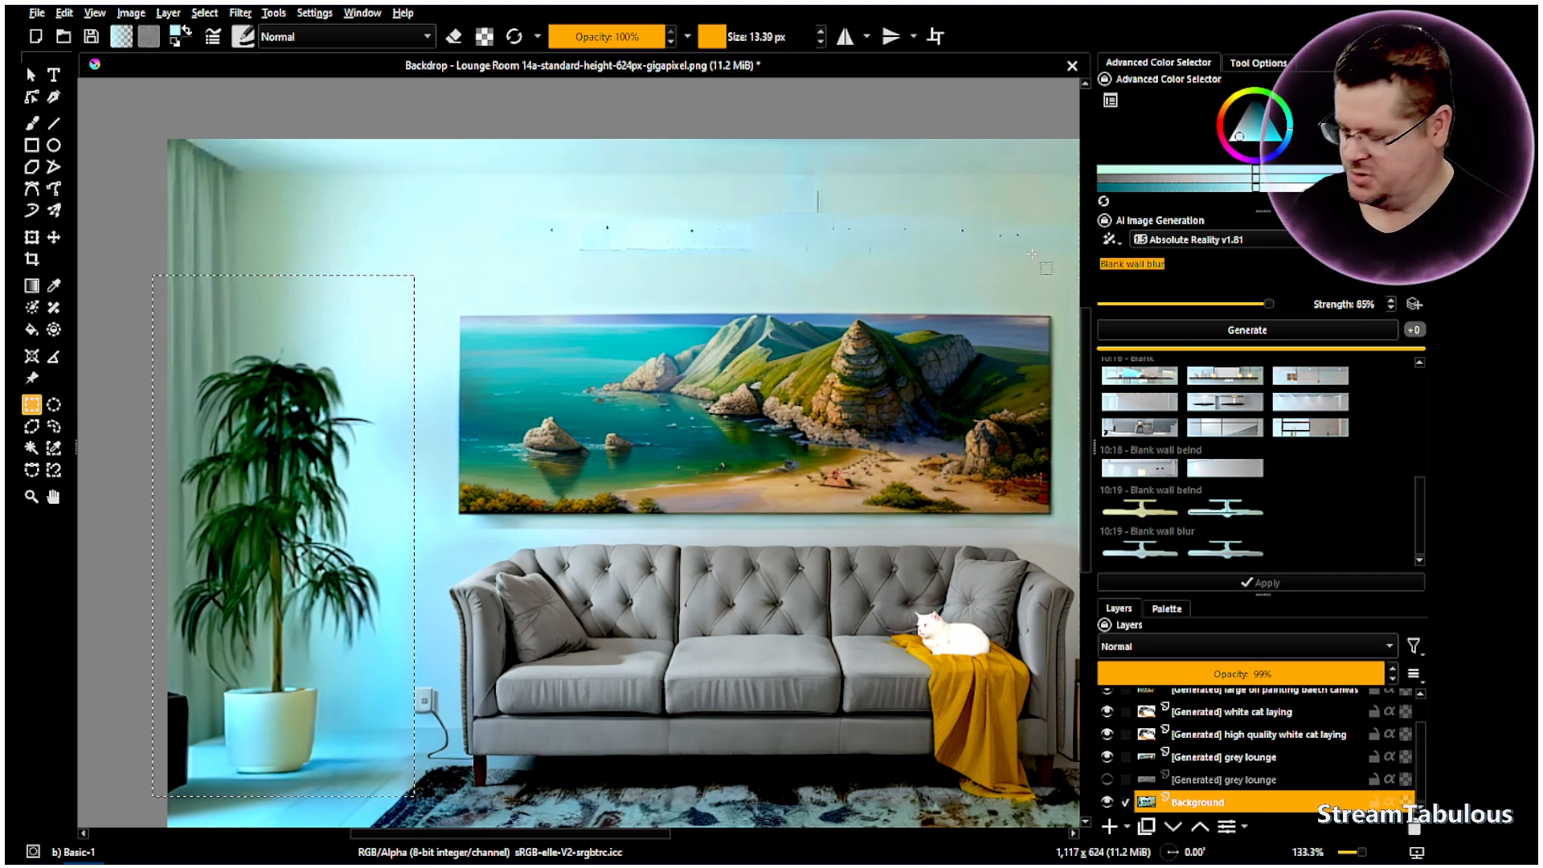
- Generate 'large pot plant' fills in the selection and cancel the extra queued job
{"action": "type", "text": "large pot plant"}
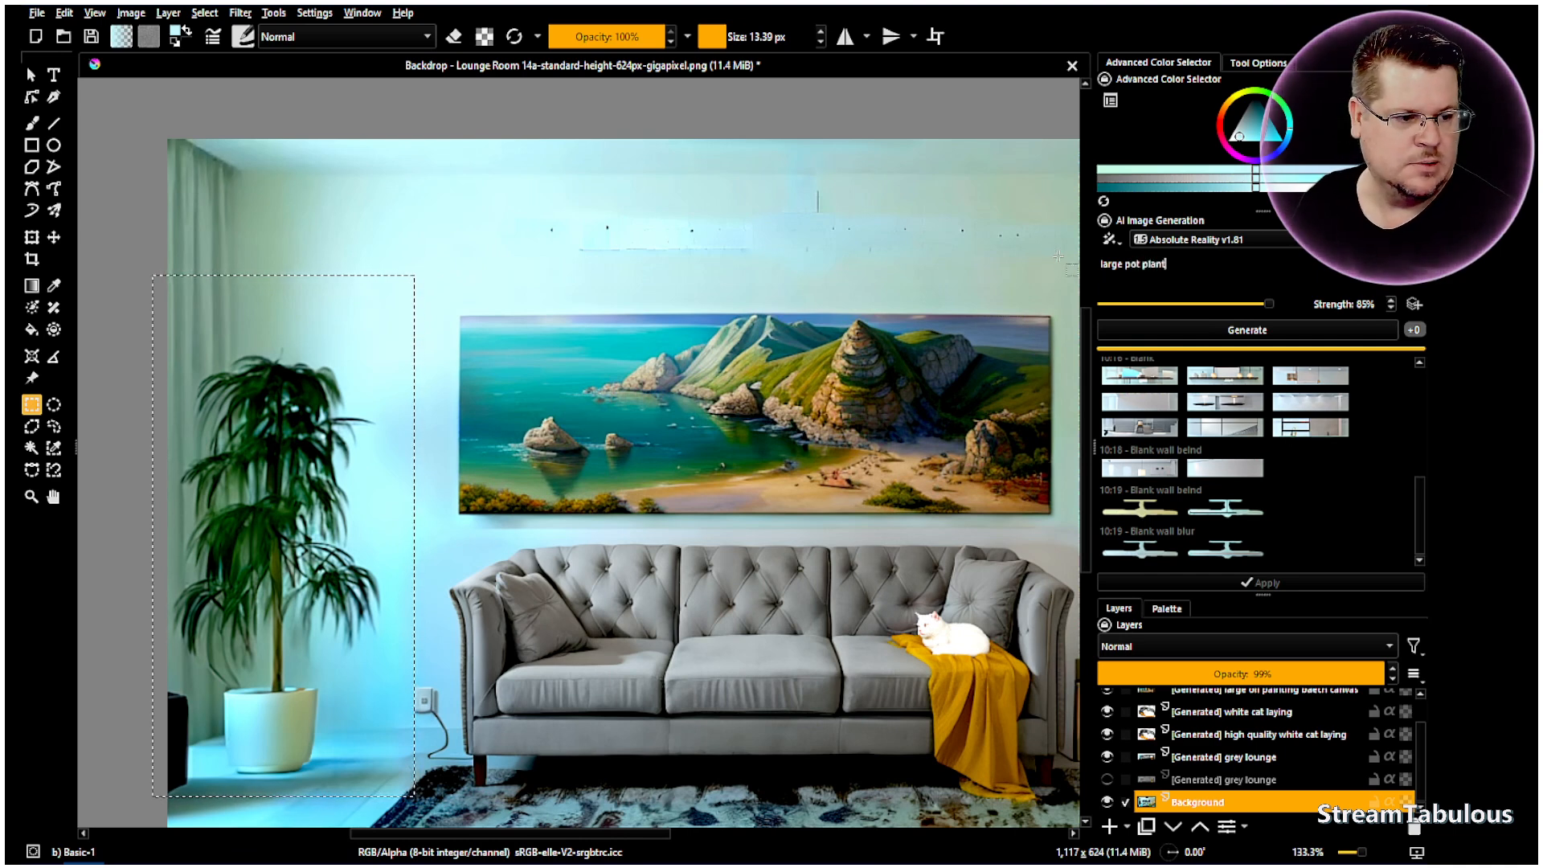
{"action": "left_click", "coordinate": [1194, 330]}
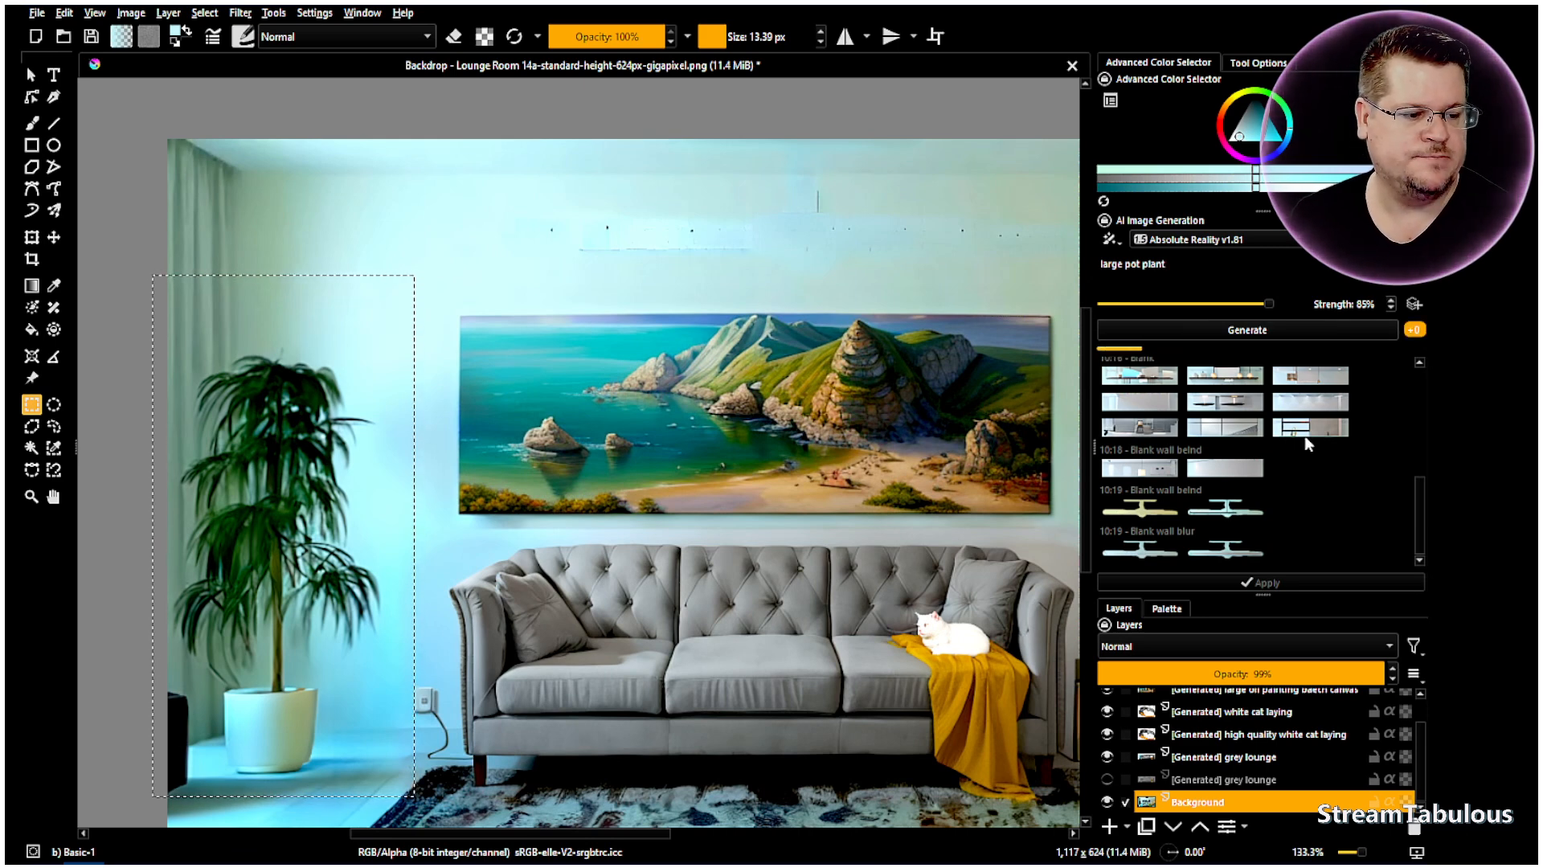
{"action": "left_click", "coordinate": [1267, 326]}
{"action": "left_click", "coordinate": [1267, 327]}
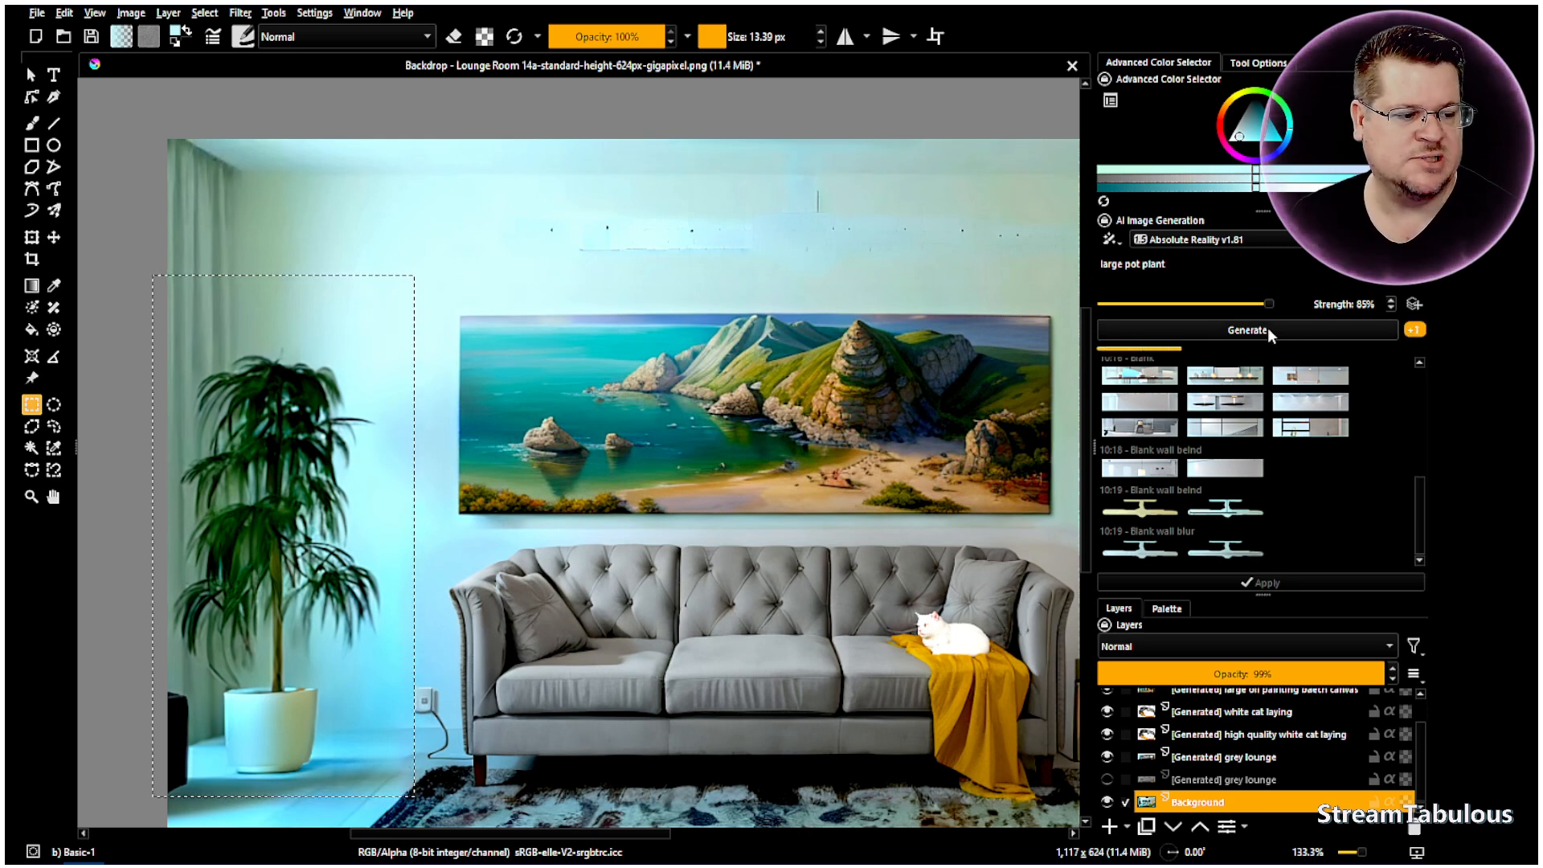
{"action": "left_click", "coordinate": [1415, 332]}
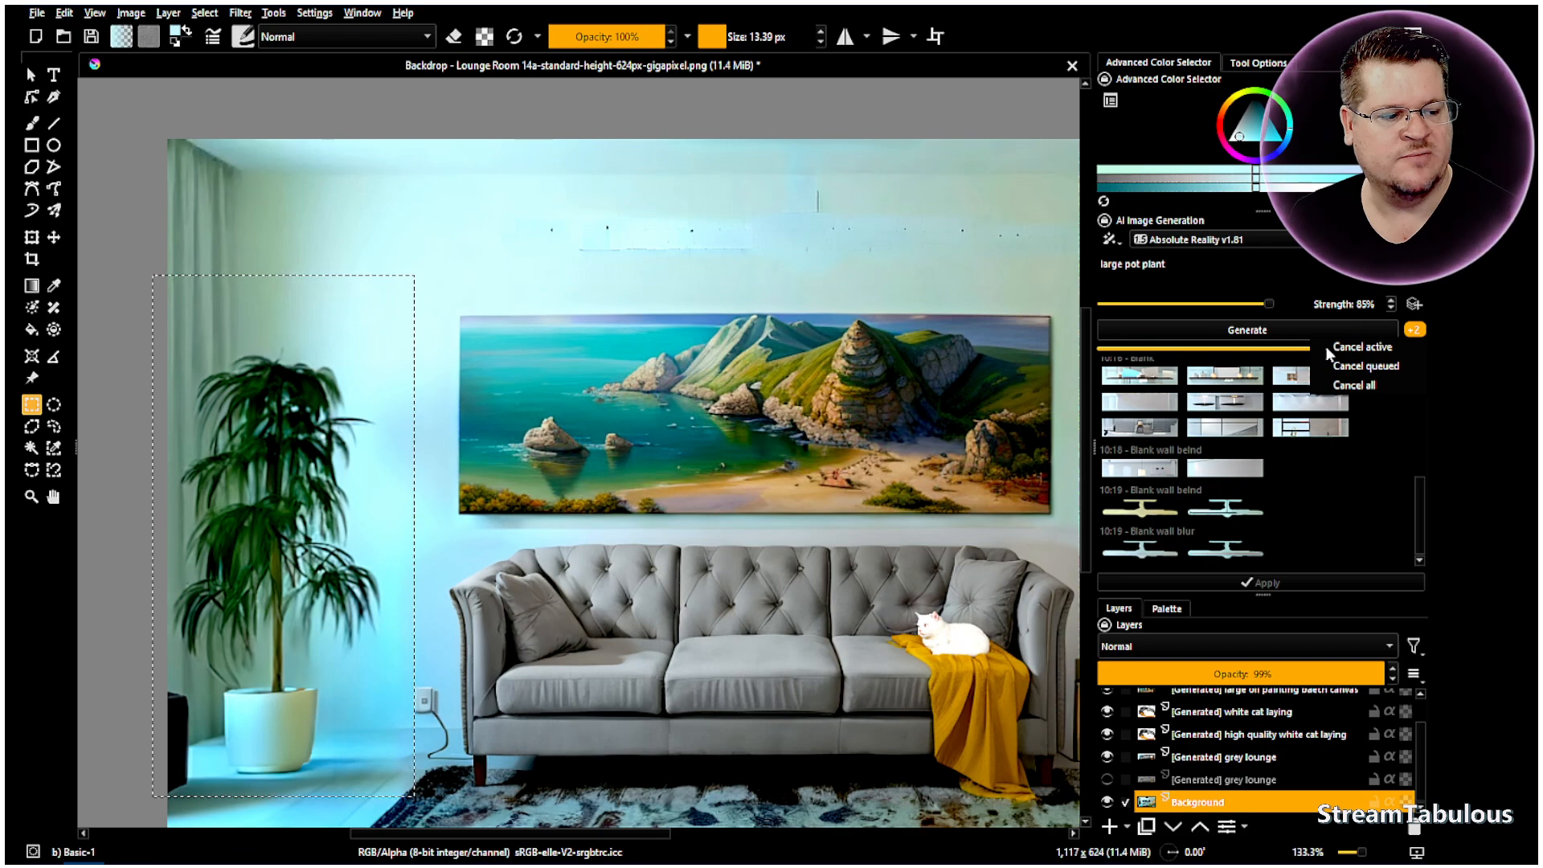
{"action": "left_click", "coordinate": [1388, 367]}
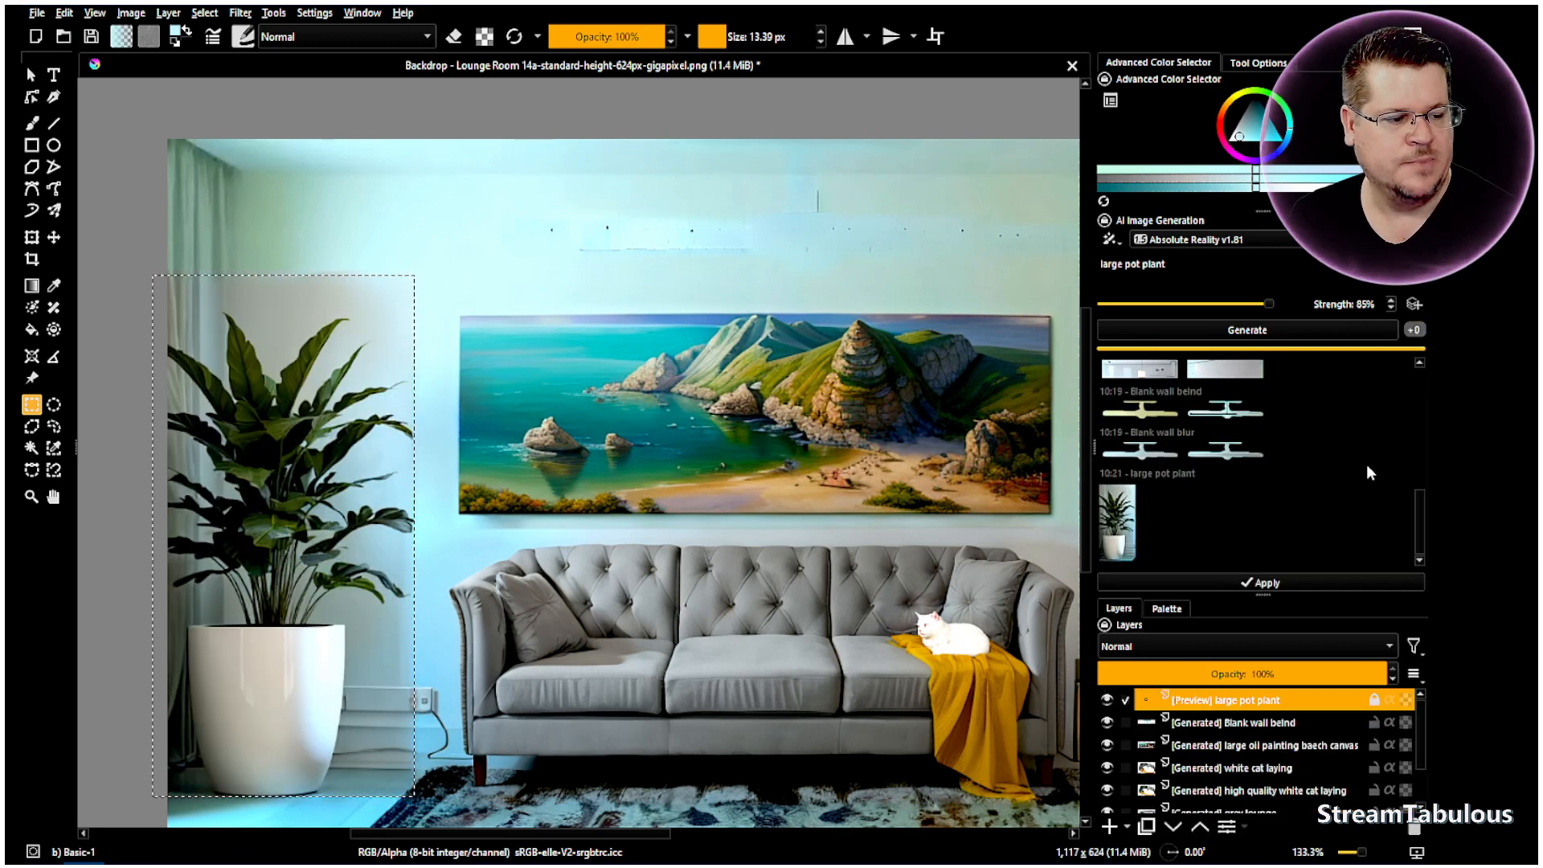
- Apply the white-pot plant result and generate new plants at 75% strength
{"action": "double_click", "coordinate": [1123, 545]}
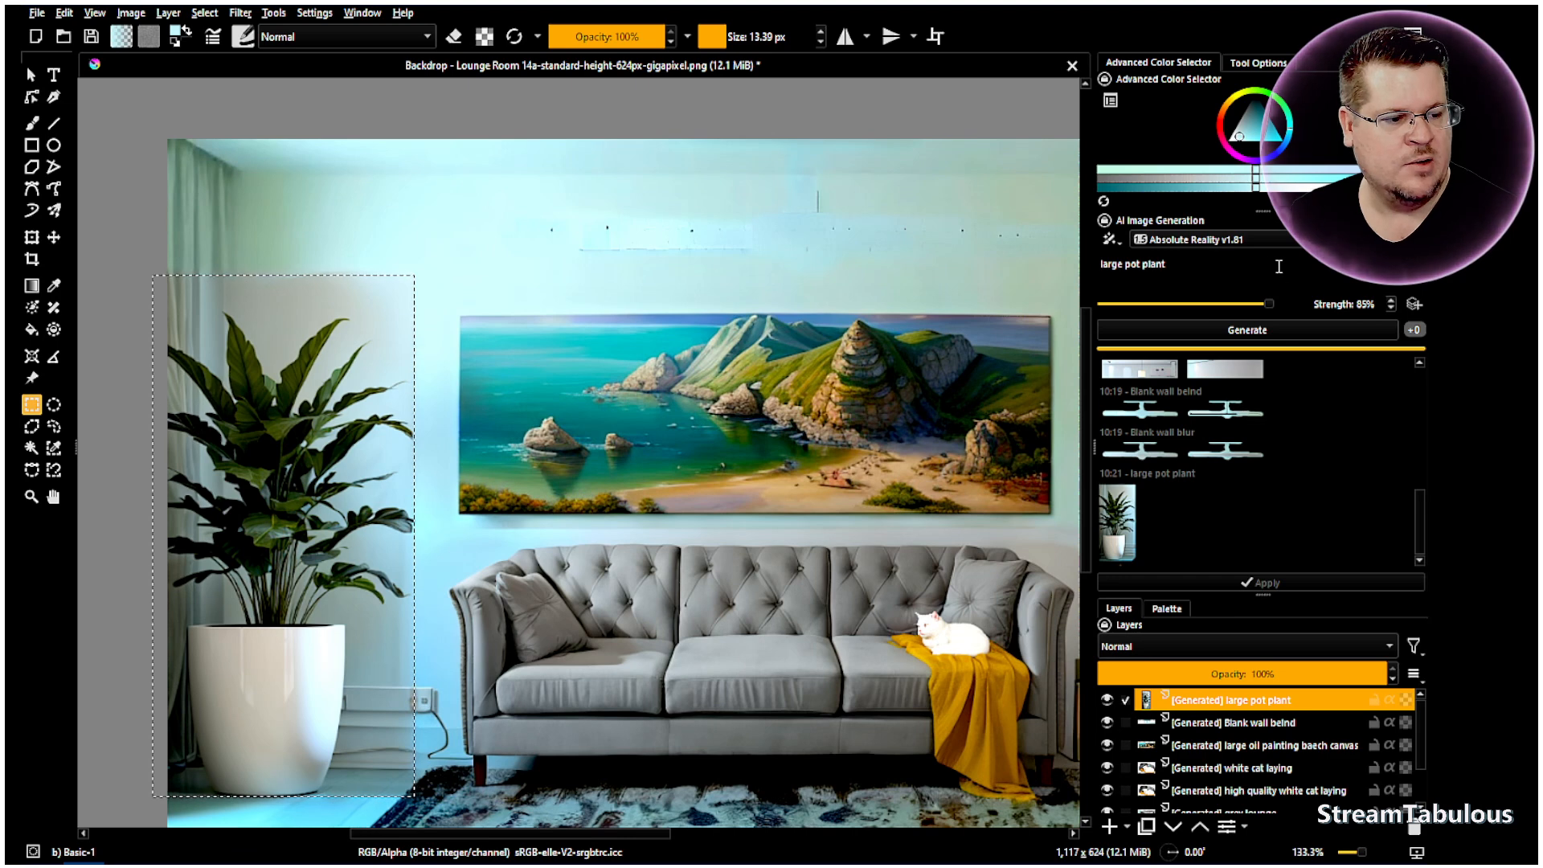
{"action": "left_click", "coordinate": [1370, 306]}
{"action": "scroll", "coordinate": [1370, 306], "scroll_direction": "down", "scroll_amount": 2}
{"action": "left_click", "coordinate": [1289, 336]}
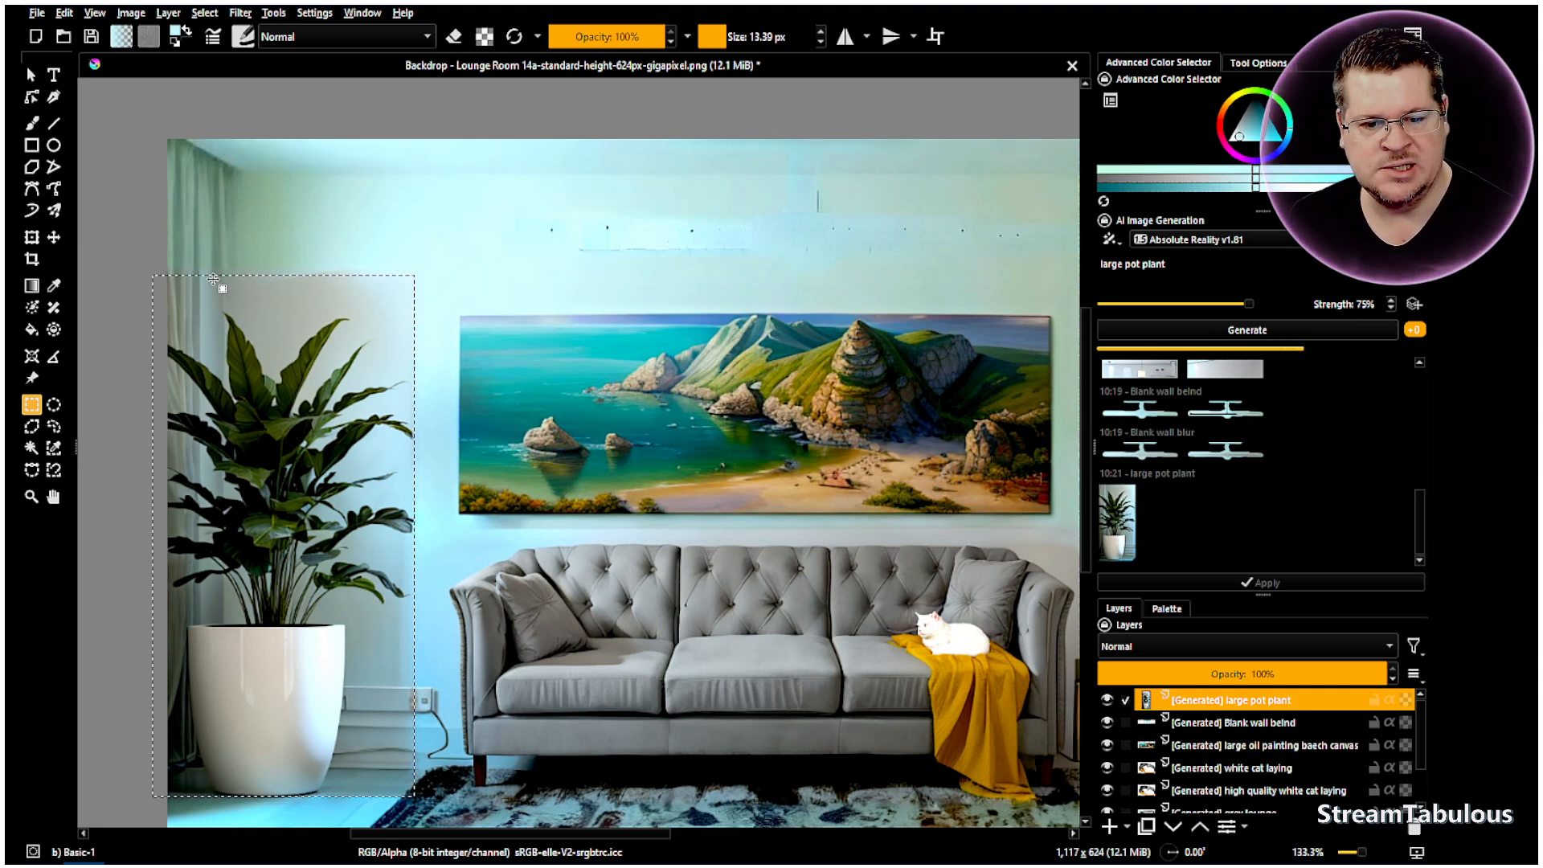
- Deselect, then select a narrower rectangle around the plant on the Background layer
{"action": "left_click_drag", "start_coordinate": [411, 624], "coordinate": [385, 671]}
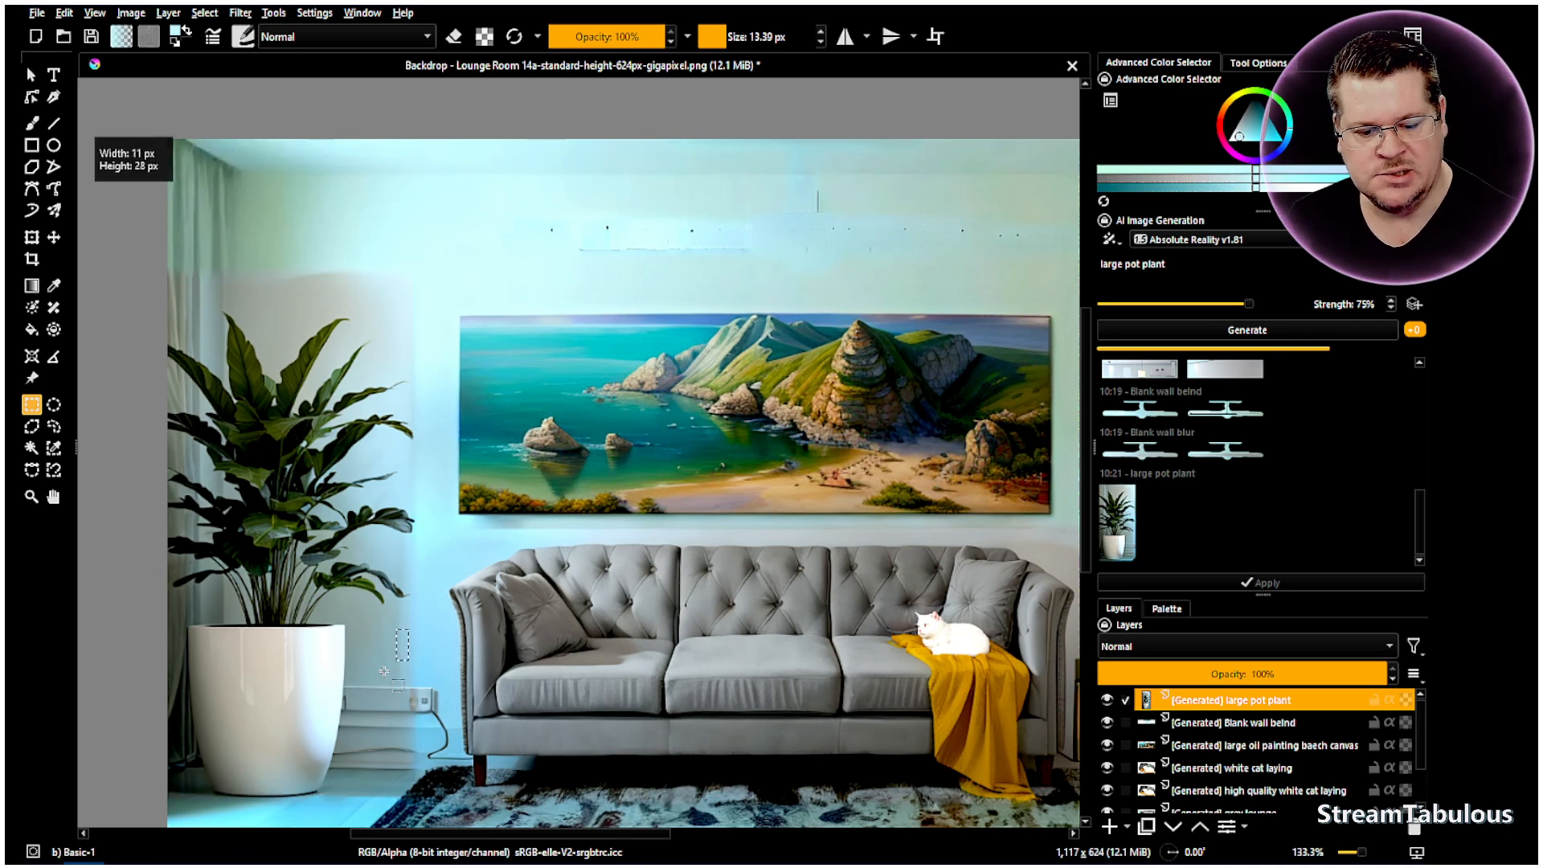
{"action": "right_click", "coordinate": [442, 457]}
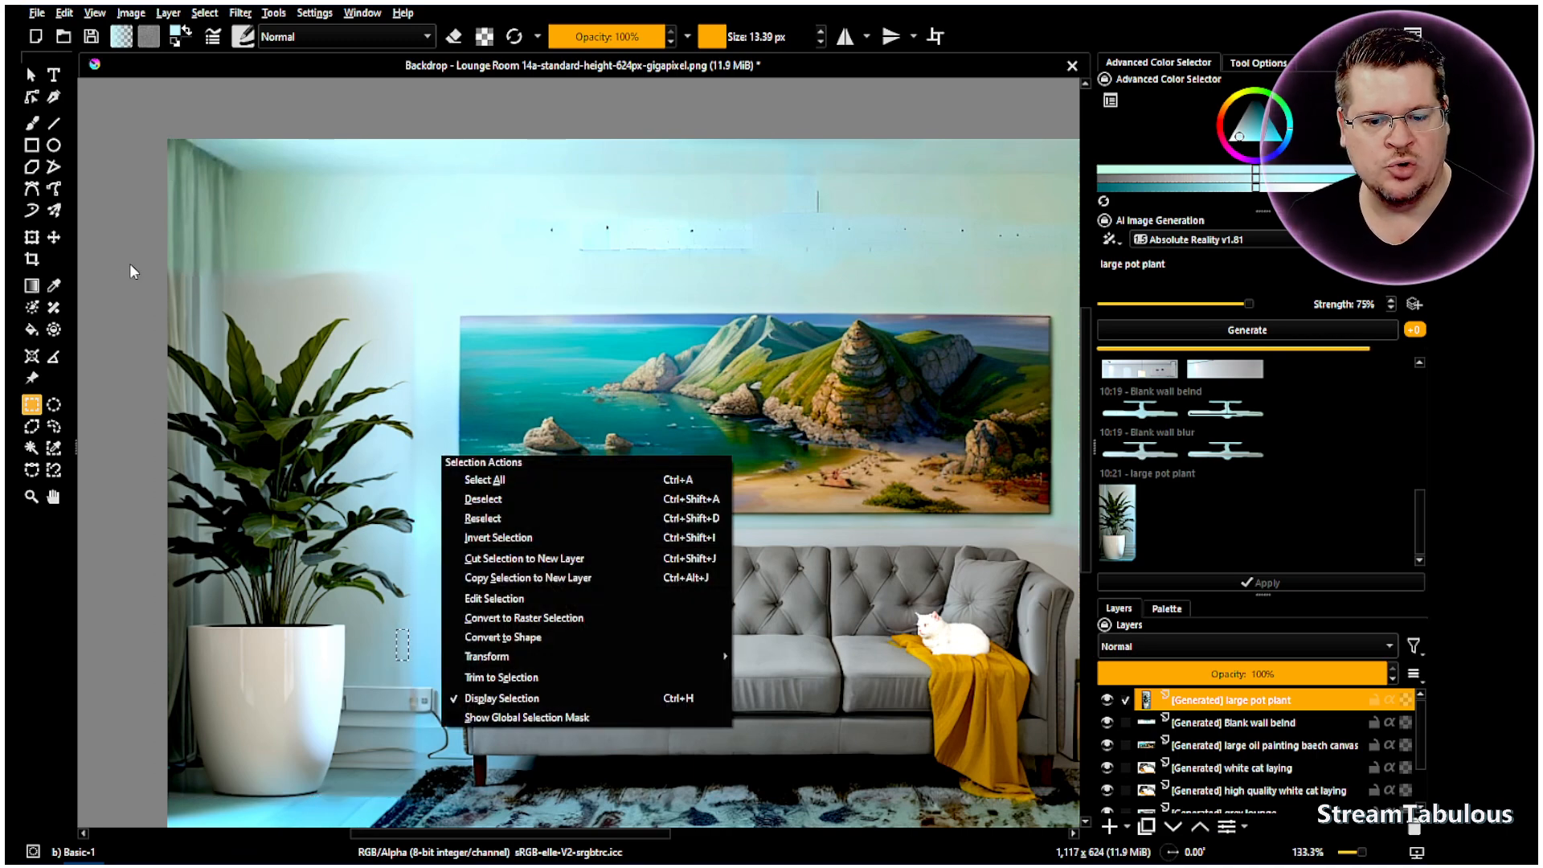
{"action": "left_click", "coordinate": [565, 385]}
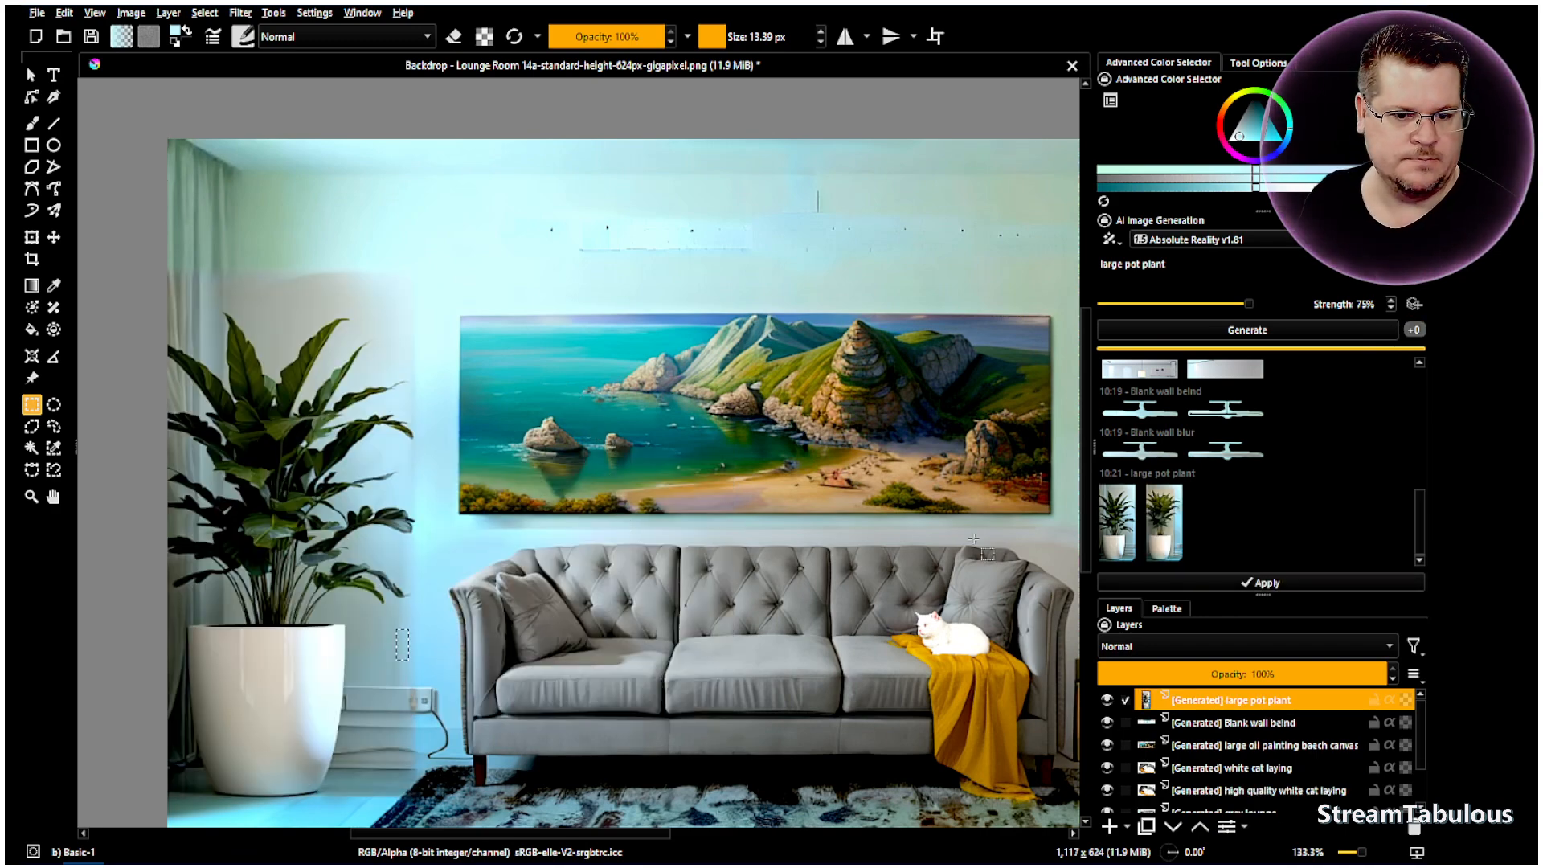
{"action": "left_click", "coordinate": [1182, 523]}
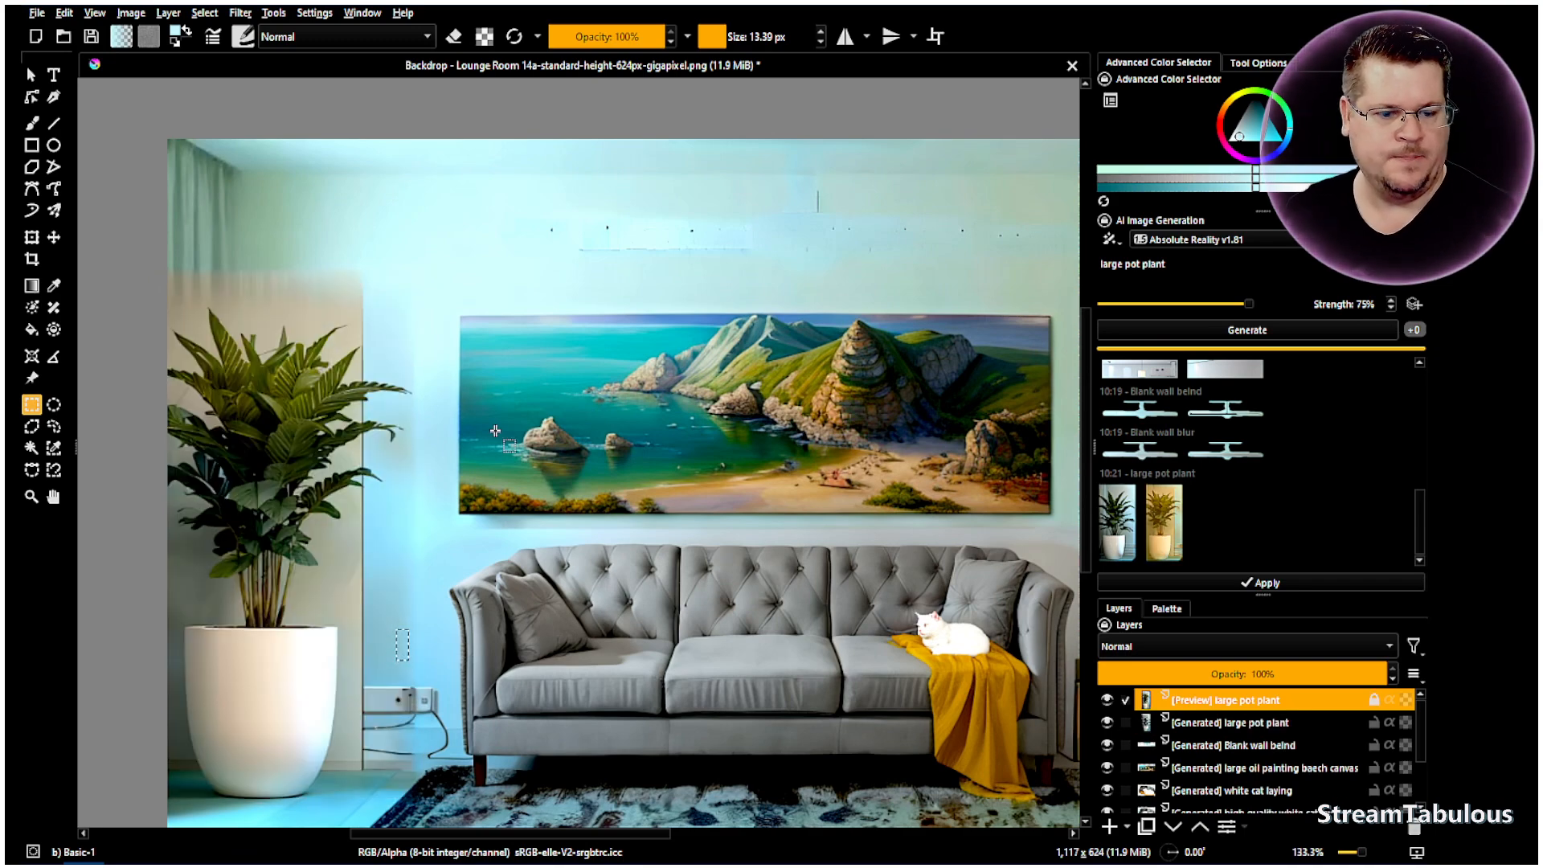
{"action": "scroll", "coordinate": [1230, 751], "scroll_direction": "down", "scroll_amount": 3}
{"action": "left_click", "coordinate": [1180, 802]}
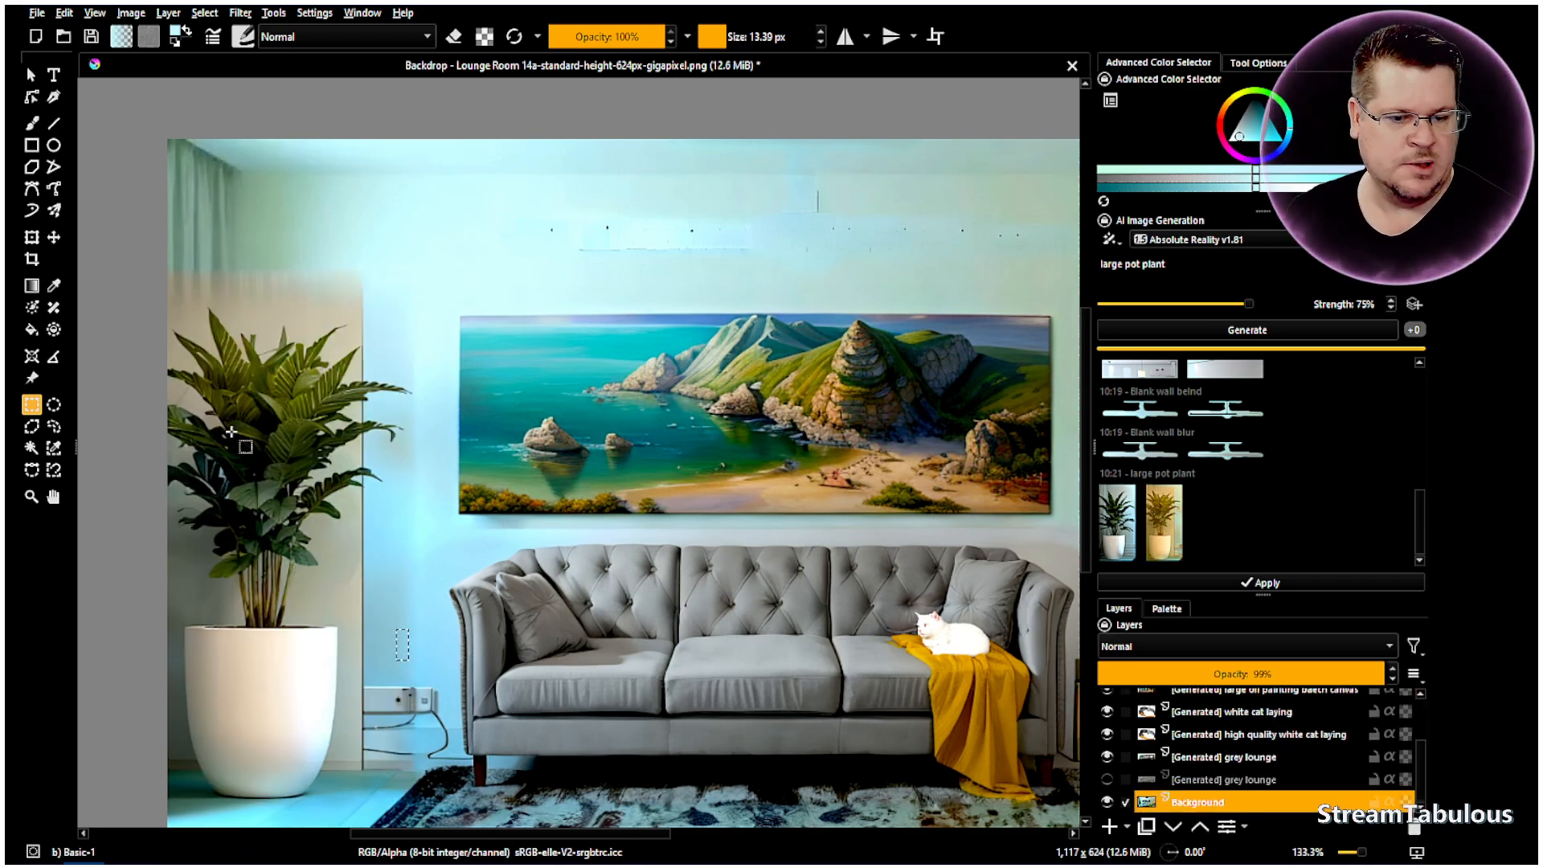
{"action": "left_click_drag", "start_coordinate": [152, 262], "coordinate": [369, 814]}
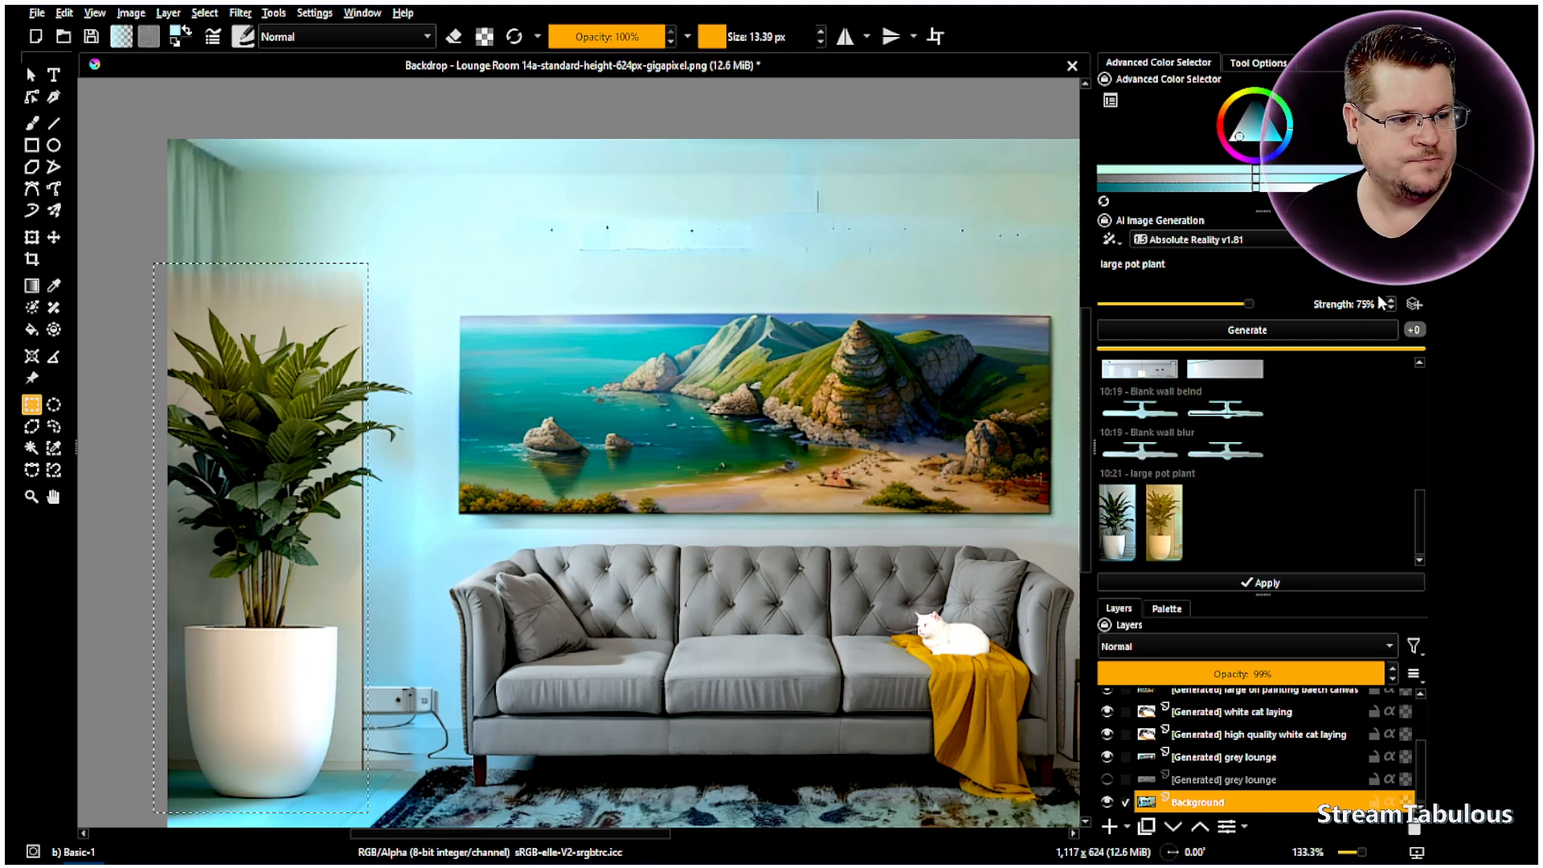
- Generate new pot plant variations at lower strength and preview the first two 10:22 results
{"action": "scroll", "coordinate": [1375, 305], "scroll_direction": "down", "scroll_amount": 1}
{"action": "scroll", "coordinate": [1375, 305], "scroll_direction": "down", "scroll_amount": 2}
{"action": "left_click", "coordinate": [1334, 330]}
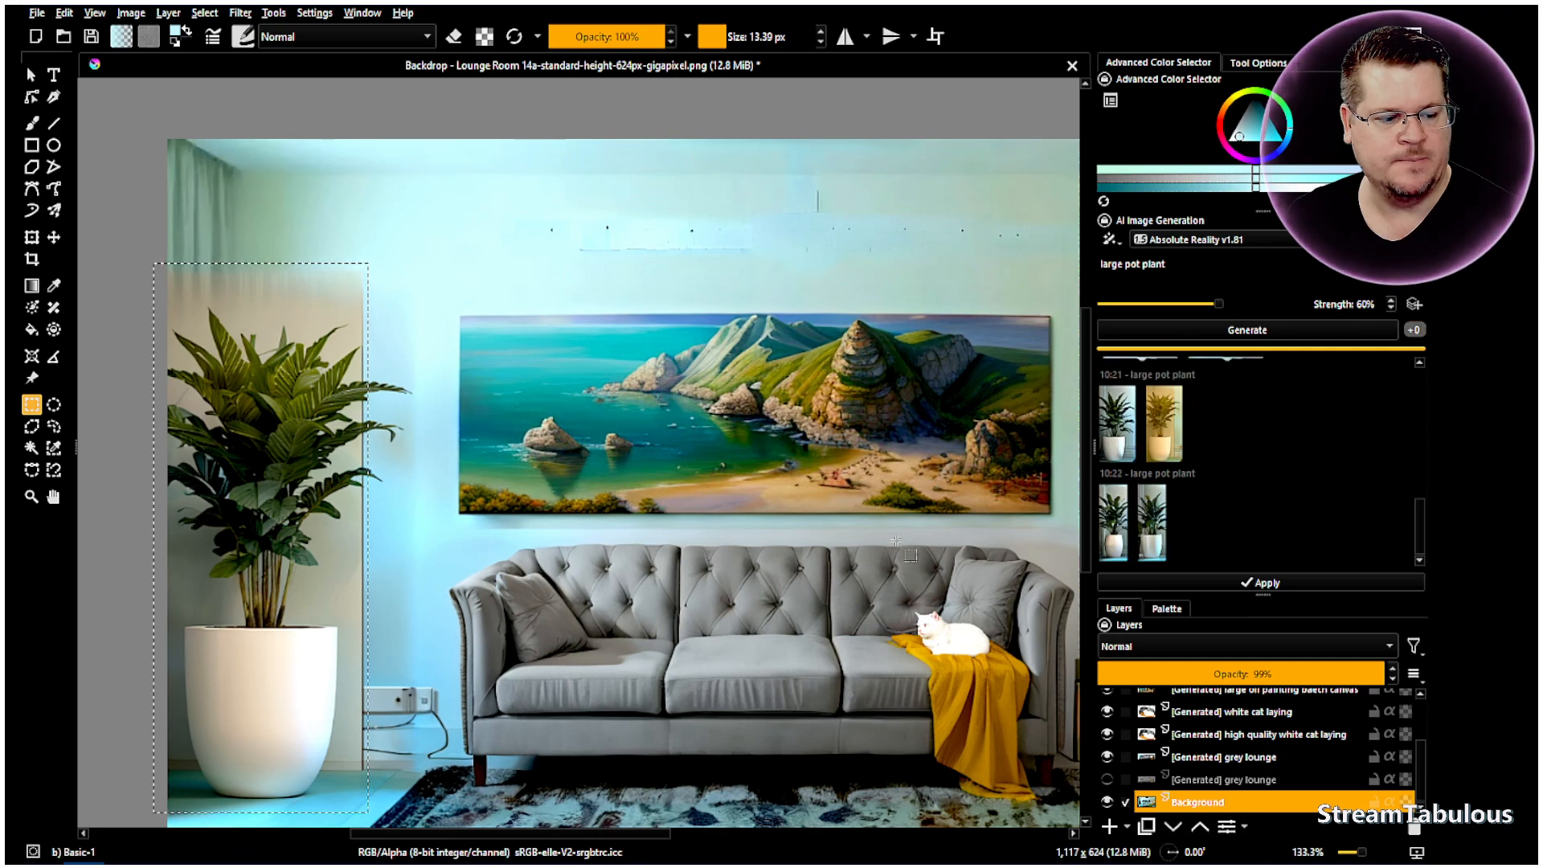
{"action": "left_click", "coordinate": [1121, 524]}
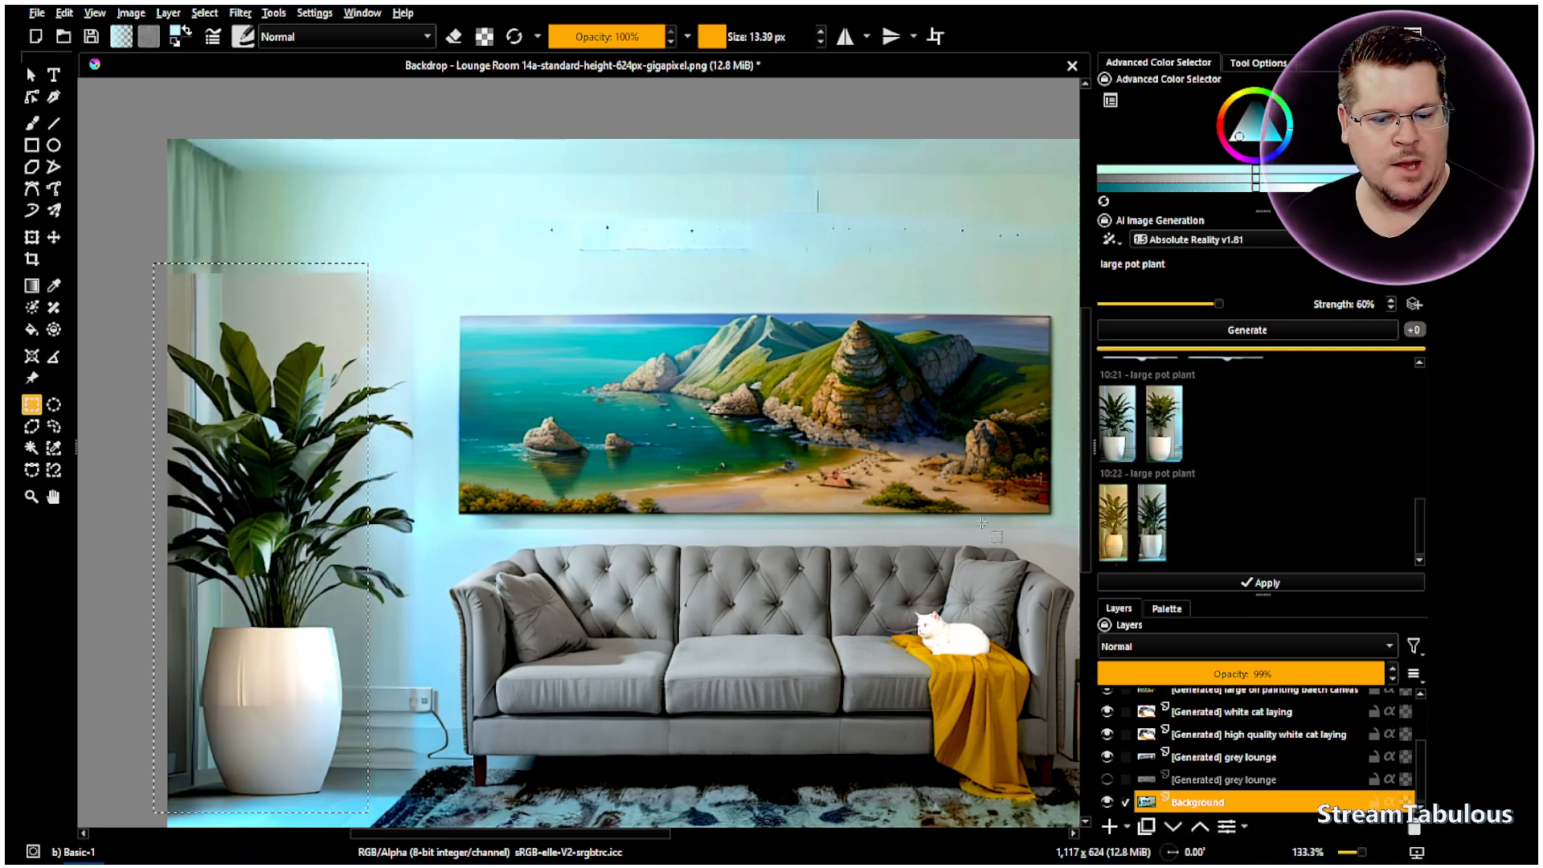
{"action": "left_click", "coordinate": [1155, 524]}
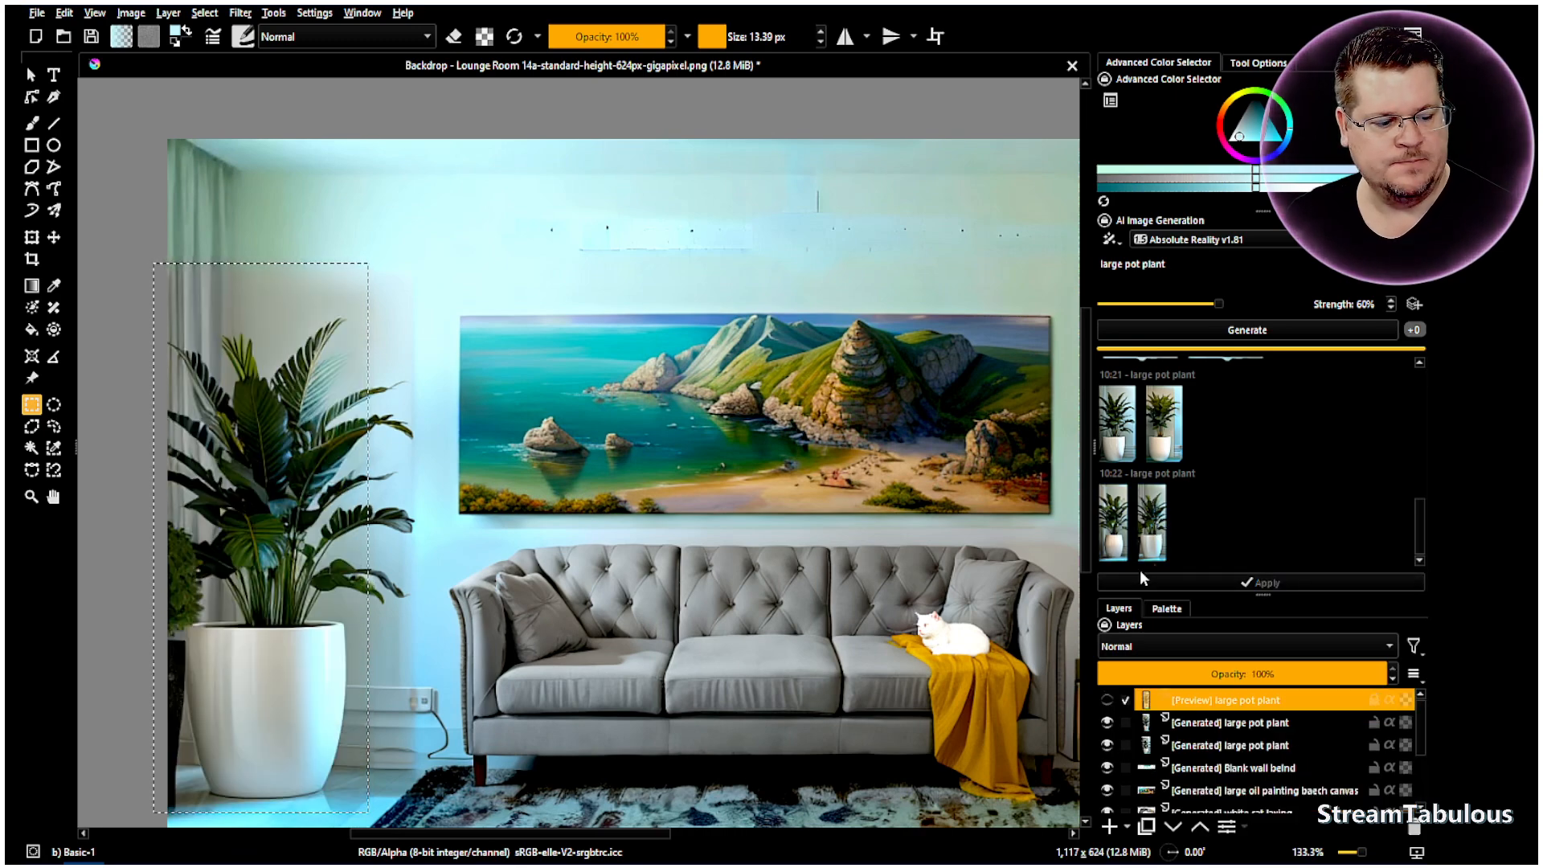
- Toggle the applied pot plant layers and compare the 10:22 variations, ending on the third
{"action": "left_click", "coordinate": [1109, 723]}
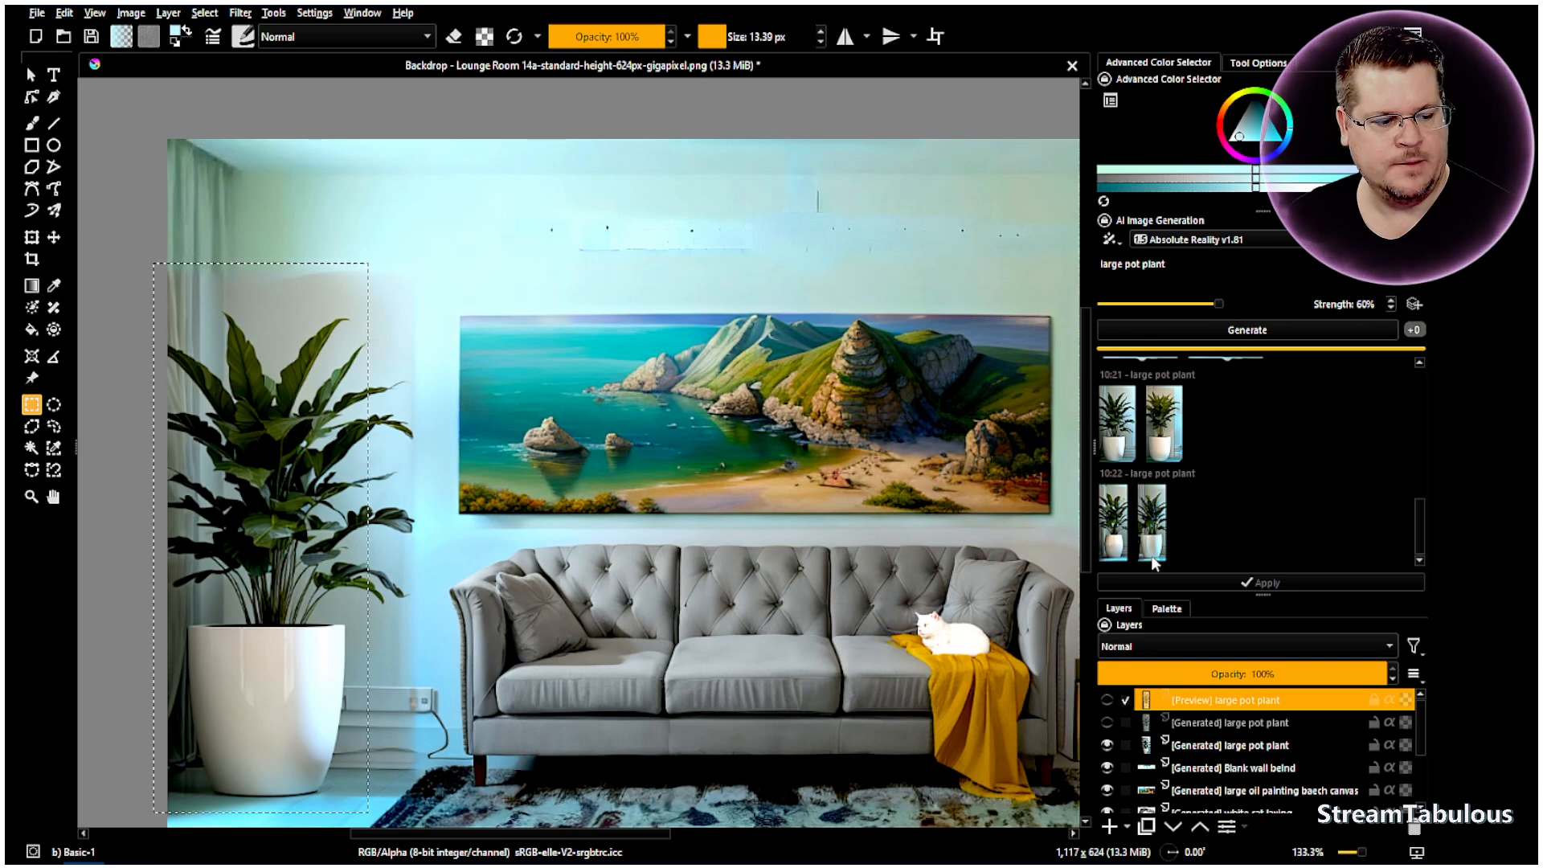
{"action": "left_click", "coordinate": [1108, 746]}
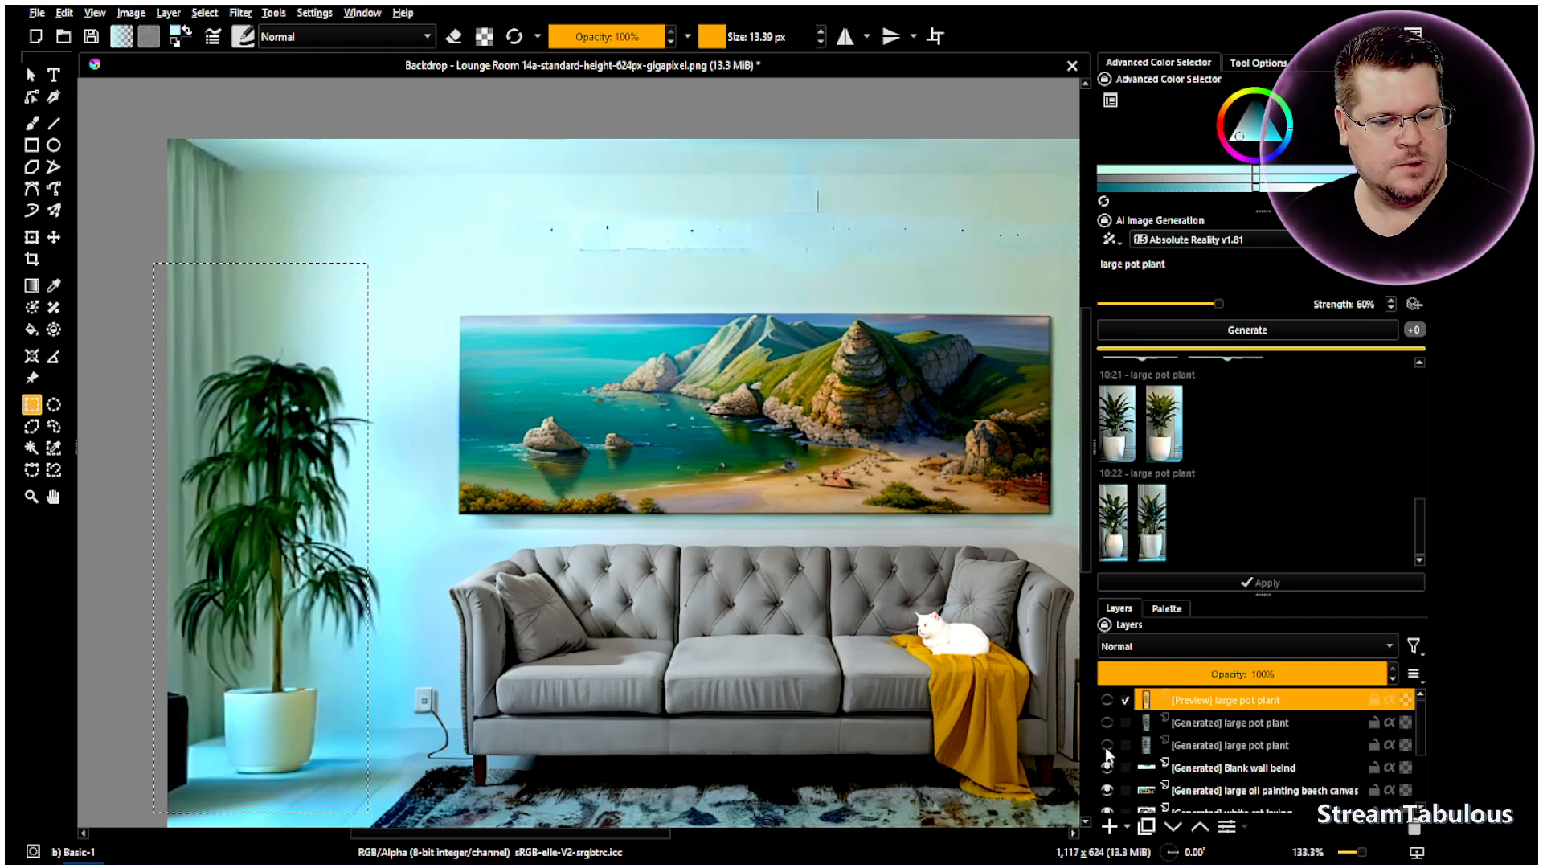
{"action": "left_click", "coordinate": [1107, 746]}
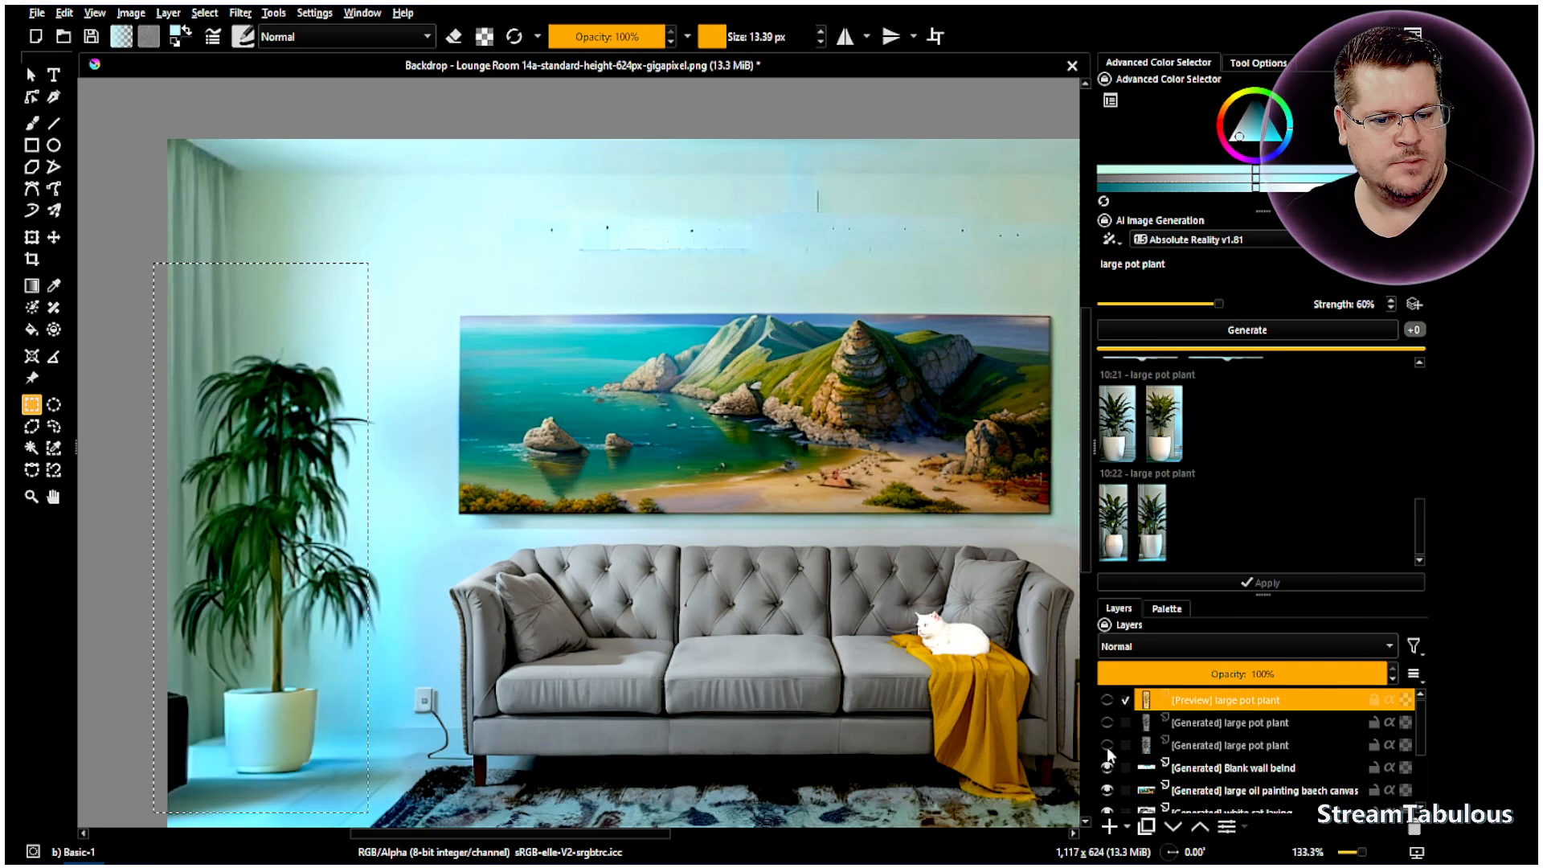
{"action": "left_click", "coordinate": [1107, 746]}
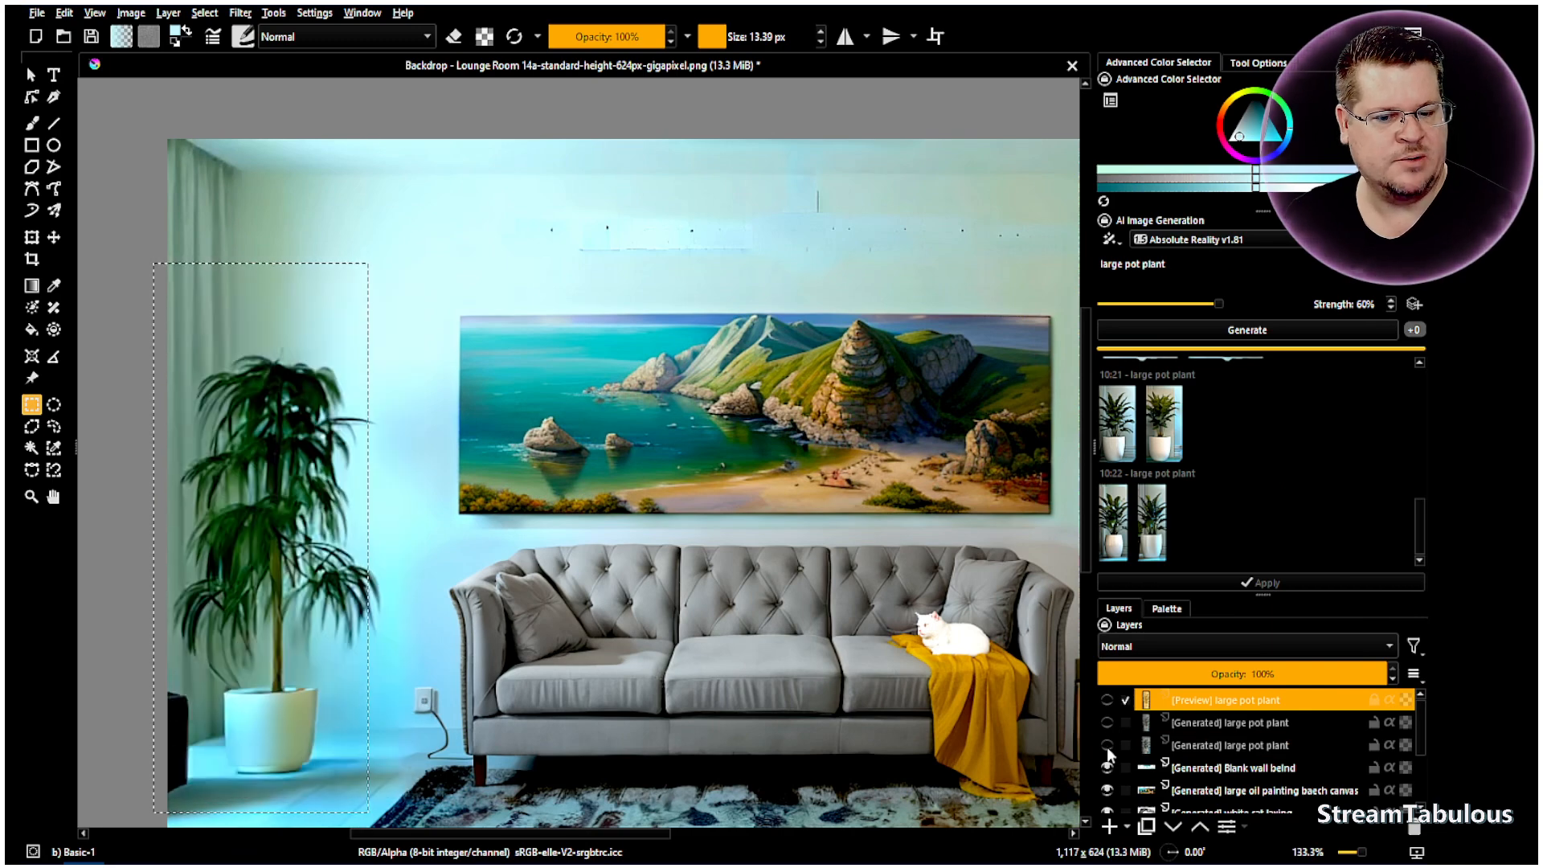
{"action": "left_click", "coordinate": [1107, 746]}
{"action": "left_click", "coordinate": [1152, 528]}
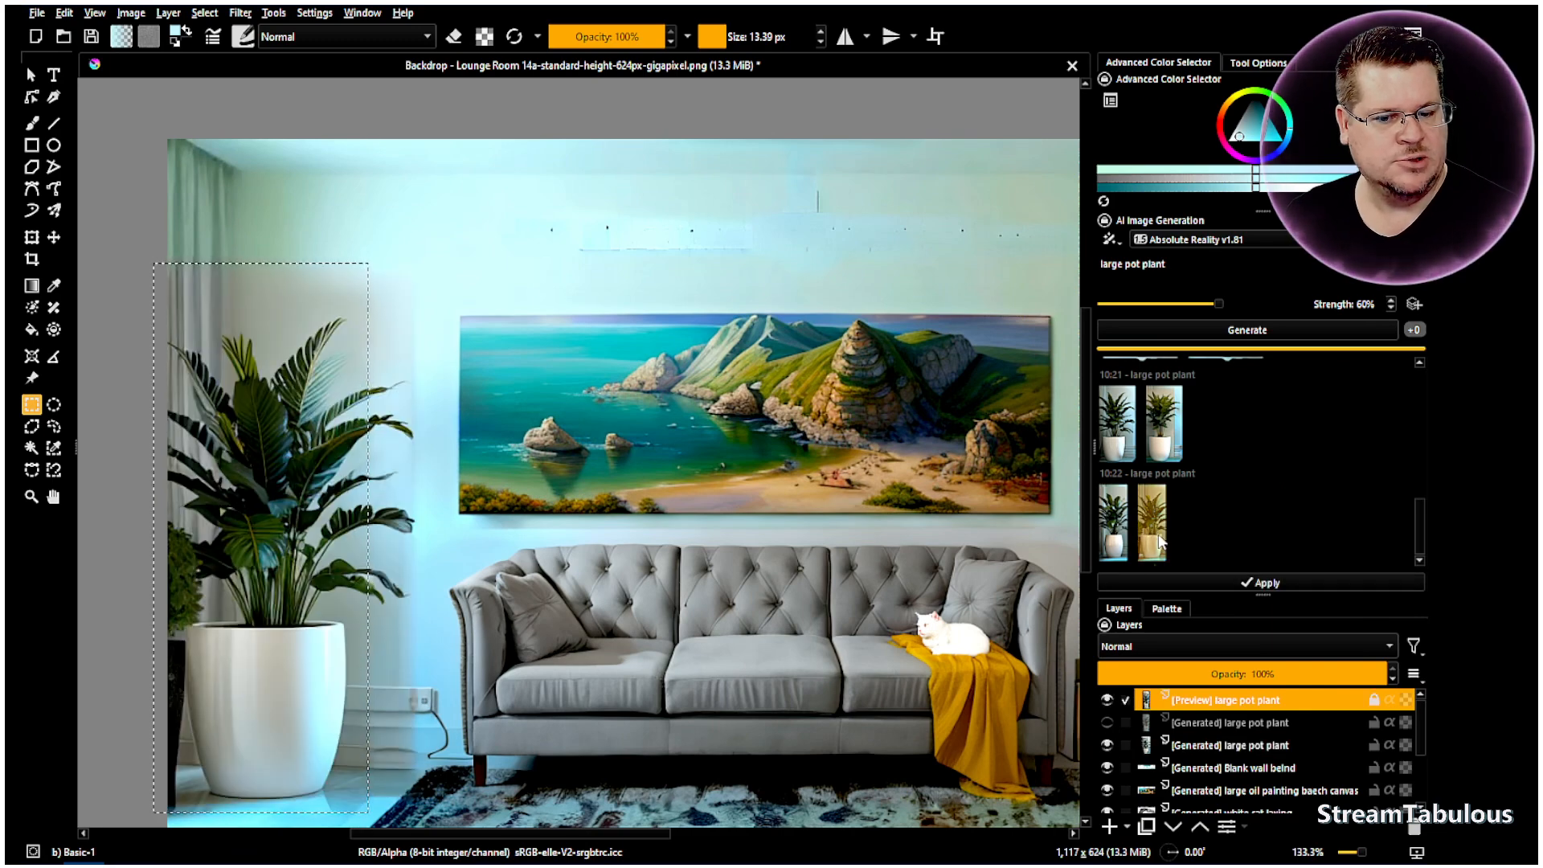
{"action": "left_click", "coordinate": [1114, 537]}
{"action": "left_click", "coordinate": [1155, 537]}
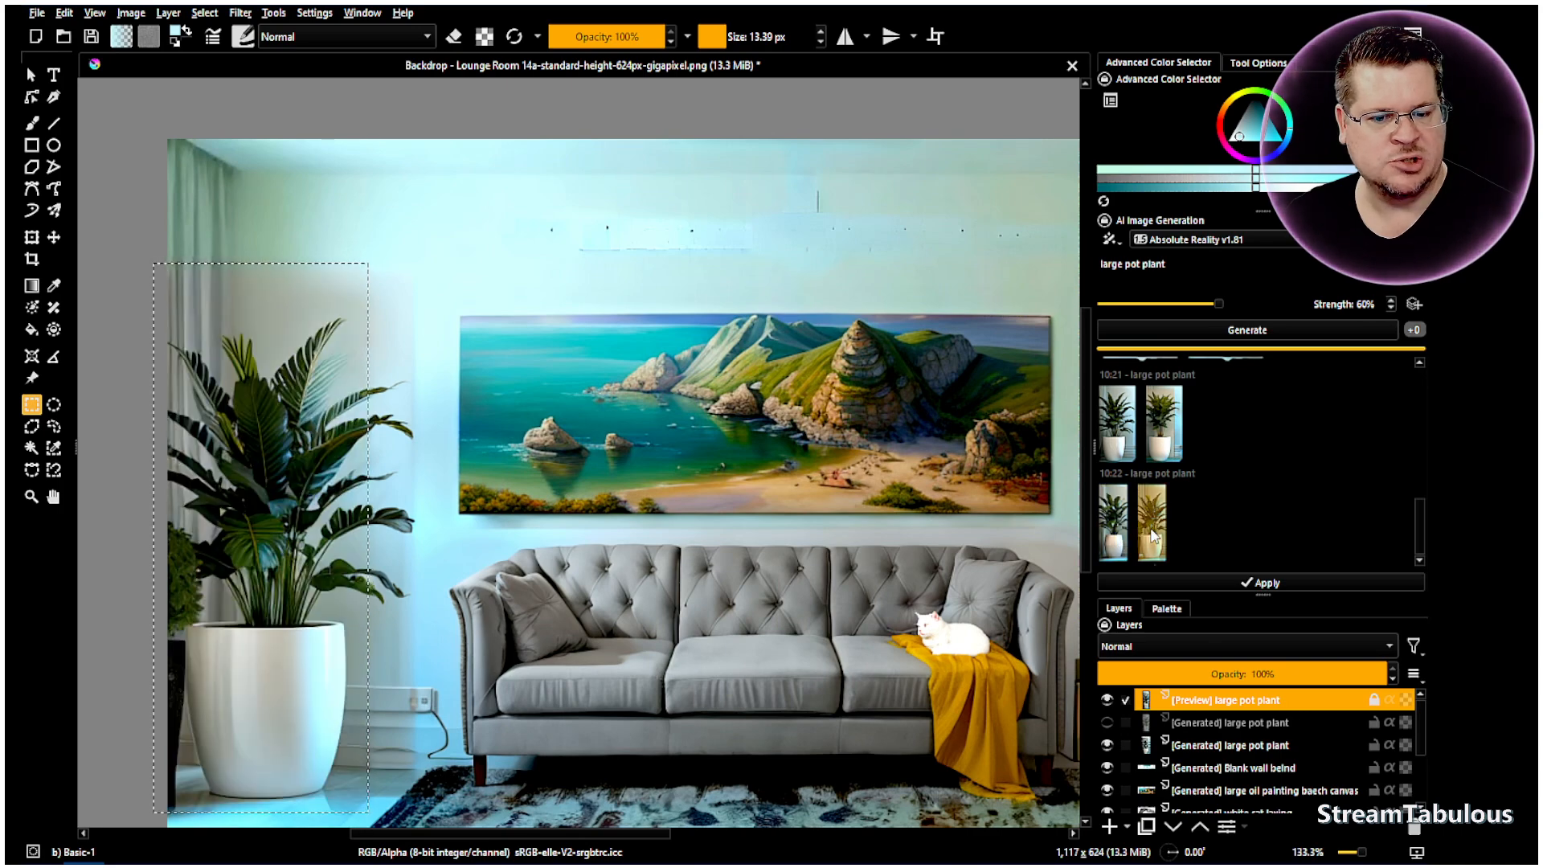
{"action": "left_click", "coordinate": [1113, 530]}
{"action": "left_click", "coordinate": [1152, 530]}
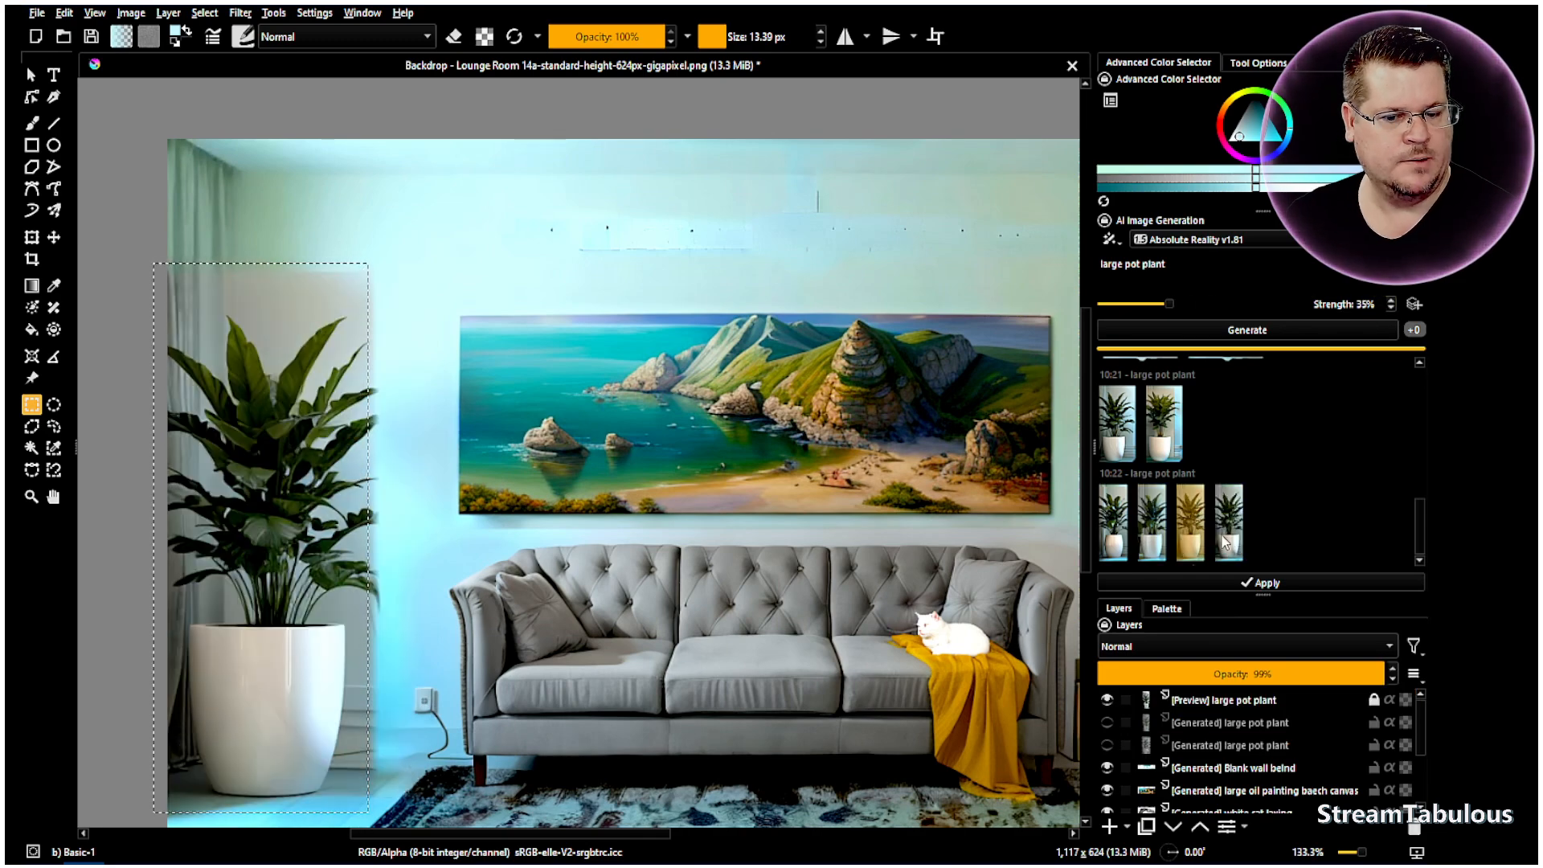
{"action": "left_click", "coordinate": [1224, 535]}
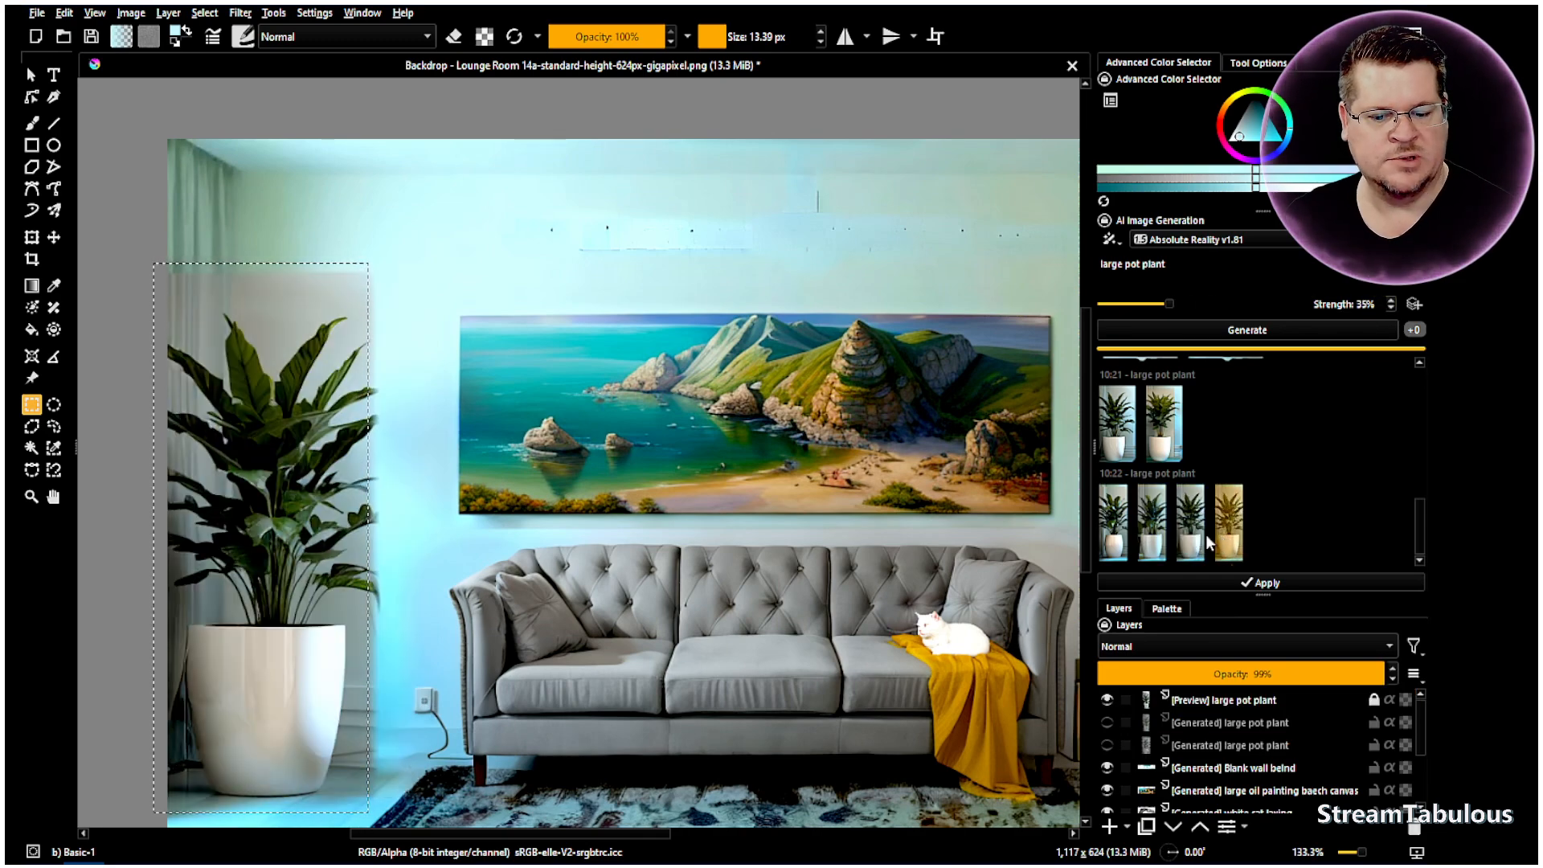
{"action": "left_click", "coordinate": [1197, 537]}
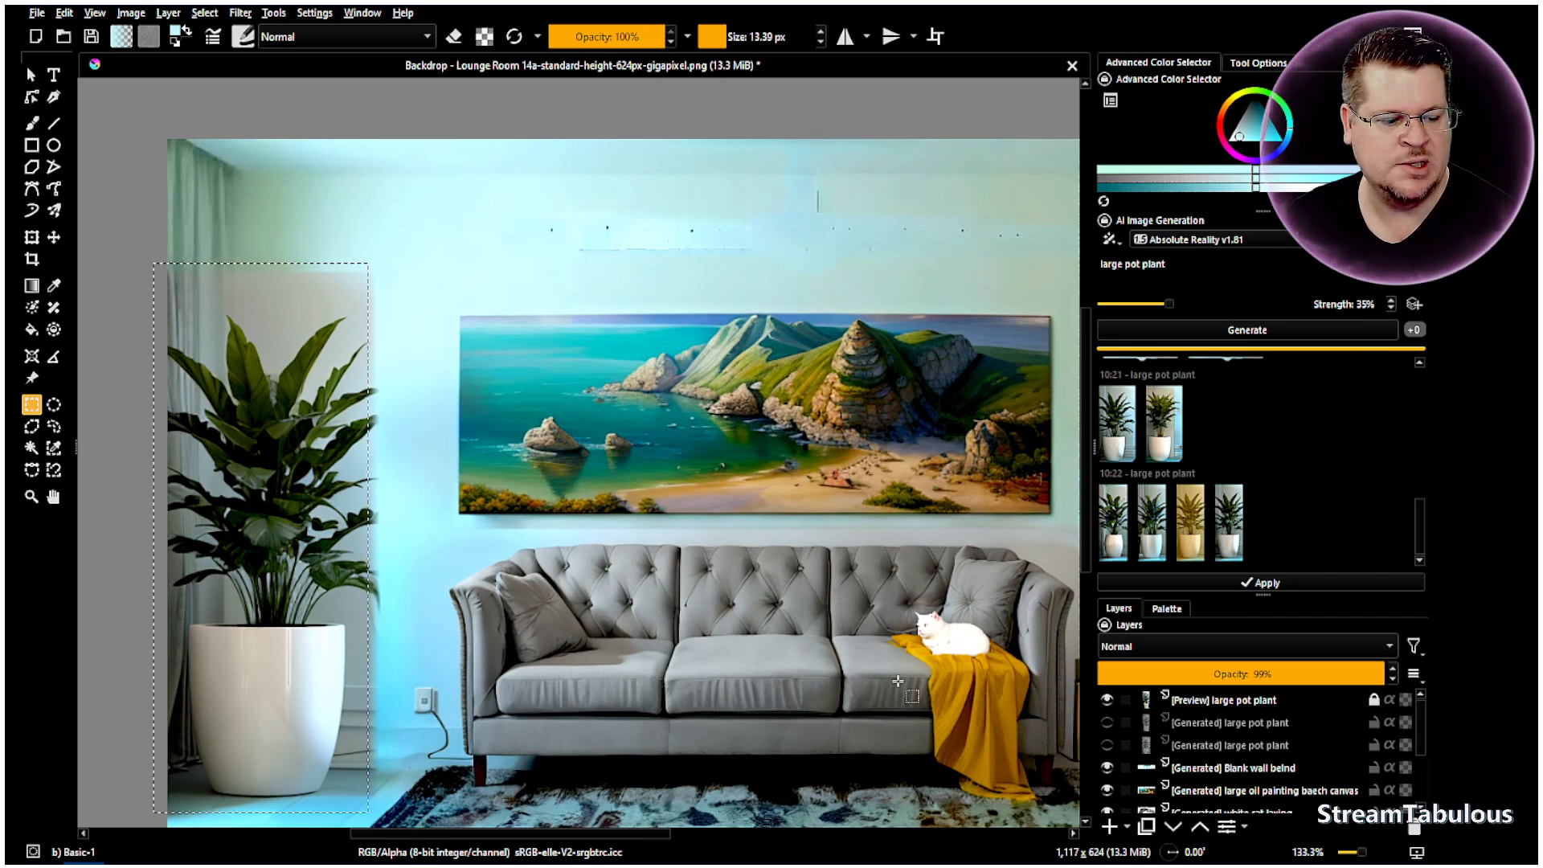
- Clear the selection and hide the [Preview] large pot plant layer so the original palm shows
{"action": "right_click", "coordinate": [676, 351]}
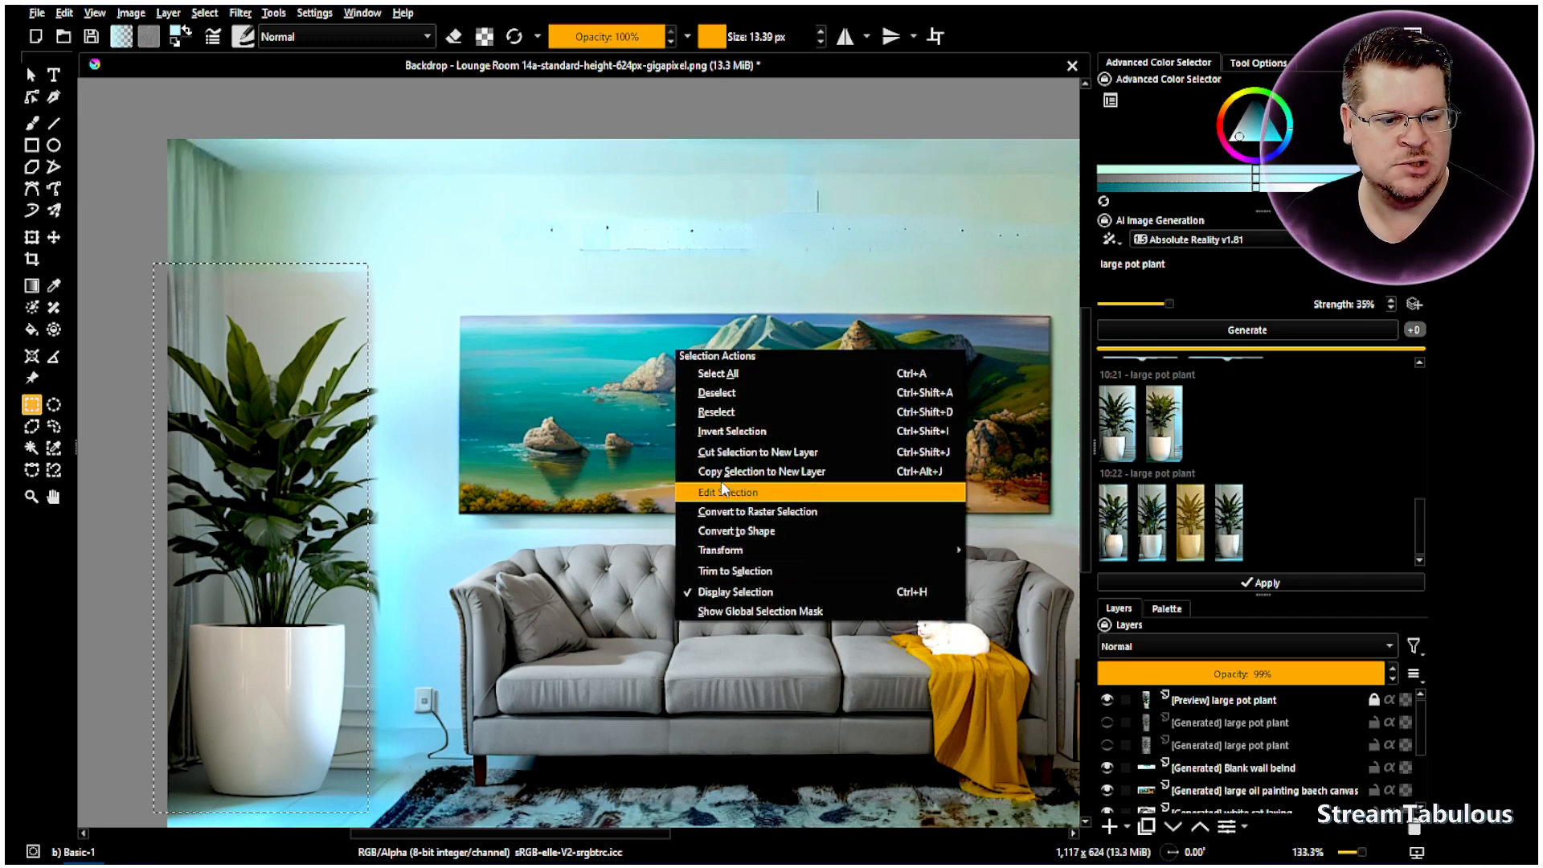
{"action": "left_click", "coordinate": [717, 392]}
{"action": "scroll", "coordinate": [1241, 791], "scroll_direction": "down", "scroll_amount": 3}
{"action": "left_click", "coordinate": [1210, 802]}
{"action": "scroll", "coordinate": [1145, 748], "scroll_direction": "up", "scroll_amount": 3}
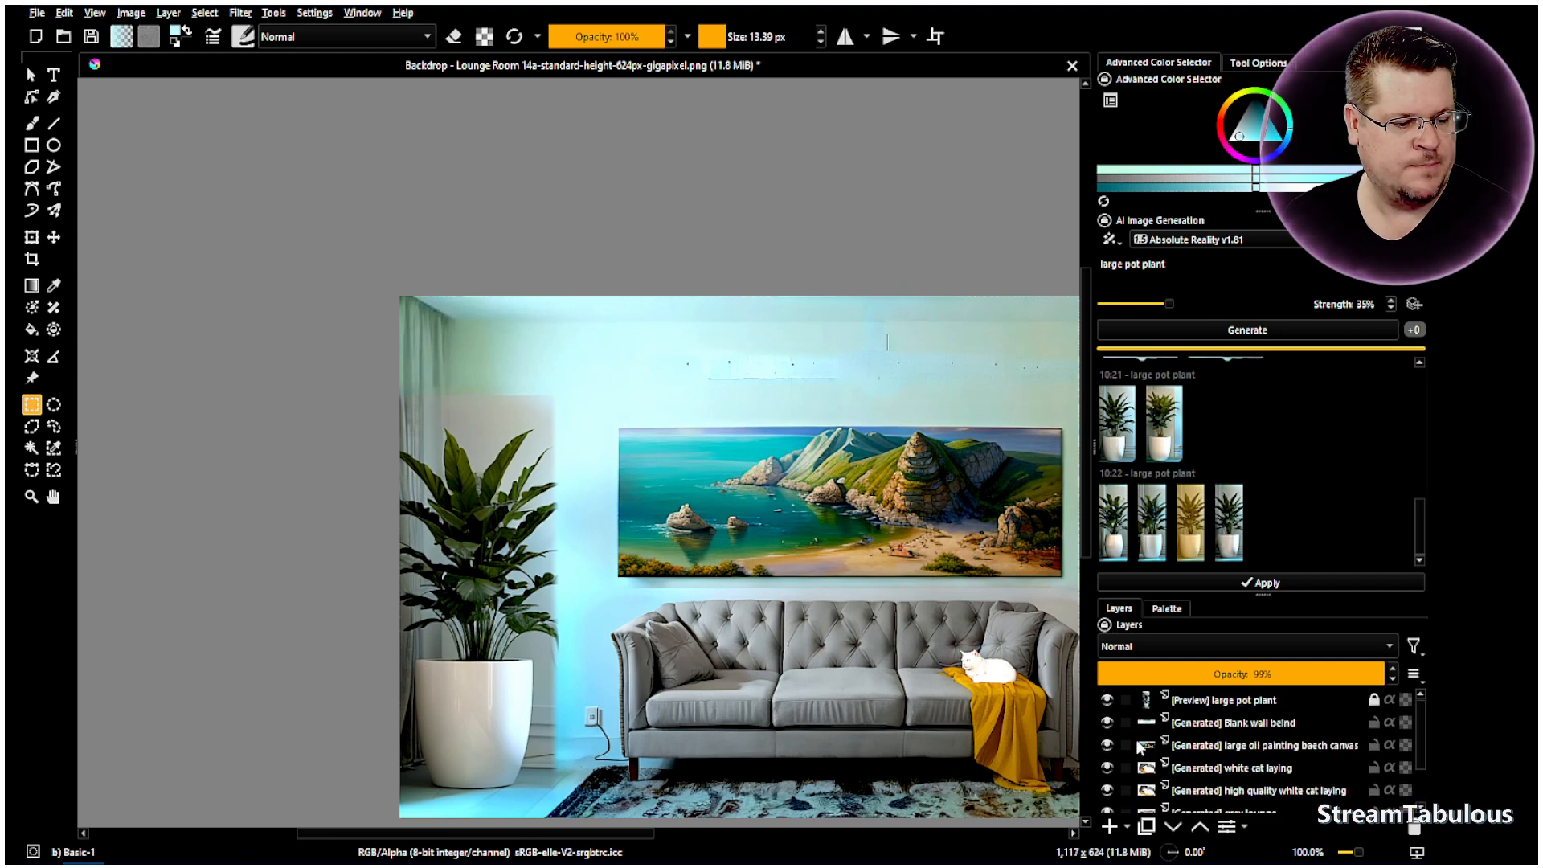
{"action": "left_click", "coordinate": [1108, 701]}
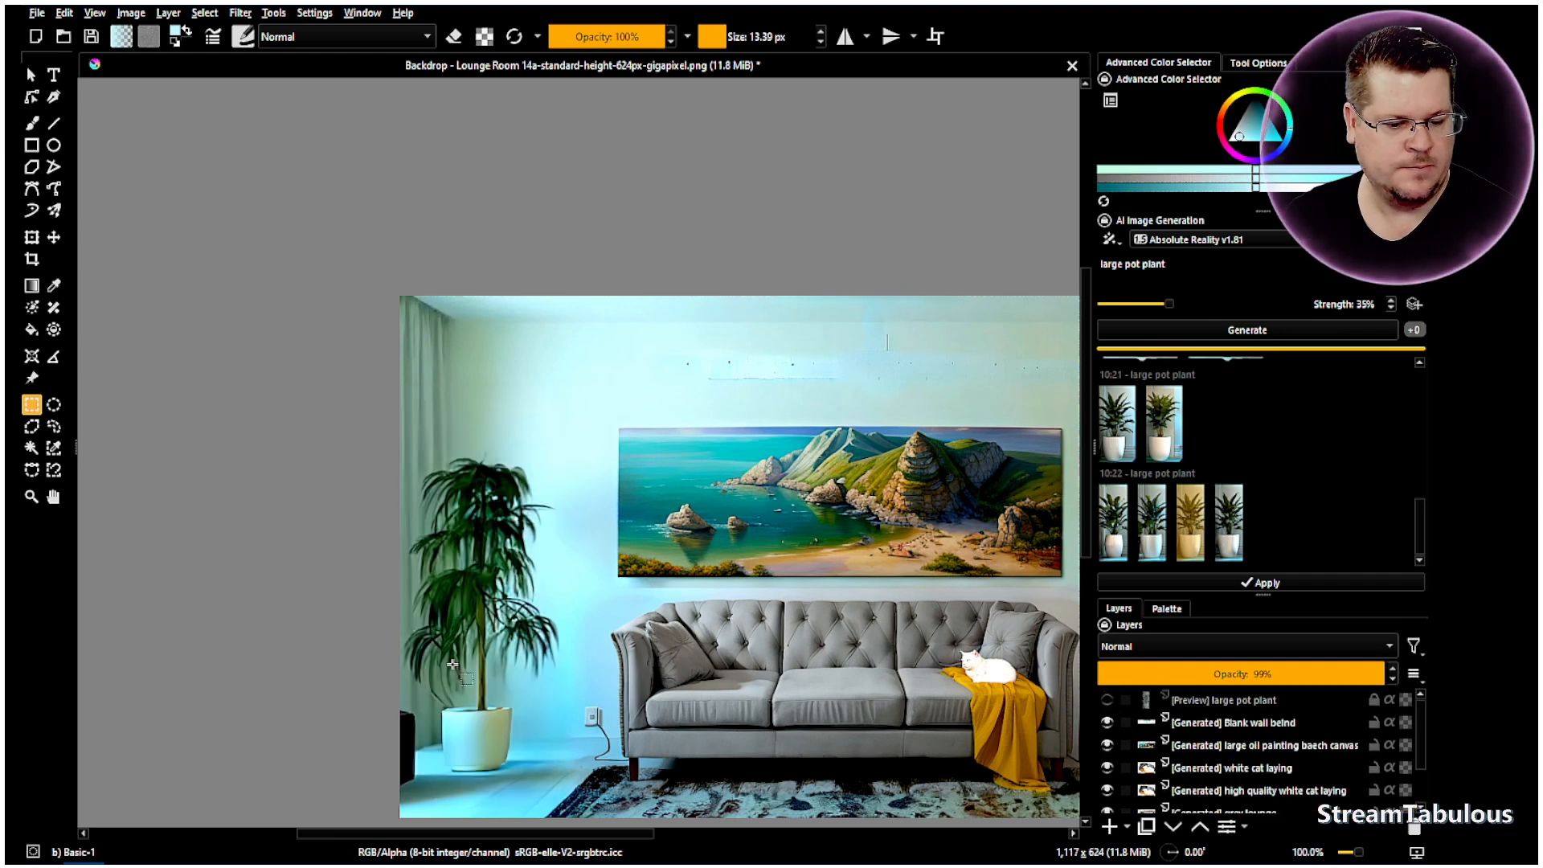
{"action": "left_click", "coordinate": [56, 429]}
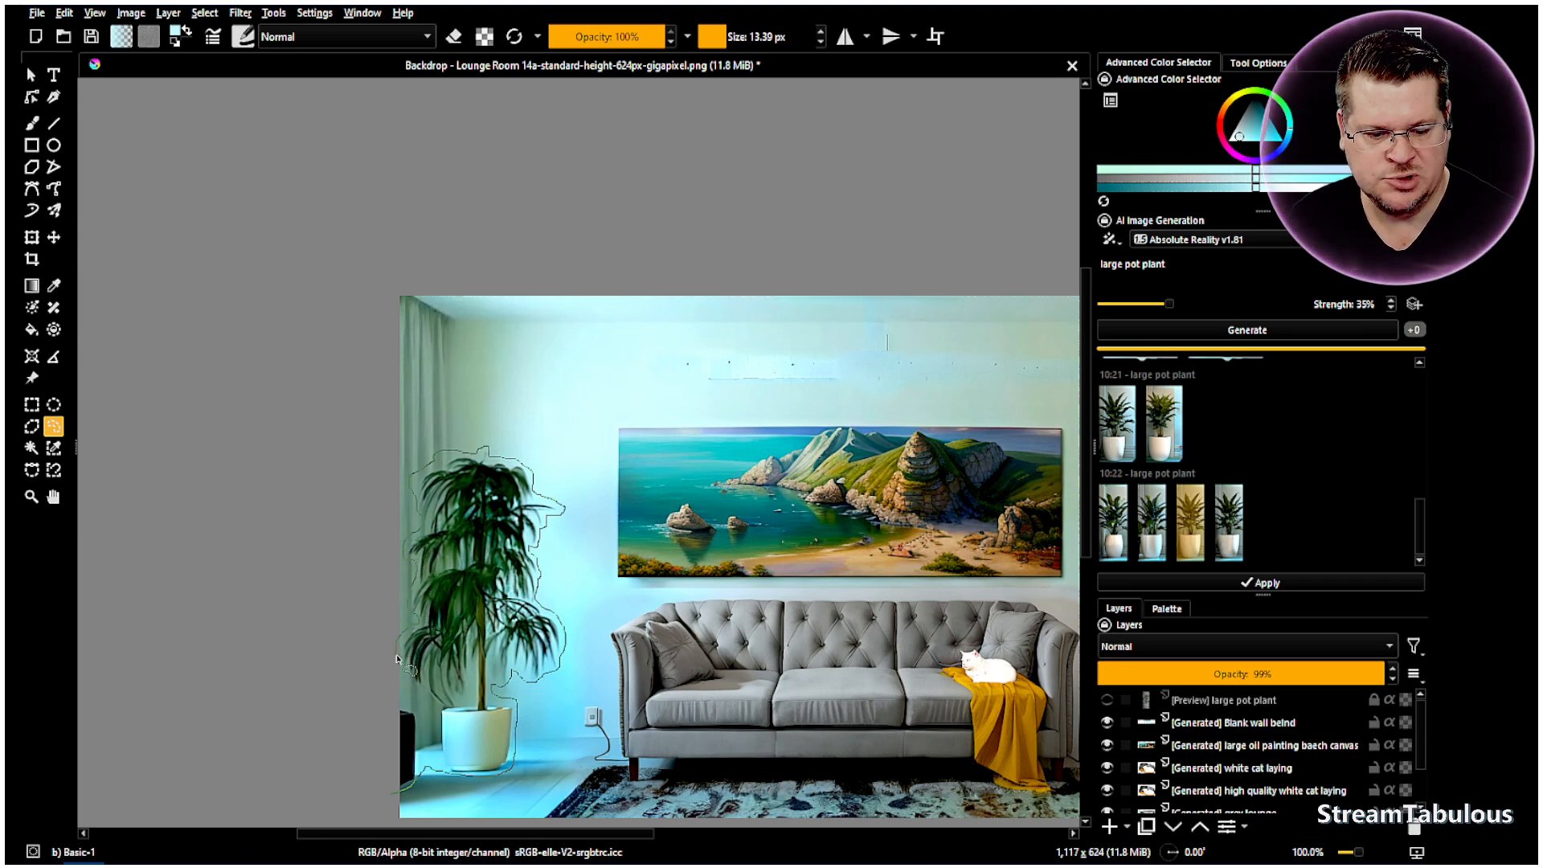
- Close the freehand outline around the palm and generate large pot plant variations at 80% strength
{"action": "left_click_drag", "start_coordinate": [422, 692], "coordinate": [438, 717]}
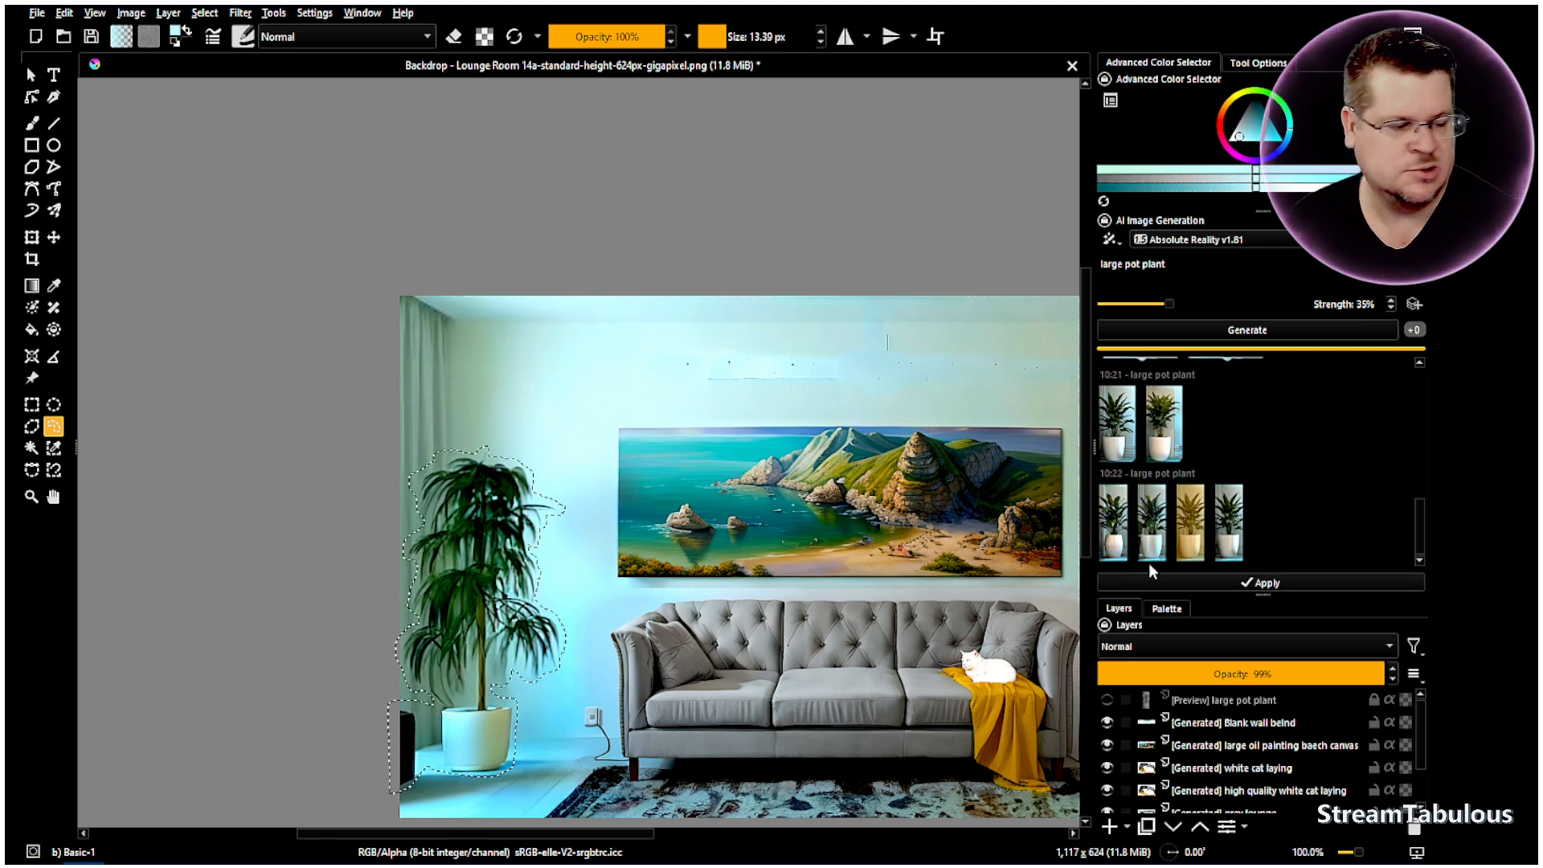
{"action": "scroll", "coordinate": [1214, 759], "scroll_direction": "down", "scroll_amount": 2}
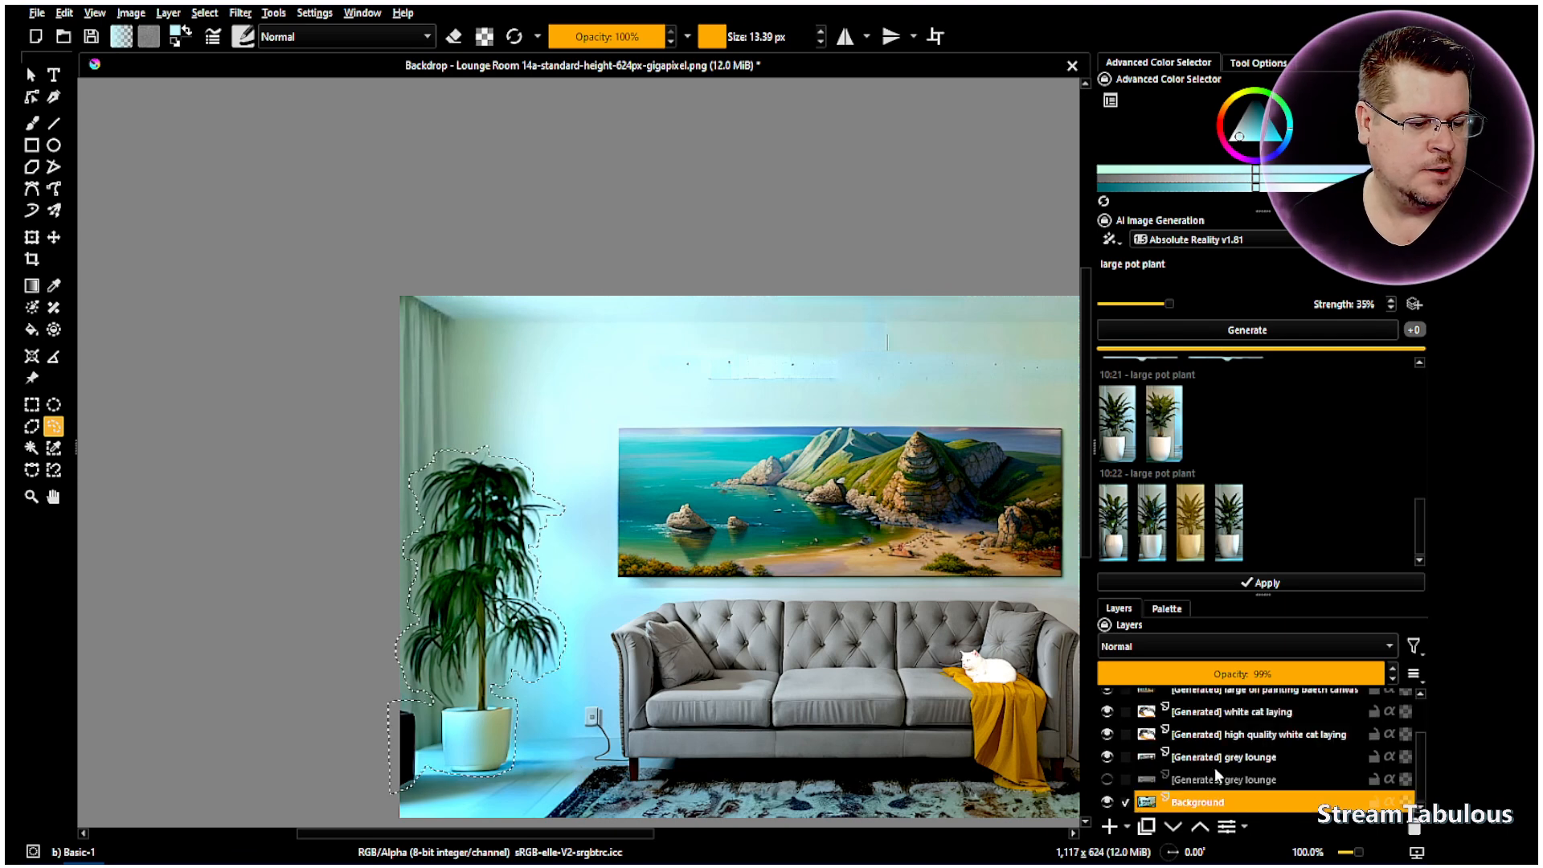
{"action": "left_click", "coordinate": [1207, 329]}
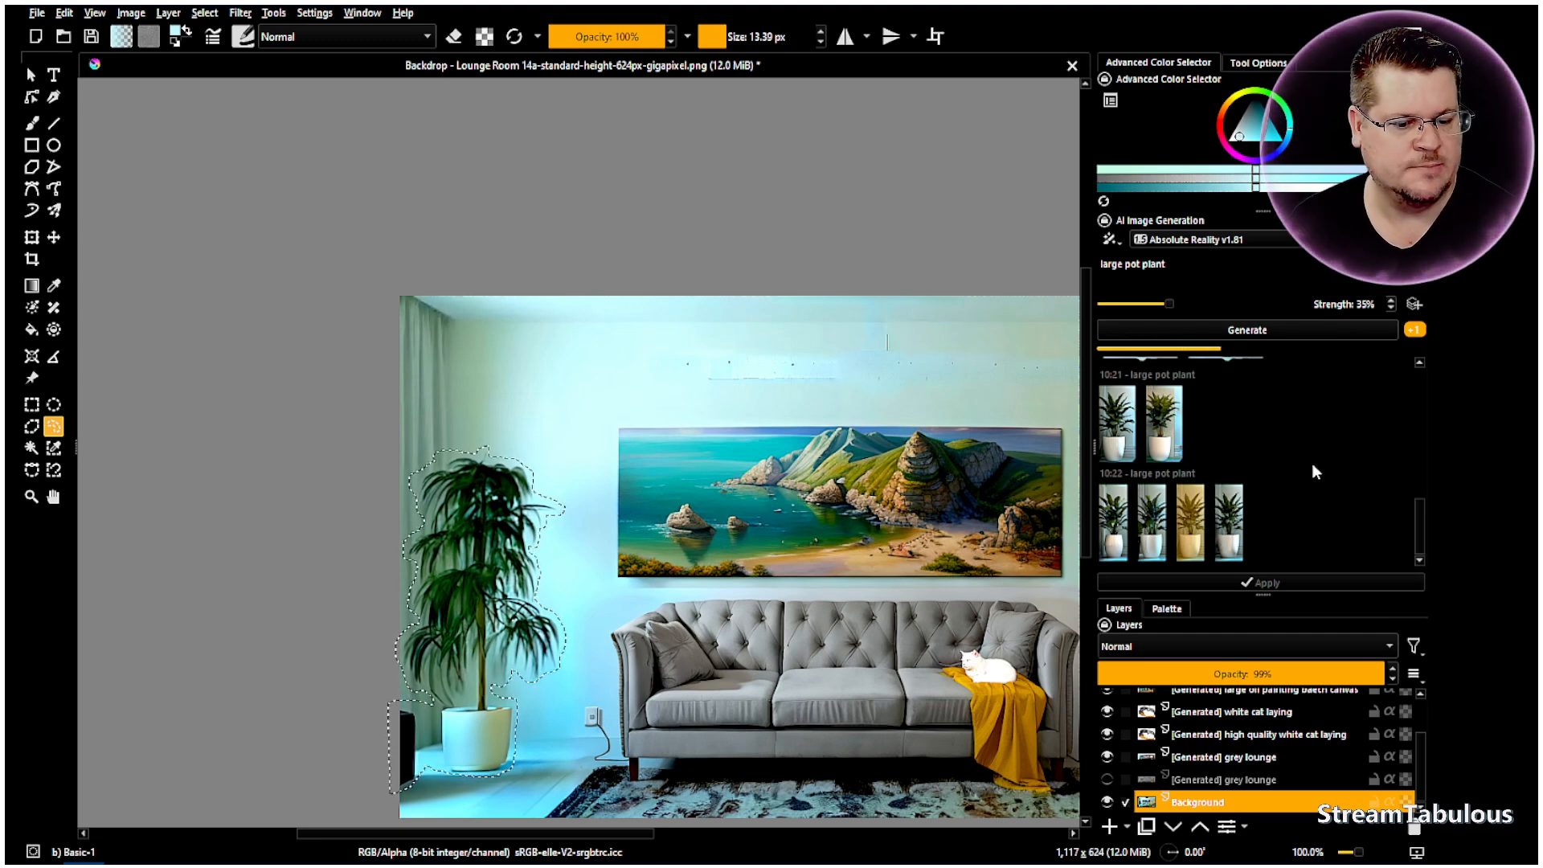
{"action": "scroll", "coordinate": [1003, 500], "scroll_direction": "down", "scroll_amount": 3}
{"action": "scroll", "coordinate": [1002, 500], "scroll_direction": "up", "scroll_amount": 3}
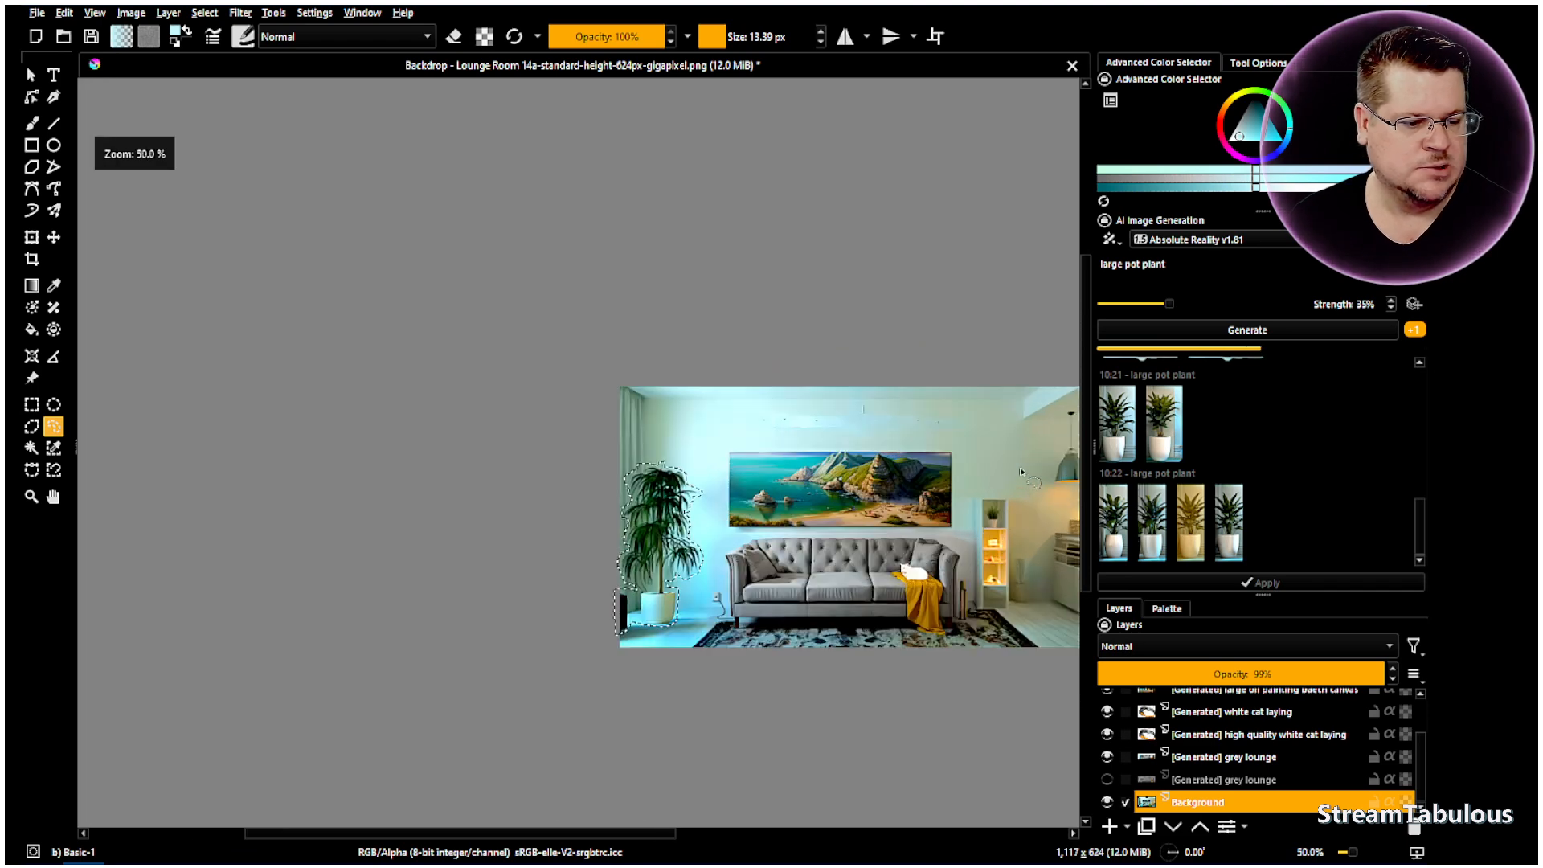
{"action": "scroll", "coordinate": [1032, 477], "scroll_direction": "down", "scroll_amount": 1}
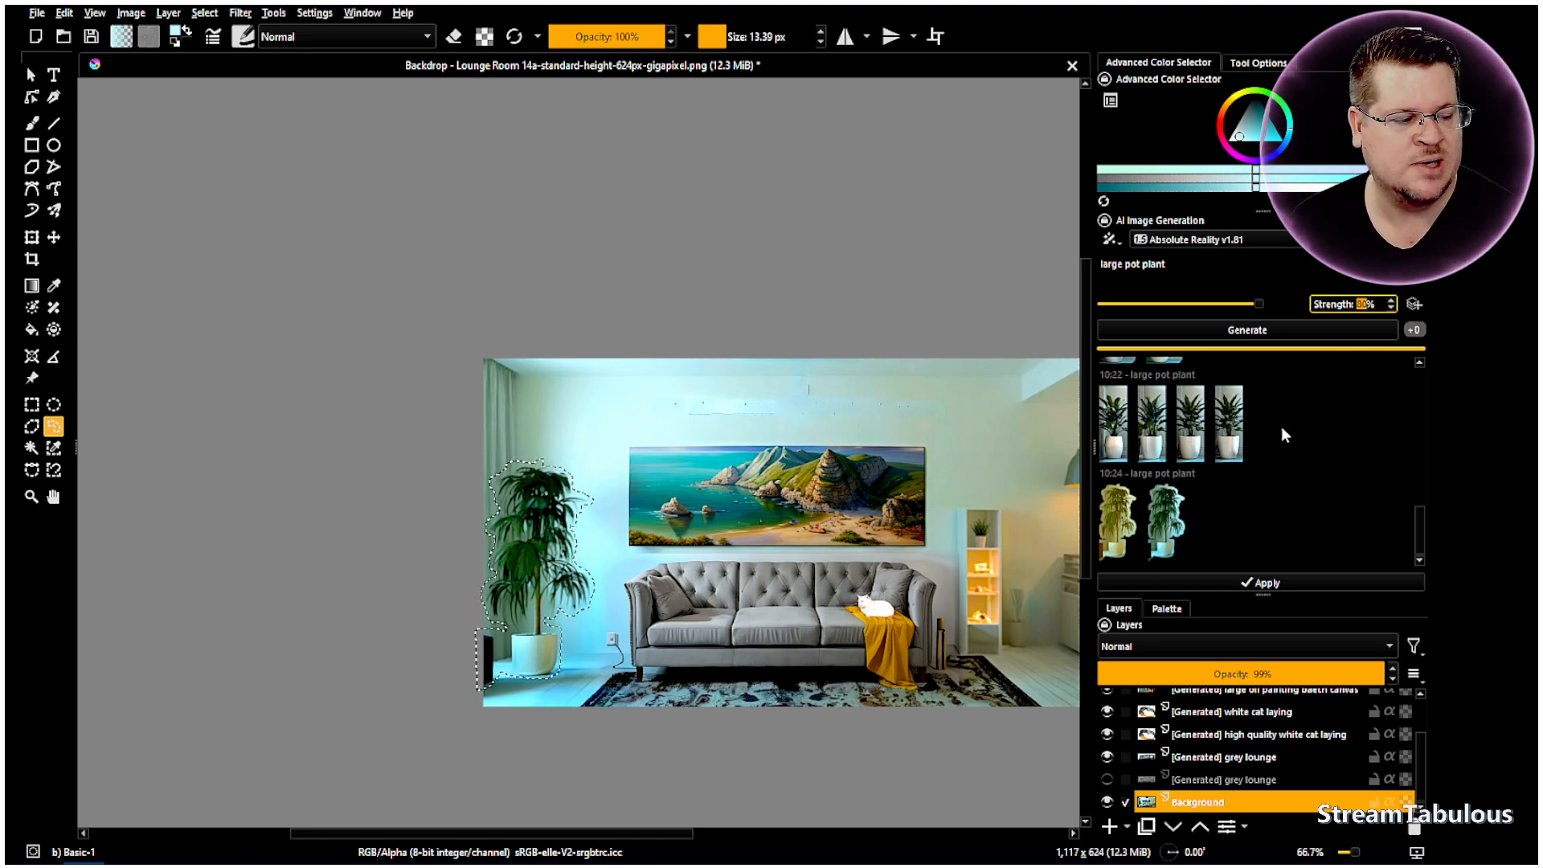
- Generate new plant variations, compare the third result, and raise strength to 90%
{"action": "left_click", "coordinate": [1247, 330]}
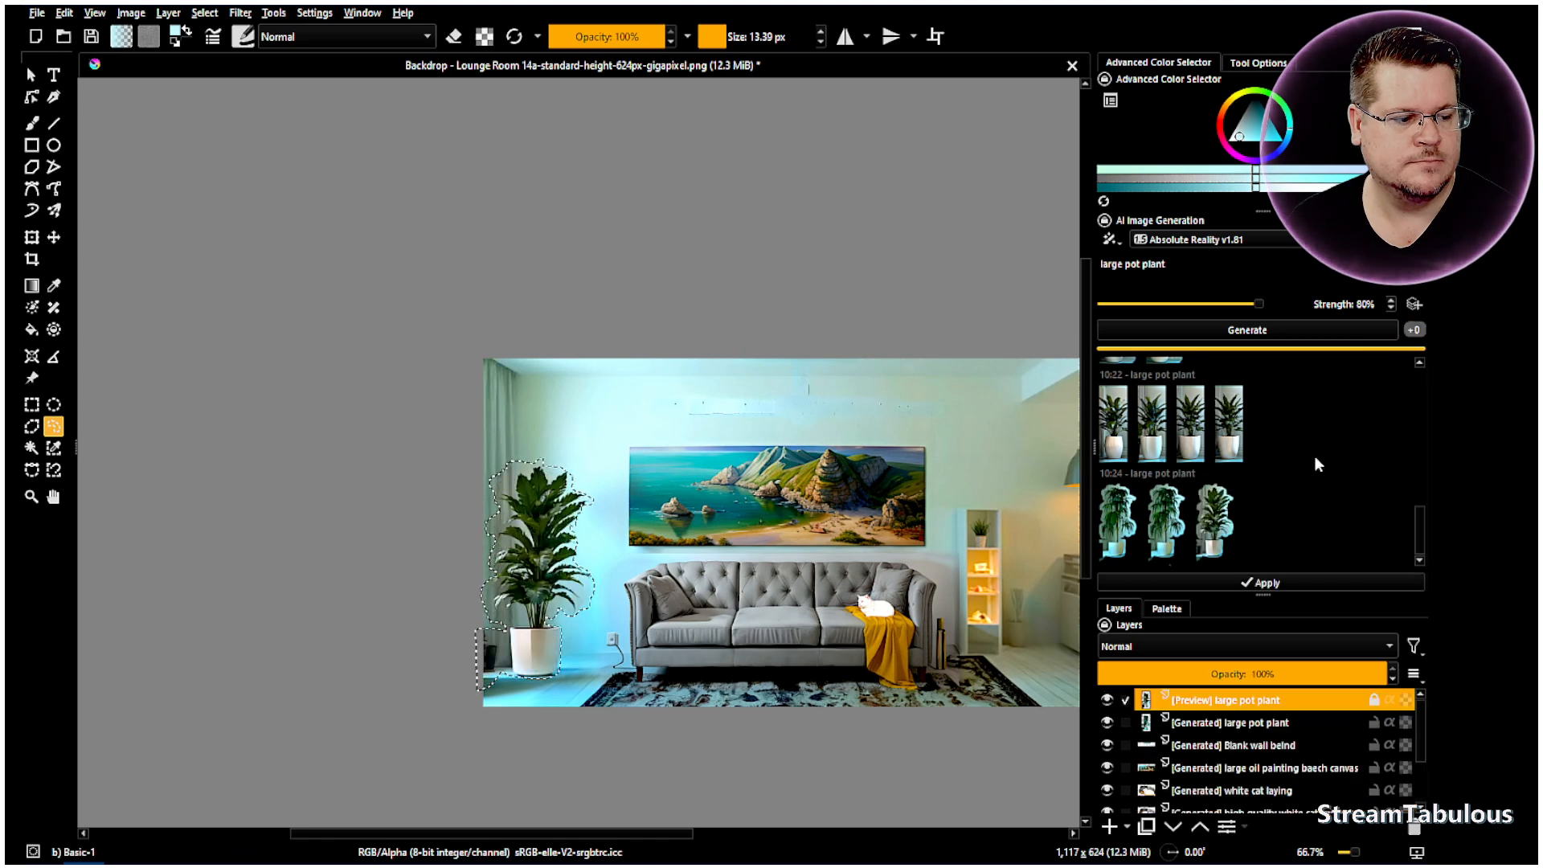
{"action": "left_click", "coordinate": [1221, 532]}
{"action": "left_click", "coordinate": [1220, 532]}
{"action": "scroll", "coordinate": [1366, 304], "scroll_direction": "up", "scroll_amount": 10}
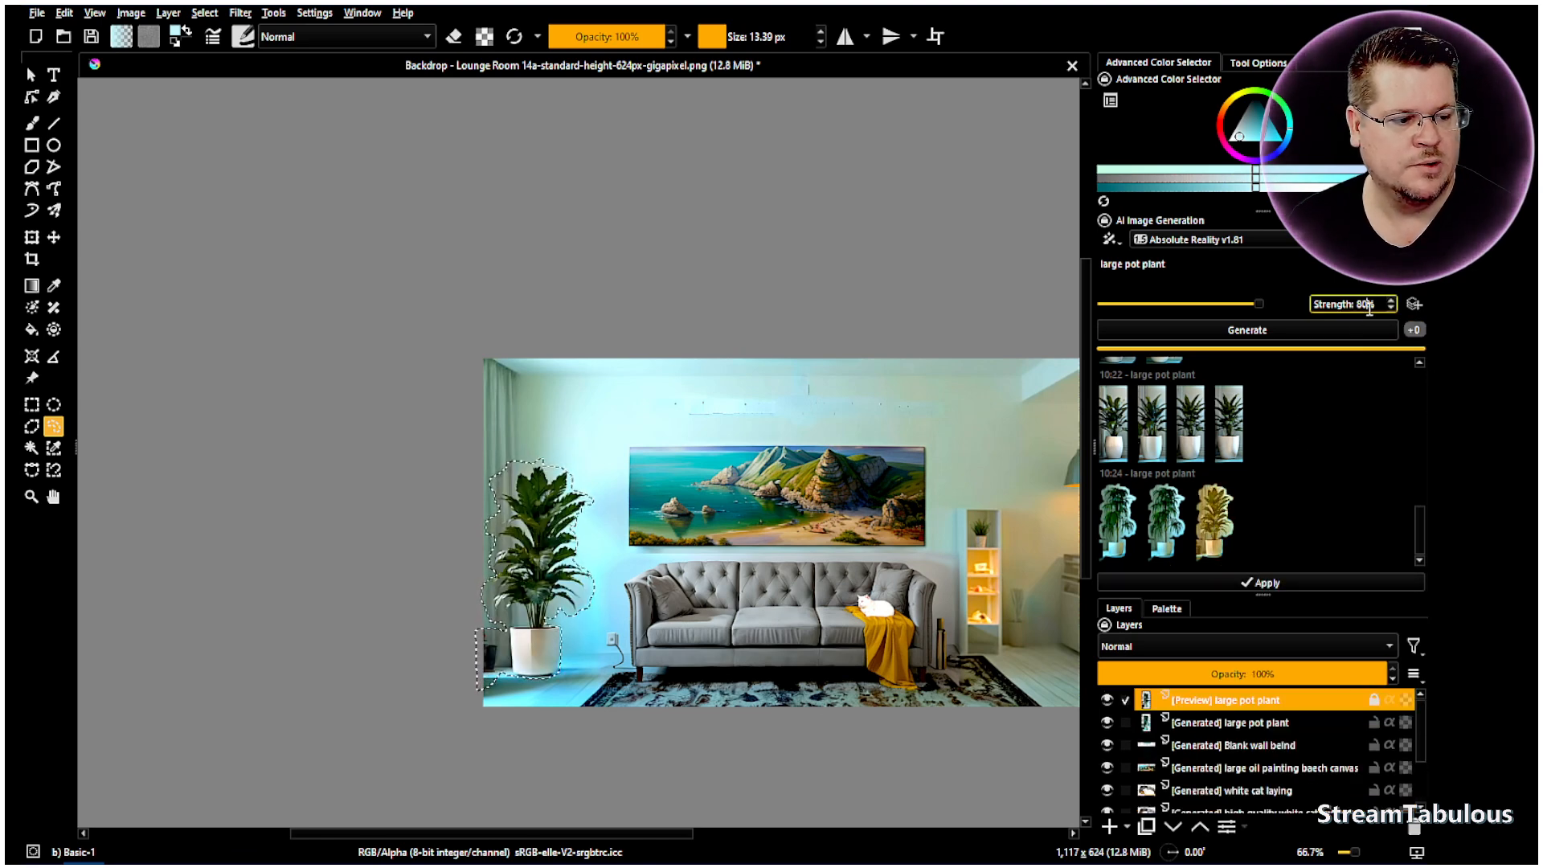
- Generate more plants at 90% with Epic Realism and preview the thin-trunked tree in a white pot
{"action": "left_click", "coordinate": [1351, 328]}
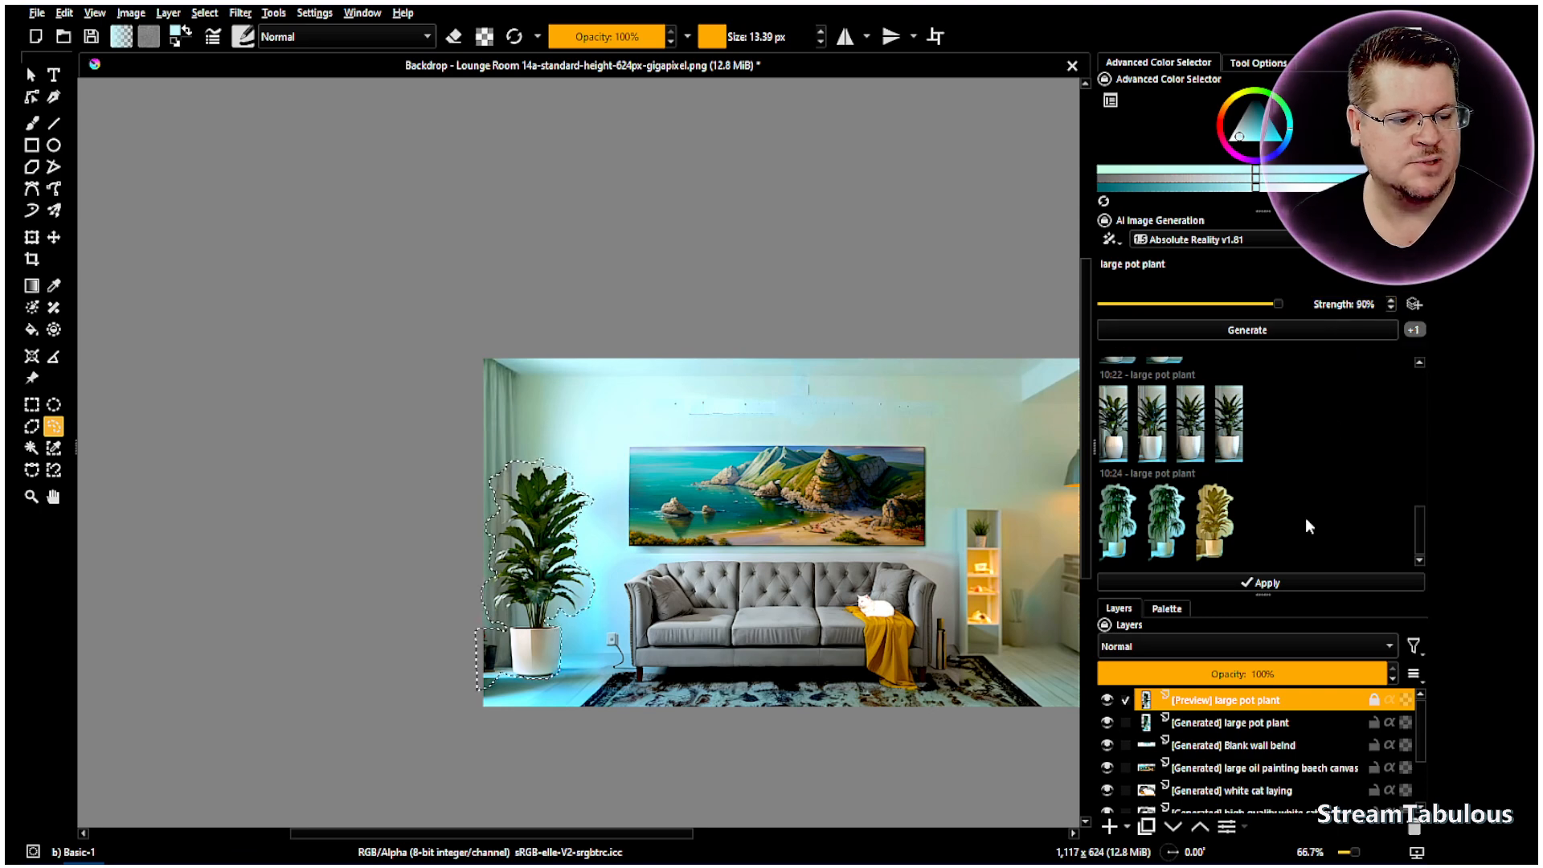
{"action": "left_click", "coordinate": [1214, 529]}
{"action": "left_click", "coordinate": [1214, 529]}
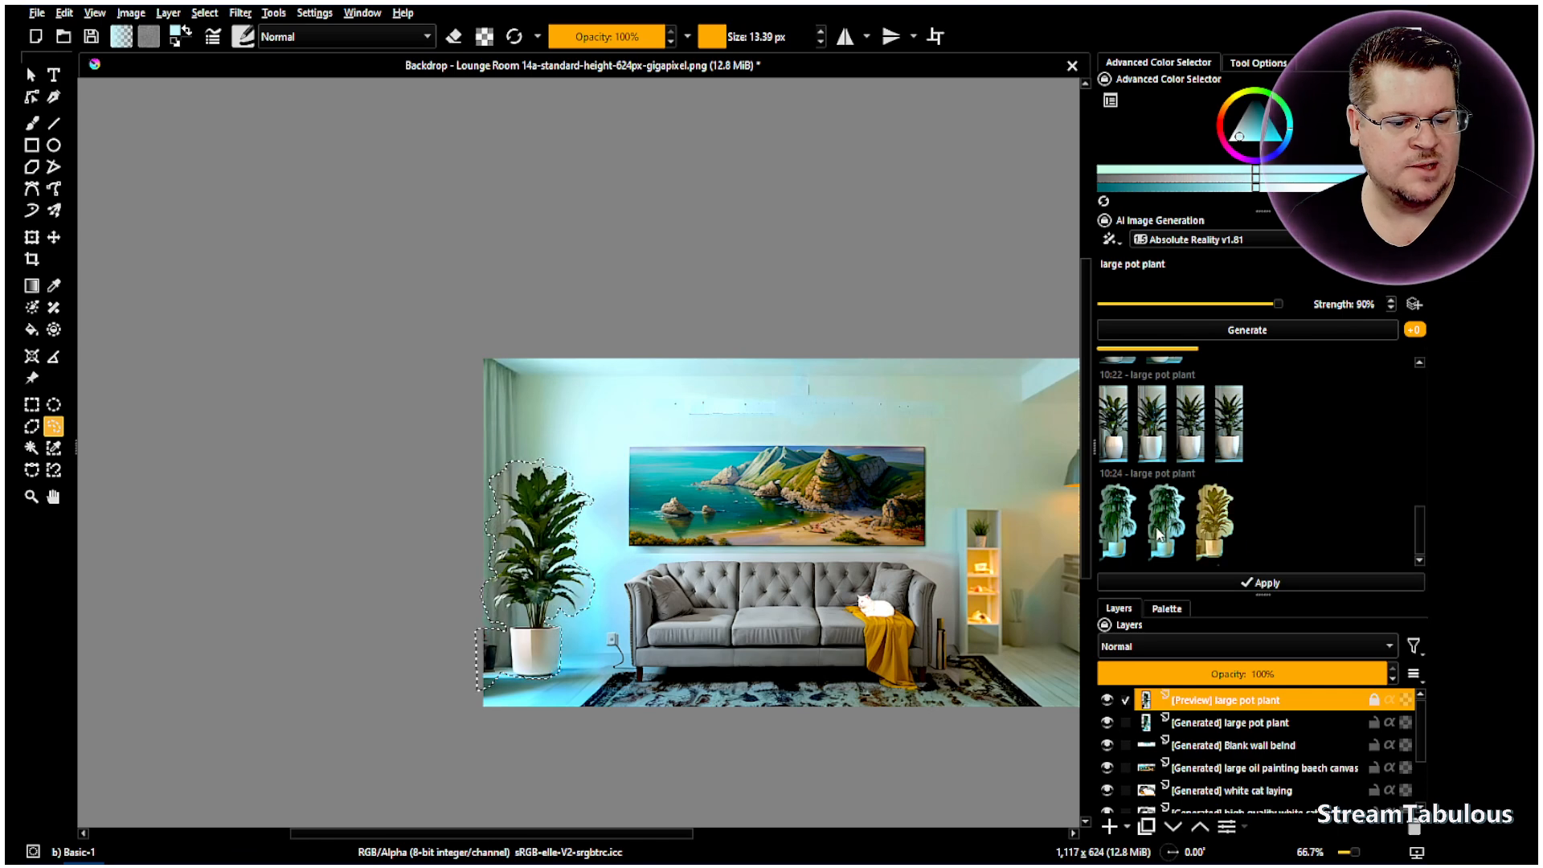
{"action": "scroll", "coordinate": [500, 659], "scroll_direction": "up", "scroll_amount": 3}
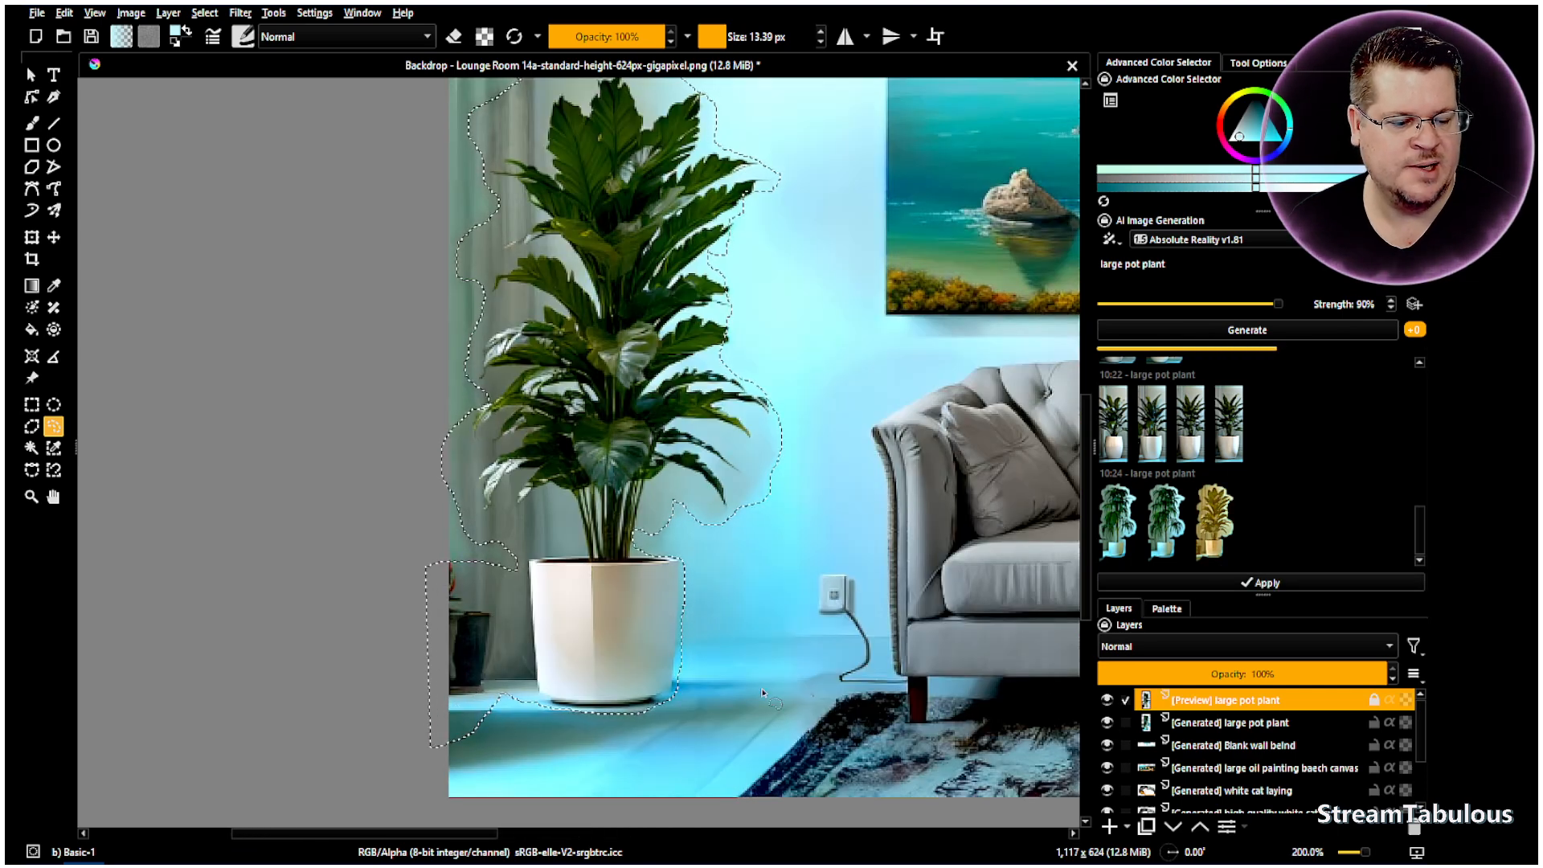
{"action": "scroll", "coordinate": [784, 545], "scroll_direction": "down", "scroll_amount": 1}
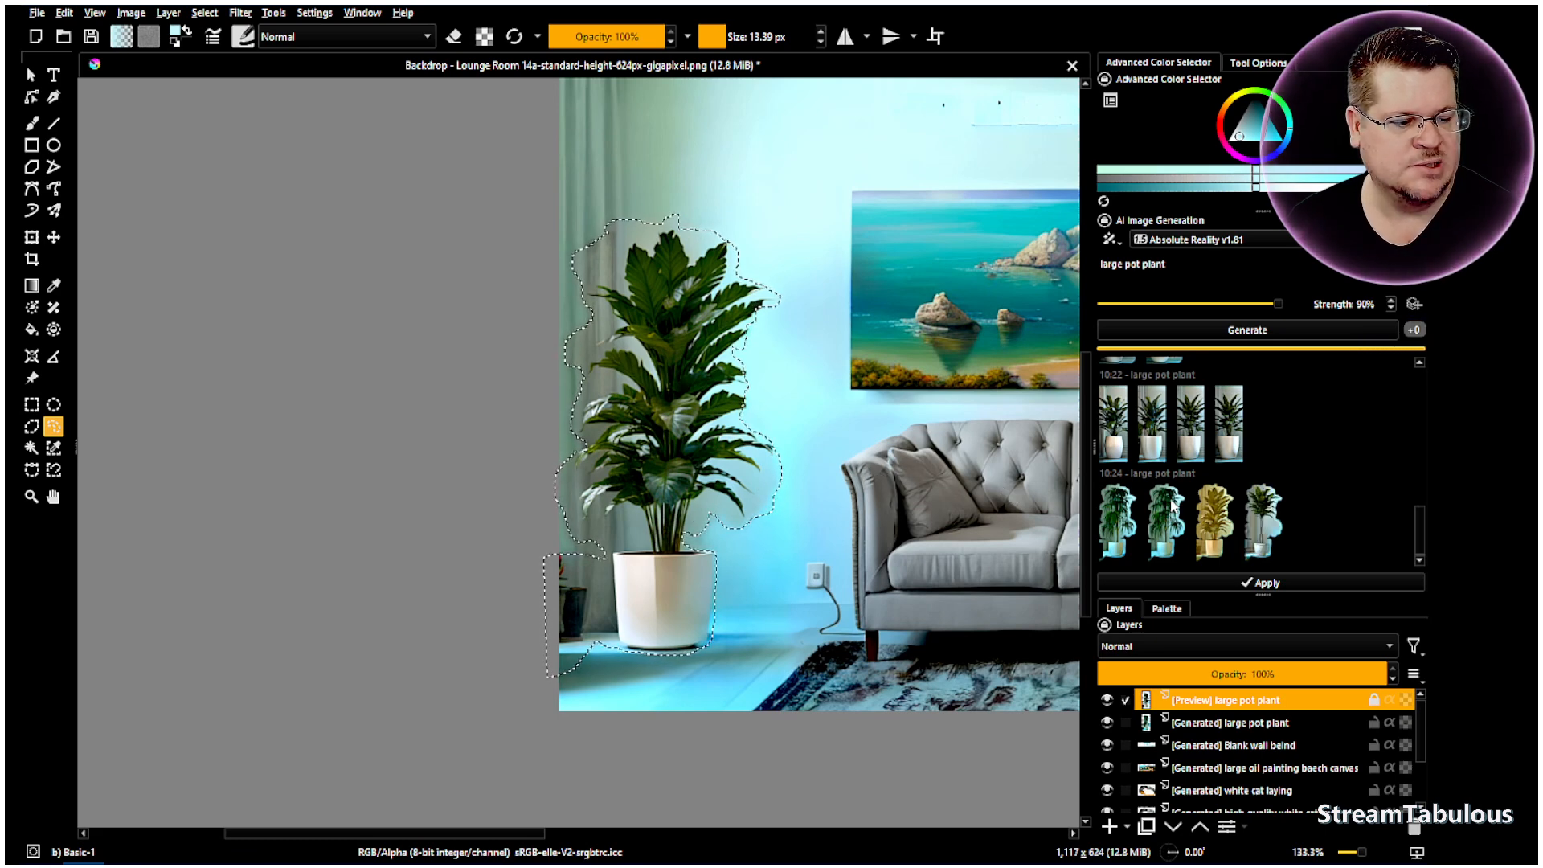
{"action": "left_click", "coordinate": [1278, 533]}
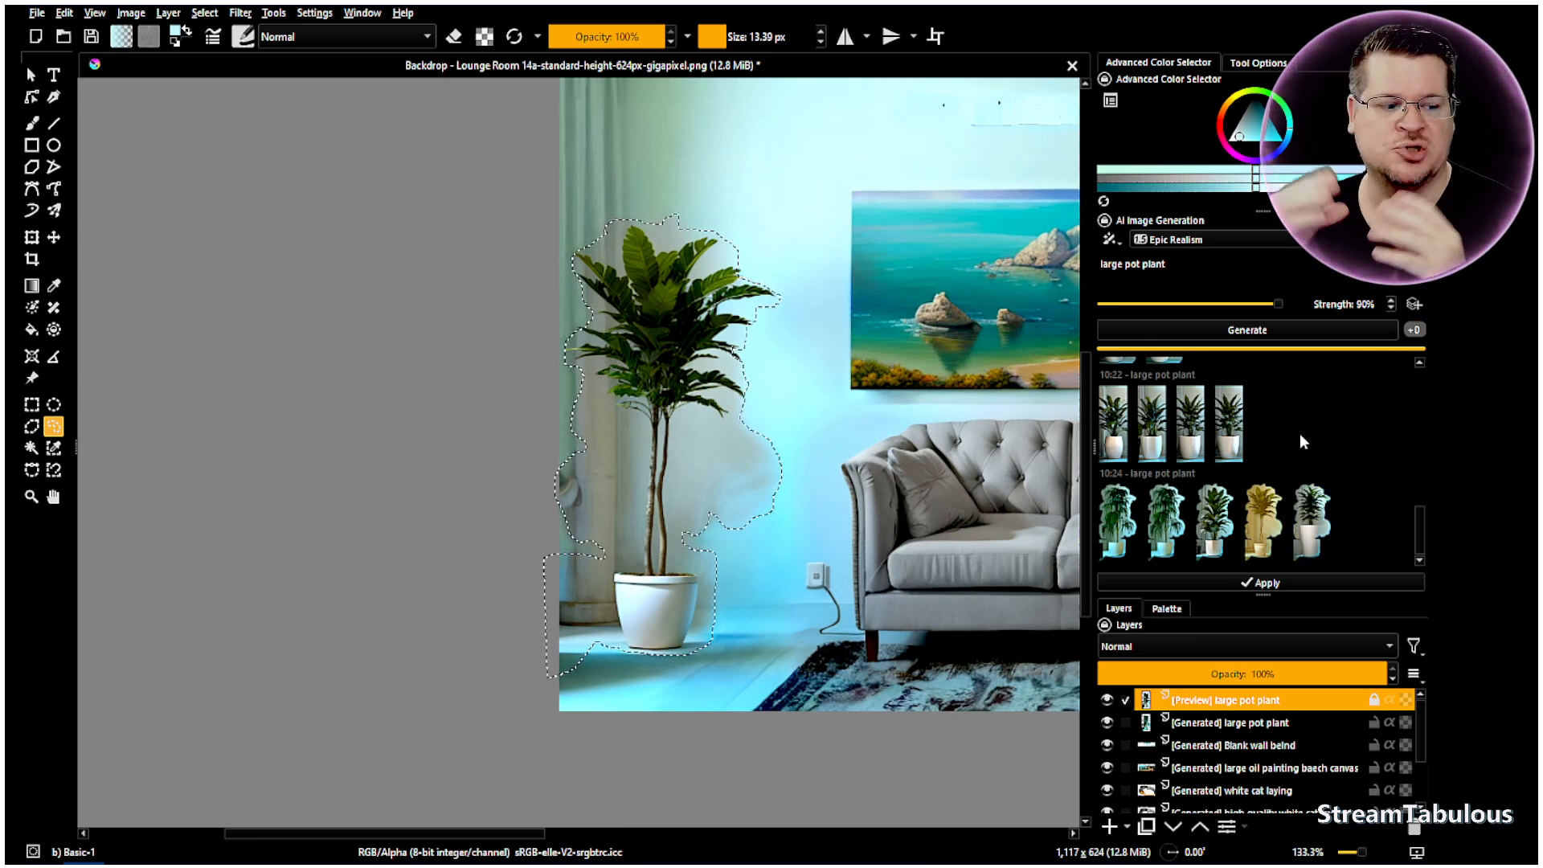
- Compare the tall white-pot plant against the thin-trunked tree variation
{"action": "left_click", "coordinate": [1312, 519]}
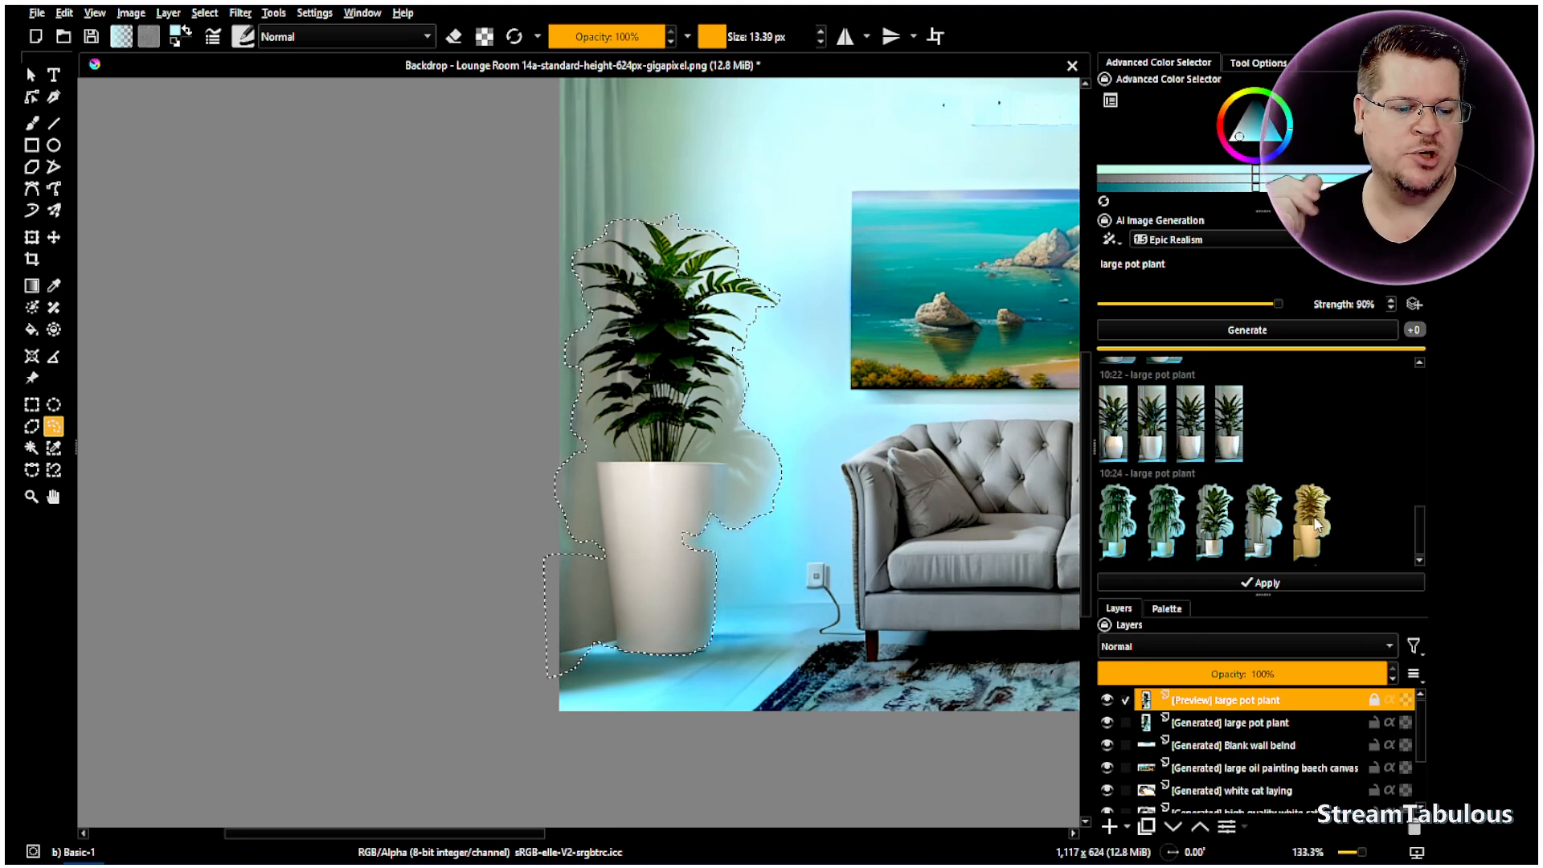
{"action": "left_click", "coordinate": [1270, 539]}
{"action": "left_click", "coordinate": [1302, 538]}
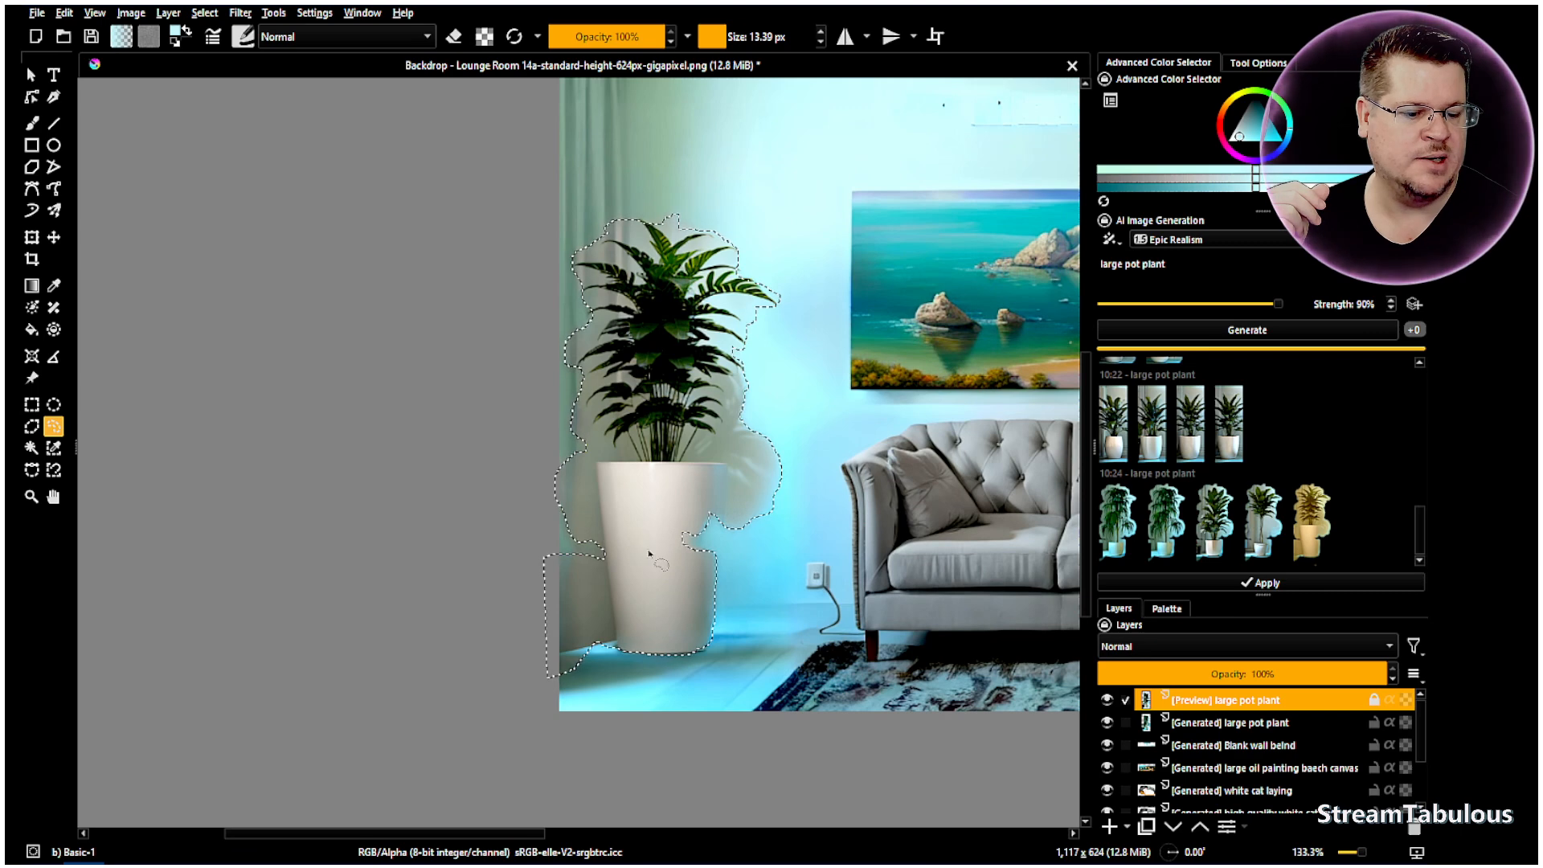
- Generate at 80% strength, preview the tall trunked palm, then lower strength to 70%
{"action": "left_click", "coordinate": [1371, 305]}
{"action": "scroll", "coordinate": [1371, 305], "scroll_direction": "down", "scroll_amount": 2}
{"action": "left_click", "coordinate": [1357, 330]}
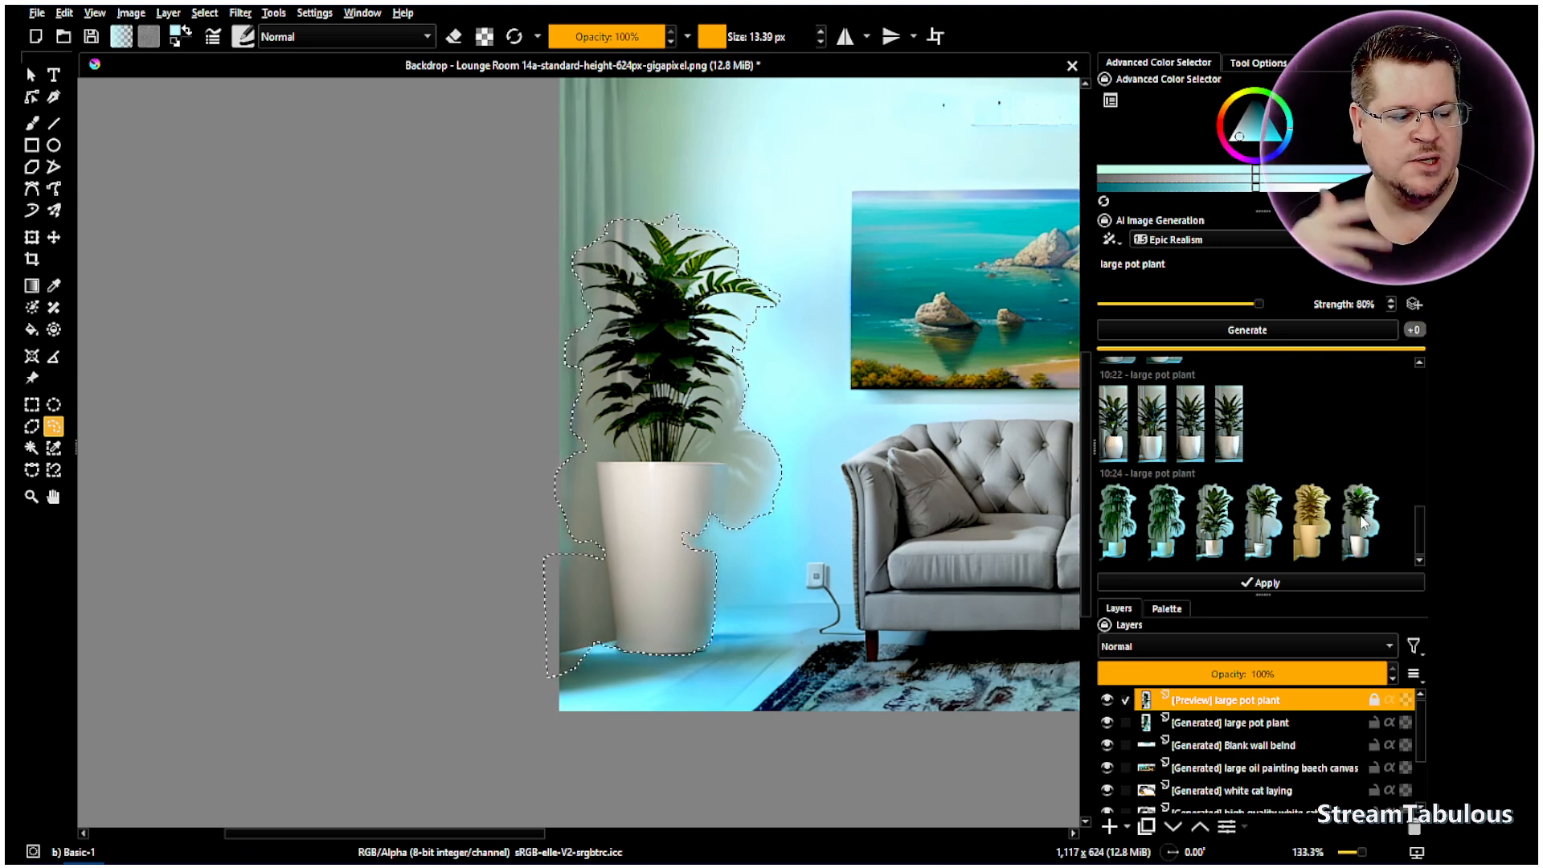
{"action": "left_click", "coordinate": [1263, 514]}
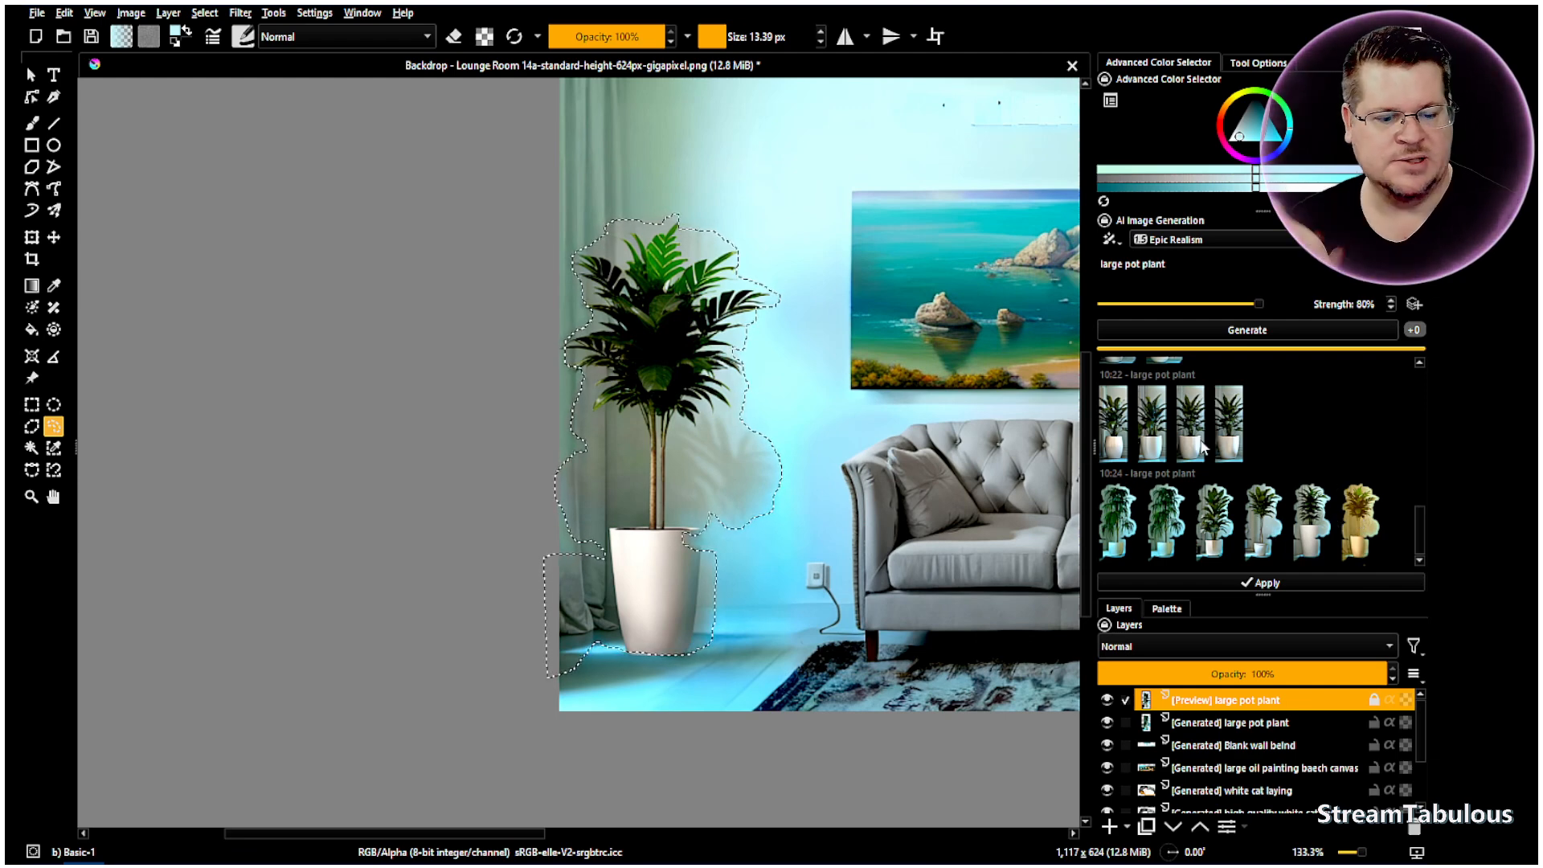
{"action": "scroll", "coordinate": [1377, 303], "scroll_direction": "down", "scroll_amount": 2}
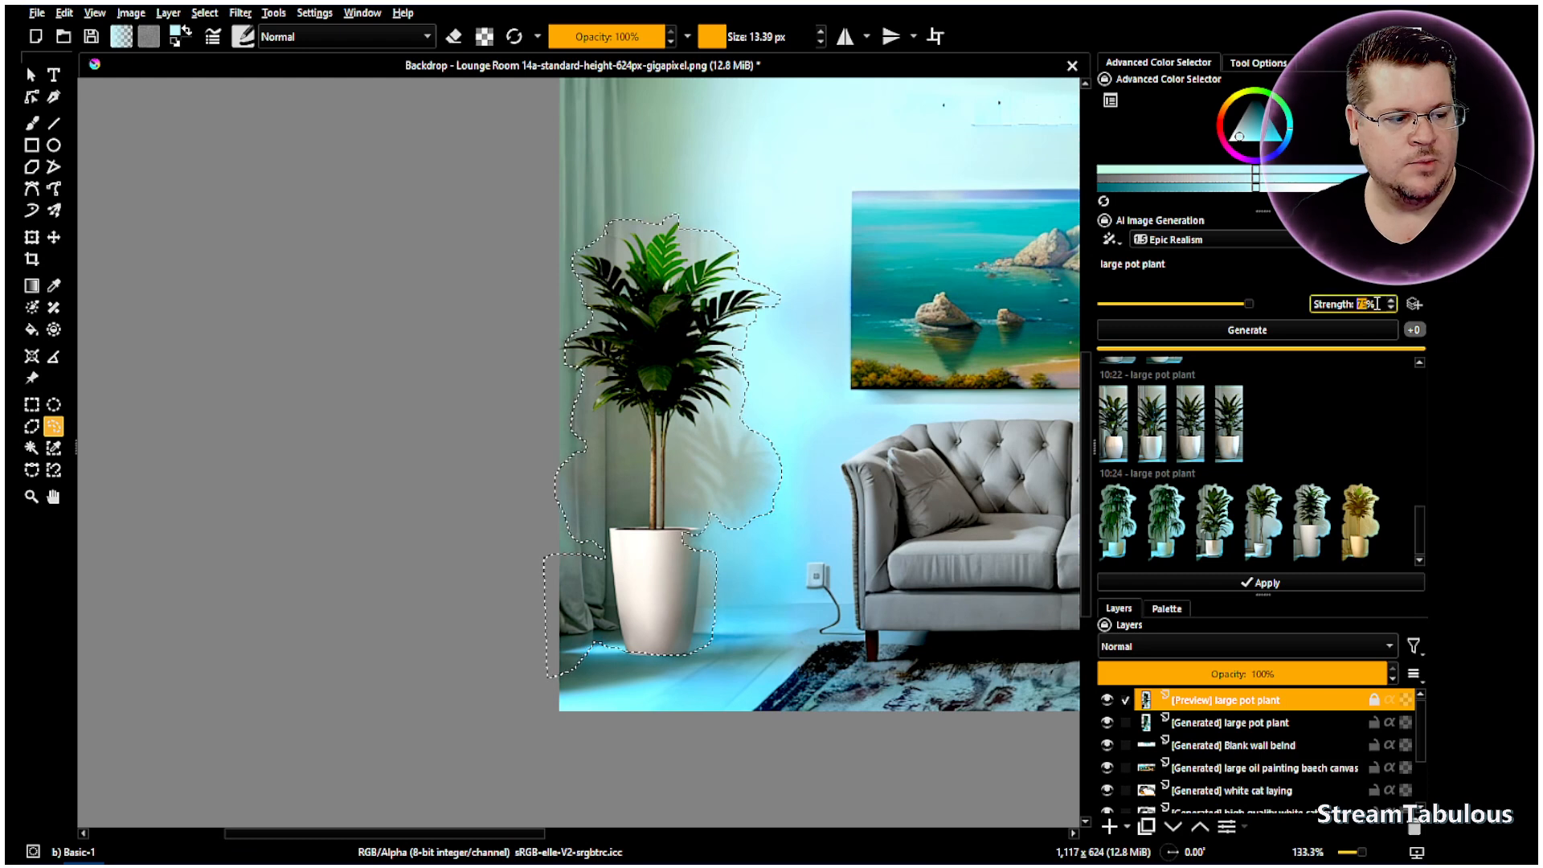
- Generate at 70% strength, preview the bushy terracotta-pot tree, and clear the selection
{"action": "left_click", "coordinate": [1315, 338]}
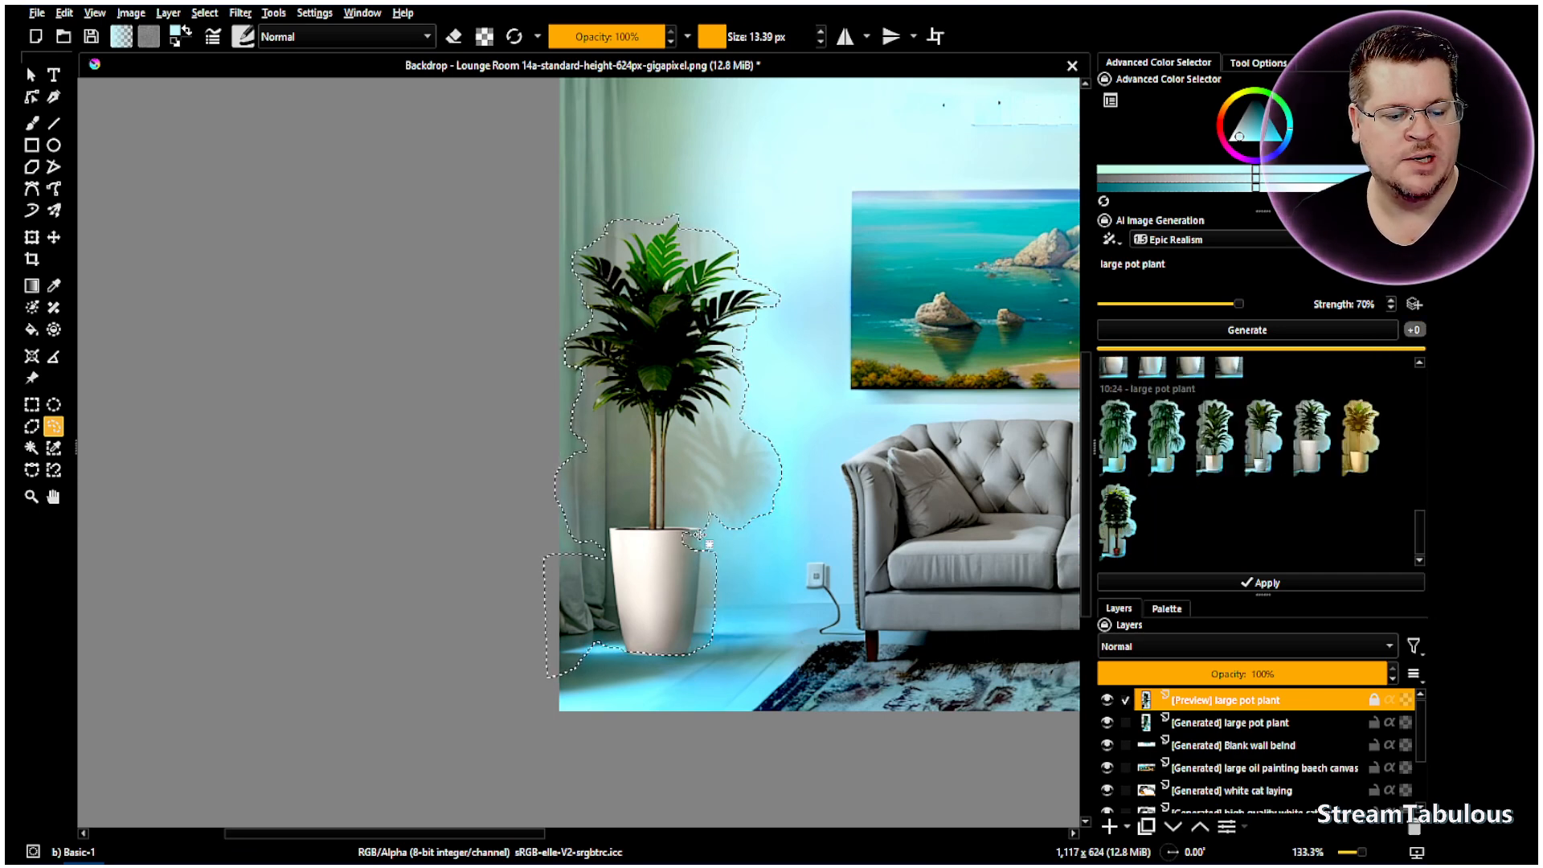
{"action": "left_click", "coordinate": [1116, 544]}
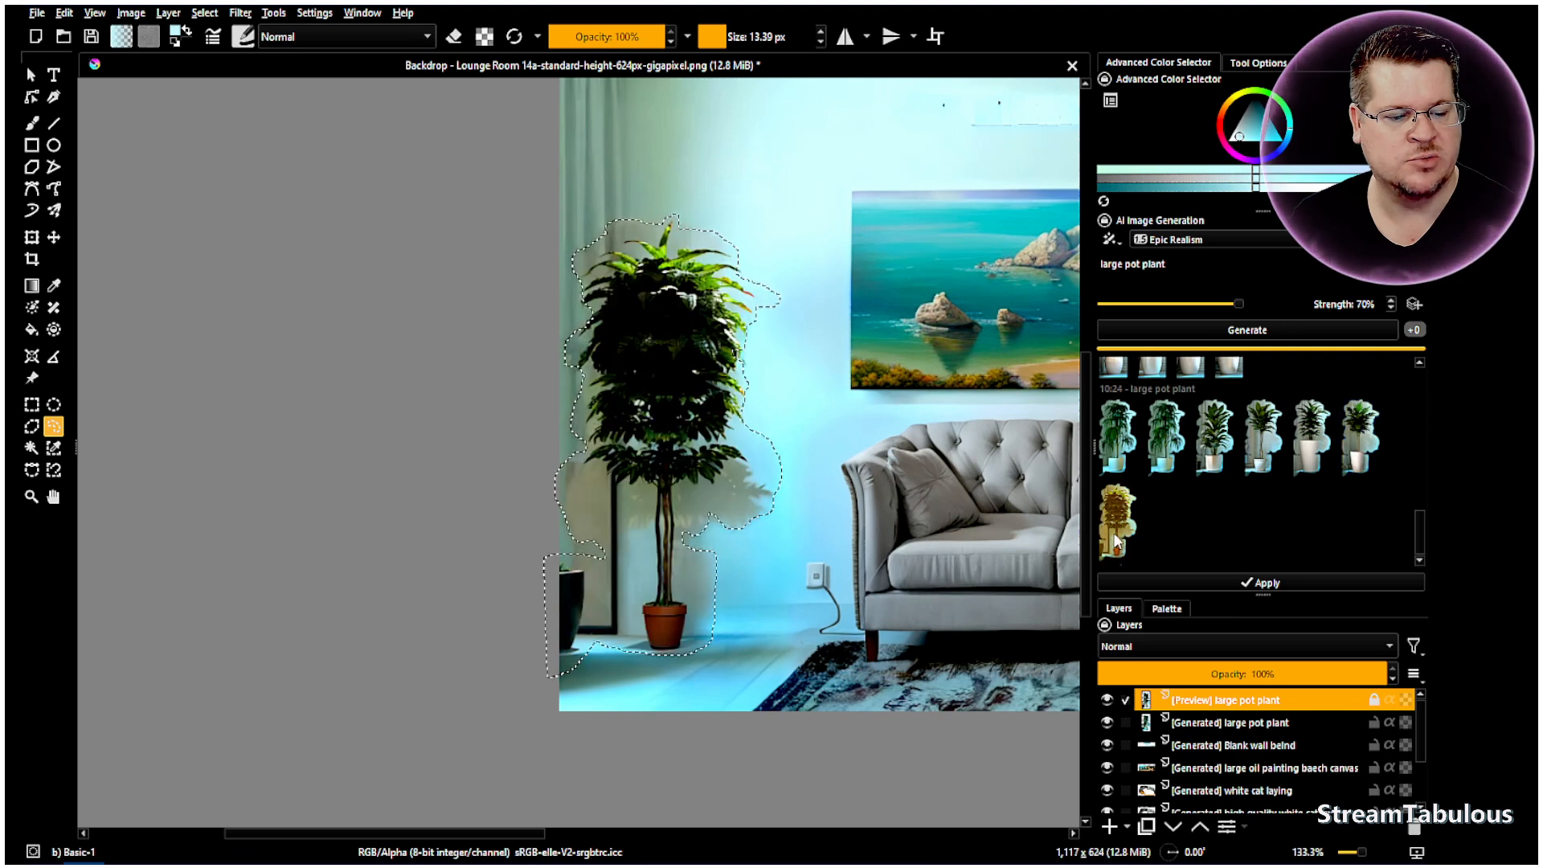
{"action": "right_click", "coordinate": [734, 549]}
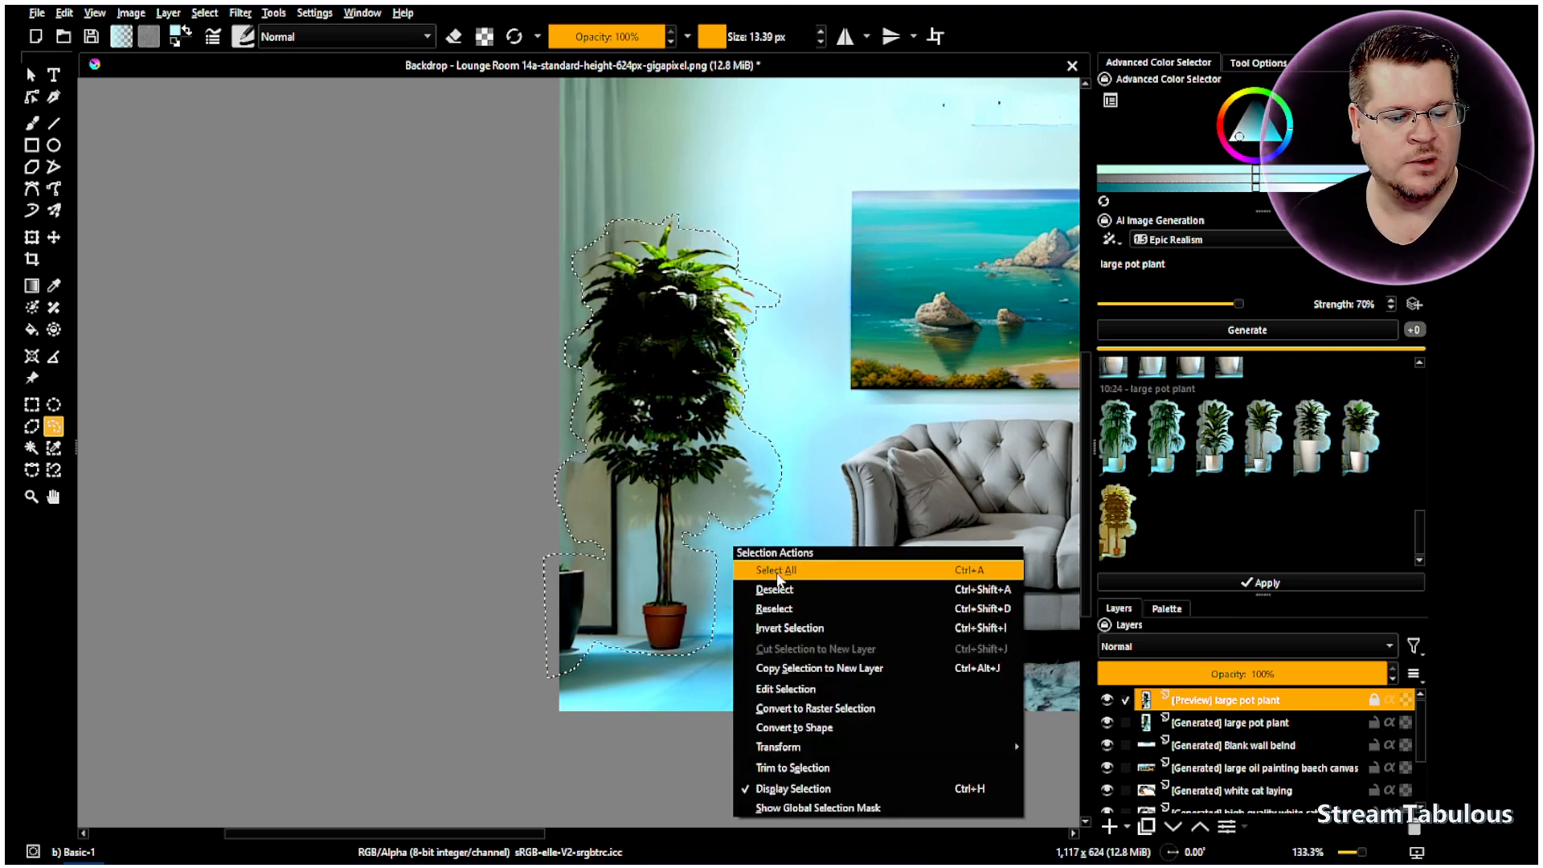
{"action": "left_click", "coordinate": [760, 590]}
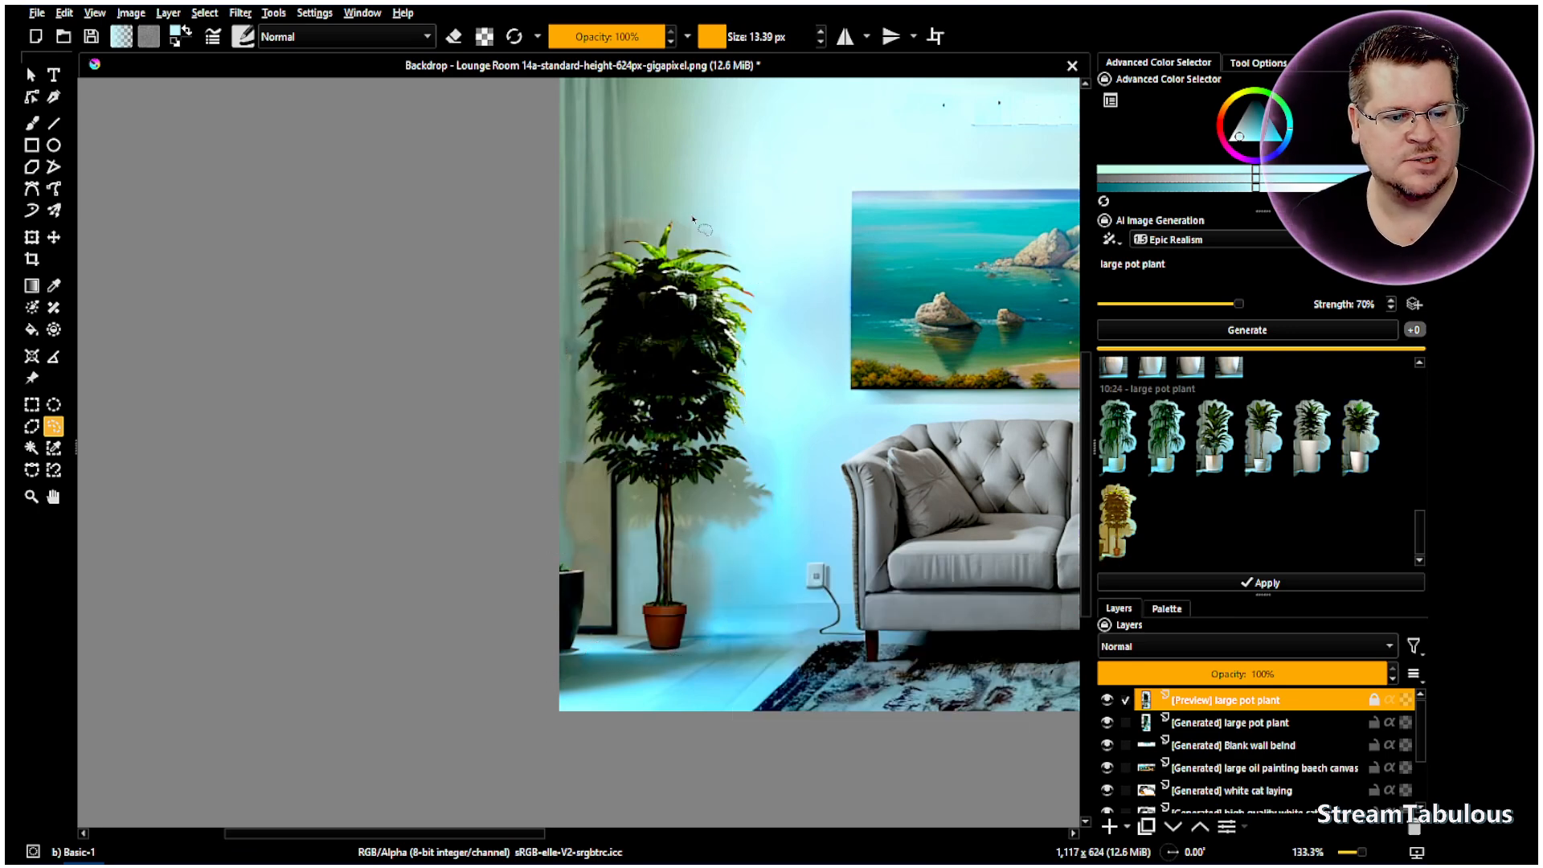
{"action": "scroll", "coordinate": [693, 222], "scroll_direction": "up", "scroll_amount": 10}
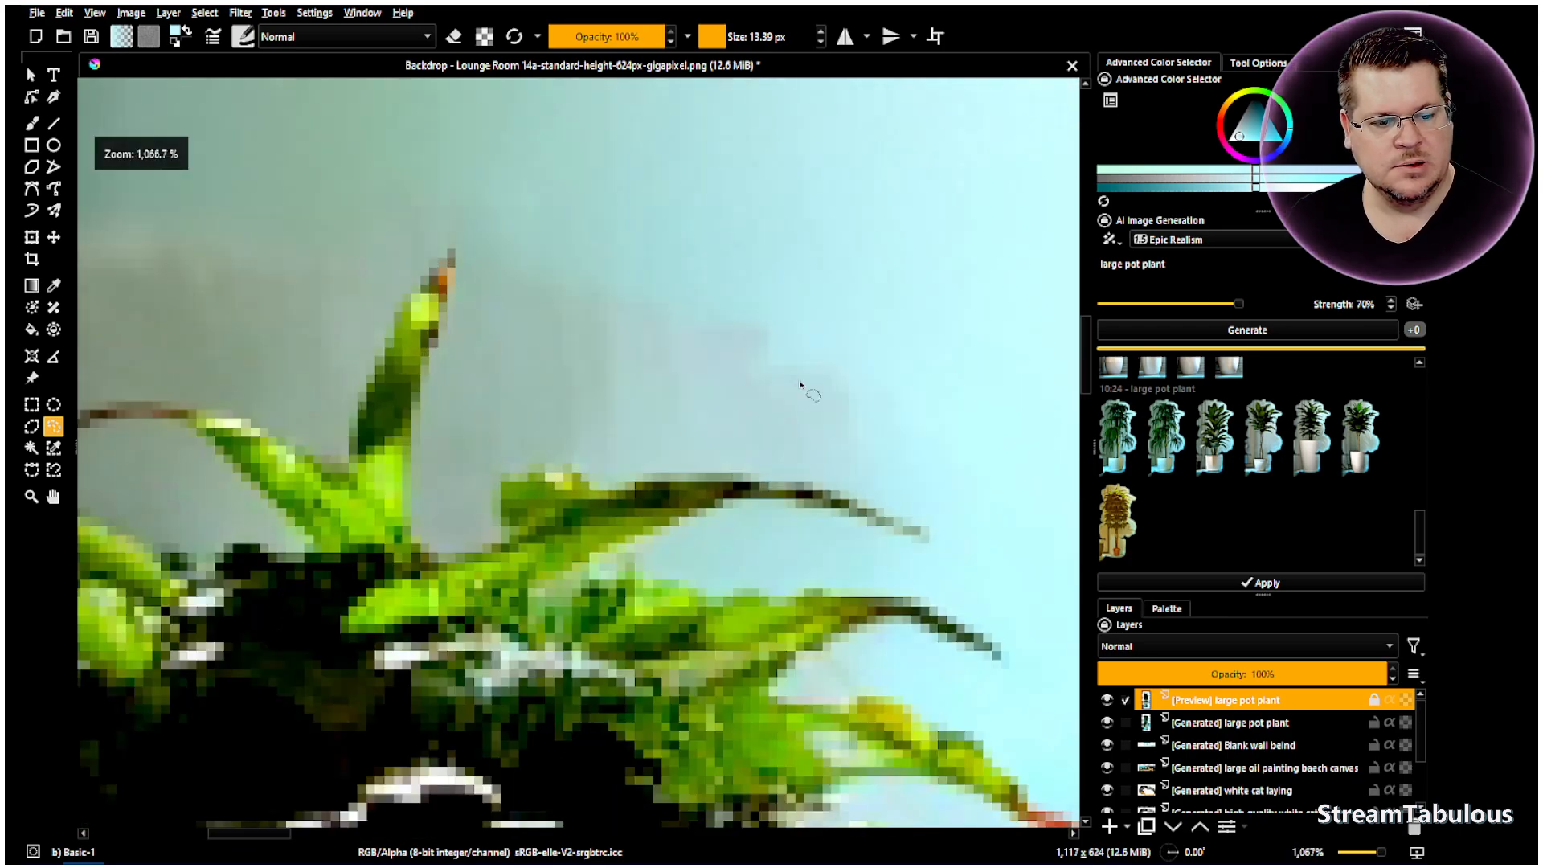
{"action": "scroll", "coordinate": [591, 450], "scroll_direction": "down", "scroll_amount": 8}
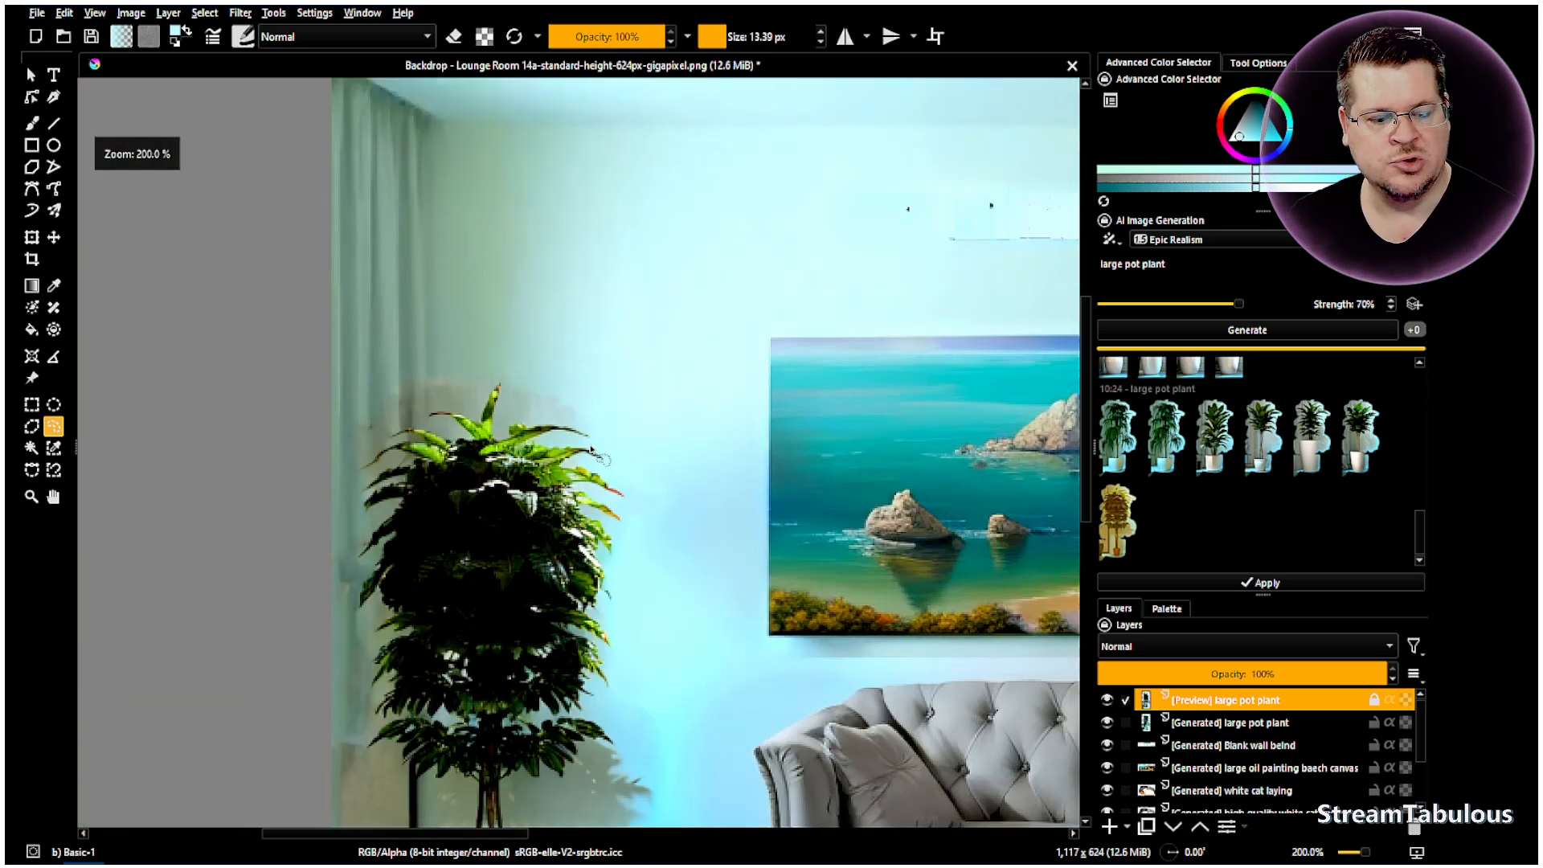
{"action": "scroll", "coordinate": [592, 450], "scroll_direction": "down", "scroll_amount": 3}
{"action": "scroll", "coordinate": [894, 505], "scroll_direction": "down", "scroll_amount": 1}
{"action": "scroll", "coordinate": [953, 500], "scroll_direction": "up", "scroll_amount": 2}
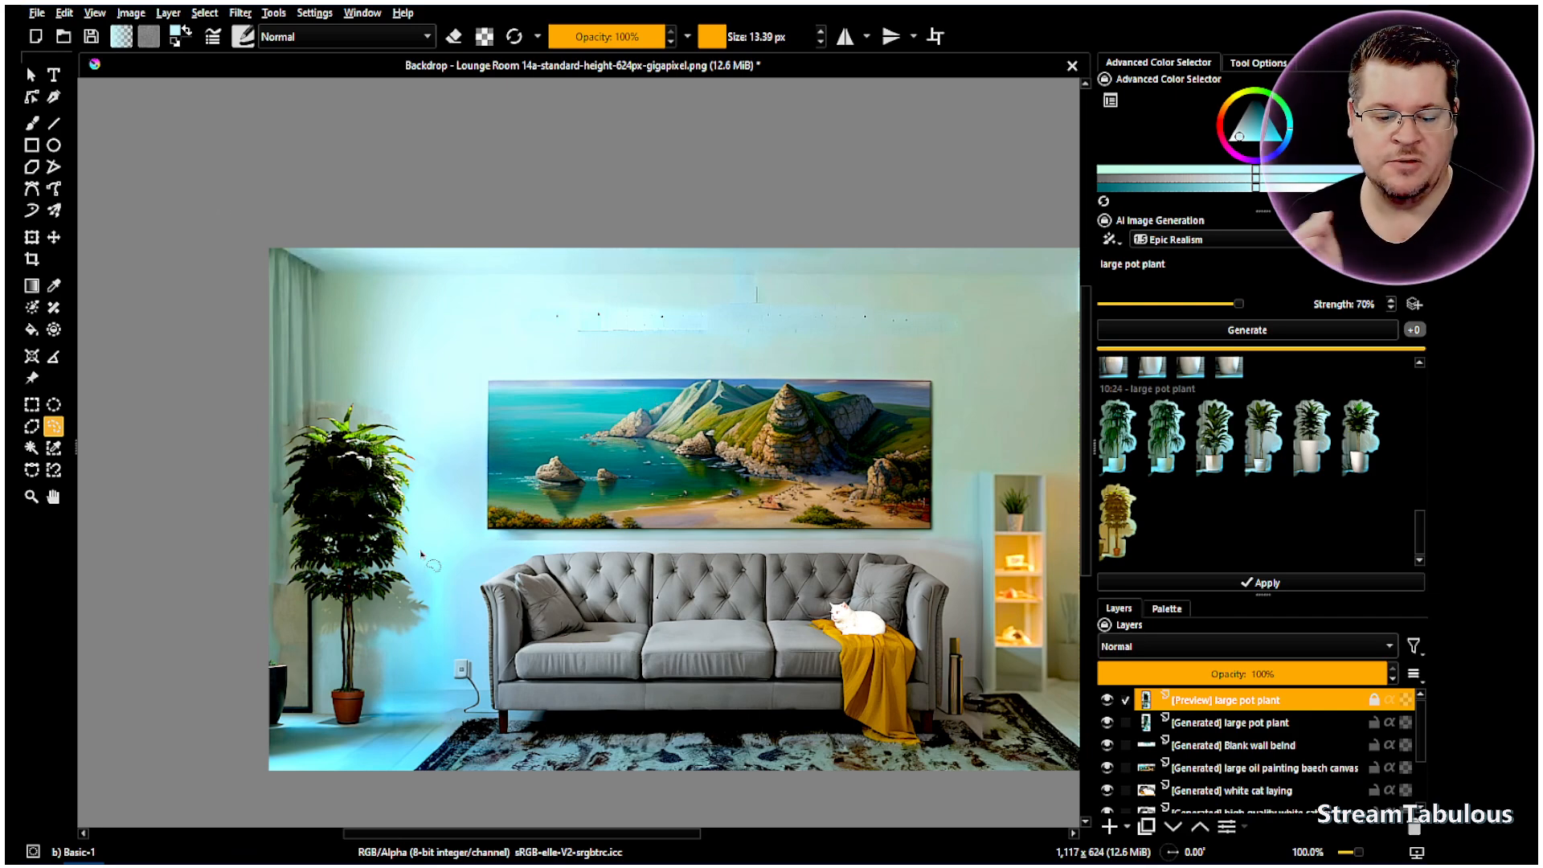
- Compare the white-pot and terracotta-pot results and apply the terracotta-pot tree as a layer
{"action": "scroll", "coordinate": [386, 710], "scroll_direction": "up", "scroll_amount": 5}
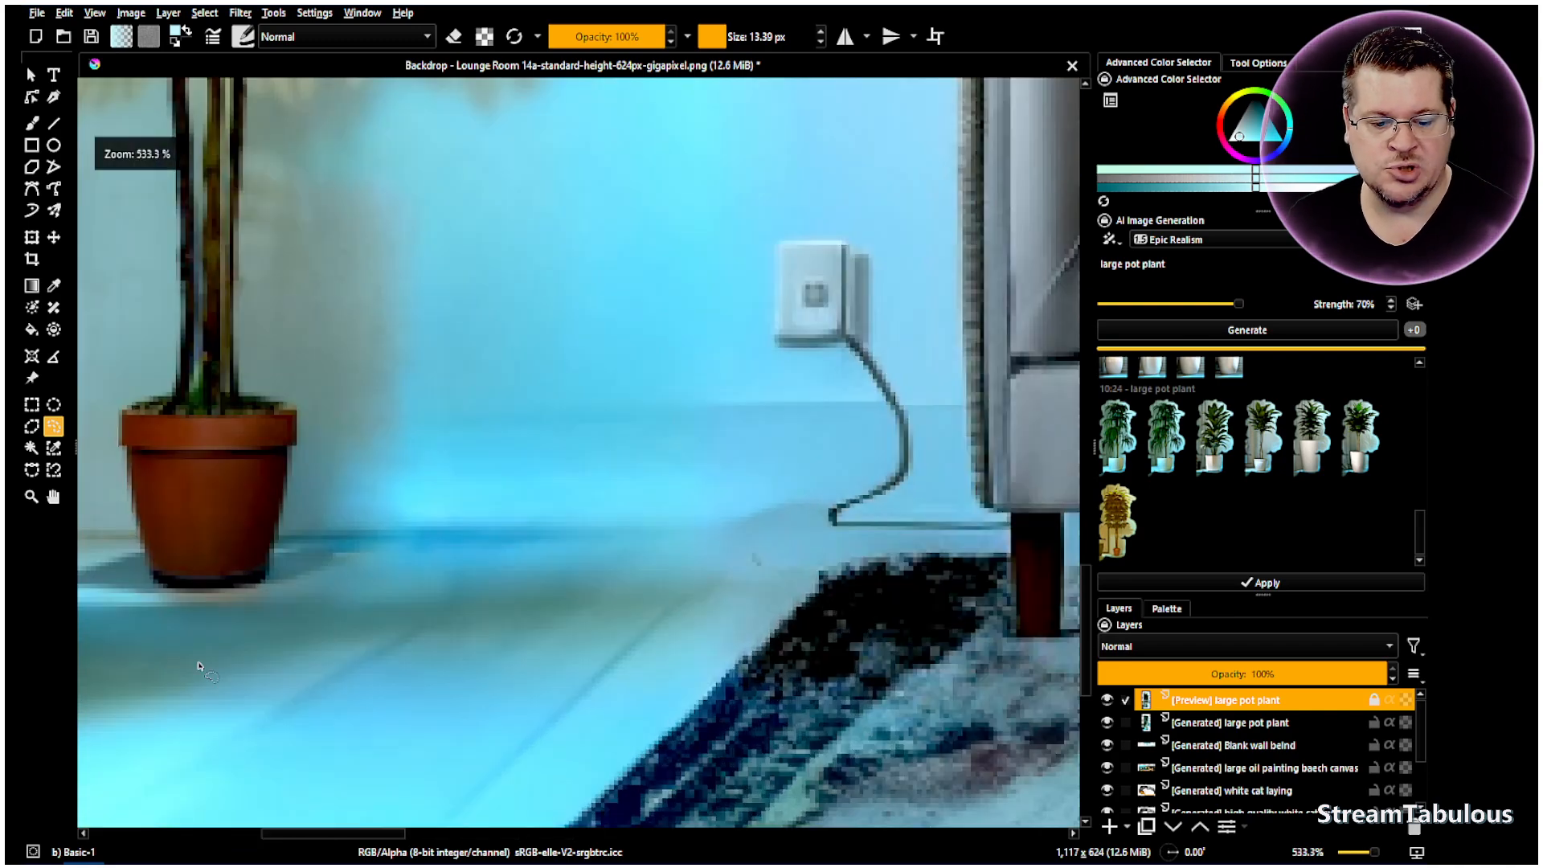
{"action": "scroll", "coordinate": [571, 659], "scroll_direction": "down", "scroll_amount": 6}
{"action": "scroll", "coordinate": [514, 659], "scroll_direction": "up", "scroll_amount": 5}
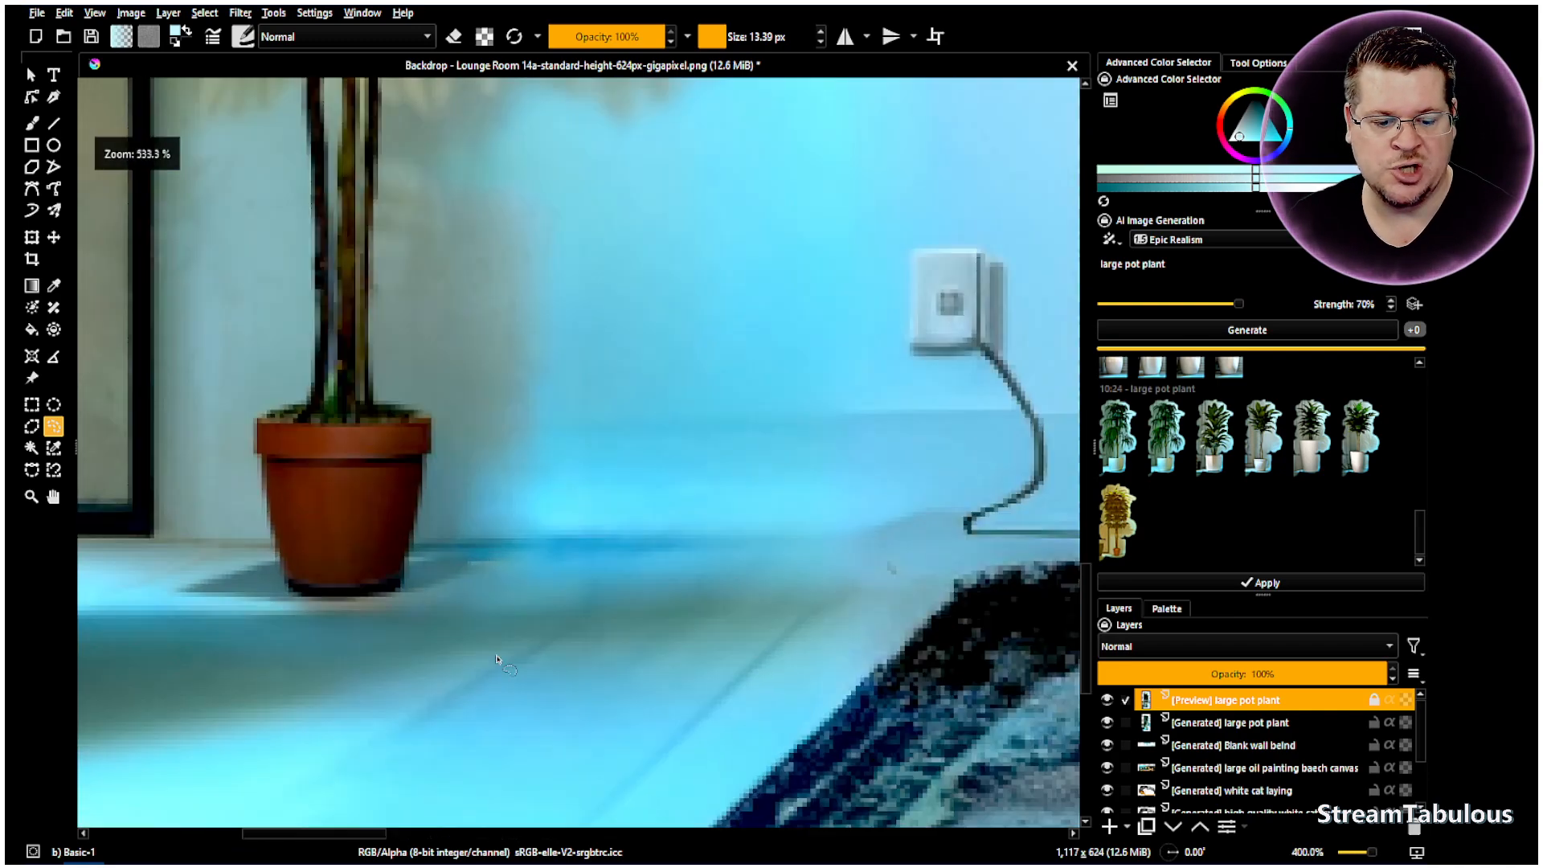
{"action": "scroll", "coordinate": [454, 609], "scroll_direction": "down", "scroll_amount": 1}
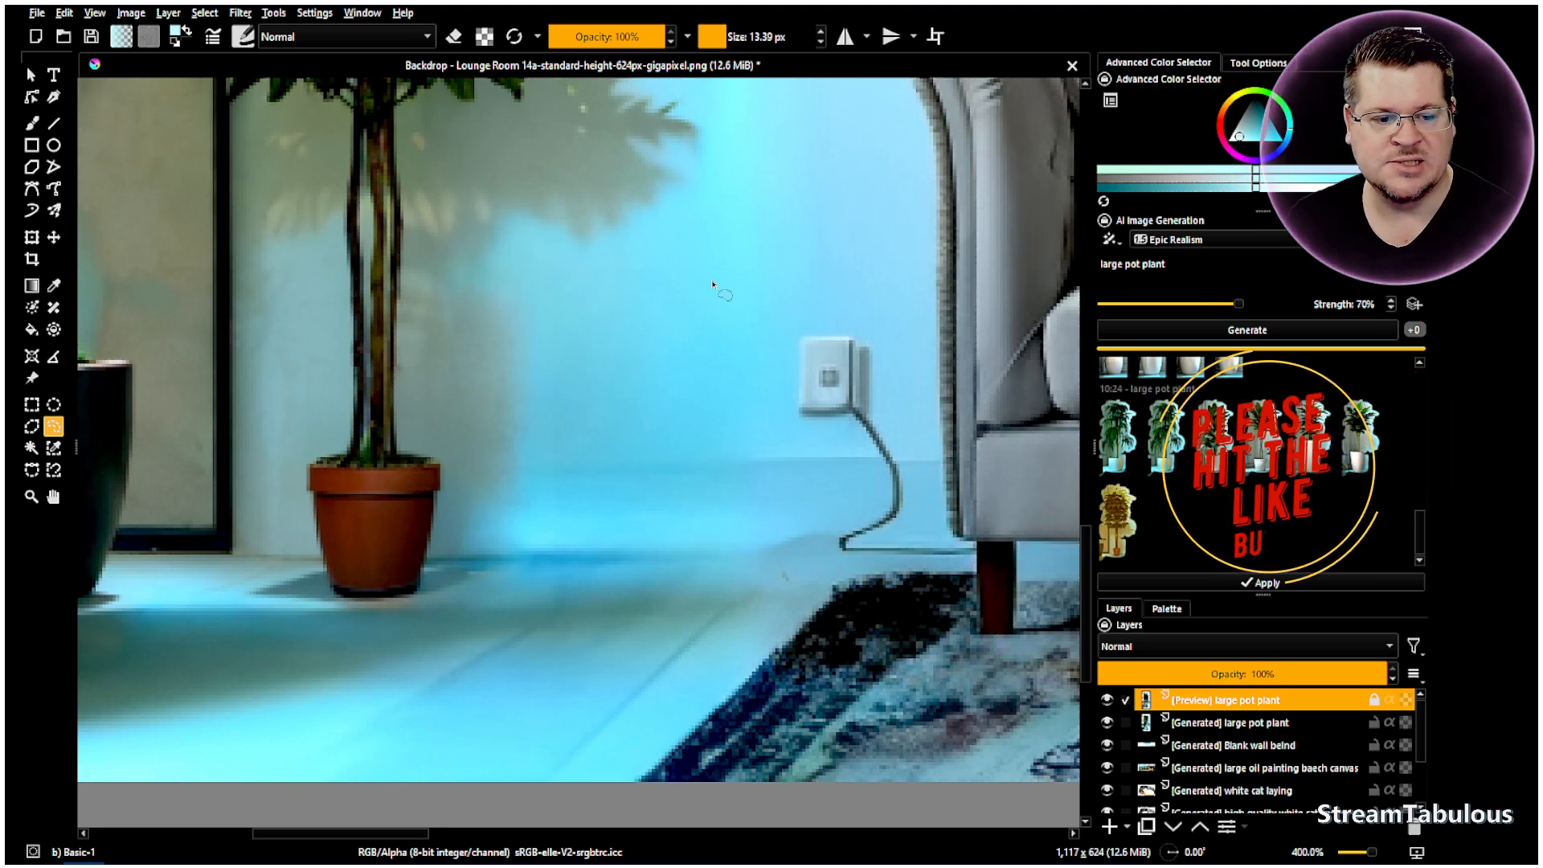
{"action": "left_click", "coordinate": [1116, 531]}
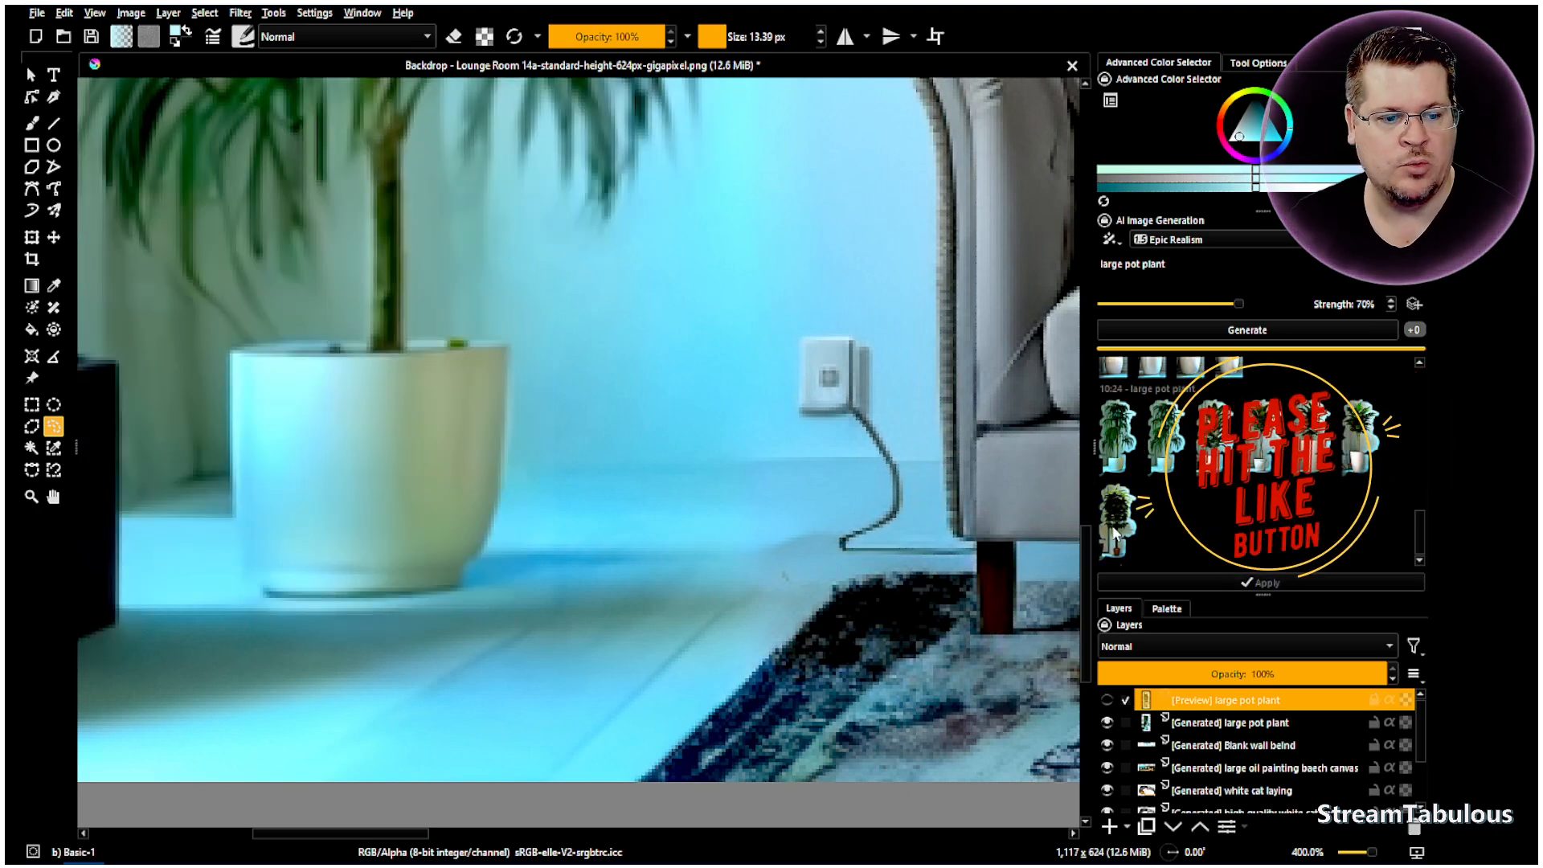
{"action": "left_click", "coordinate": [1115, 533]}
{"action": "double_click", "coordinate": [1115, 533]}
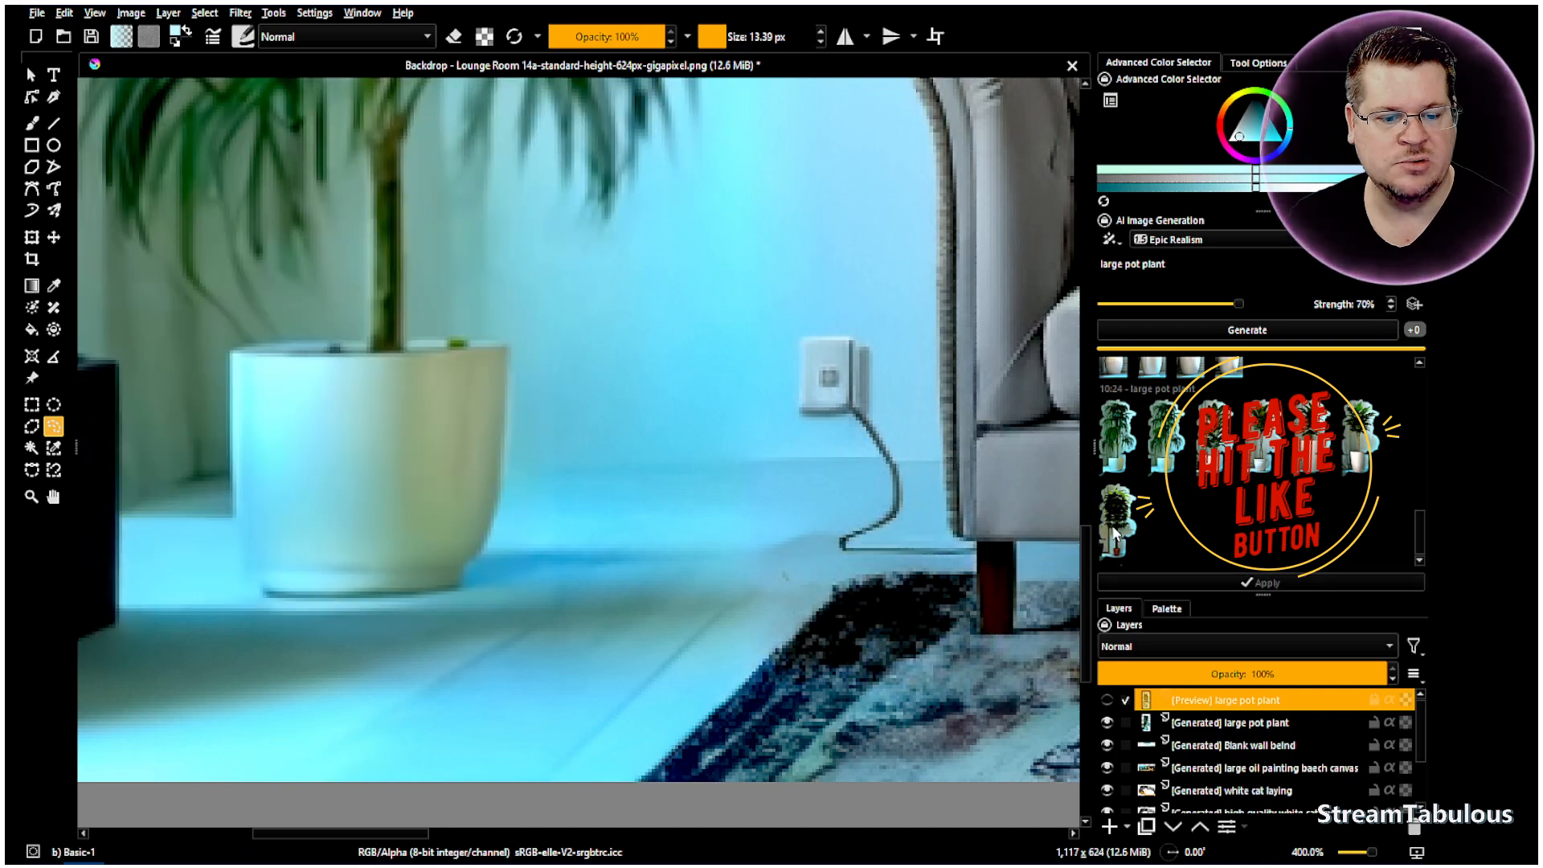
{"action": "left_click", "coordinate": [1115, 533]}
{"action": "left_click", "coordinate": [1118, 533]}
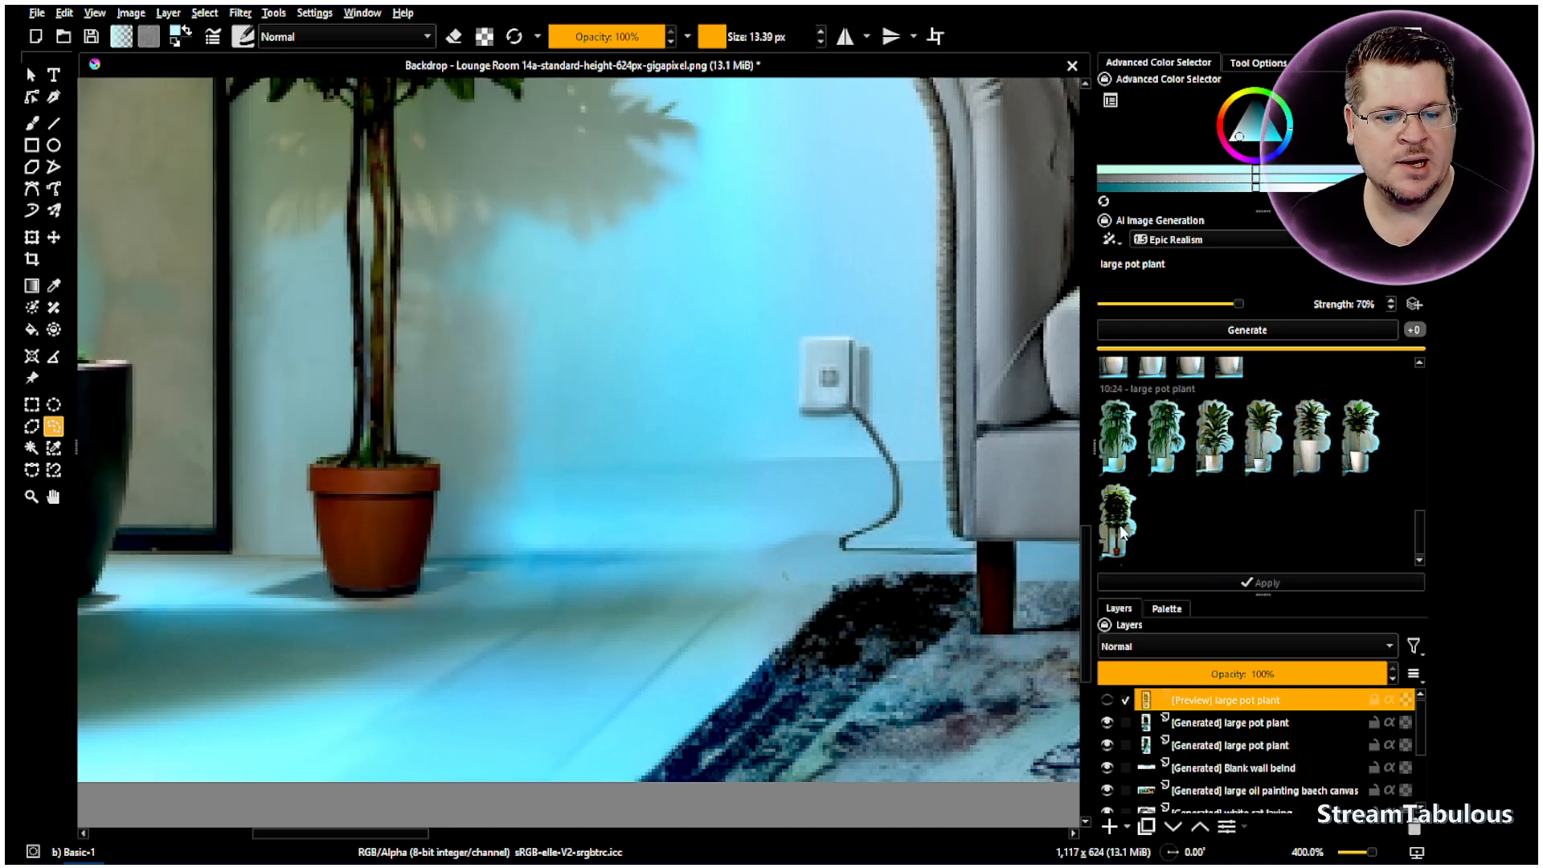
{"action": "left_click", "coordinate": [1123, 533]}
{"action": "double_click", "coordinate": [1123, 533]}
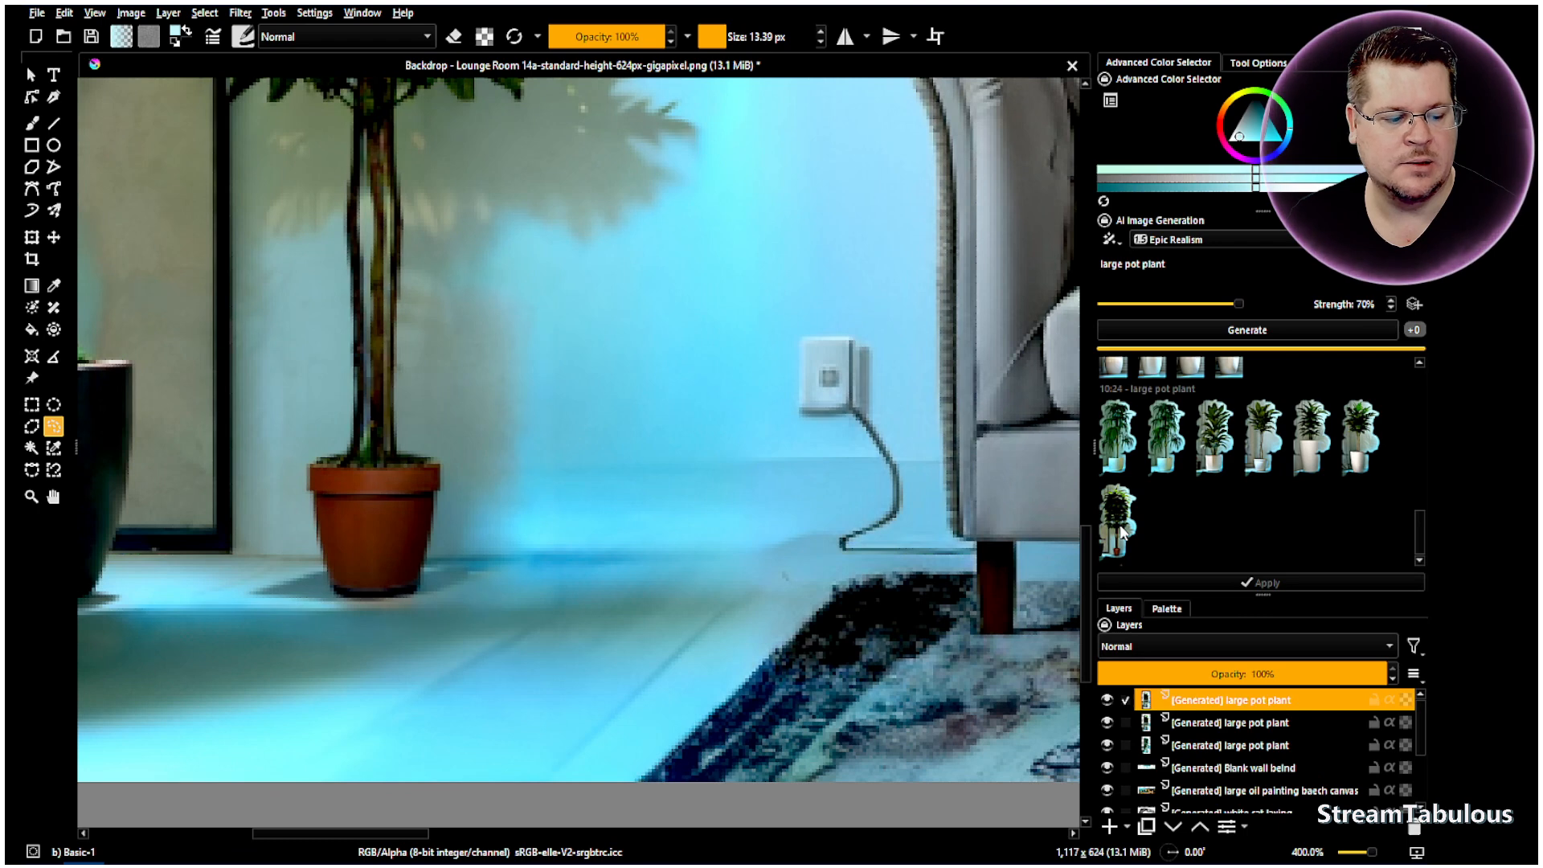
- Hide the two earlier plant layers and compare the terracotta tree against the palm, leaving it visible
{"action": "left_click", "coordinate": [1109, 723]}
{"action": "left_click", "coordinate": [1108, 749]}
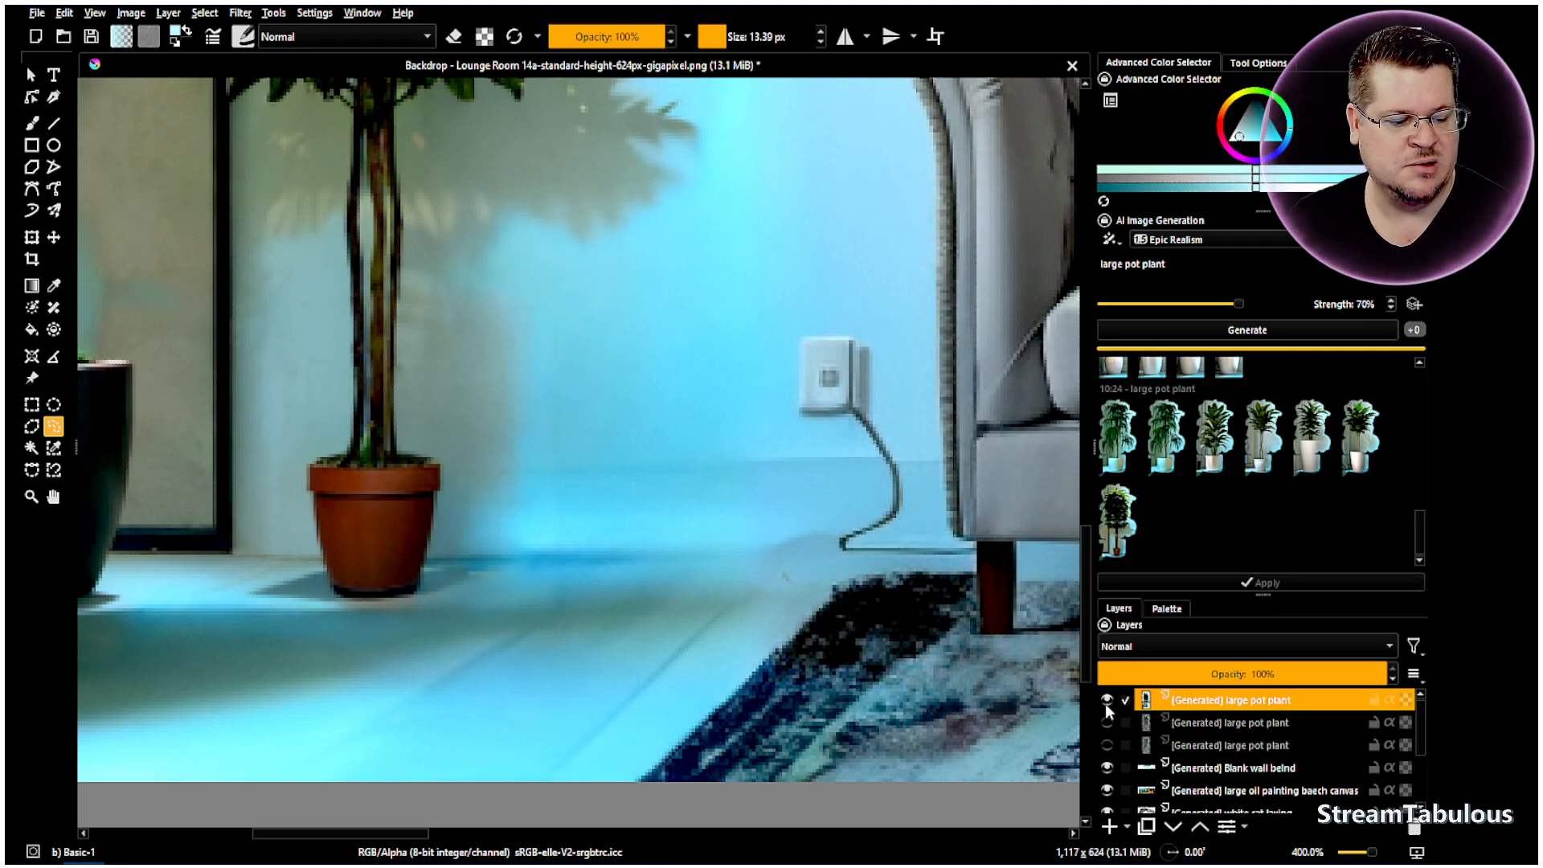
{"action": "left_click", "coordinate": [1106, 701]}
{"action": "left_click", "coordinate": [1106, 701]}
{"action": "scroll", "coordinate": [699, 465], "scroll_direction": "down", "scroll_amount": 4}
{"action": "scroll", "coordinate": [554, 289], "scroll_direction": "up", "scroll_amount": 2}
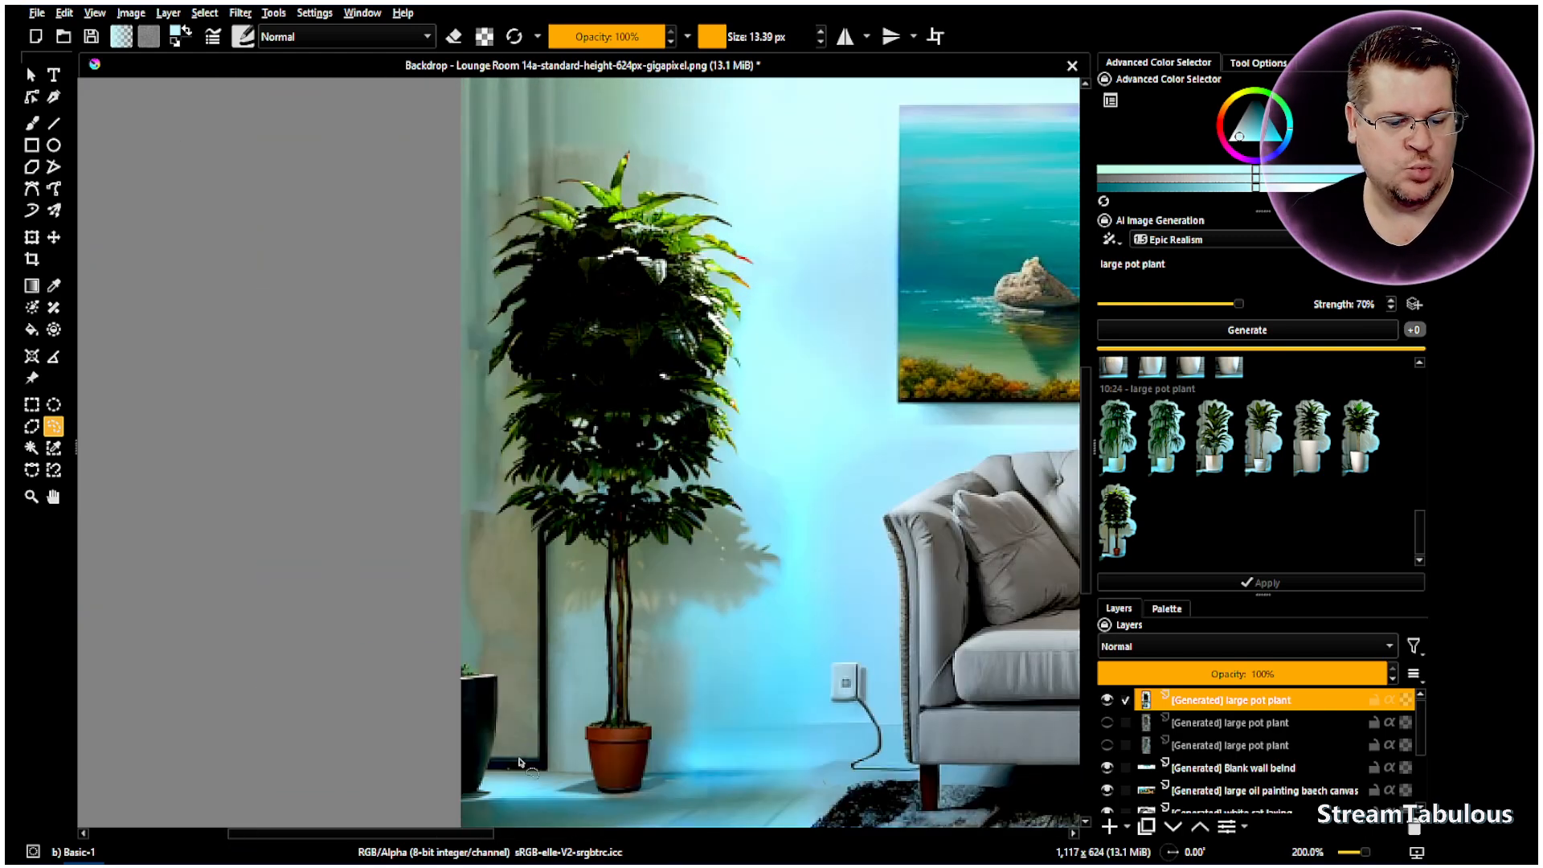
{"action": "left_click", "coordinate": [1107, 701]}
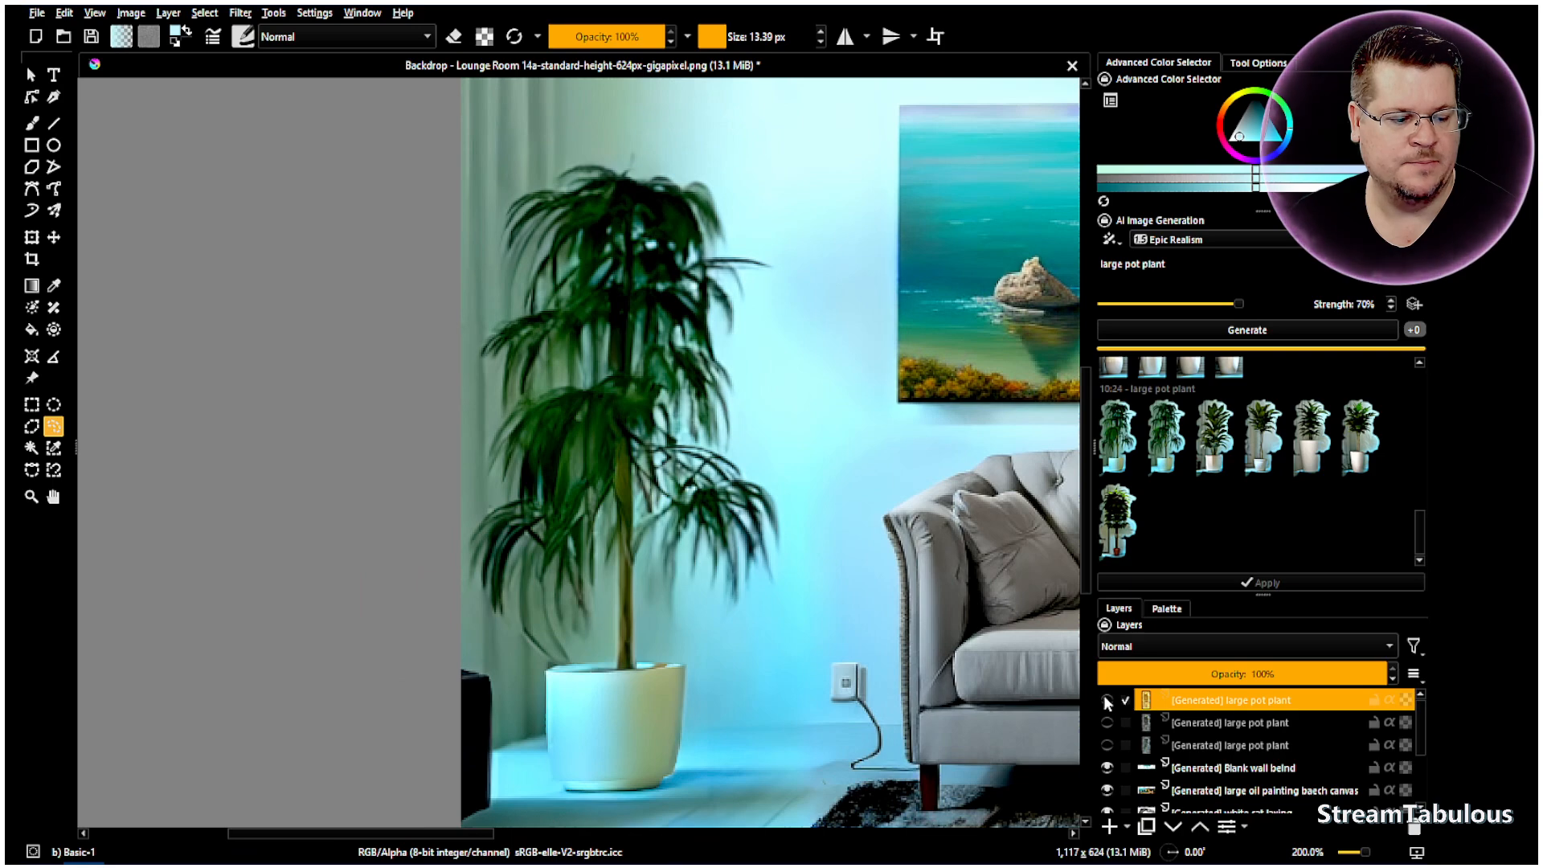
{"action": "left_click", "coordinate": [1107, 701]}
{"action": "left_click", "coordinate": [1107, 701]}
{"action": "left_click", "coordinate": [1107, 701]}
{"action": "scroll", "coordinate": [814, 512], "scroll_direction": "down", "scroll_amount": 6}
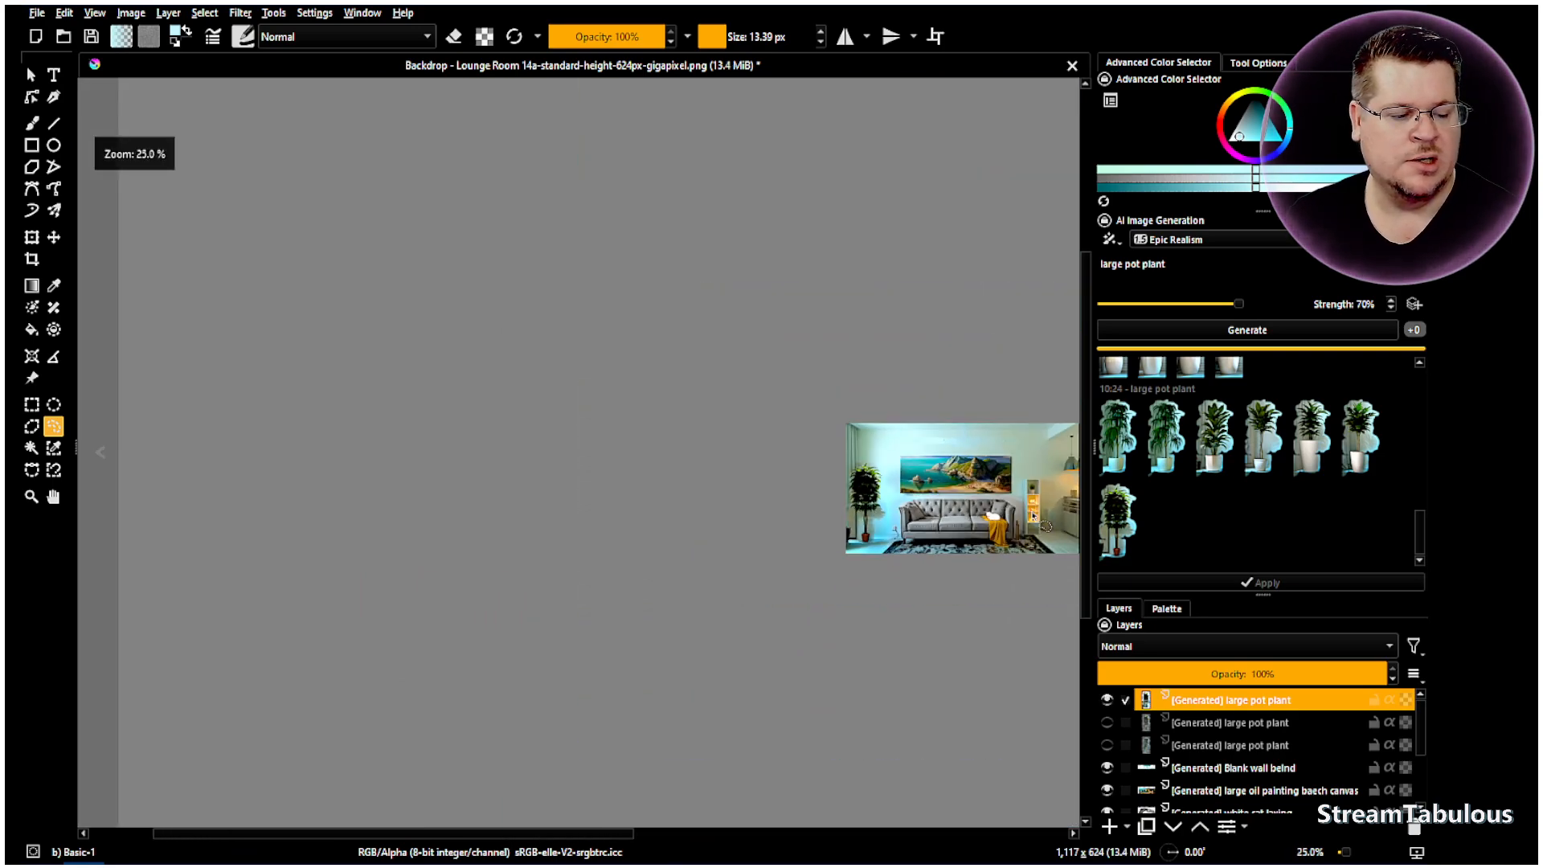
{"action": "scroll", "coordinate": [1050, 505], "scroll_direction": "up", "scroll_amount": 6}
{"action": "scroll", "coordinate": [942, 490], "scroll_direction": "down", "scroll_amount": 2}
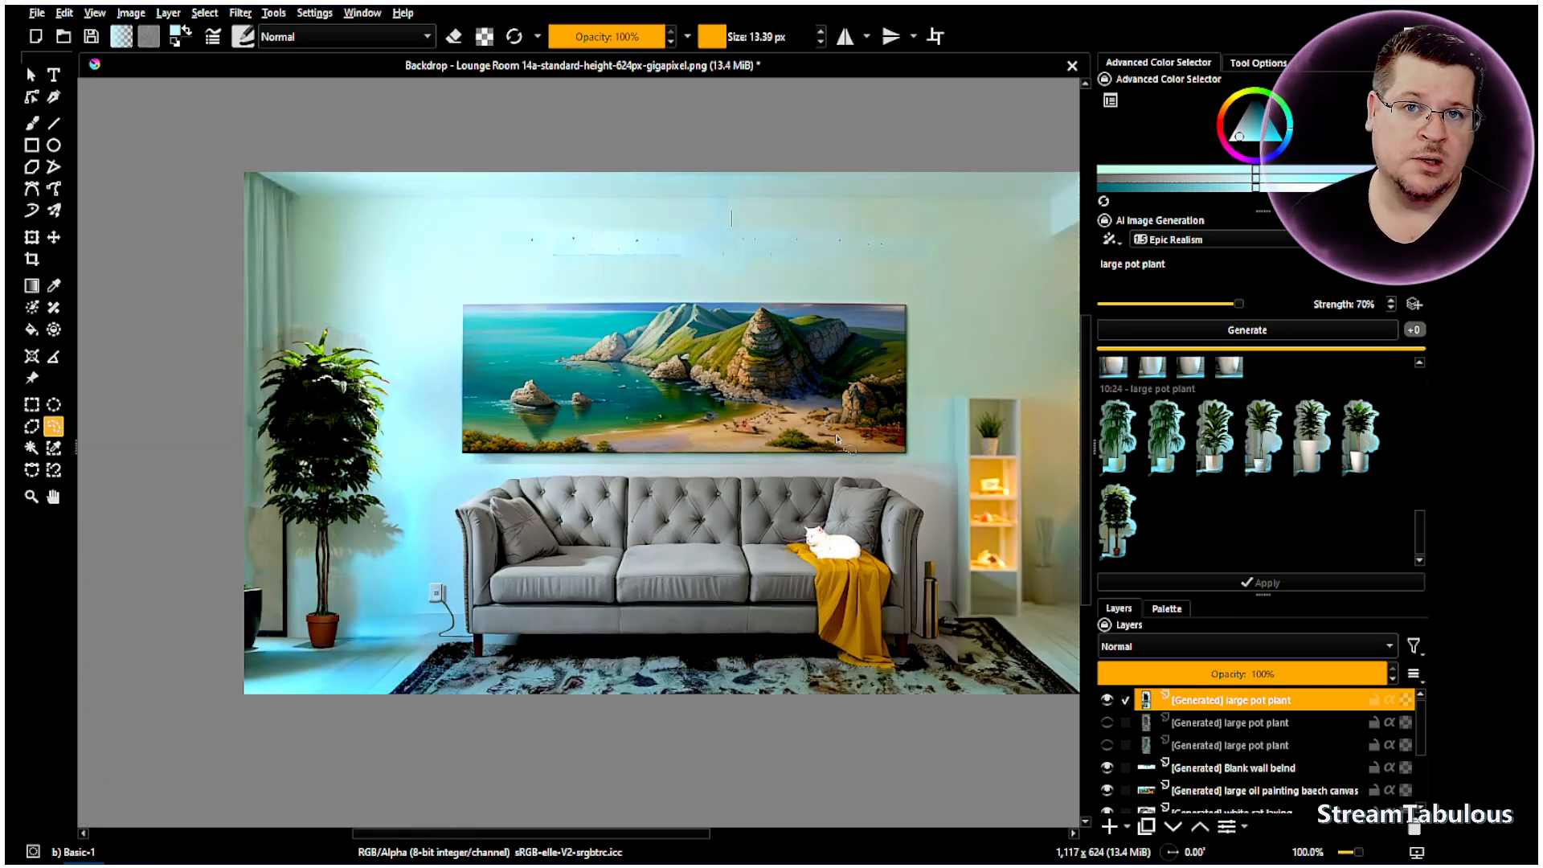
{"action": "scroll", "coordinate": [865, 562], "scroll_direction": "up", "scroll_amount": 1}
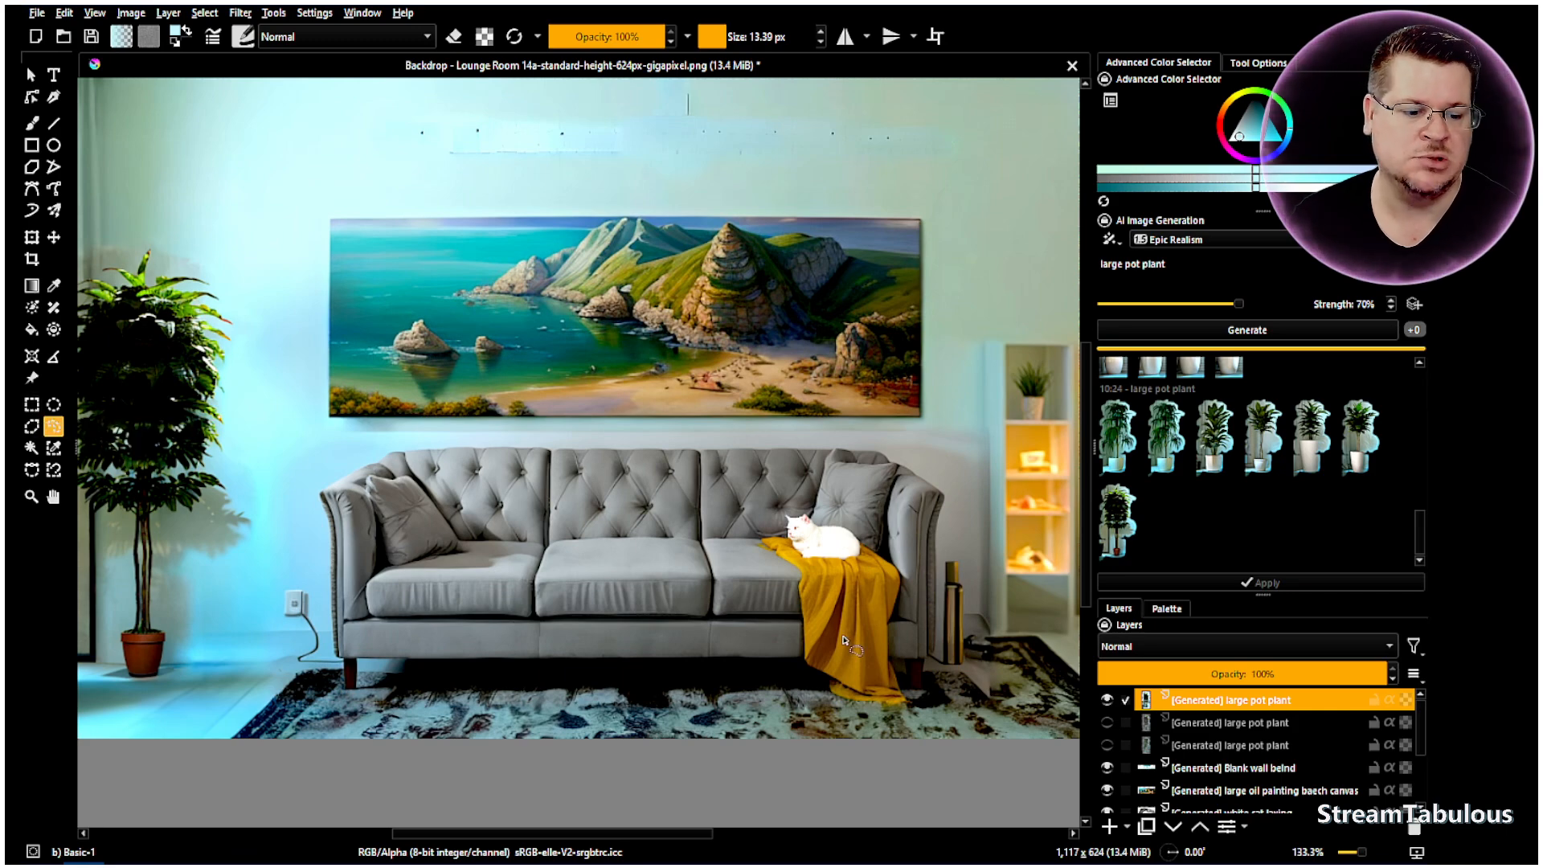
{"action": "scroll", "coordinate": [825, 544], "scroll_direction": "up", "scroll_amount": 1}
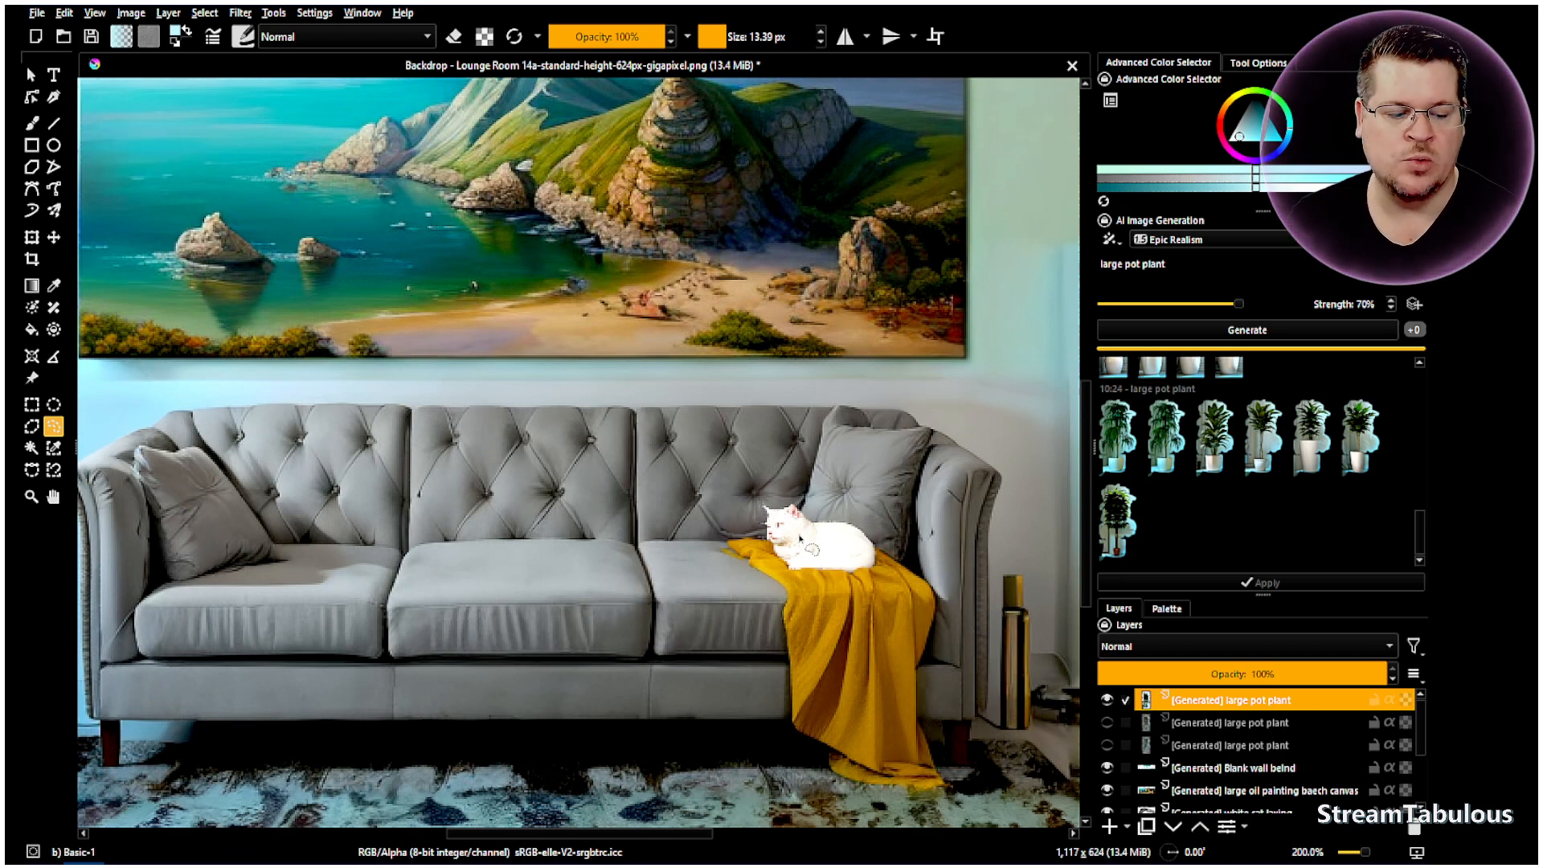
{"action": "scroll", "coordinate": [807, 543], "scroll_direction": "down", "scroll_amount": 1}
{"action": "scroll", "coordinate": [836, 550], "scroll_direction": "up", "scroll_amount": 1}
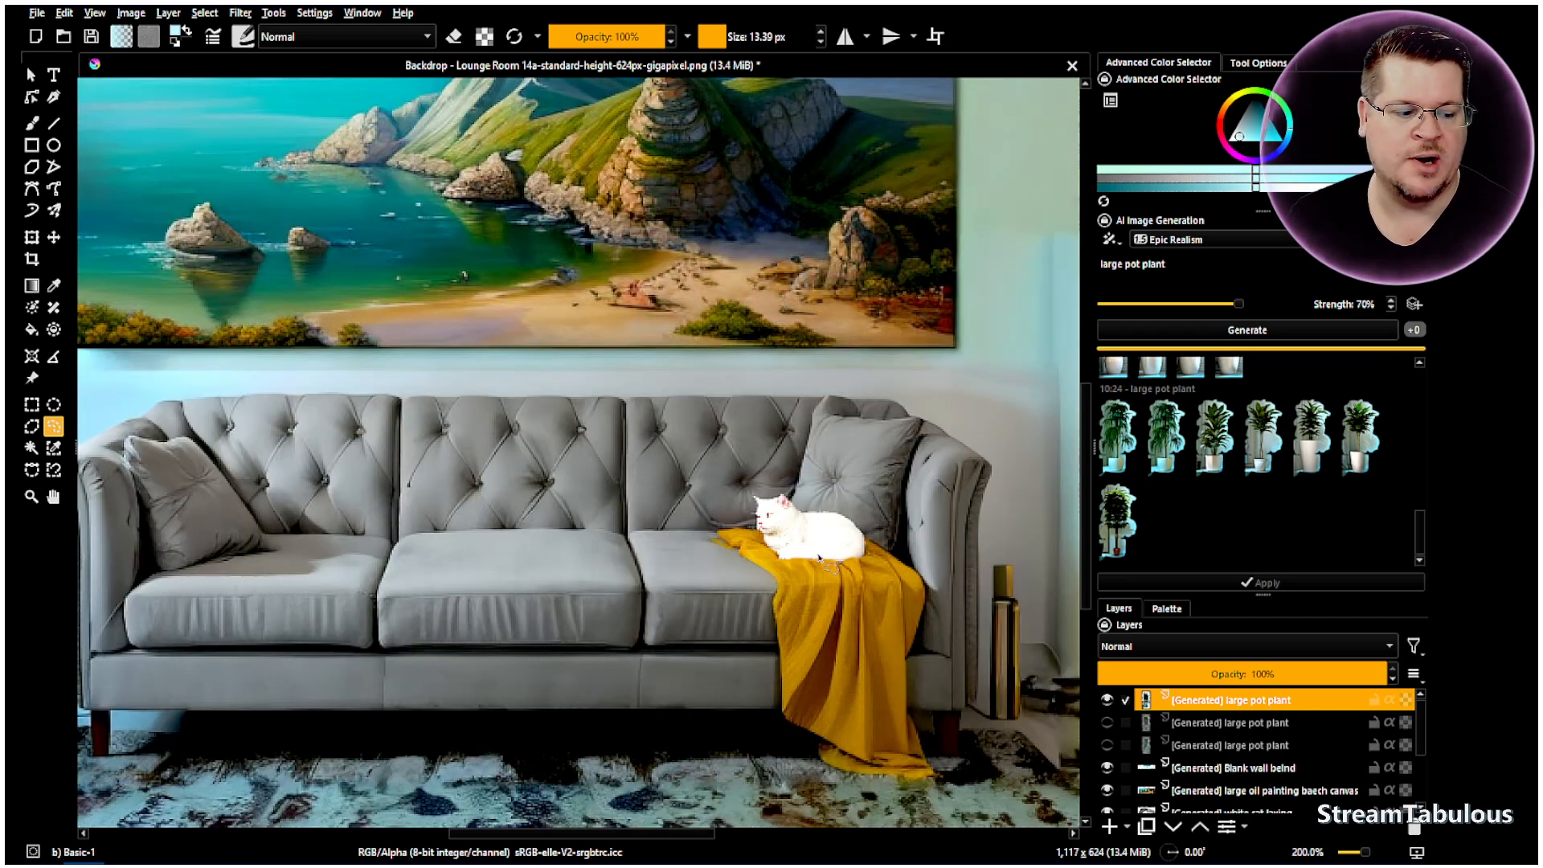
{"action": "scroll", "coordinate": [1256, 739], "scroll_direction": "down", "scroll_amount": 1}
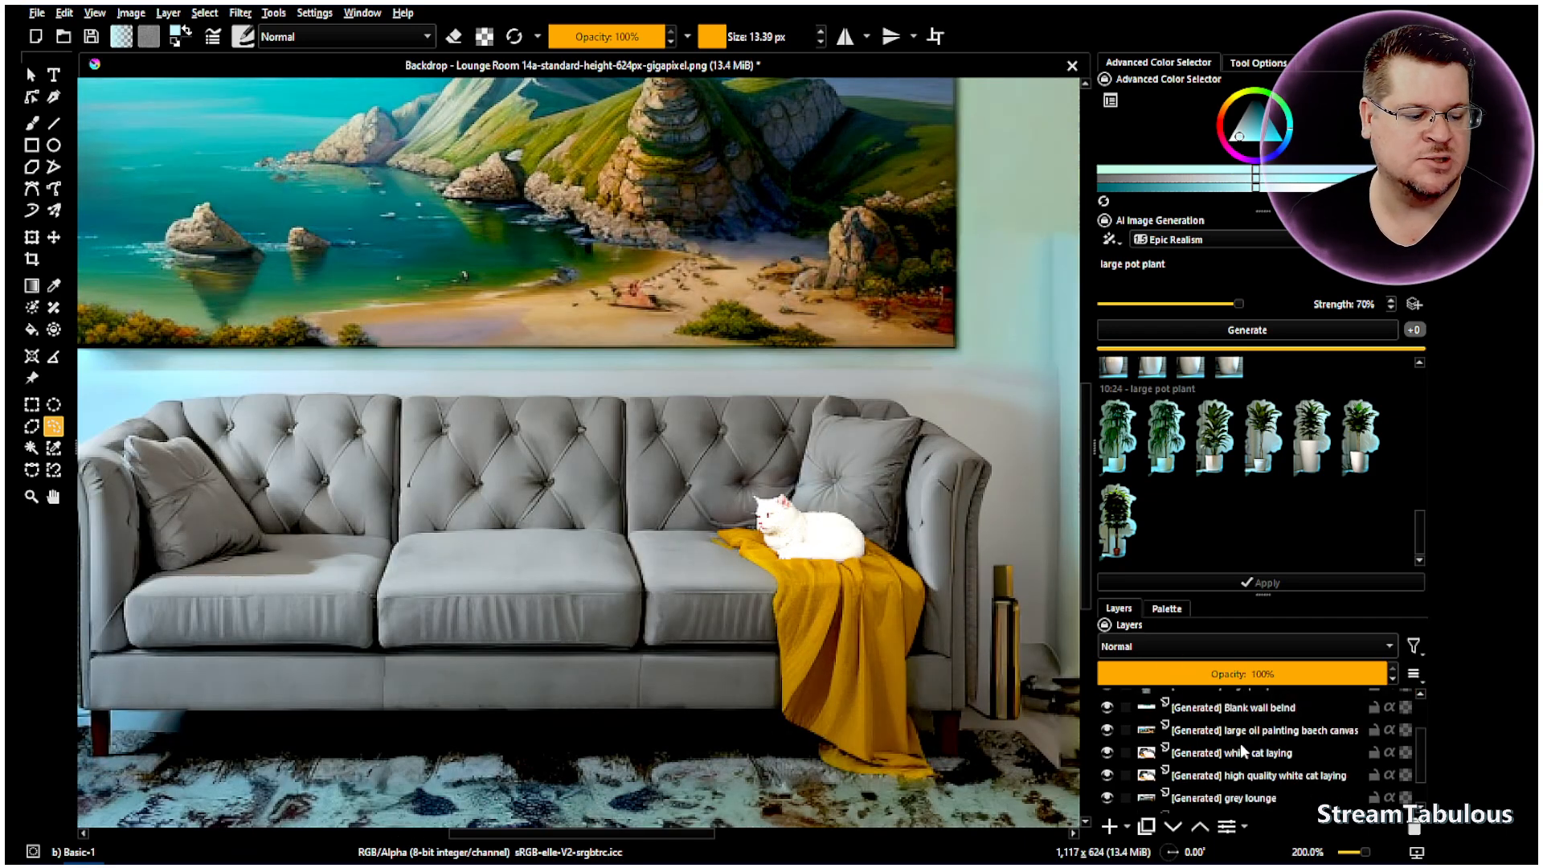
- Toggle the pot plant, white cat and beach painting layers to compare variants
{"action": "left_click", "coordinate": [1181, 752]}
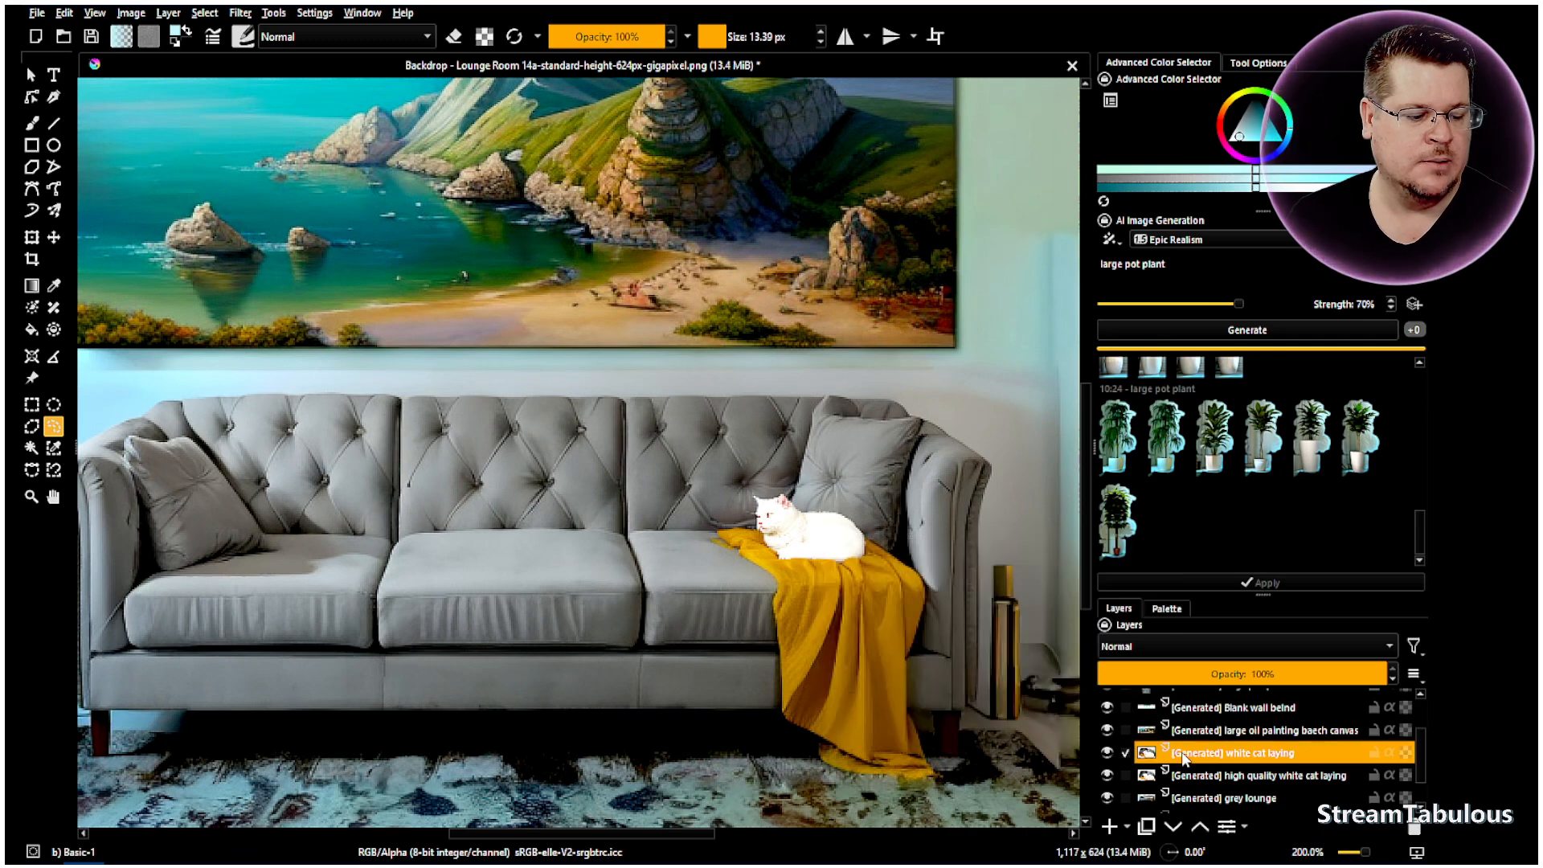
{"action": "scroll", "coordinate": [1111, 705], "scroll_direction": "up", "scroll_amount": 1}
{"action": "left_click", "coordinate": [1107, 700]}
{"action": "scroll", "coordinate": [1237, 778], "scroll_direction": "down", "scroll_amount": 1}
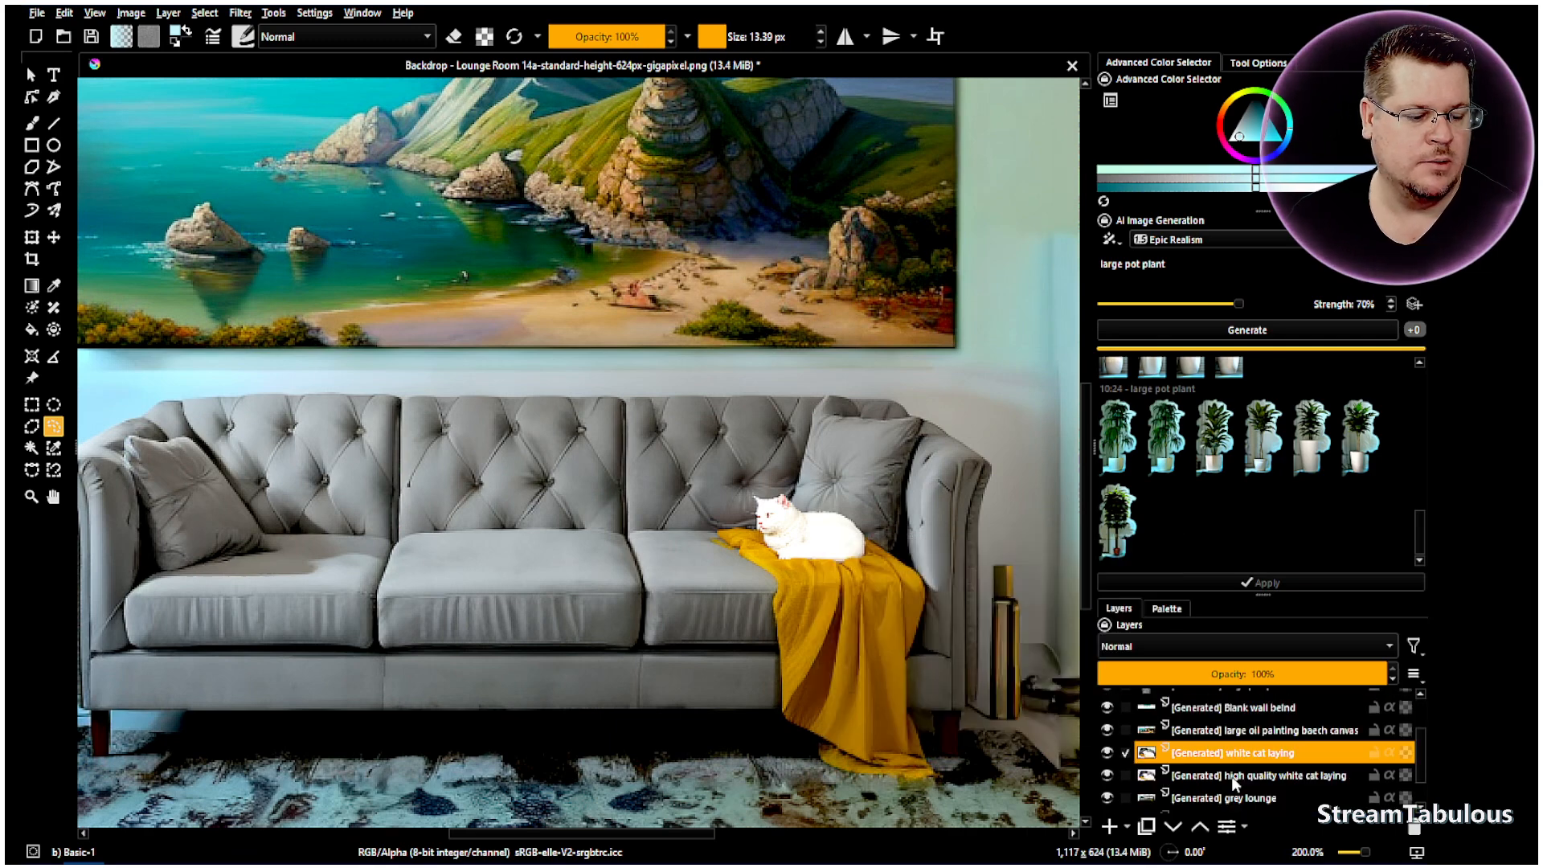
{"action": "left_click", "coordinate": [1109, 753]}
{"action": "left_click", "coordinate": [1109, 753]}
{"action": "left_click", "coordinate": [1107, 731]}
{"action": "left_click", "coordinate": [1107, 731]}
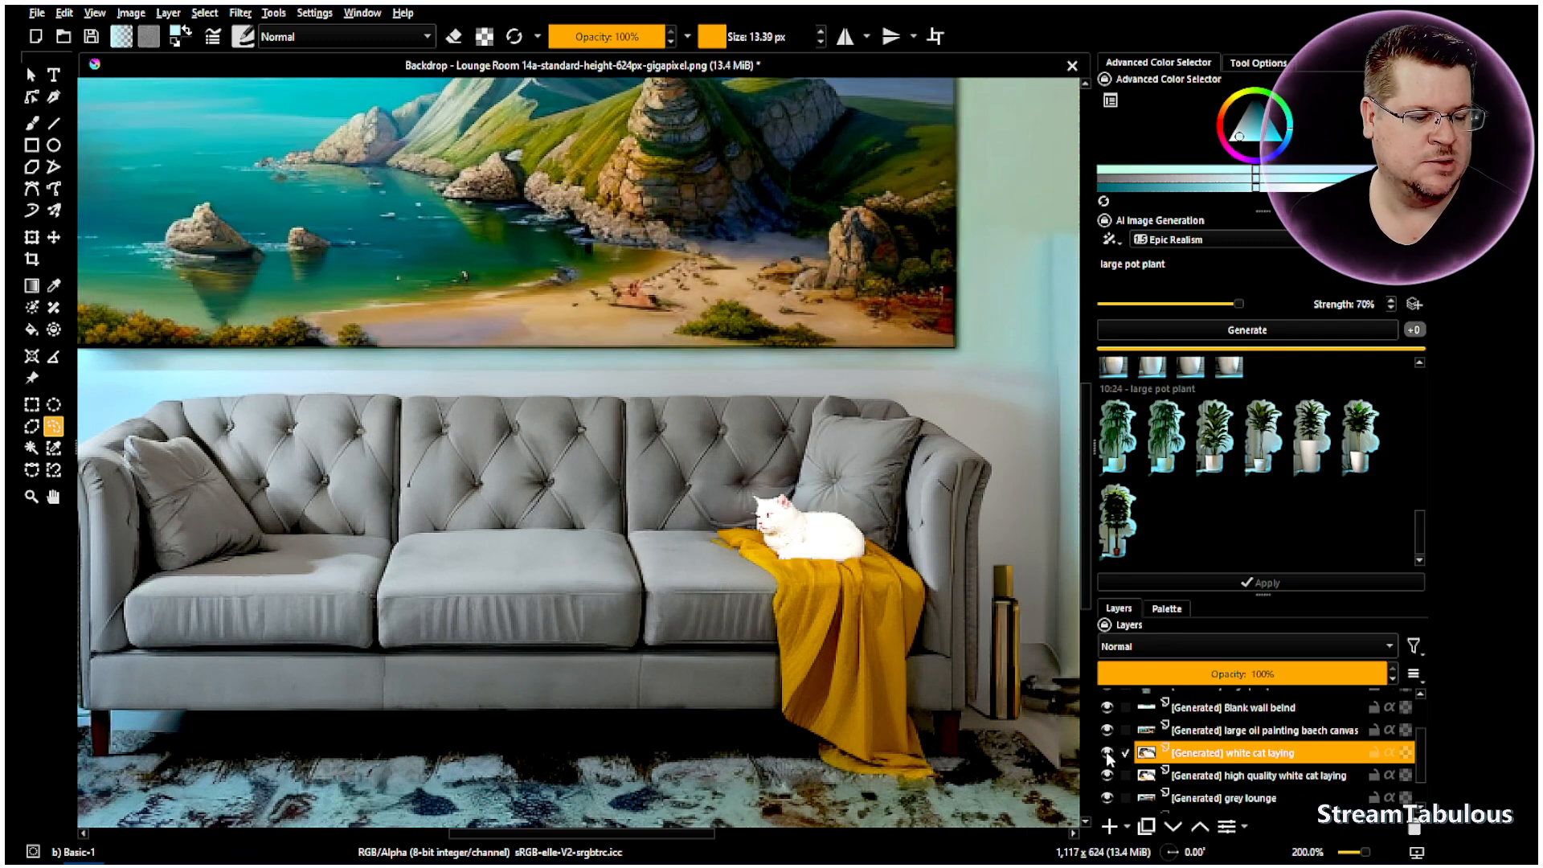
- Hide both white cat layers and check the grey lounge layer against the original sofa
{"action": "left_click", "coordinate": [1107, 753]}
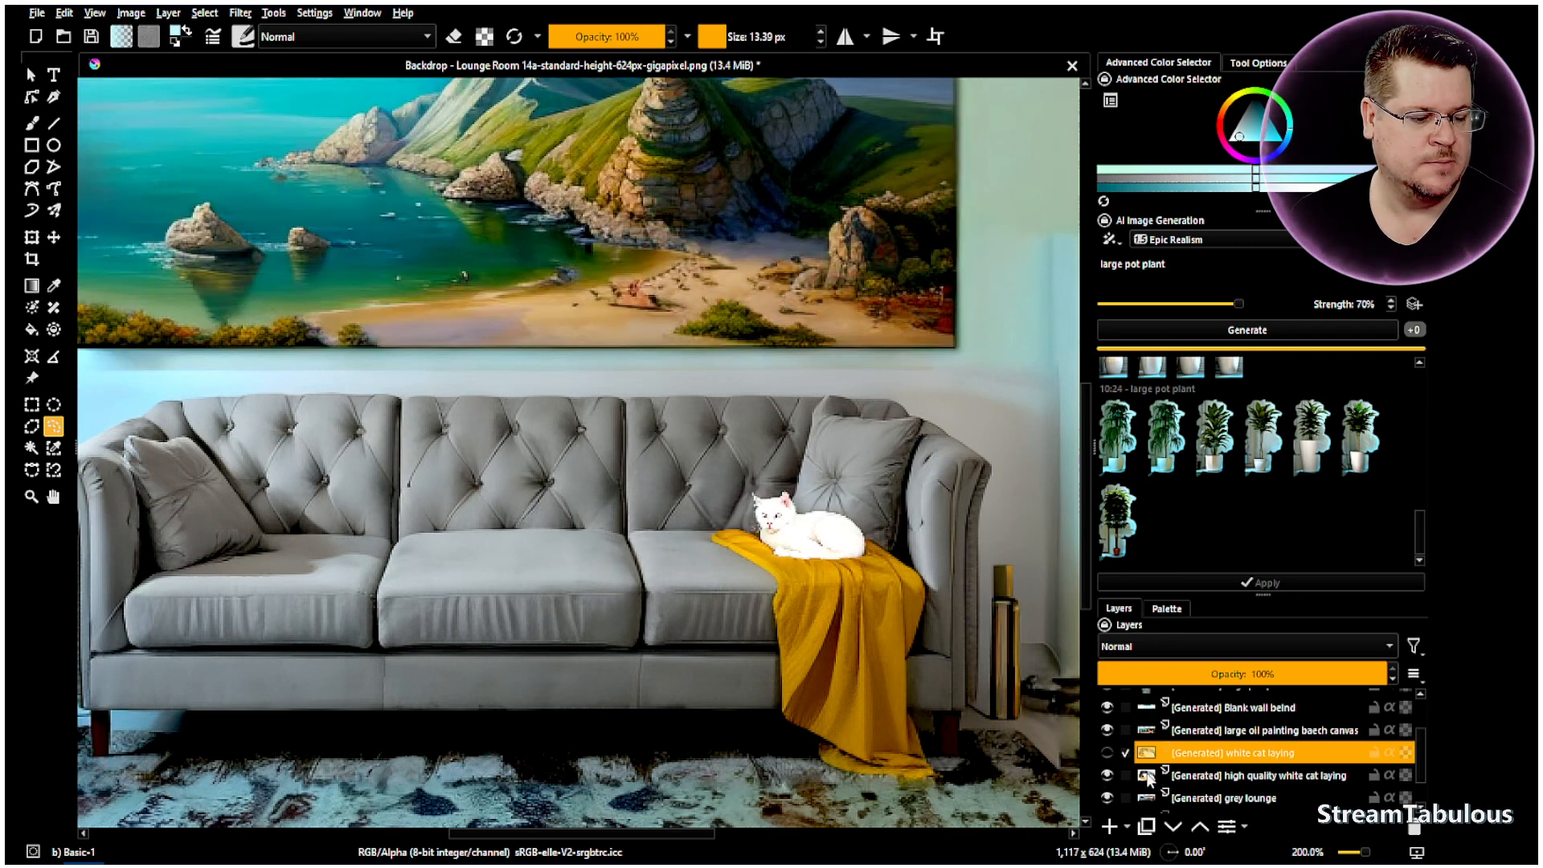
{"action": "left_click", "coordinate": [1107, 775]}
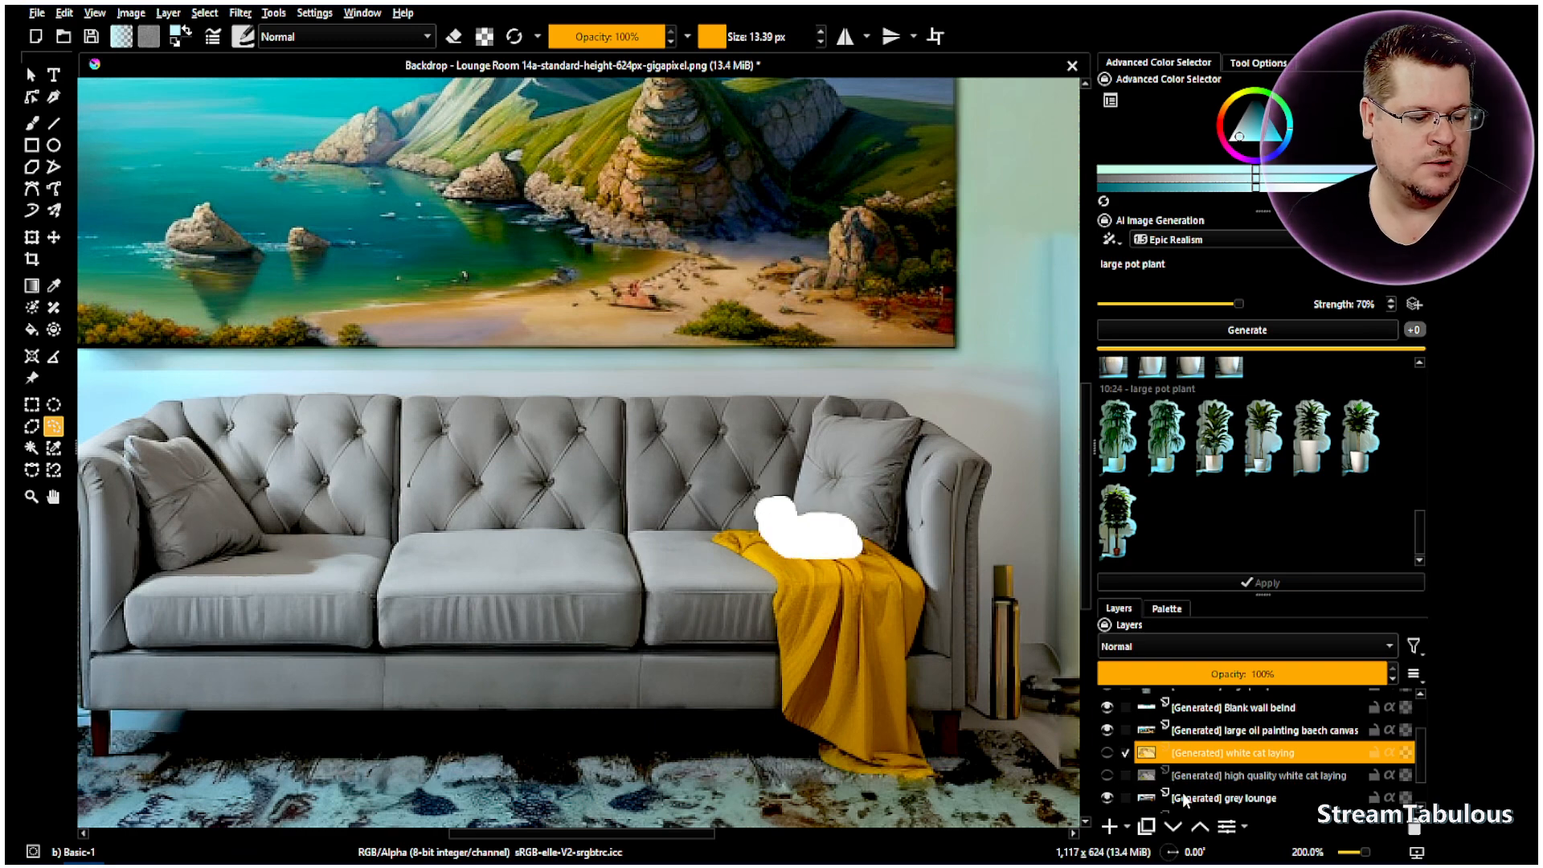
{"action": "left_click", "coordinate": [1187, 796]}
{"action": "left_click", "coordinate": [1108, 795]}
{"action": "left_click", "coordinate": [1108, 796]}
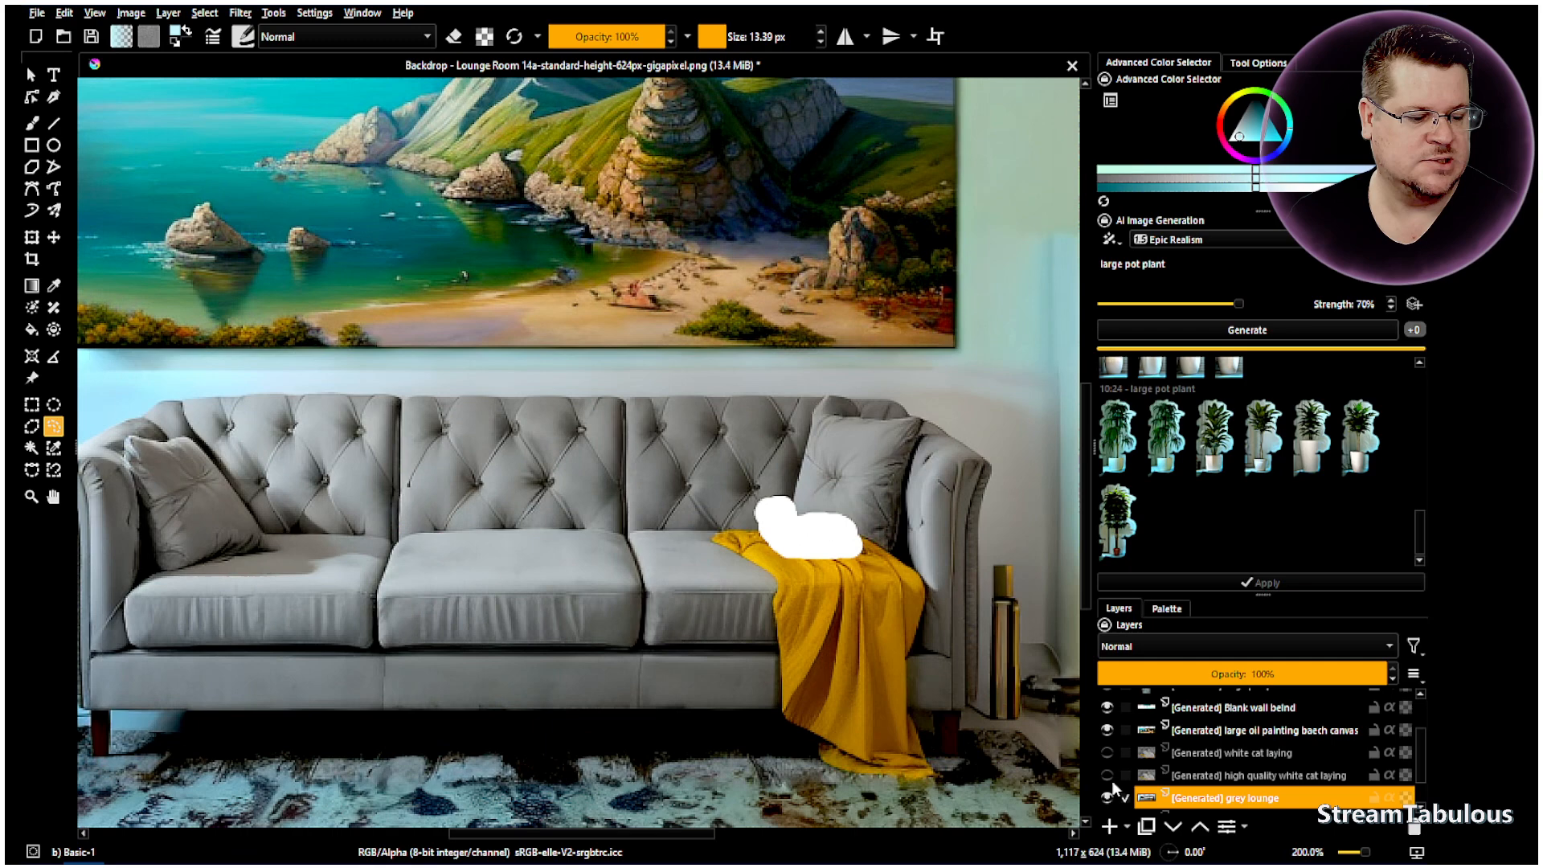
{"action": "left_click", "coordinate": [1157, 777]}
{"action": "scroll", "coordinate": [1183, 744], "scroll_direction": "down", "scroll_amount": 1}
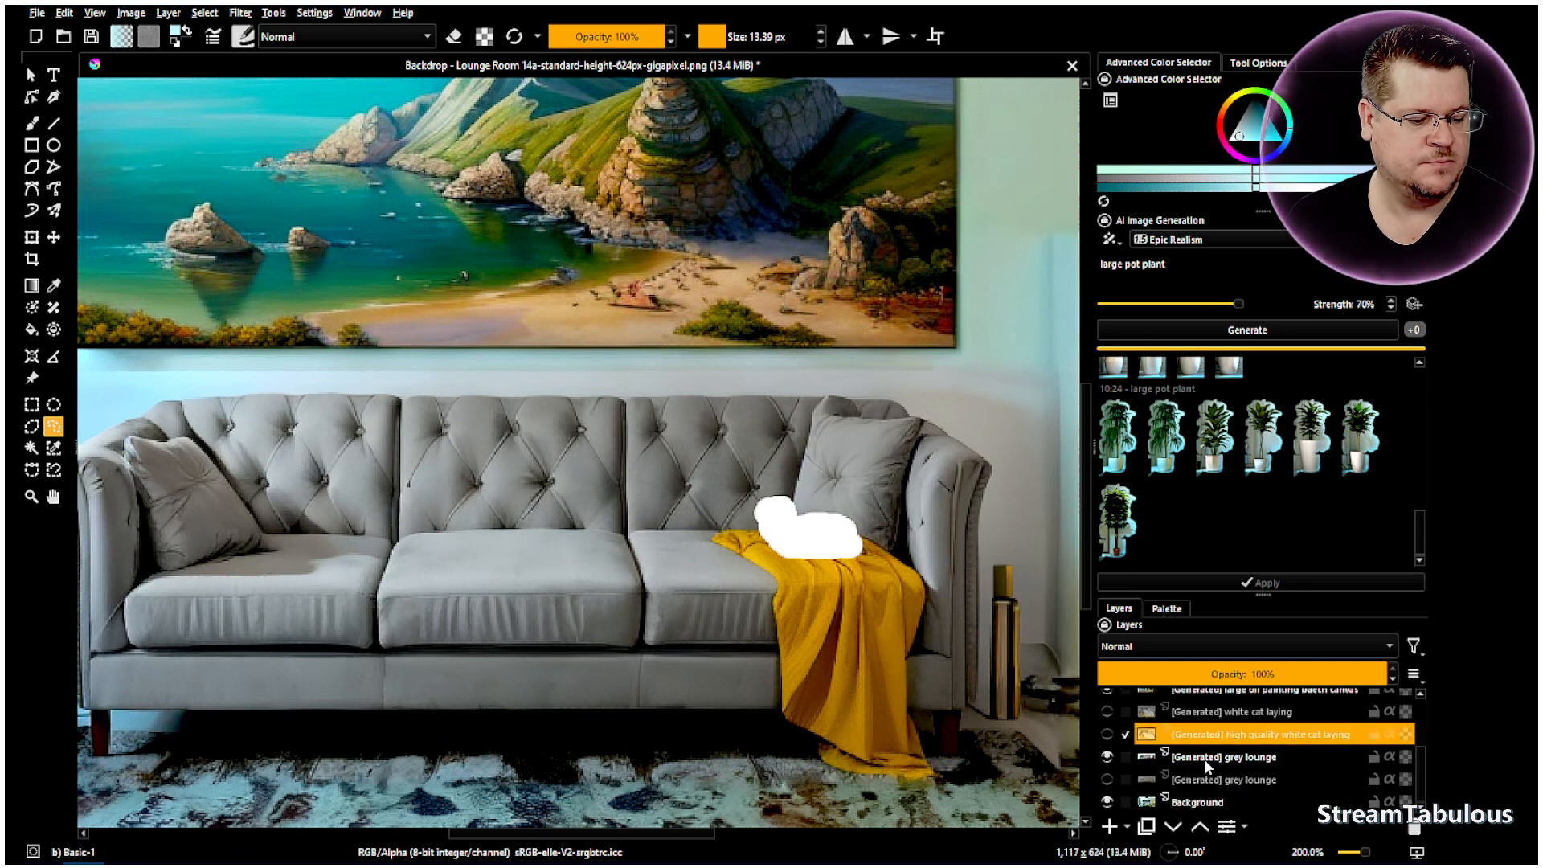
{"action": "left_click", "coordinate": [1190, 759]}
{"action": "left_click", "coordinate": [1109, 757]}
{"action": "left_click", "coordinate": [1109, 757]}
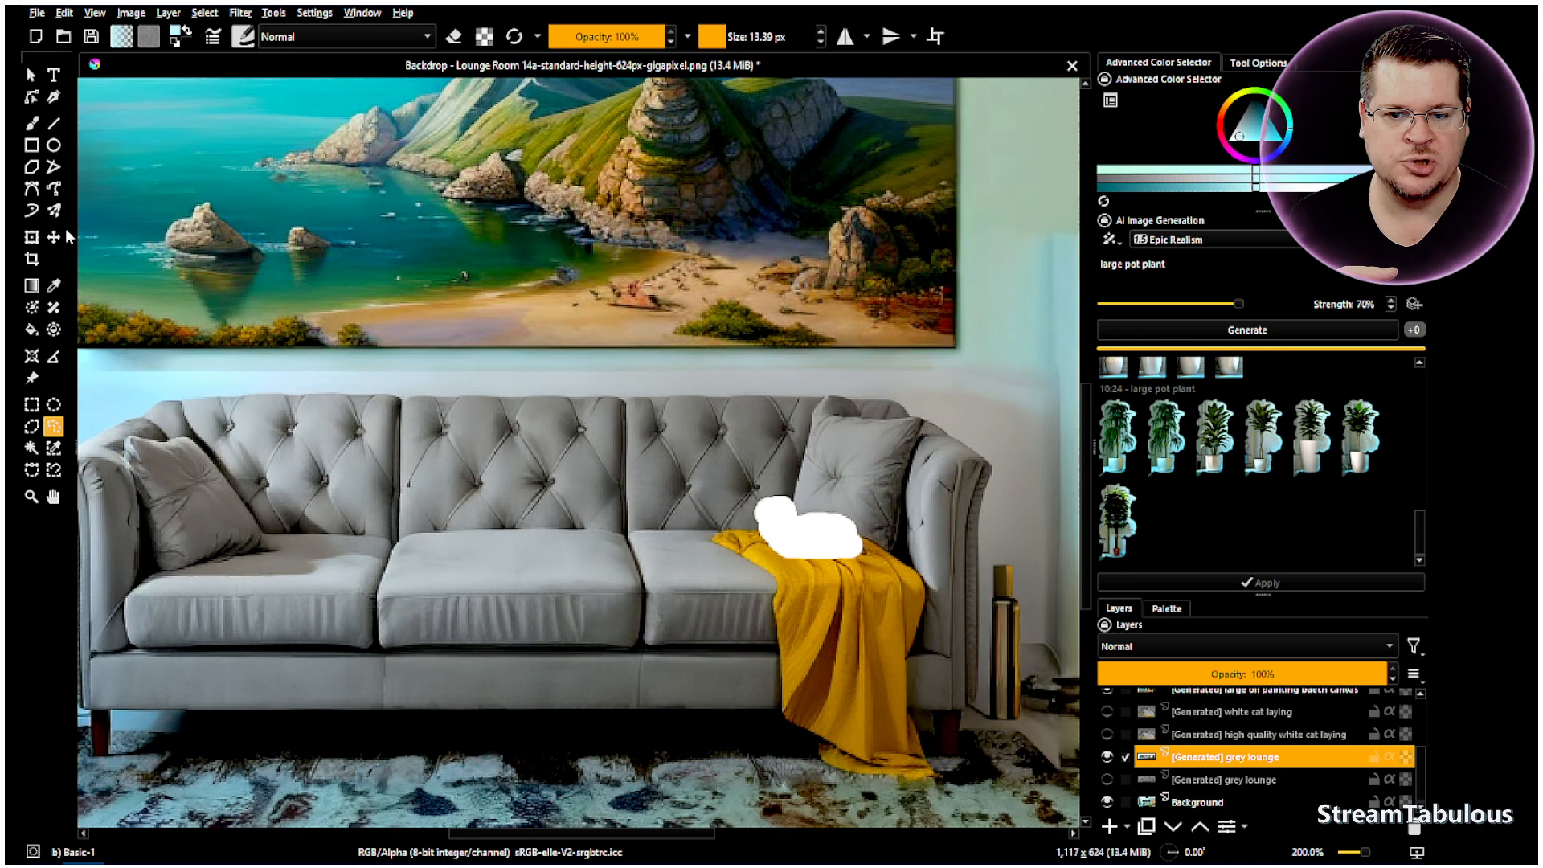
{"action": "left_click", "coordinate": [31, 122]}
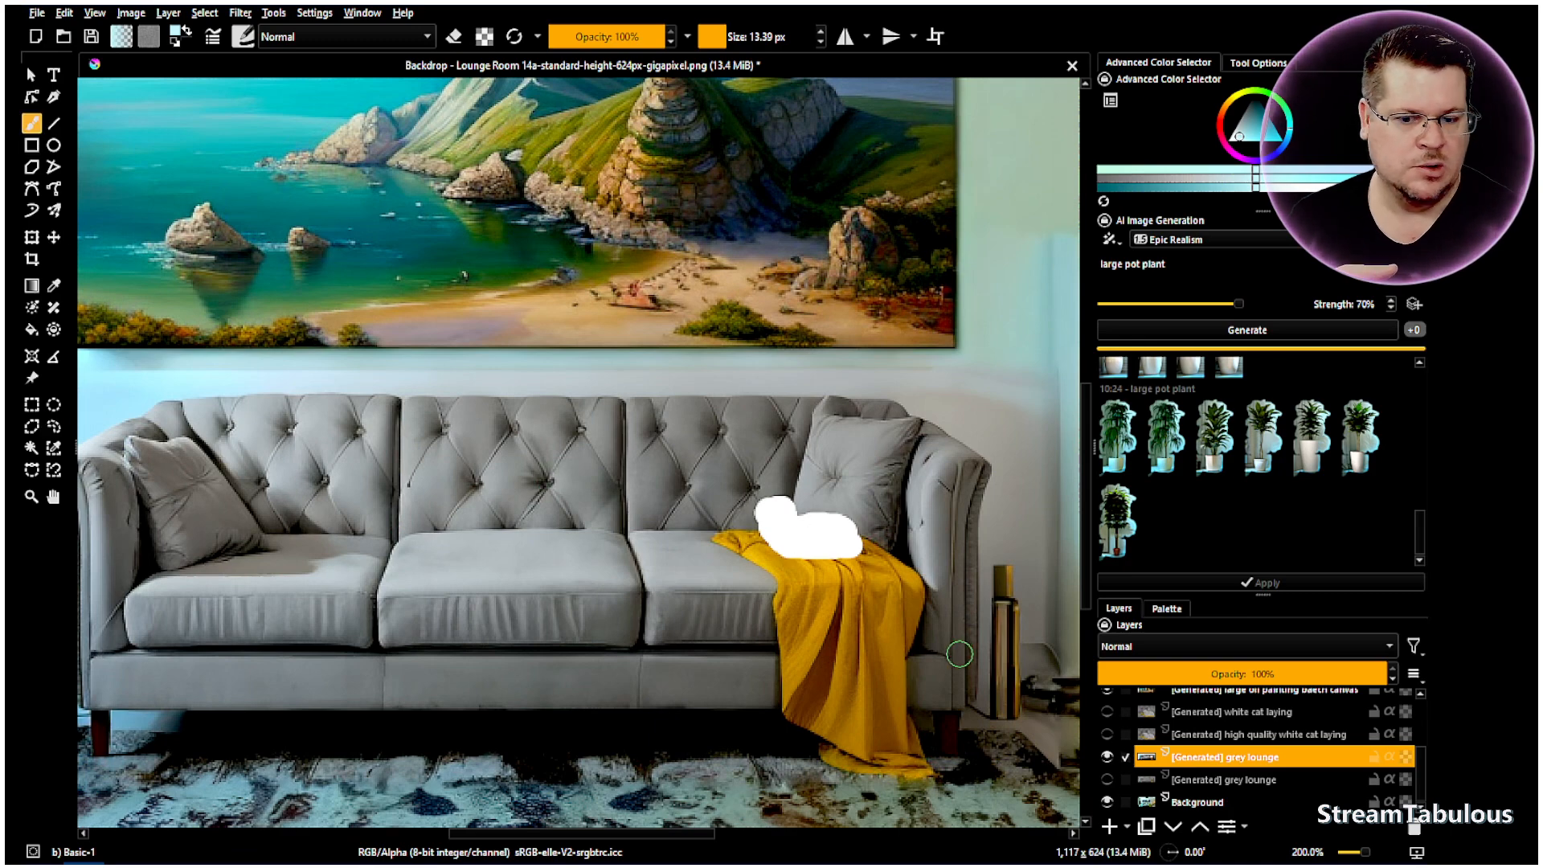
{"action": "left_click", "coordinate": [53, 426]}
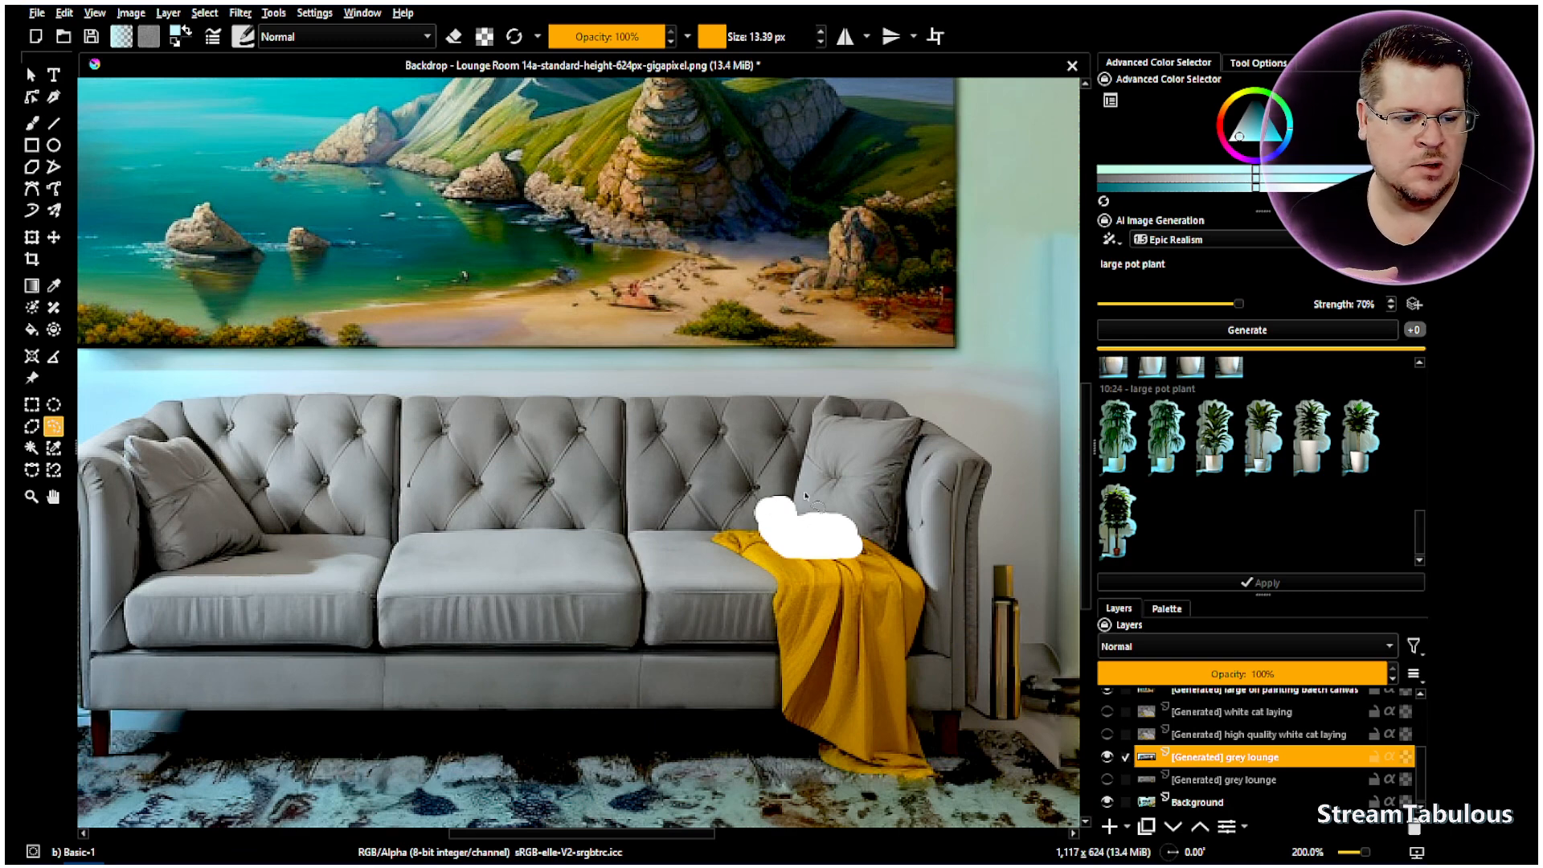
- Loosely select the white cat shape and generate with the prompt 'ginger cat laying'
{"action": "mouse_move", "coordinate": [800, 494]}
{"action": "left_mouse_down"}
{"action": "mouse_move", "coordinate": [750, 485]}
{"action": "mouse_move", "coordinate": [749, 529]}
{"action": "mouse_move", "coordinate": [776, 564]}
{"action": "mouse_move", "coordinate": [844, 565]}
{"action": "mouse_move", "coordinate": [881, 531]}
{"action": "mouse_move", "coordinate": [809, 500]}
{"action": "mouse_move", "coordinate": [840, 496]}
{"action": "left_mouse_up"}
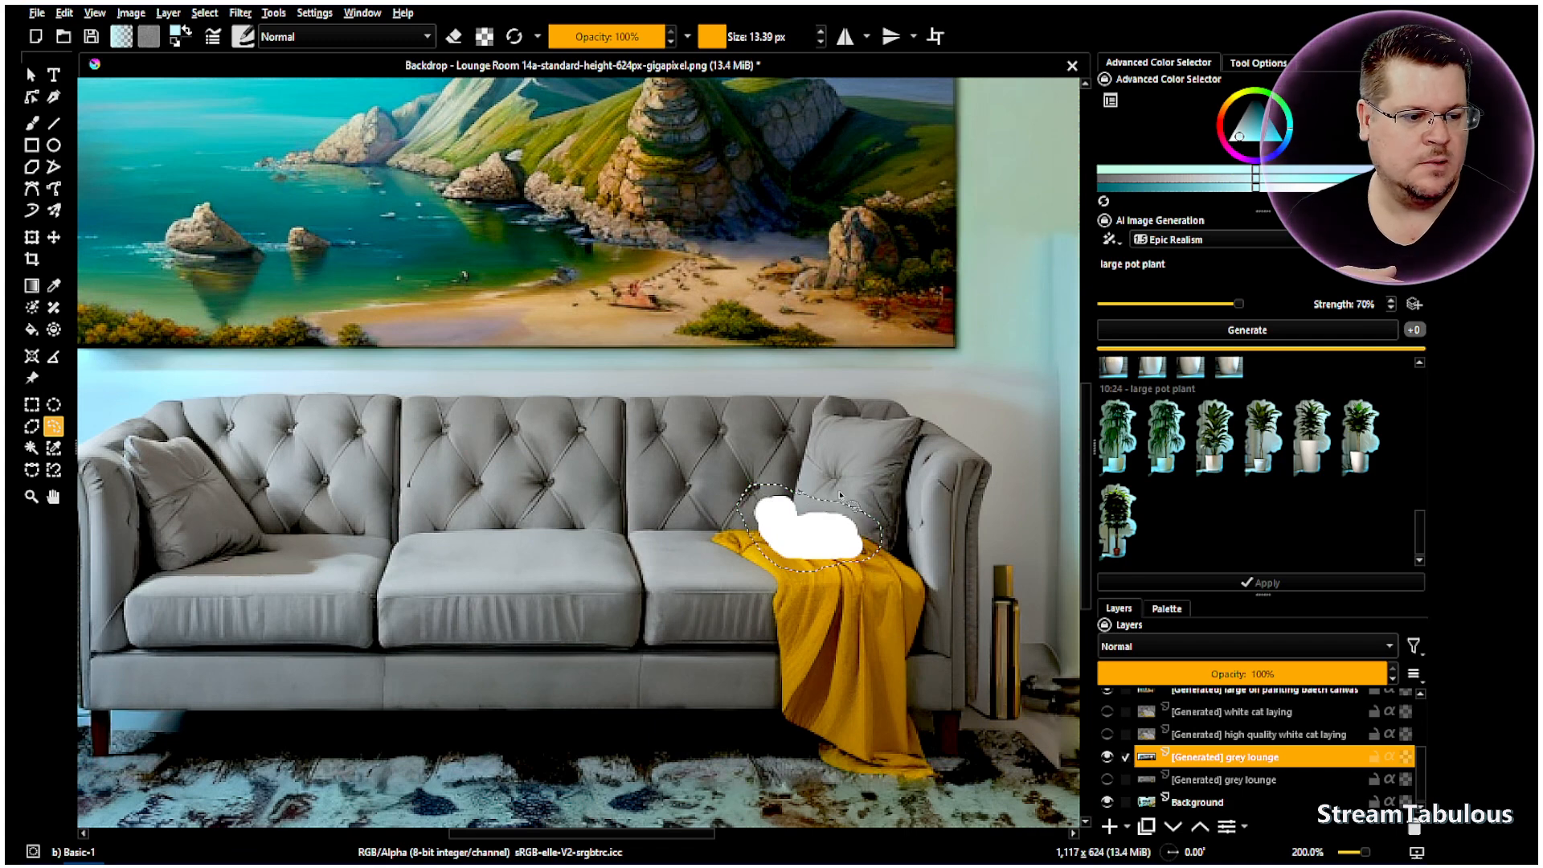
{"action": "left_click_drag", "start_coordinate": [1199, 258], "coordinate": [1045, 266]}
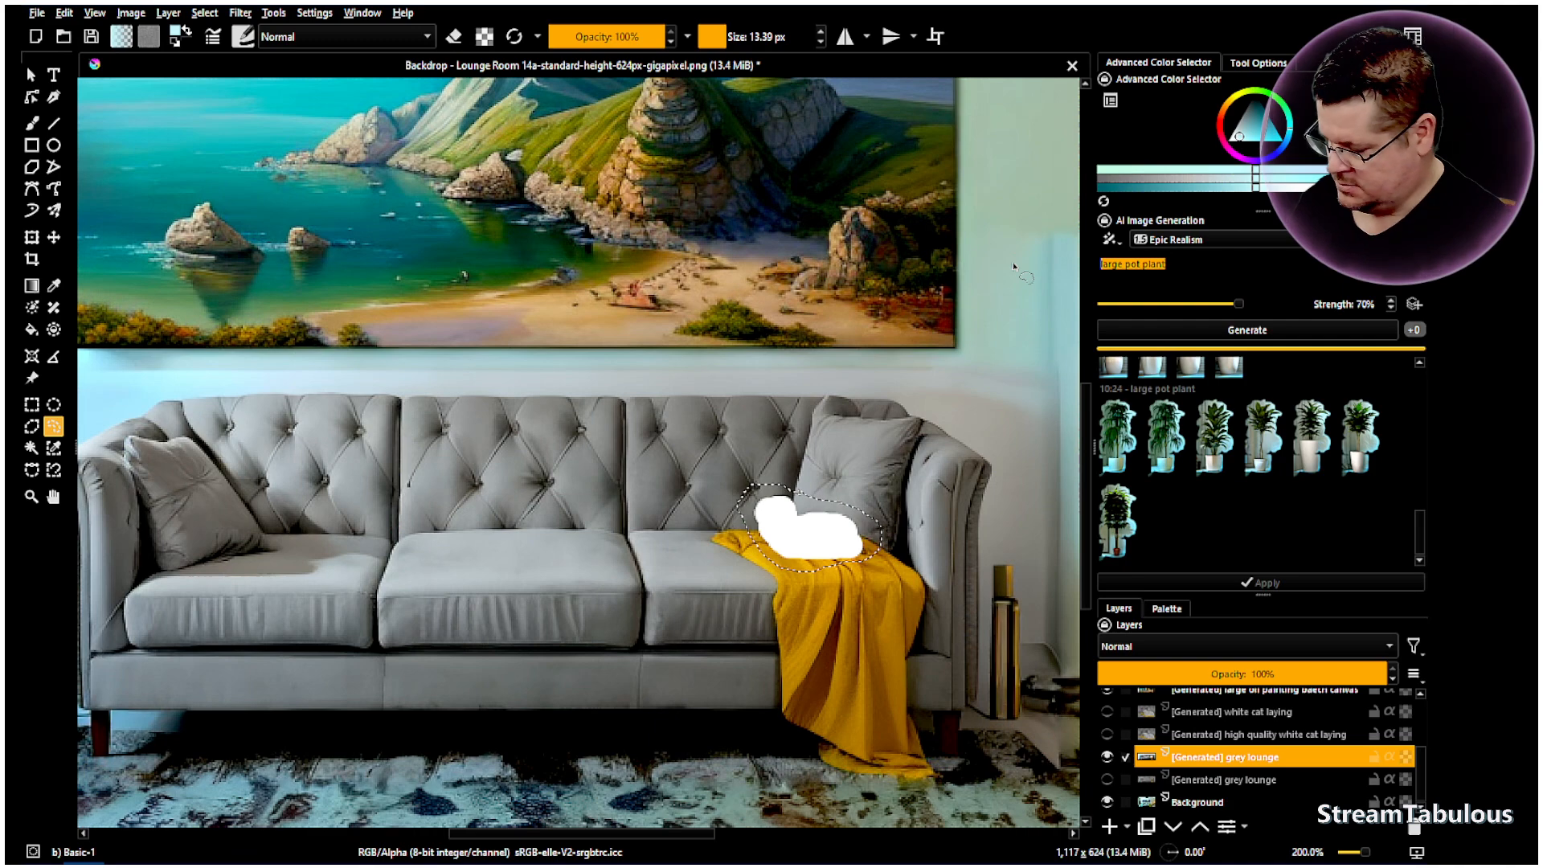
{"action": "type", "text": "gin"}
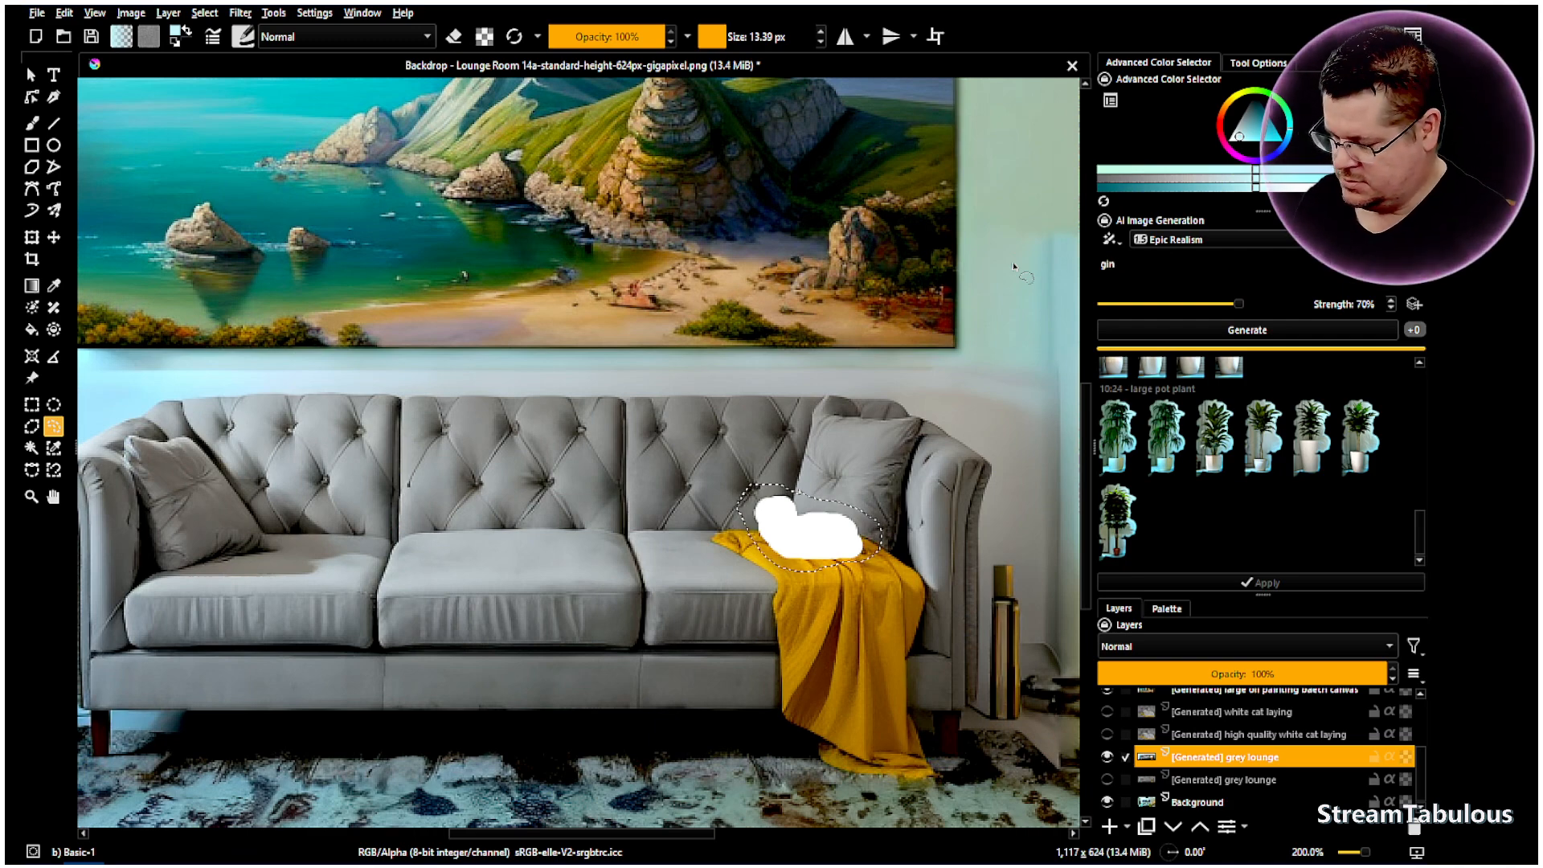
{"action": "type", "text": "ger c"}
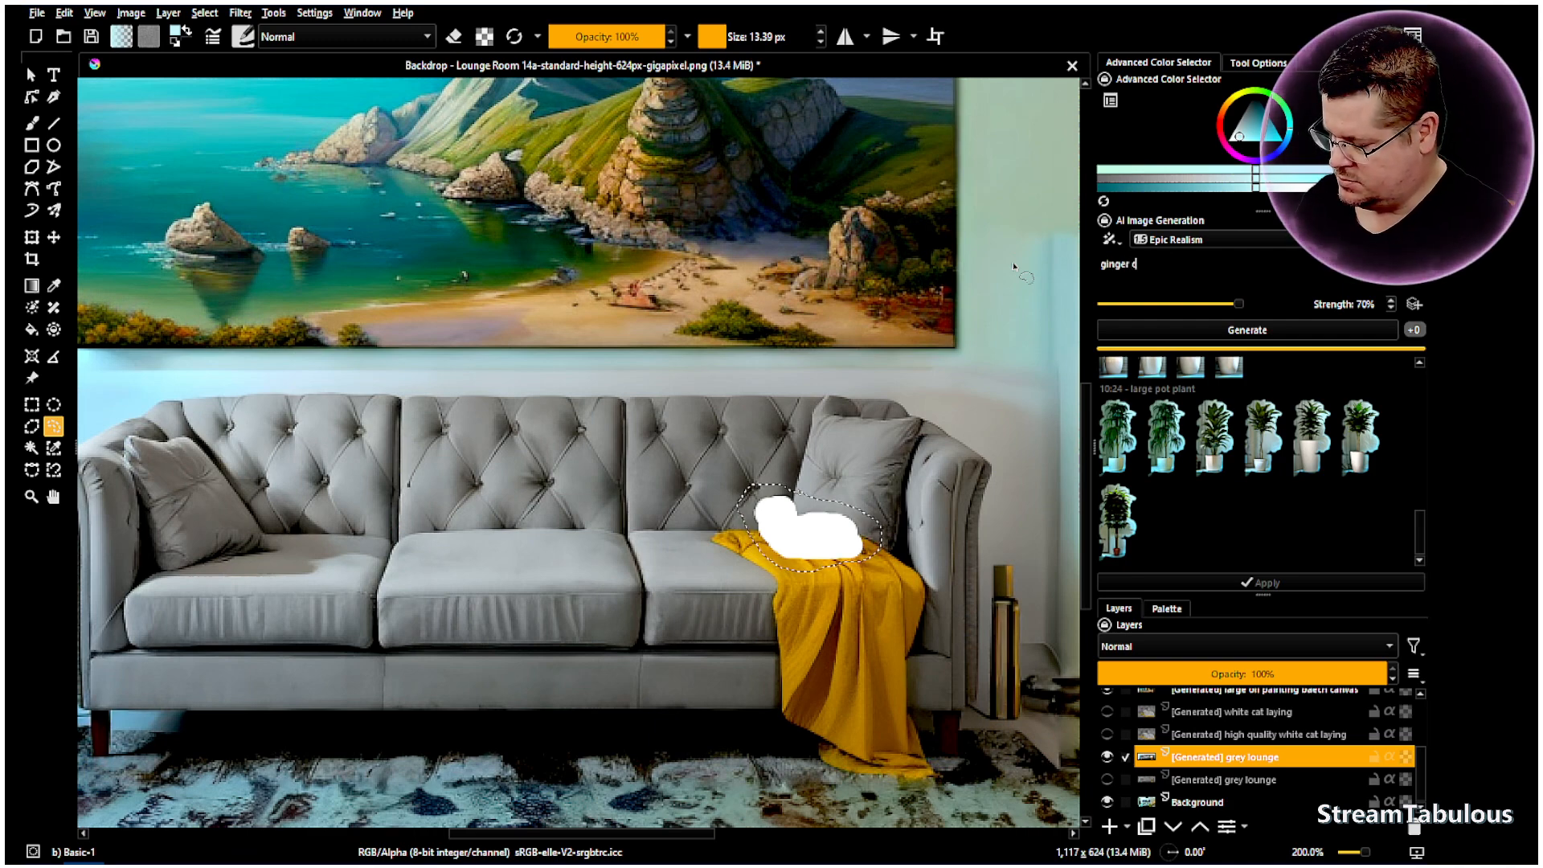
{"action": "type", "text": "at laying"}
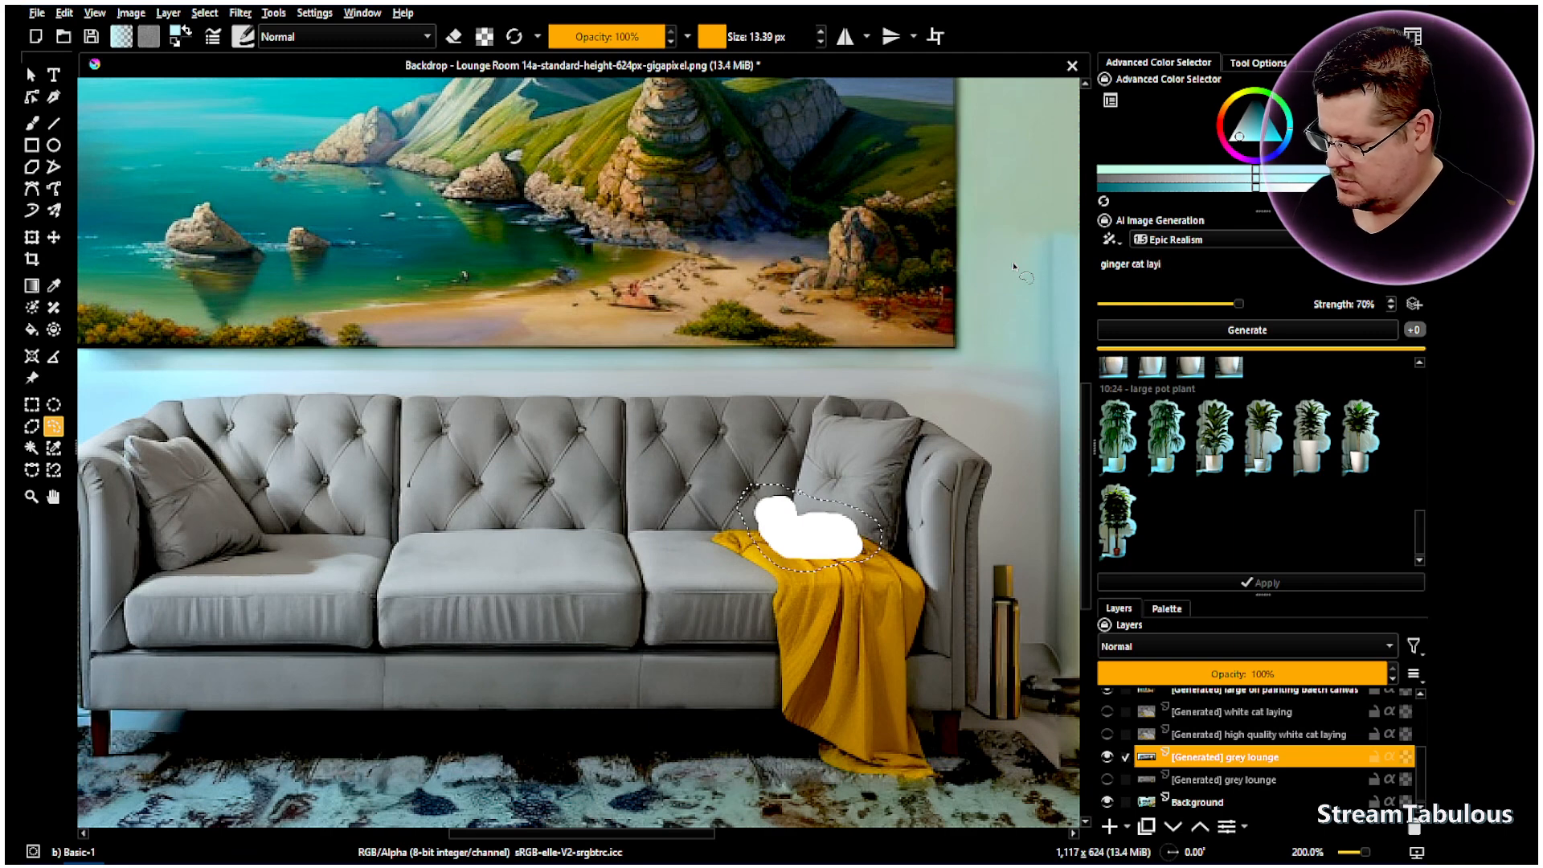
{"action": "left_click", "coordinate": [1269, 333]}
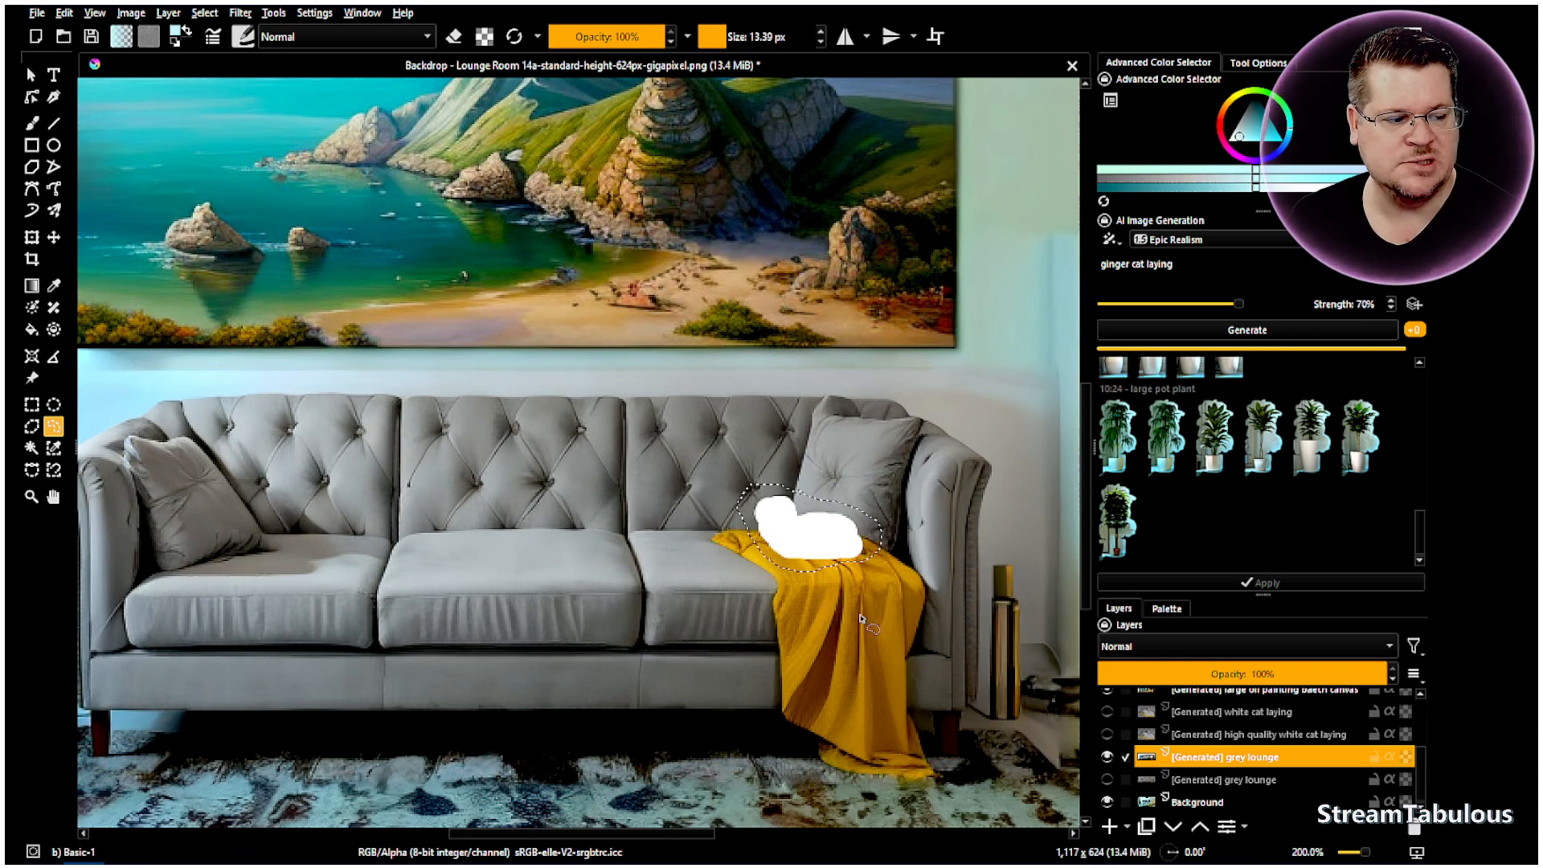
- Hide the ginger cat preview and select the grey lounge layer for painting
{"action": "scroll", "coordinate": [851, 550], "scroll_direction": "up", "scroll_amount": 3}
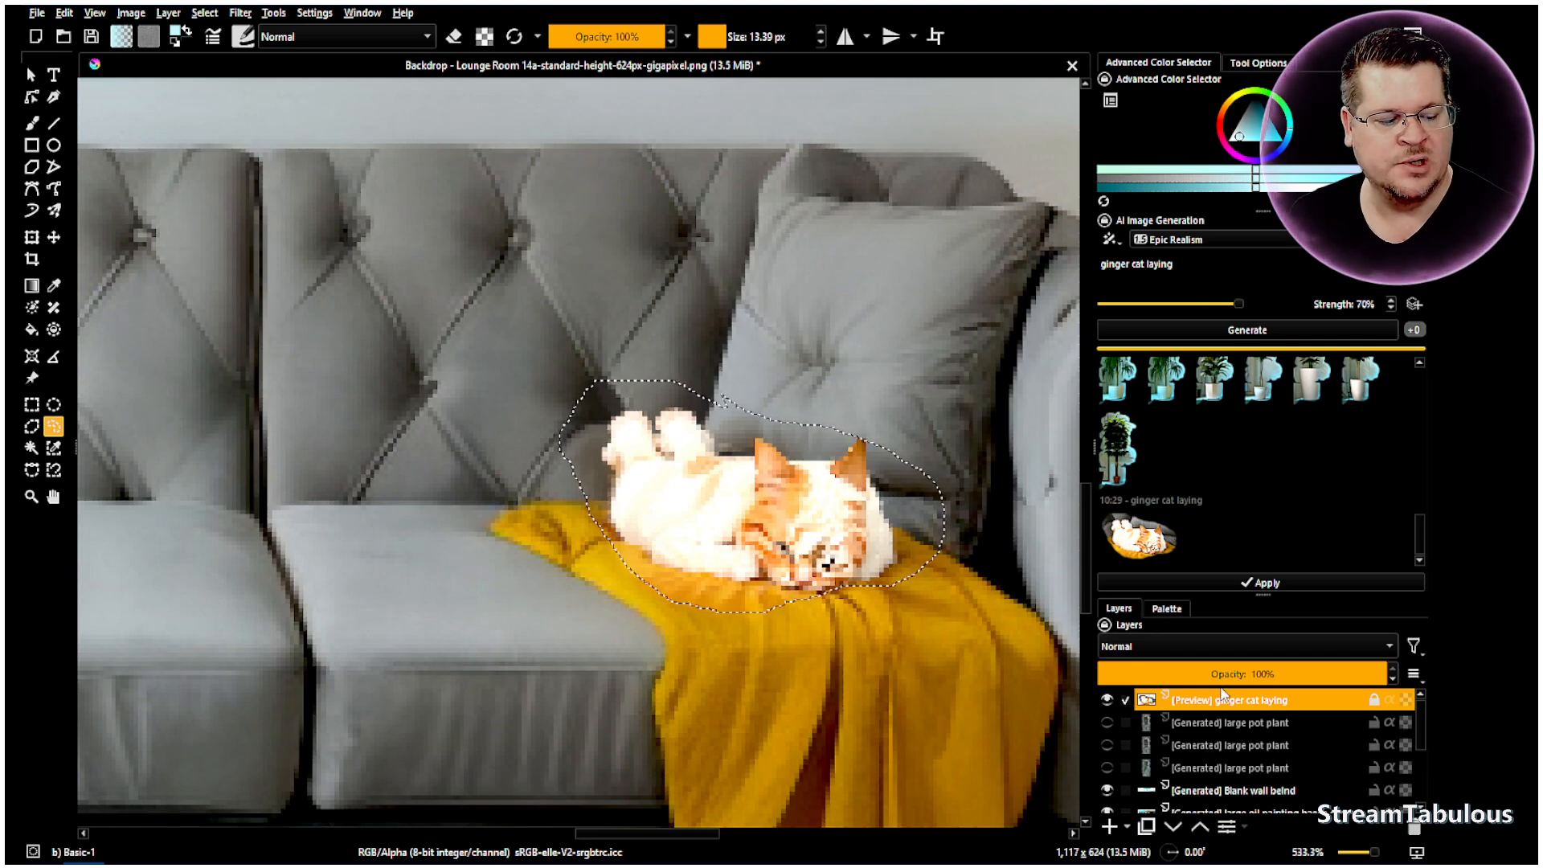
{"action": "left_click", "coordinate": [1108, 701]}
{"action": "scroll", "coordinate": [1222, 760], "scroll_direction": "down", "scroll_amount": 4}
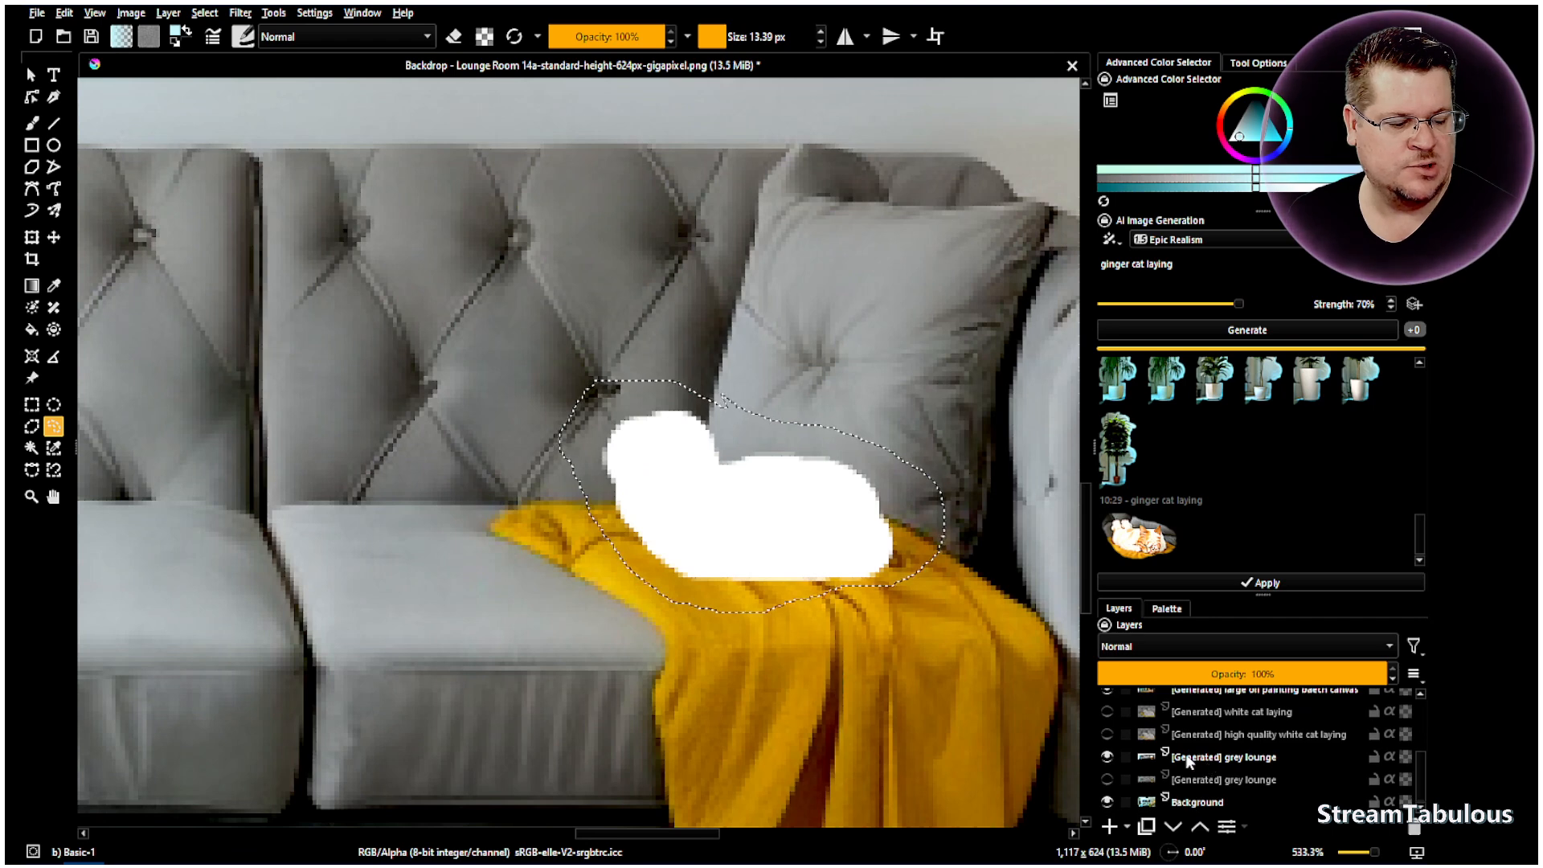
{"action": "left_click", "coordinate": [1206, 760]}
{"action": "left_click", "coordinate": [32, 123]}
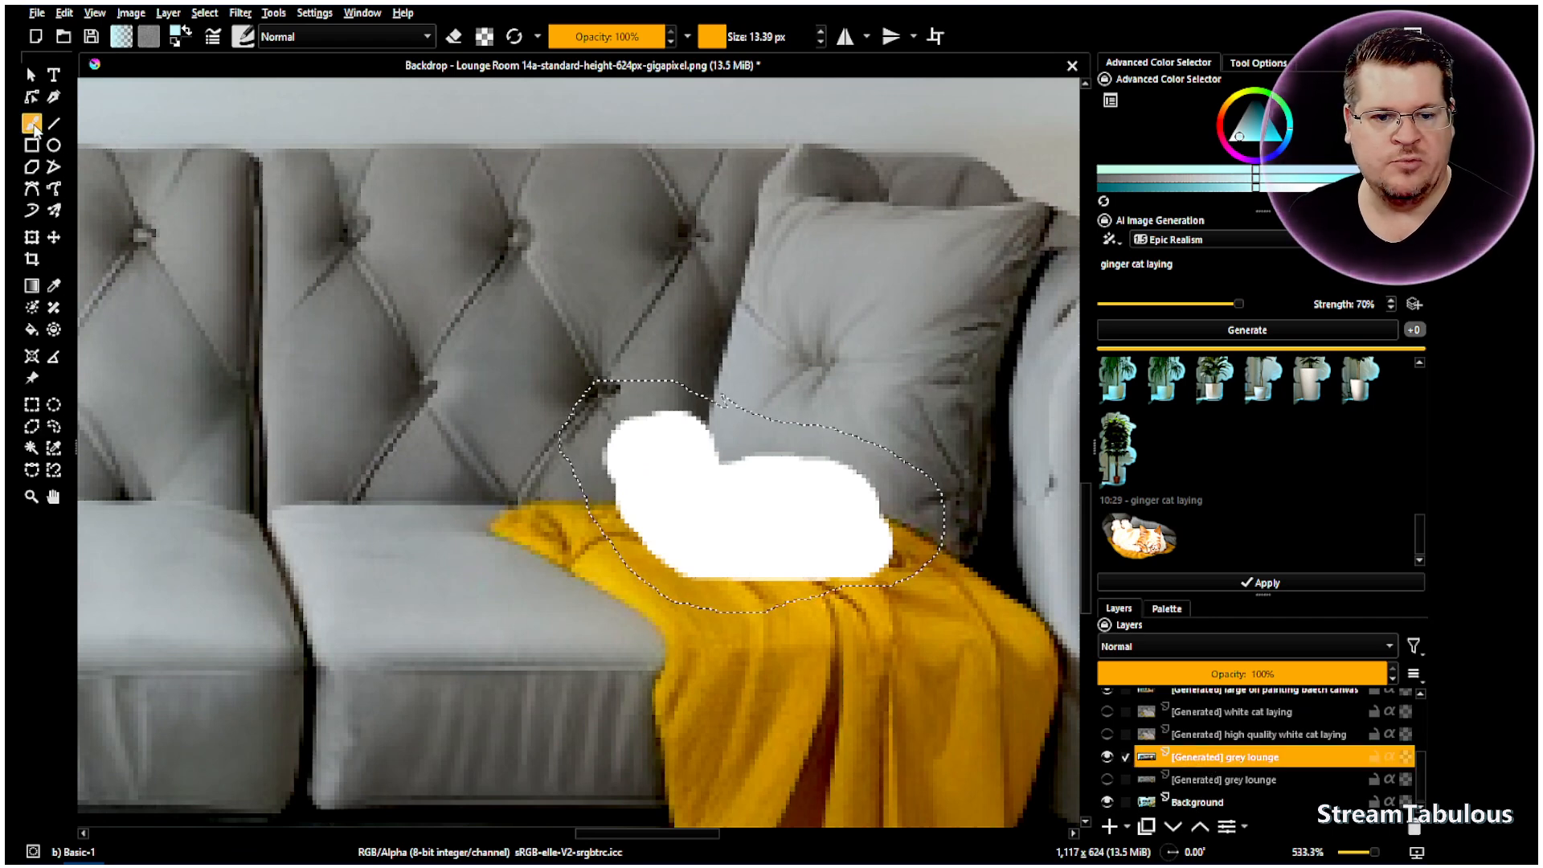
- Paint the white cat shape saturated orange and generate another ginger cat from it
{"action": "left_click", "coordinate": [1227, 110]}
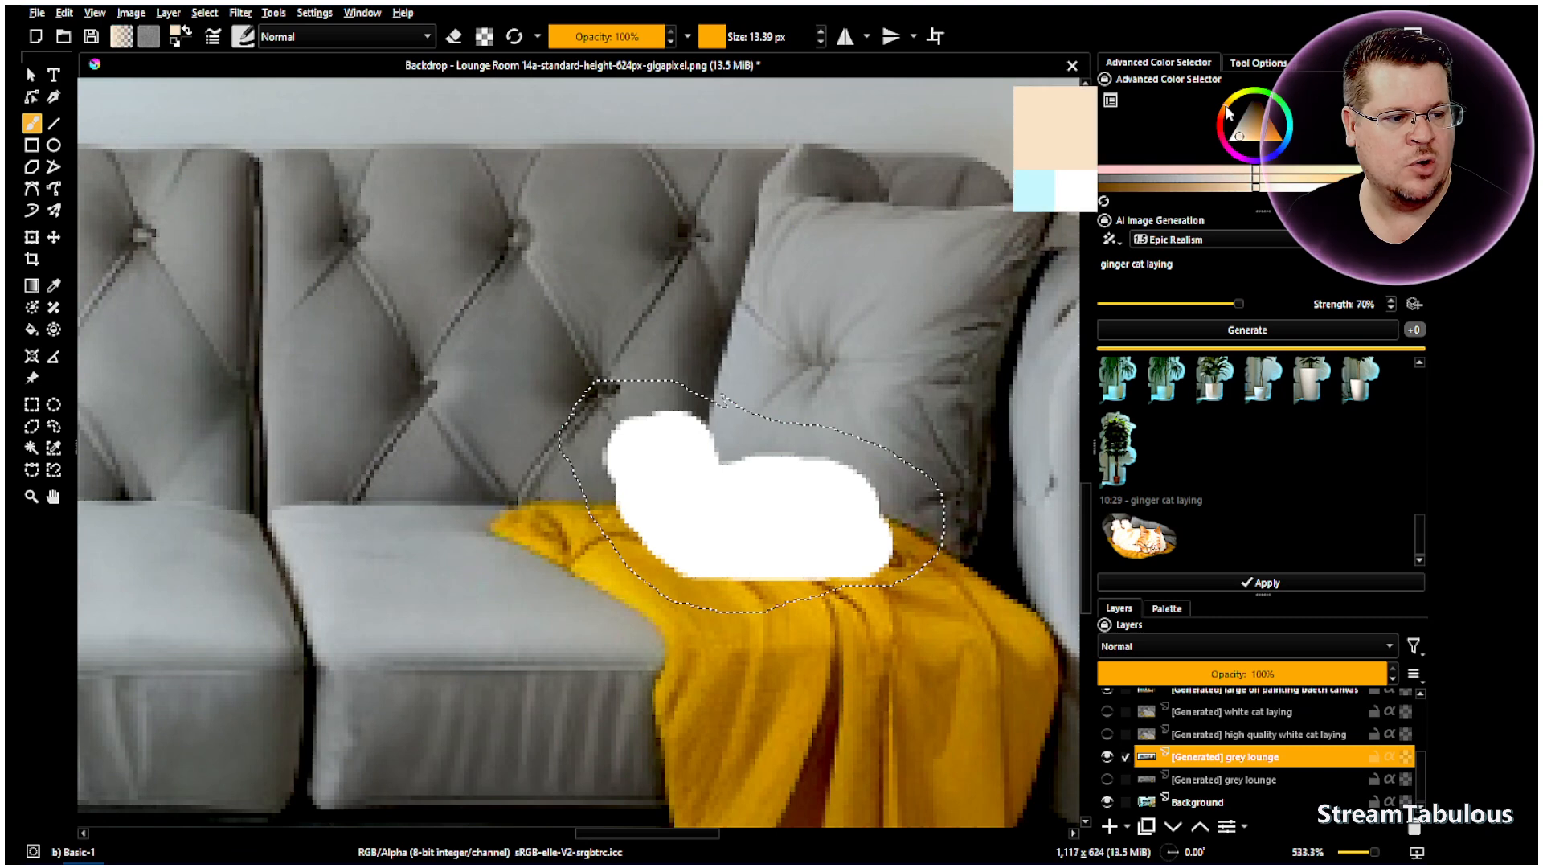
{"action": "left_click", "coordinate": [1277, 134]}
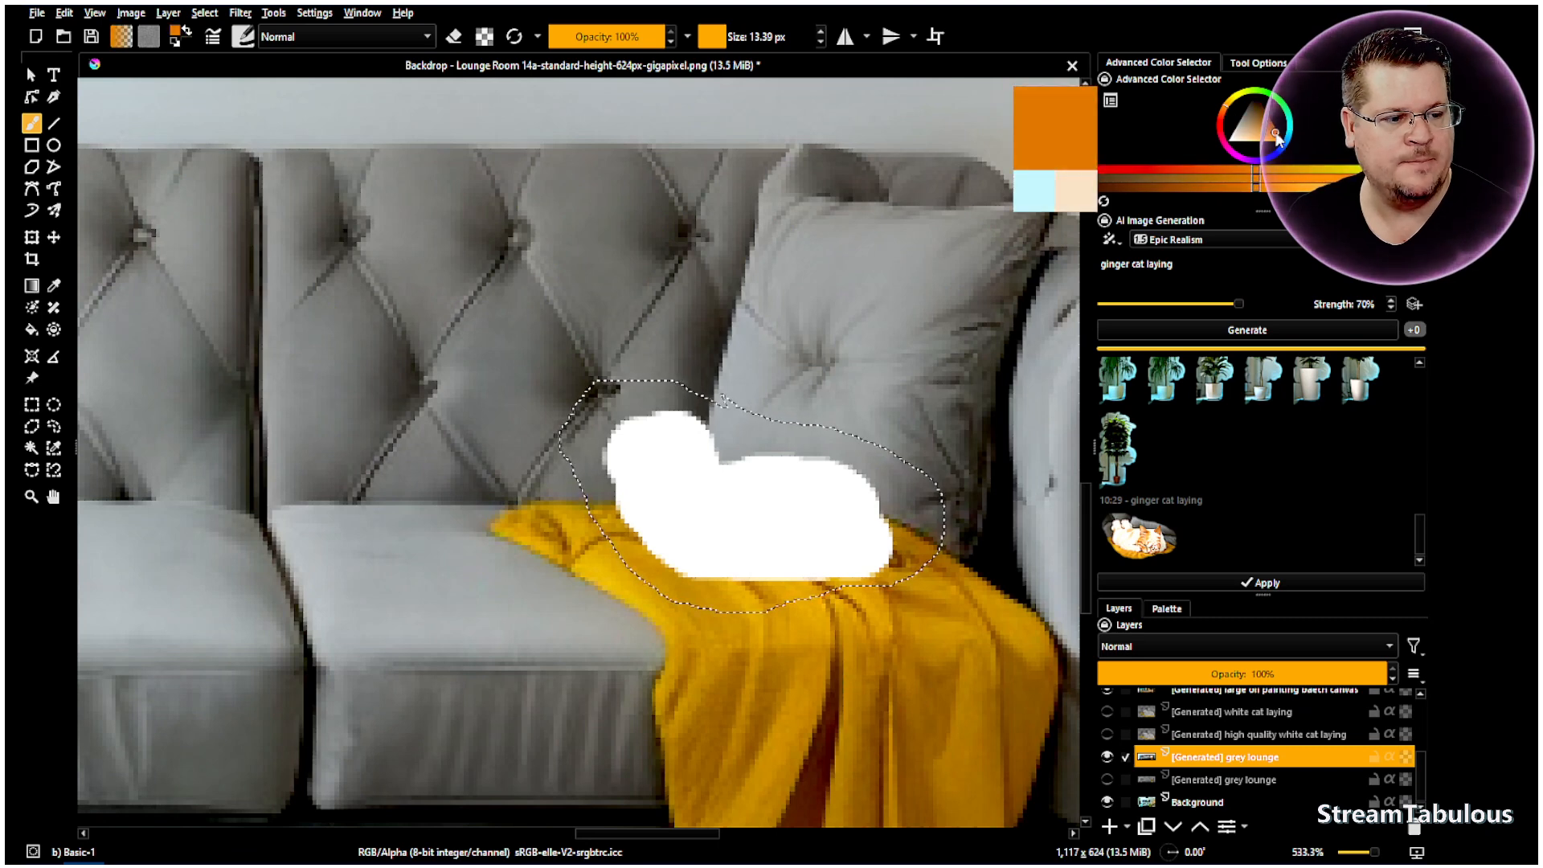
{"action": "left_click", "coordinate": [675, 446]}
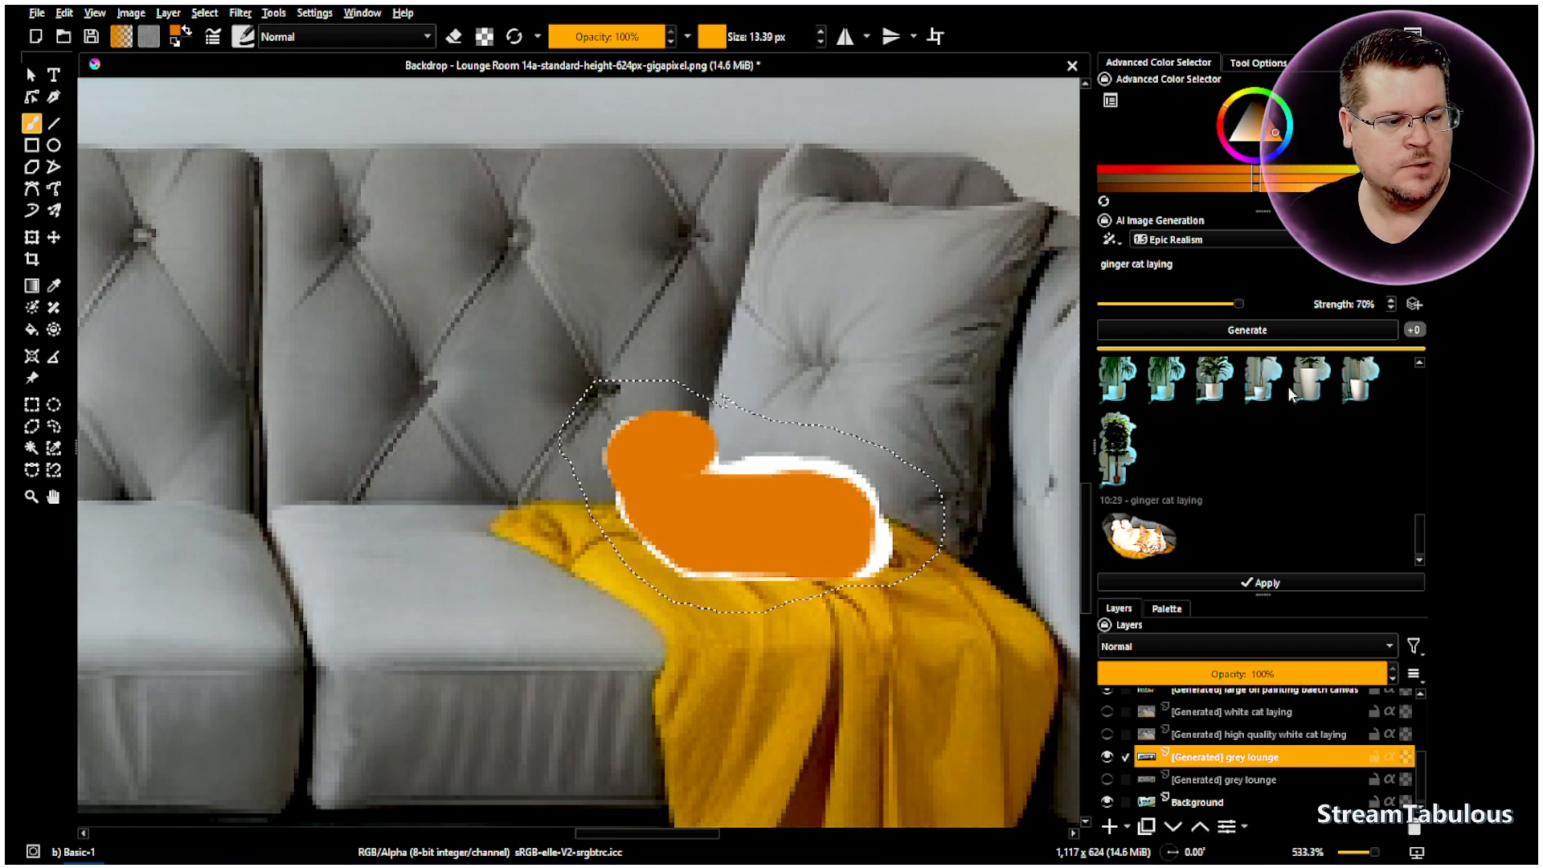
{"action": "left_click", "coordinate": [1256, 336]}
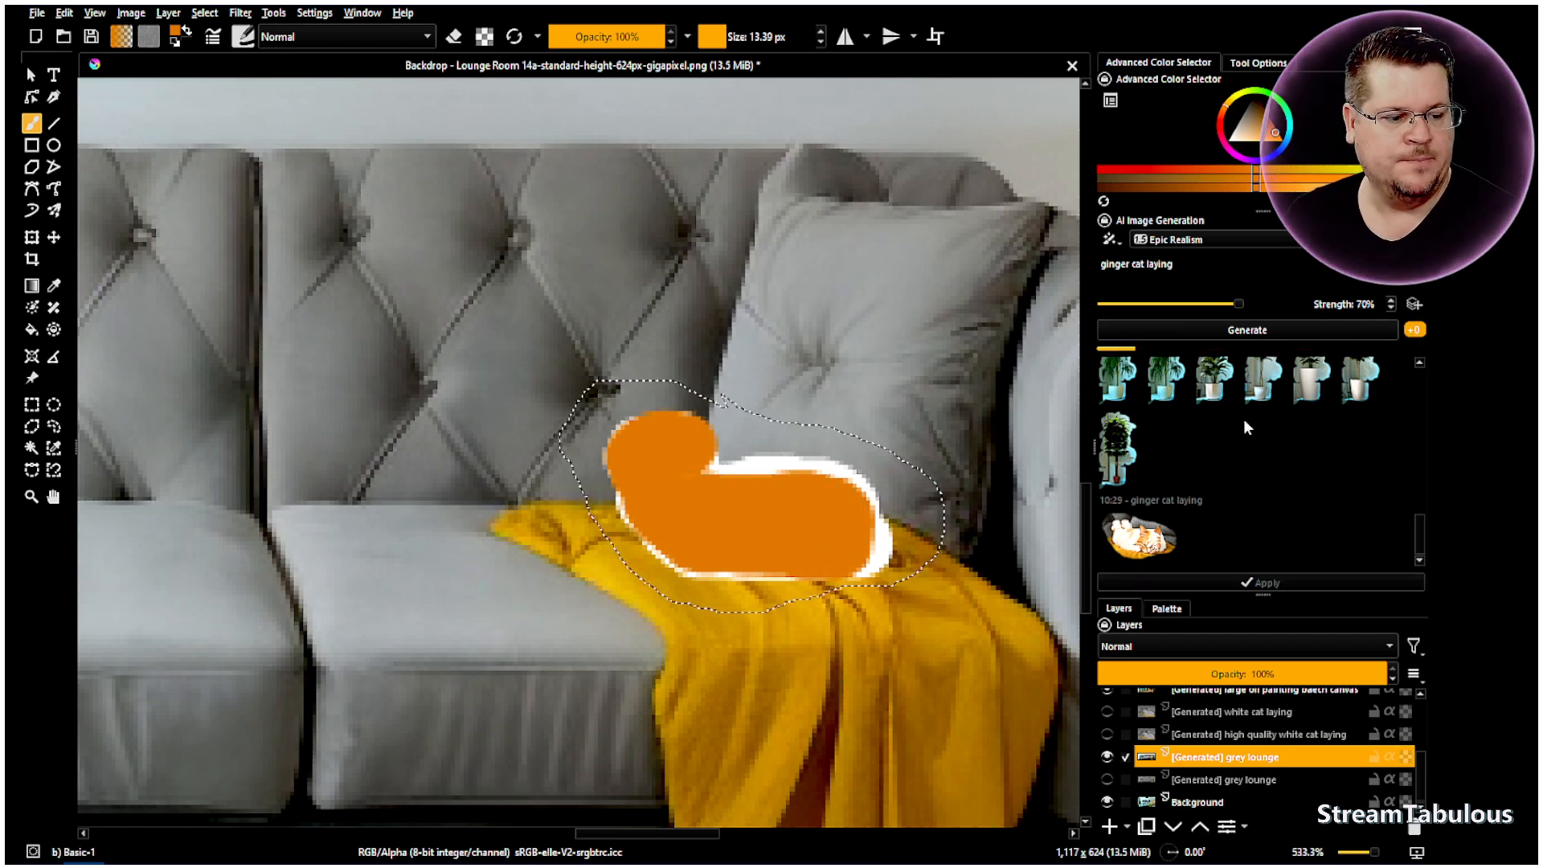
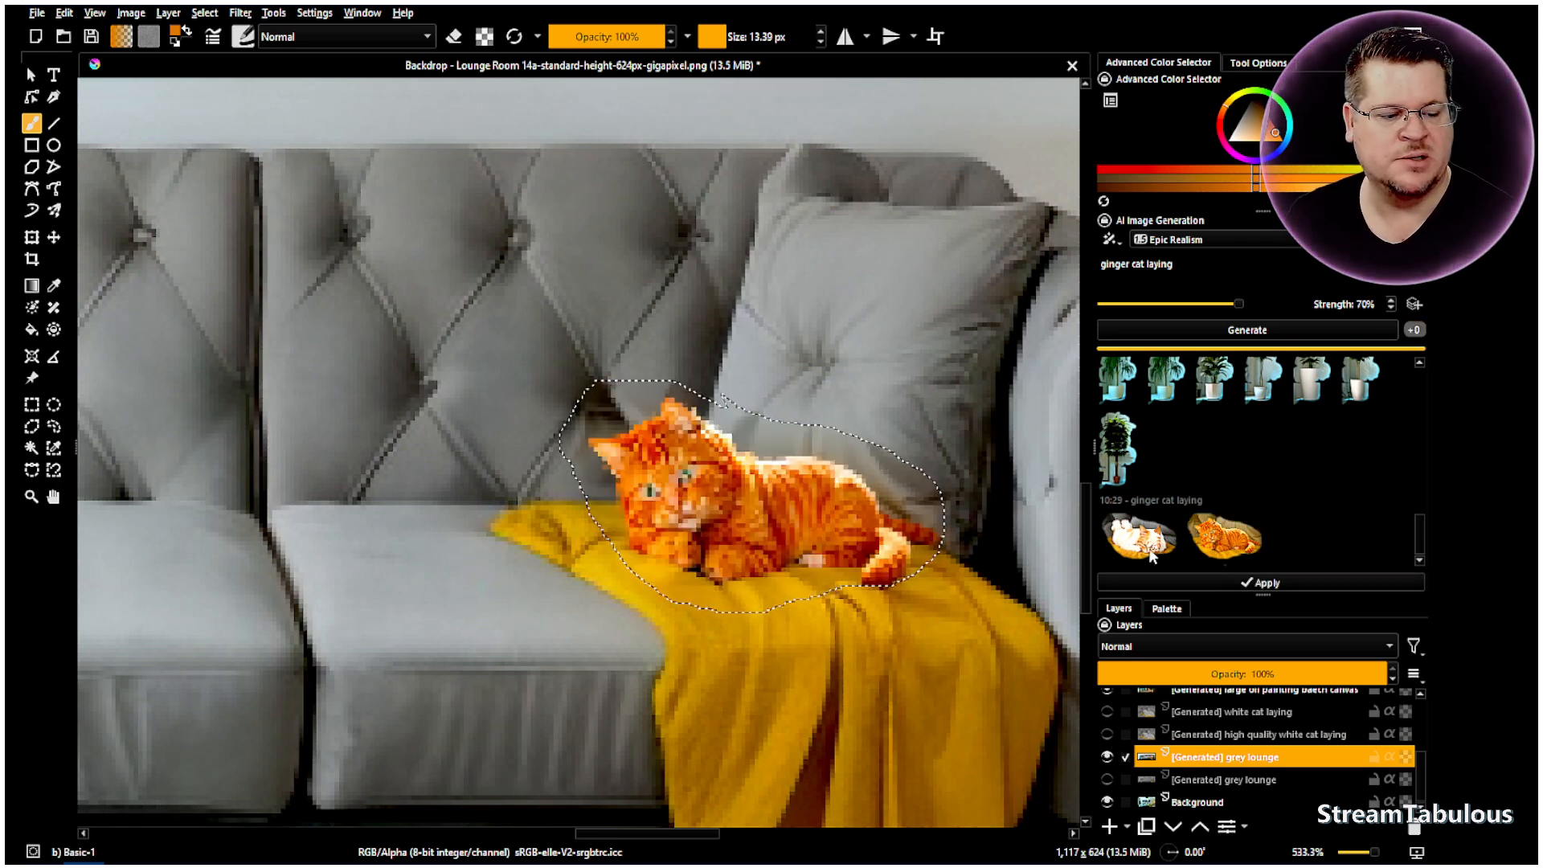
- Deselect the selection around the ginger cat from the right-click Selection Actions
{"action": "scroll", "coordinate": [789, 434], "scroll_direction": "down", "scroll_amount": 5}
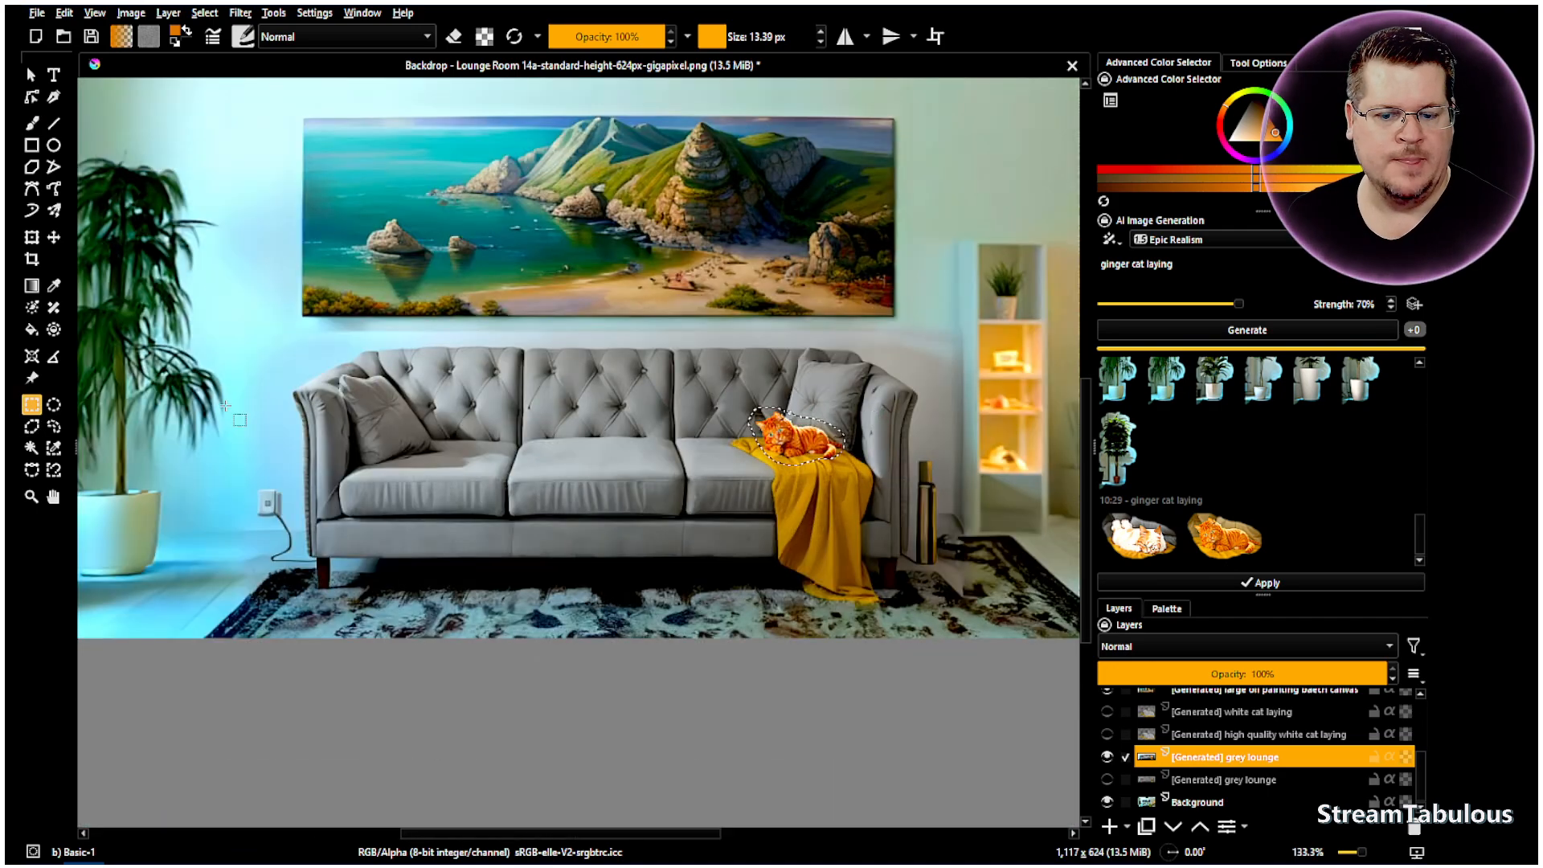
{"action": "right_click", "coordinate": [506, 355]}
{"action": "left_click", "coordinate": [547, 397]}
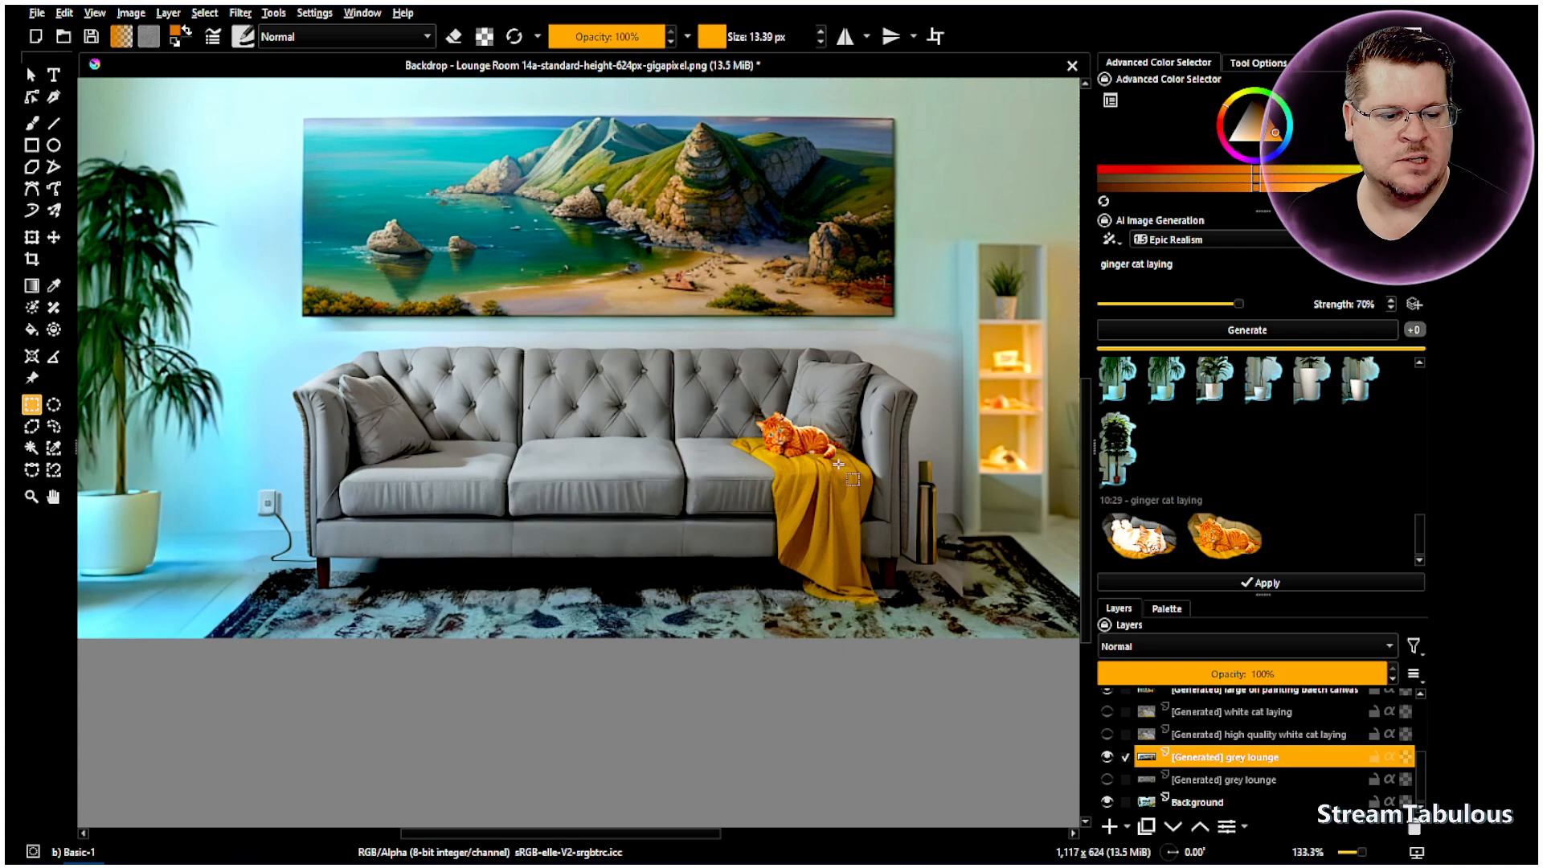
- Zoom around to inspect the ginger cat on the throw, then choose the freehand brush
{"action": "scroll", "coordinate": [804, 438], "scroll_direction": "up", "scroll_amount": 5}
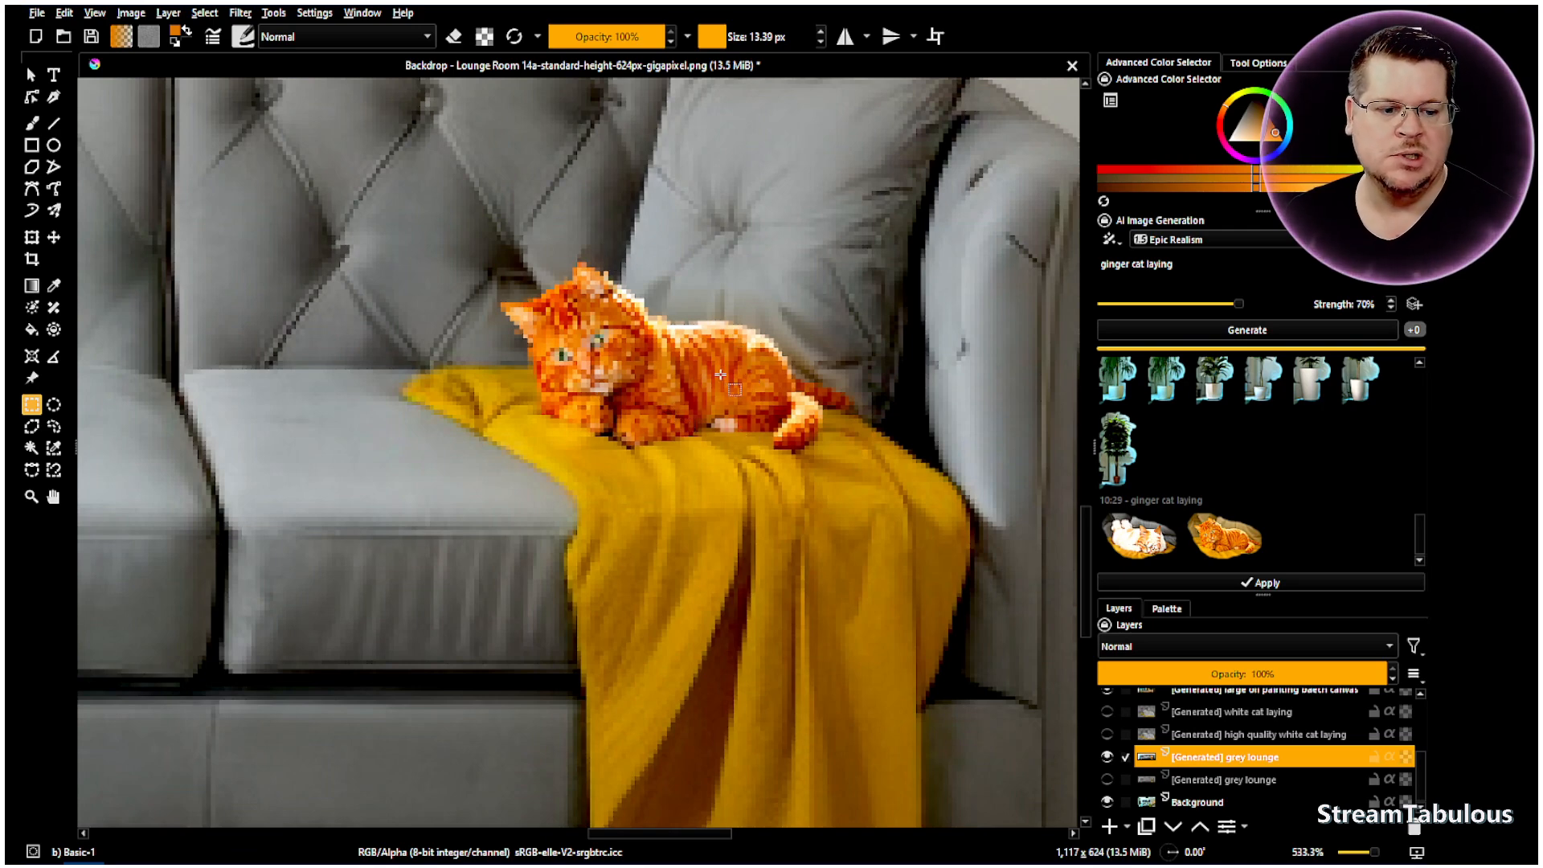
{"action": "scroll", "coordinate": [727, 389], "scroll_direction": "down", "scroll_amount": 2}
{"action": "scroll", "coordinate": [783, 377], "scroll_direction": "down", "scroll_amount": 3}
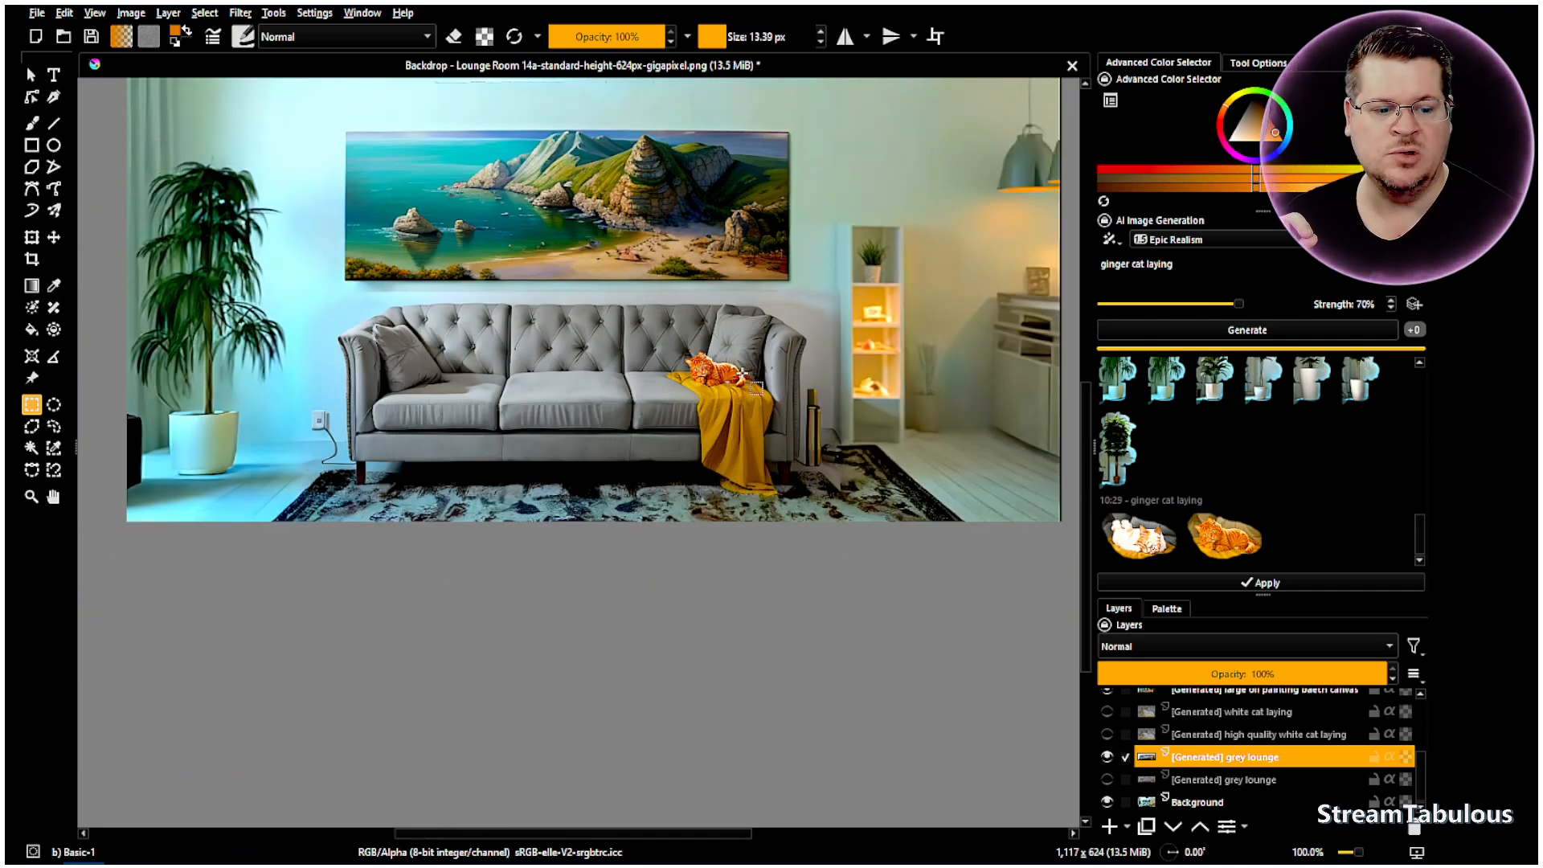
{"action": "scroll", "coordinate": [757, 338], "scroll_direction": "up", "scroll_amount": 1}
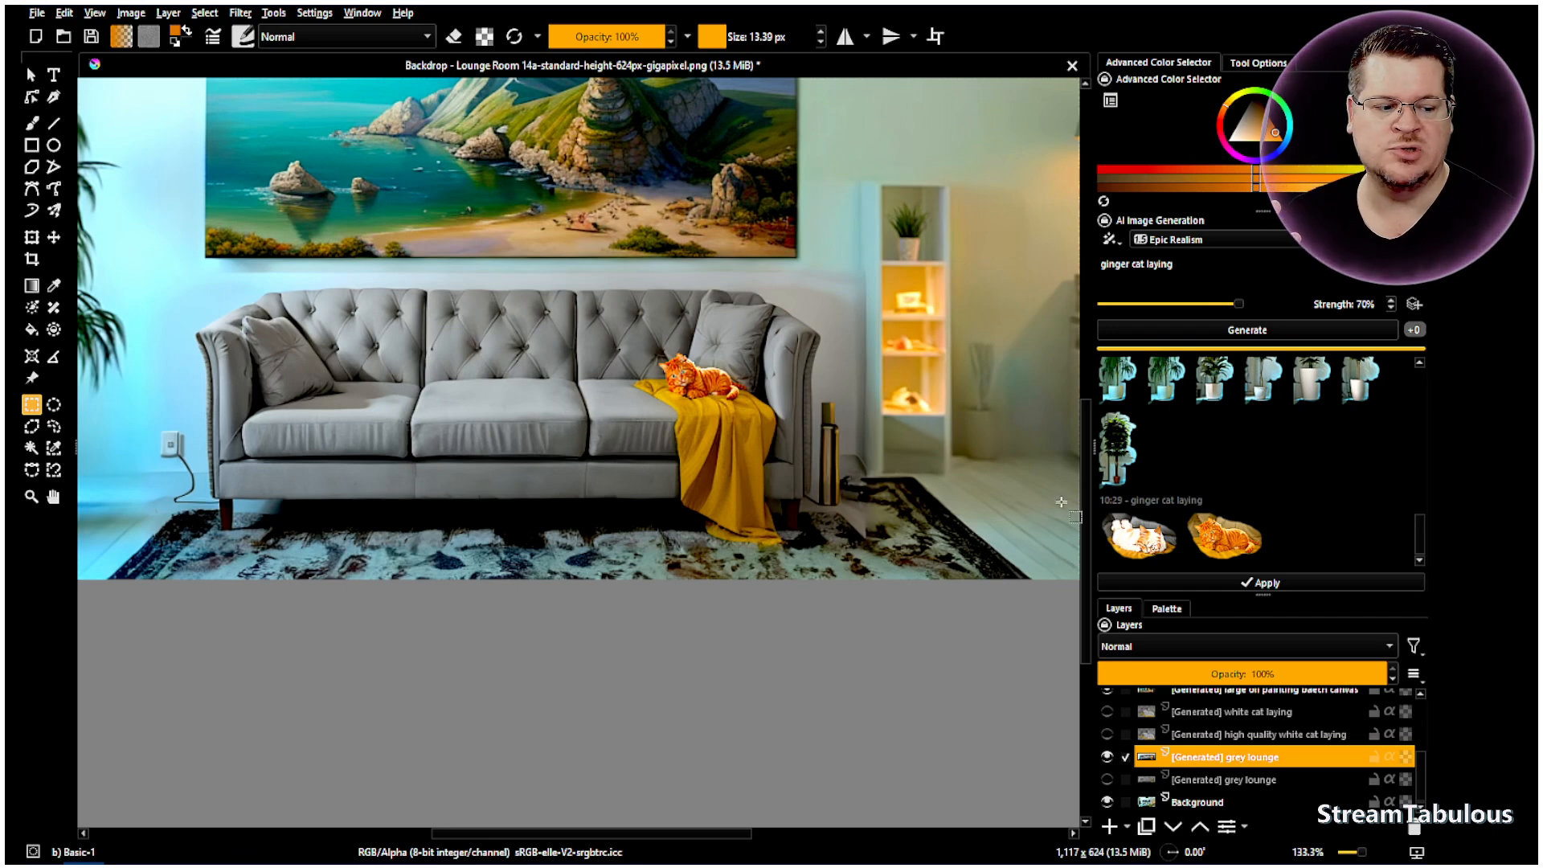
{"action": "scroll", "coordinate": [1018, 400], "scroll_direction": "up", "scroll_amount": 2}
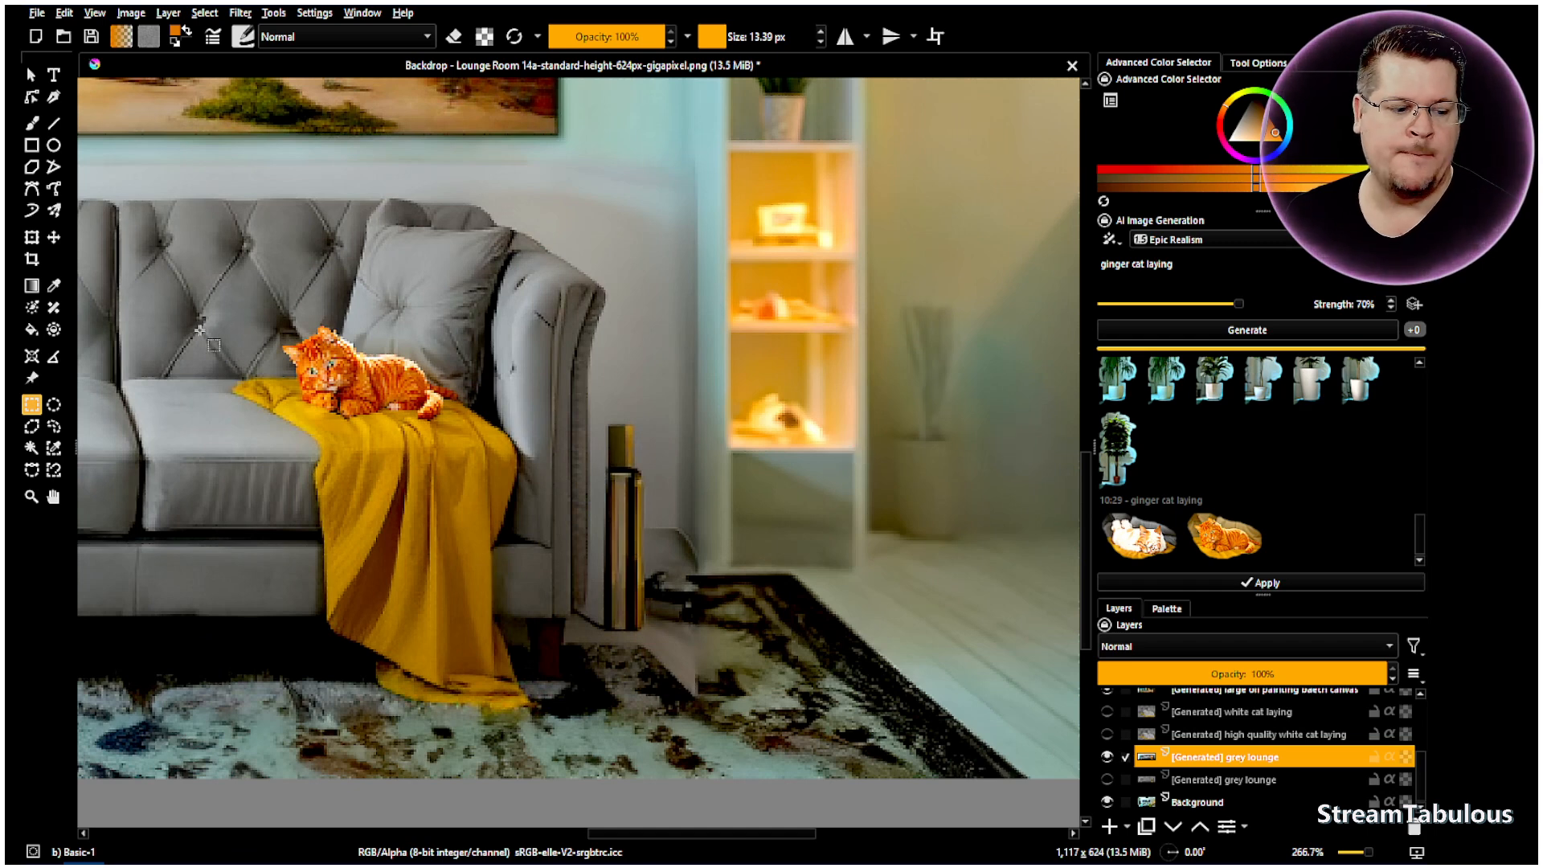
{"action": "left_click", "coordinate": [35, 126]}
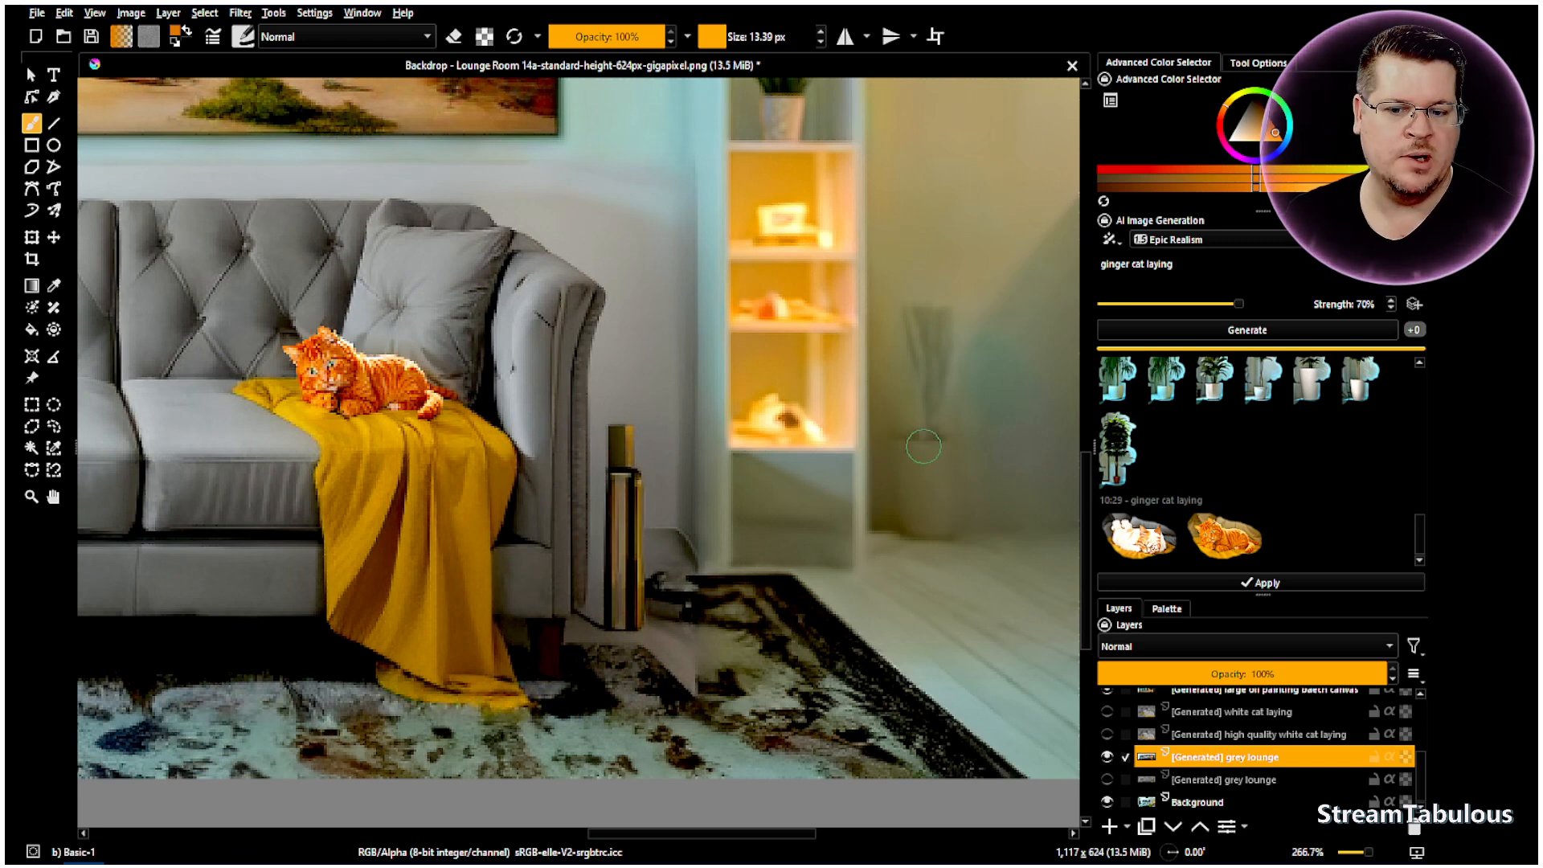
- Paint a rough dark brown pot on the floor beside the bookshelf
{"action": "left_click_drag", "start_coordinate": [1262, 112], "coordinate": [1257, 103]}
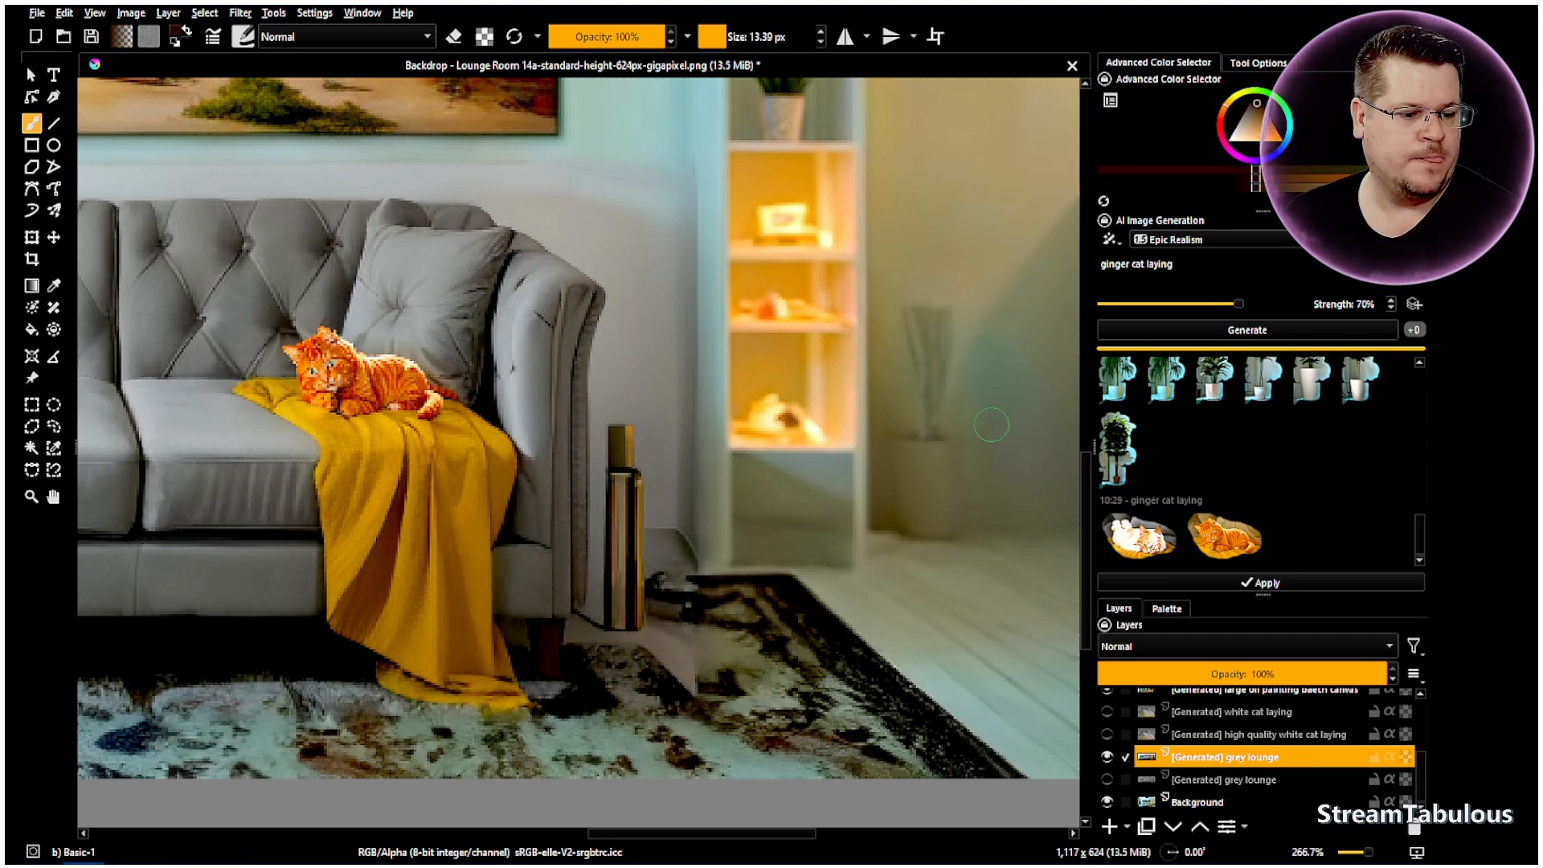
{"action": "mouse_move", "coordinate": [937, 428]}
{"action": "left_mouse_down"}
{"action": "mouse_move", "coordinate": [951, 508]}
{"action": "mouse_move", "coordinate": [1030, 509]}
{"action": "mouse_move", "coordinate": [1046, 451]}
{"action": "mouse_move", "coordinate": [1045, 421]}
{"action": "mouse_move", "coordinate": [952, 423]}
{"action": "mouse_move", "coordinate": [952, 459]}
{"action": "mouse_move", "coordinate": [983, 484]}
{"action": "mouse_move", "coordinate": [1024, 458]}
{"action": "mouse_move", "coordinate": [973, 453]}
{"action": "mouse_move", "coordinate": [1015, 474]}
{"action": "mouse_move", "coordinate": [969, 484]}
{"action": "mouse_move", "coordinate": [1026, 460]}
{"action": "left_mouse_up"}
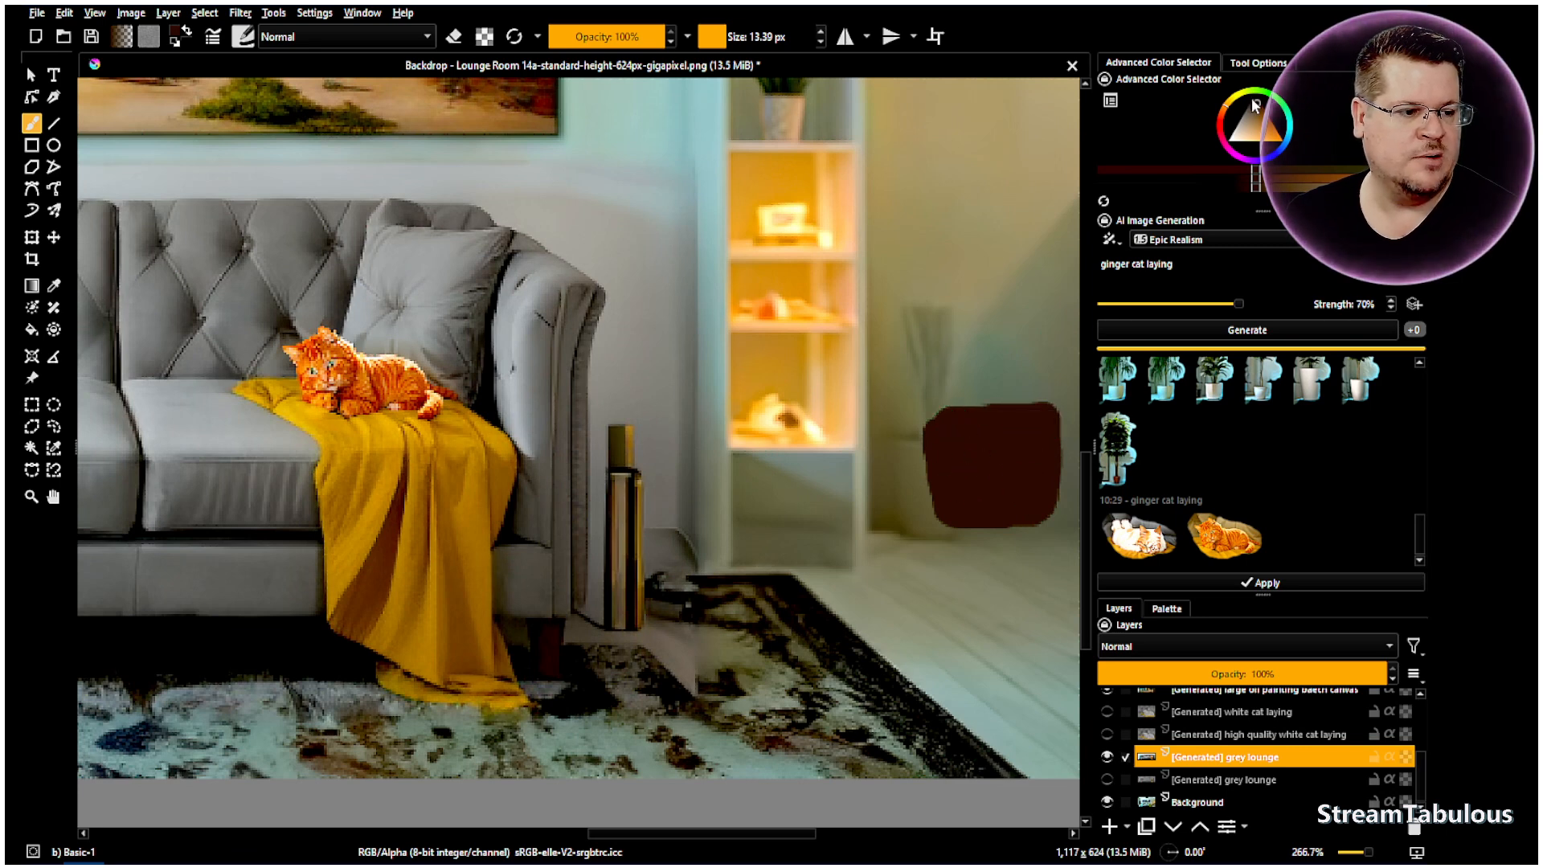
{"action": "left_click", "coordinate": [1228, 177]}
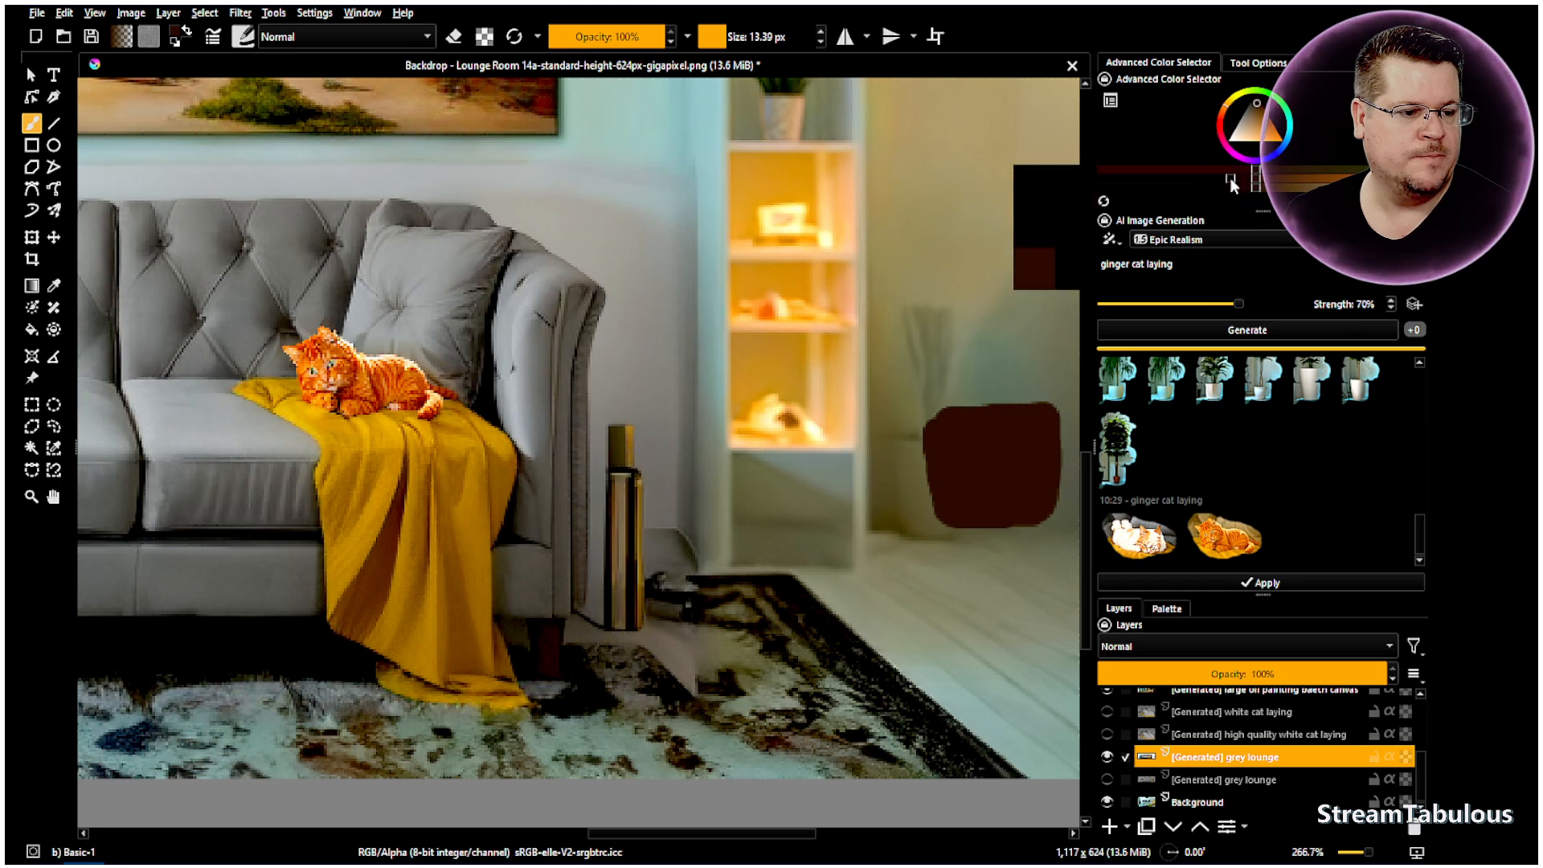
- Paint dark green leaves above the pot with an 8.39 px brush
{"action": "left_click", "coordinate": [711, 35]}
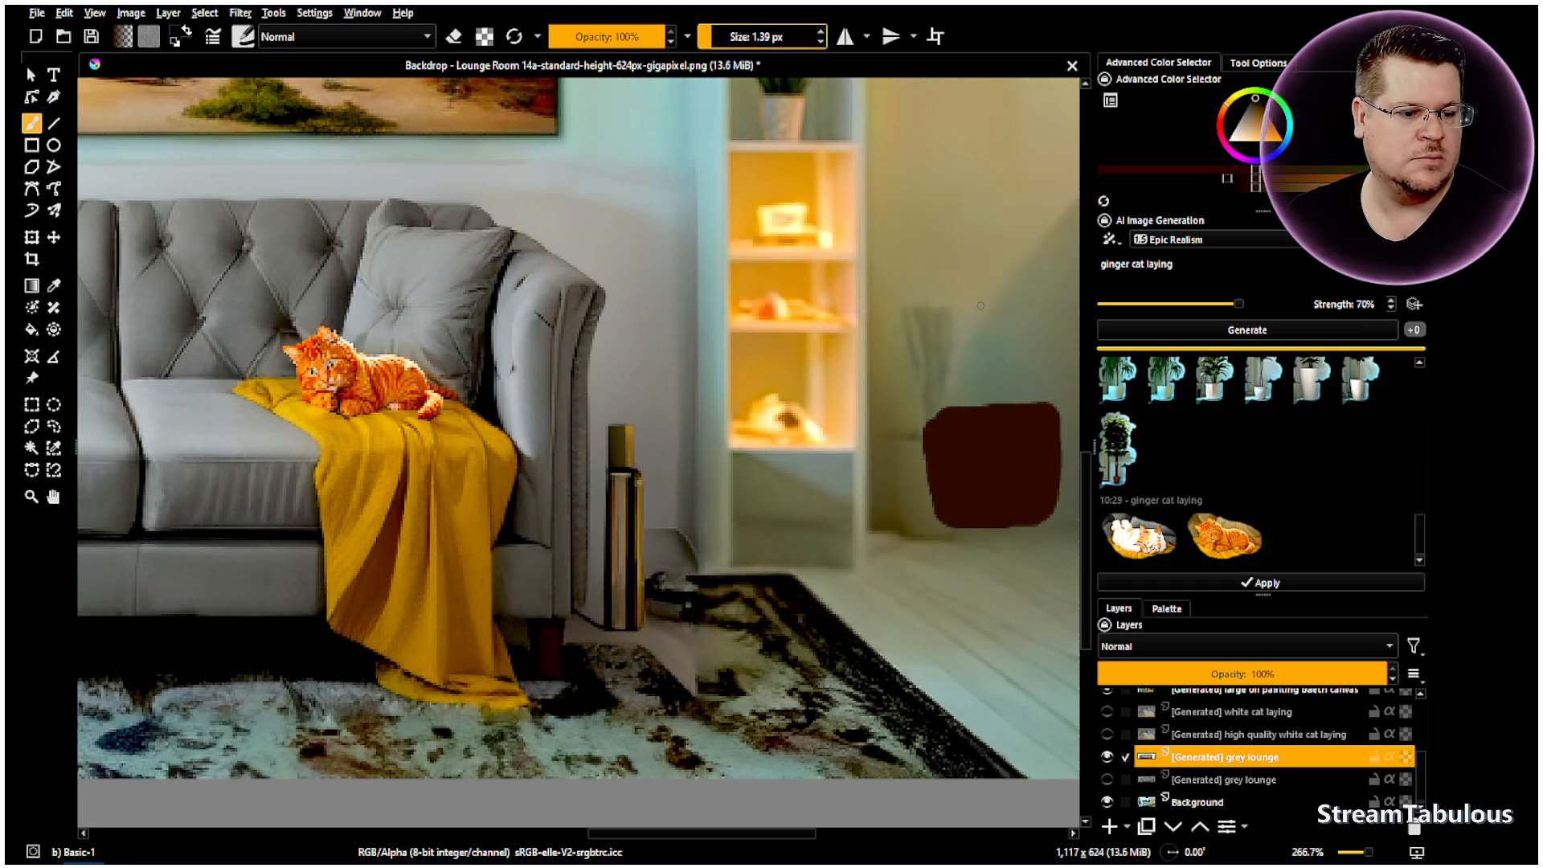
{"action": "left_click", "coordinate": [1275, 95]}
{"action": "left_click", "coordinate": [1325, 179]}
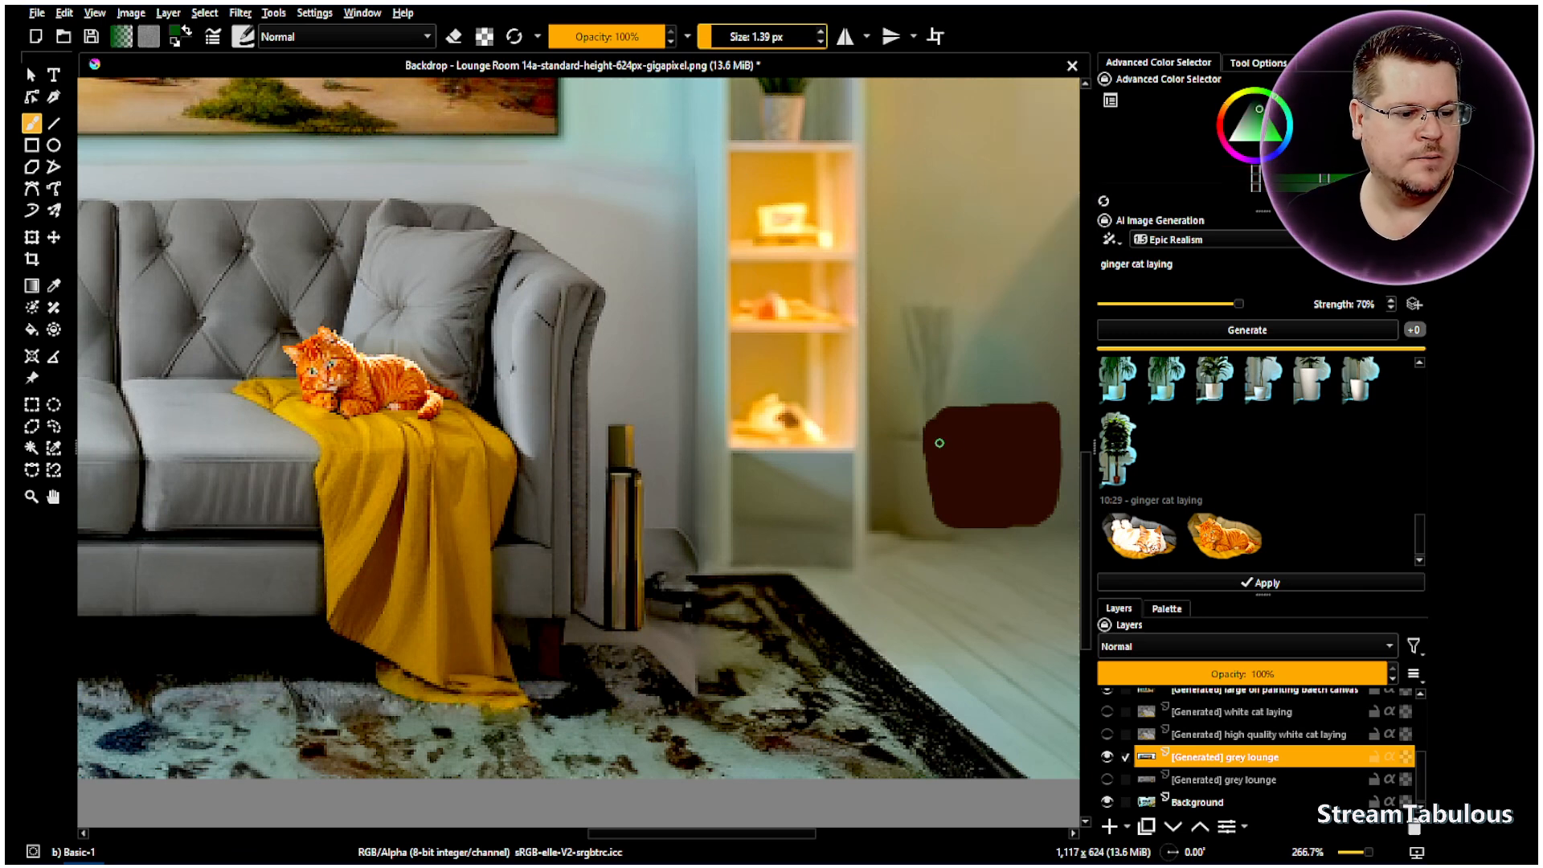
{"action": "left_click", "coordinate": [723, 36]}
{"action": "scroll", "coordinate": [726, 36], "scroll_direction": "up", "scroll_amount": 6}
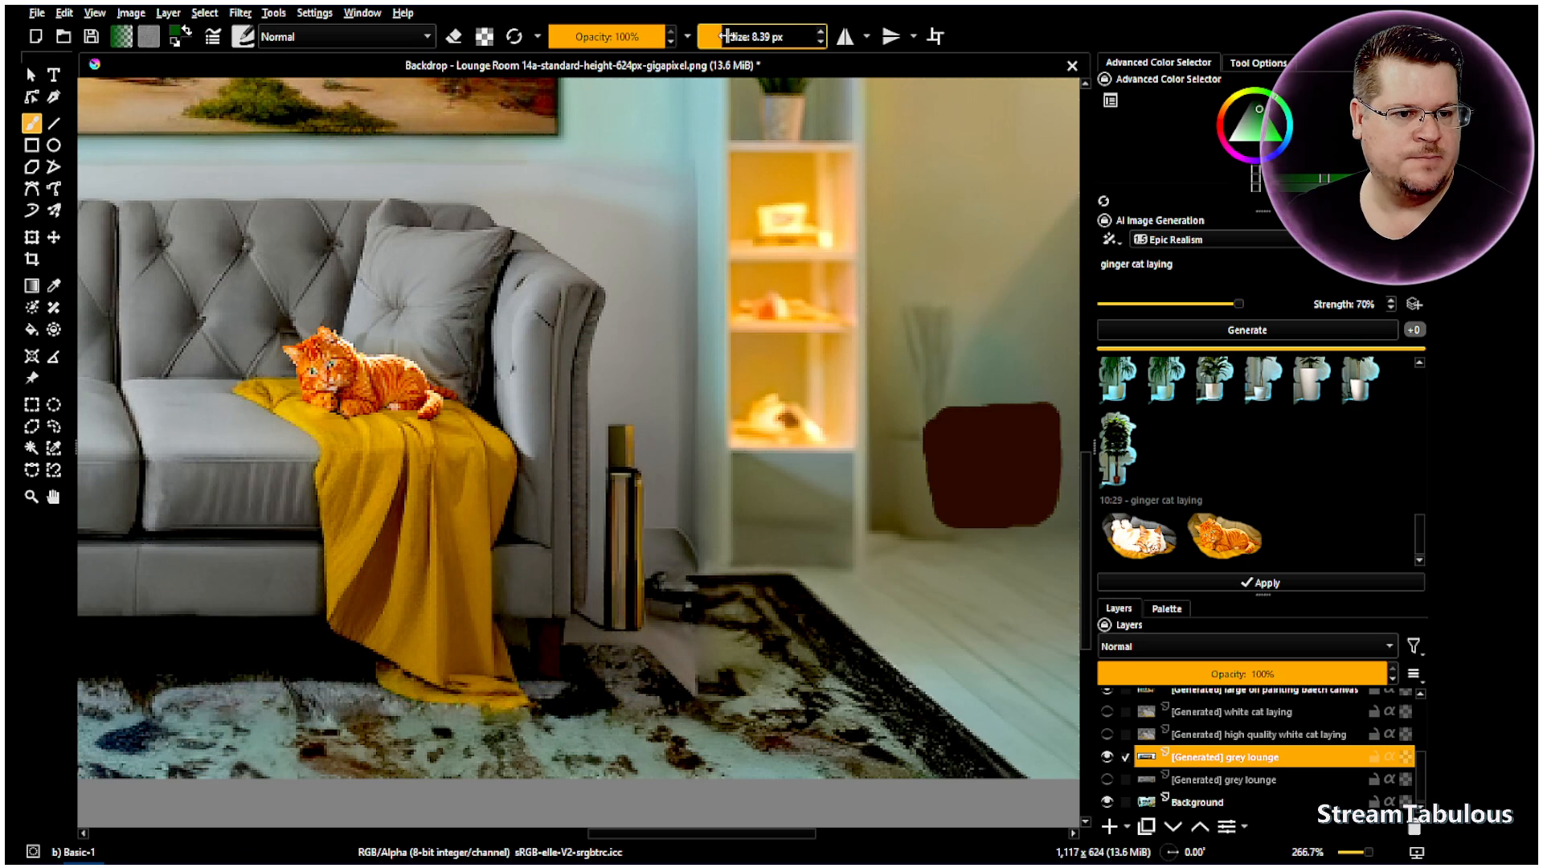
{"action": "mouse_move", "coordinate": [973, 400]}
{"action": "left_mouse_down"}
{"action": "mouse_move", "coordinate": [916, 347]}
{"action": "mouse_move", "coordinate": [975, 371]}
{"action": "mouse_move", "coordinate": [935, 267]}
{"action": "mouse_move", "coordinate": [990, 360]}
{"action": "mouse_move", "coordinate": [1010, 233]}
{"action": "mouse_move", "coordinate": [998, 333]}
{"action": "mouse_move", "coordinate": [1061, 276]}
{"action": "mouse_move", "coordinate": [1009, 351]}
{"action": "mouse_move", "coordinate": [1034, 329]}
{"action": "mouse_move", "coordinate": [984, 365]}
{"action": "mouse_move", "coordinate": [1079, 342]}
{"action": "mouse_move", "coordinate": [981, 394]}
{"action": "left_mouse_up"}
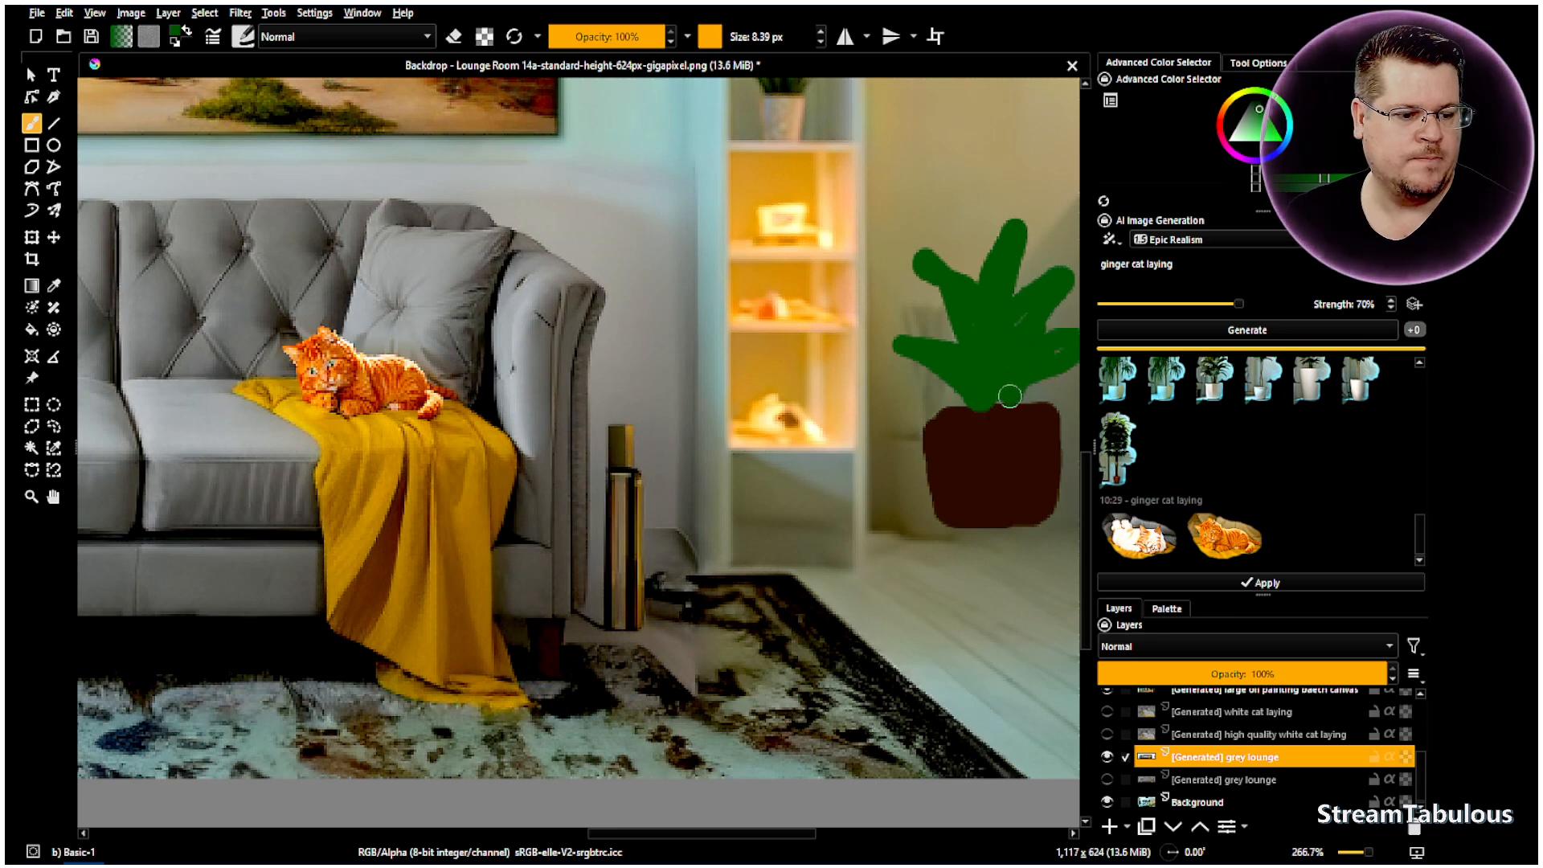
{"action": "scroll", "coordinate": [1017, 381], "scroll_direction": "down", "scroll_amount": 4}
{"action": "scroll", "coordinate": [1052, 352], "scroll_direction": "up", "scroll_amount": 3}
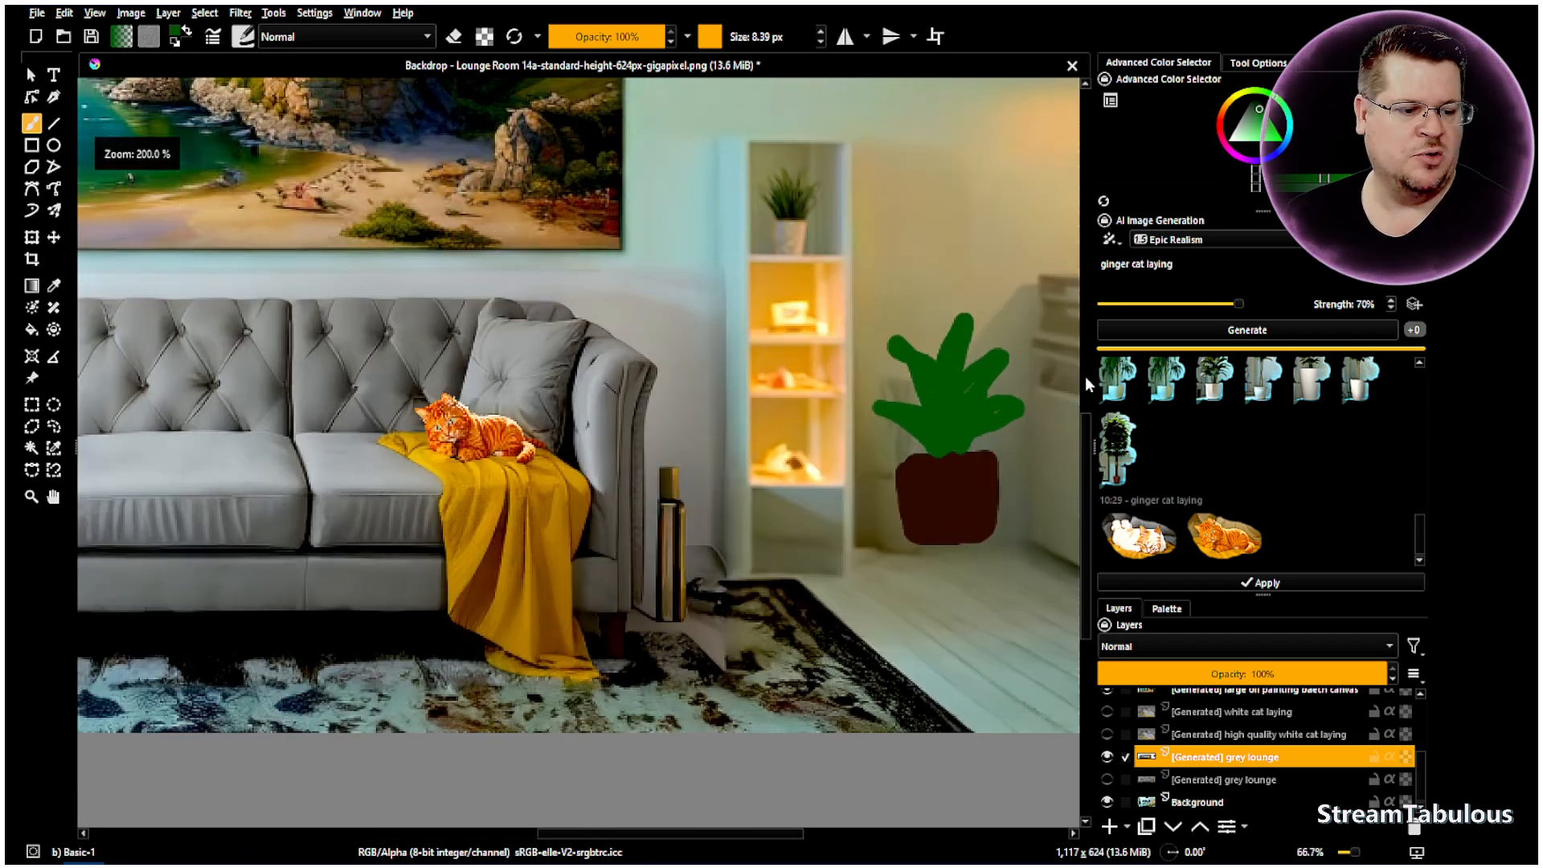
- Select a rectangle around the painted plant and generate with the prompt 'pot plant'
{"action": "left_click", "coordinate": [31, 406]}
{"action": "left_click_drag", "start_coordinate": [857, 282], "coordinate": [1033, 568]}
{"action": "left_click_drag", "start_coordinate": [1192, 270], "coordinate": [1029, 254]}
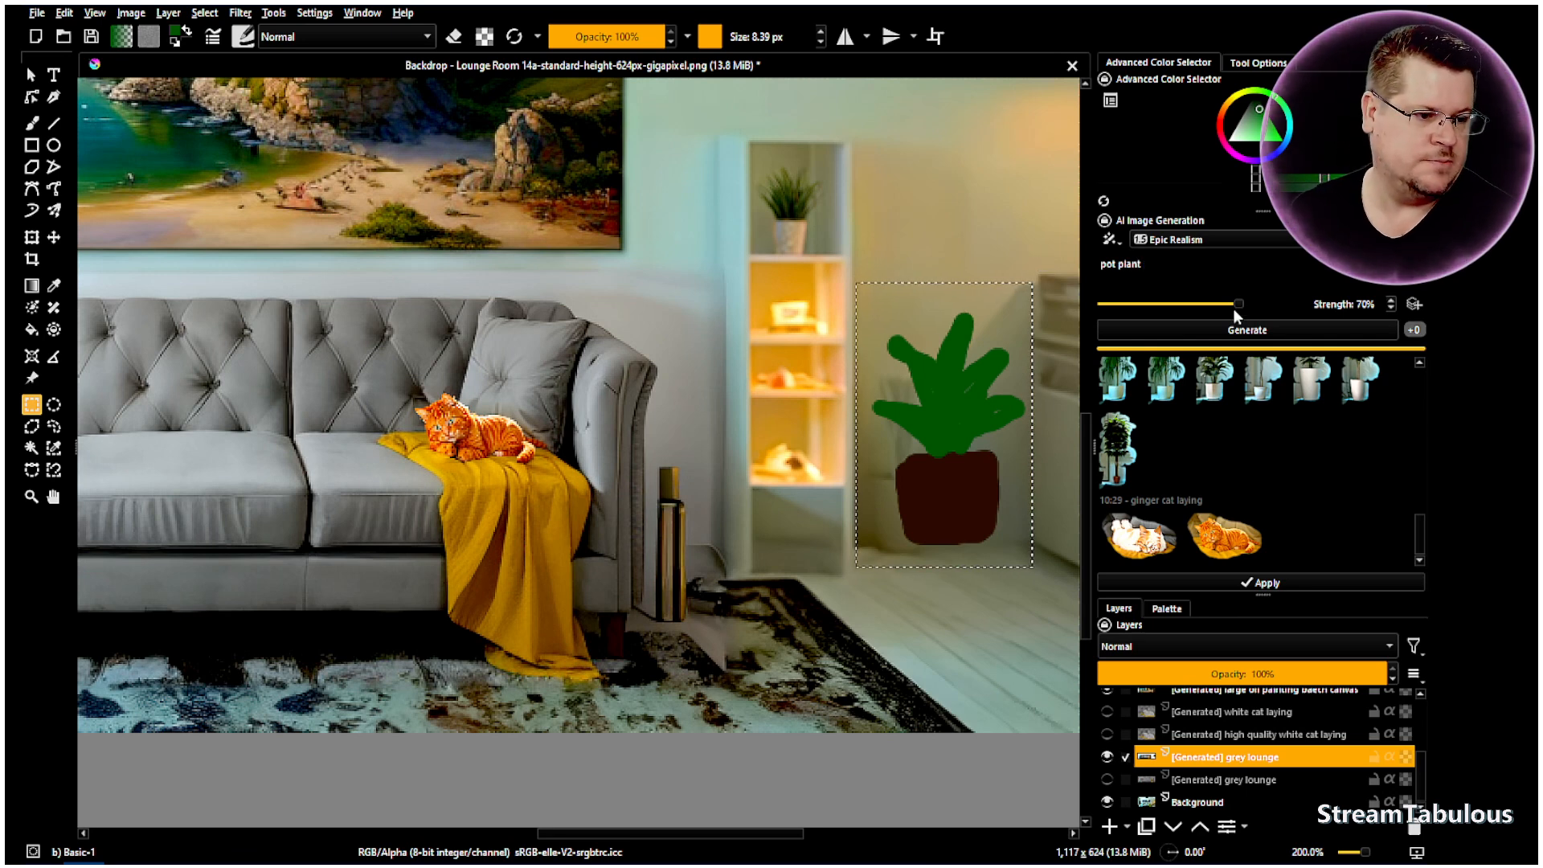
{"action": "left_click", "coordinate": [1260, 338]}
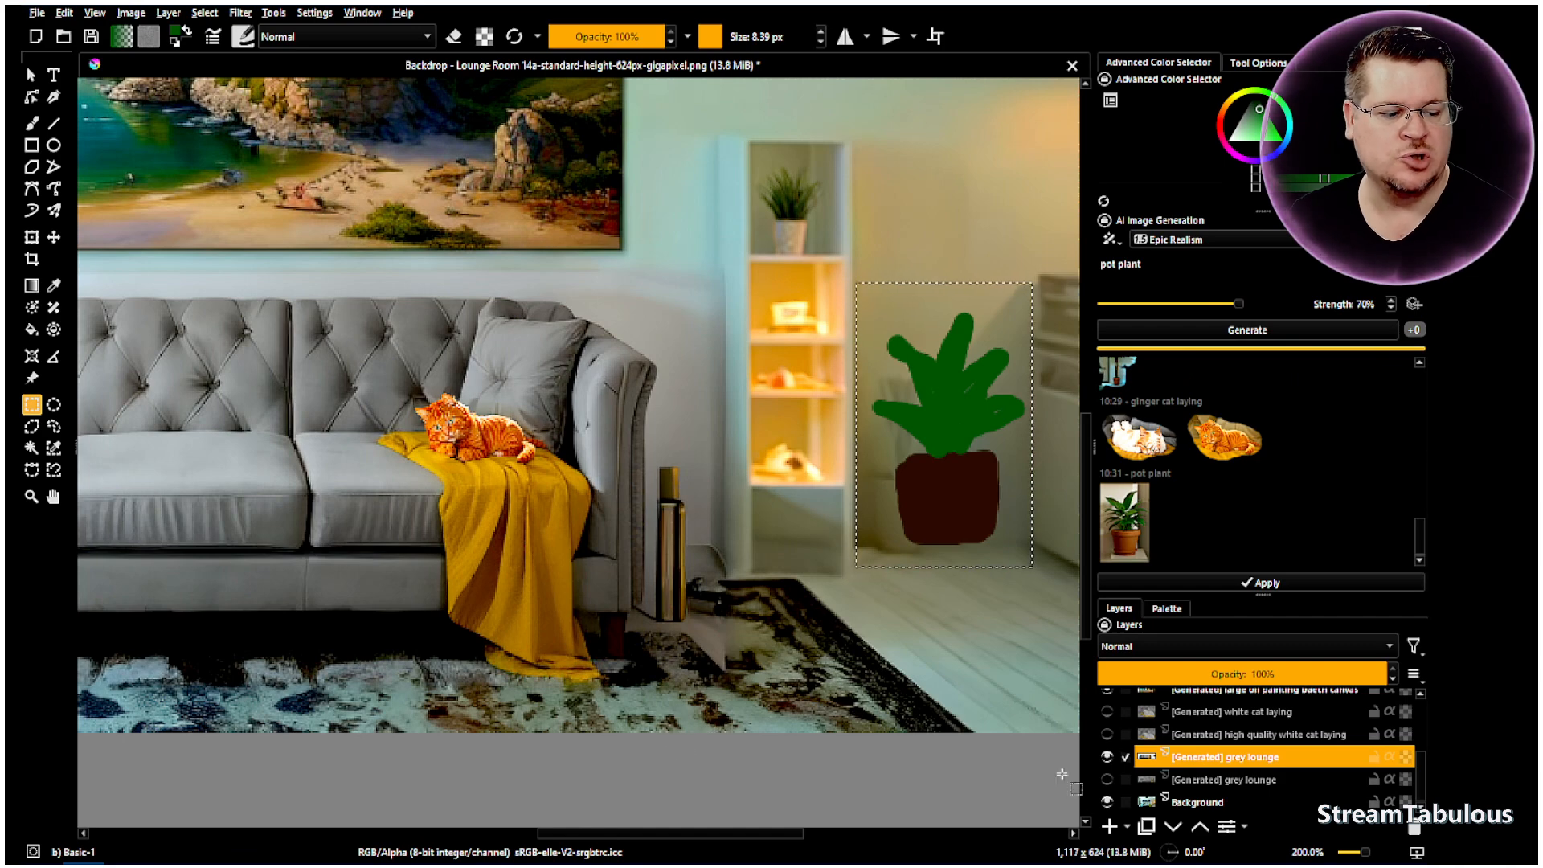
- Preview the first pot plant, then regenerate at 45% strength and preview the second result
{"action": "left_click", "coordinate": [1121, 542]}
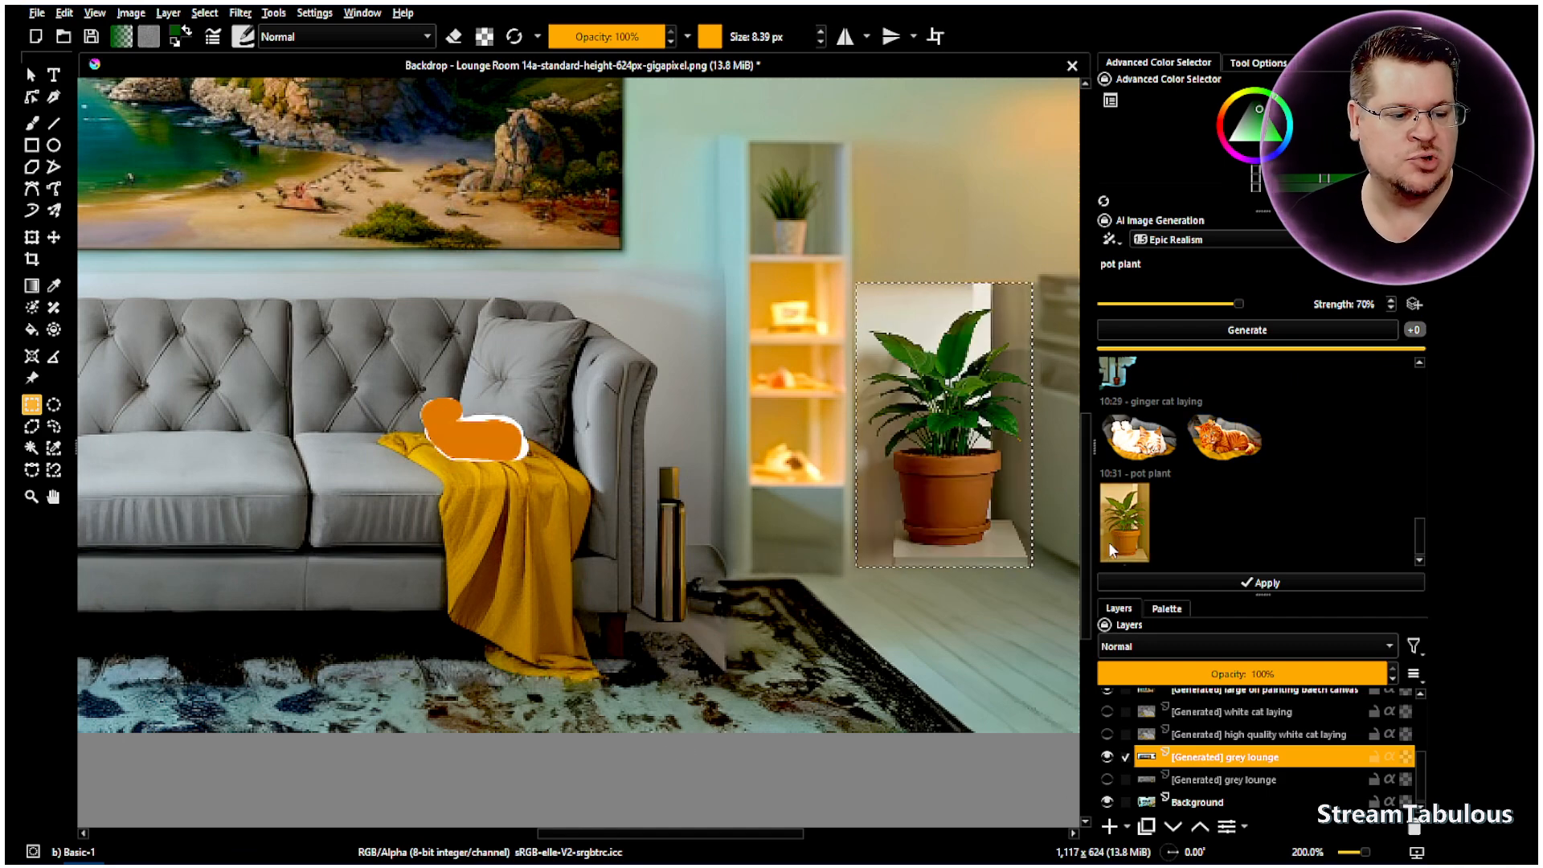
{"action": "left_click", "coordinate": [1373, 304]}
{"action": "scroll", "coordinate": [1373, 304], "scroll_direction": "down", "scroll_amount": 5}
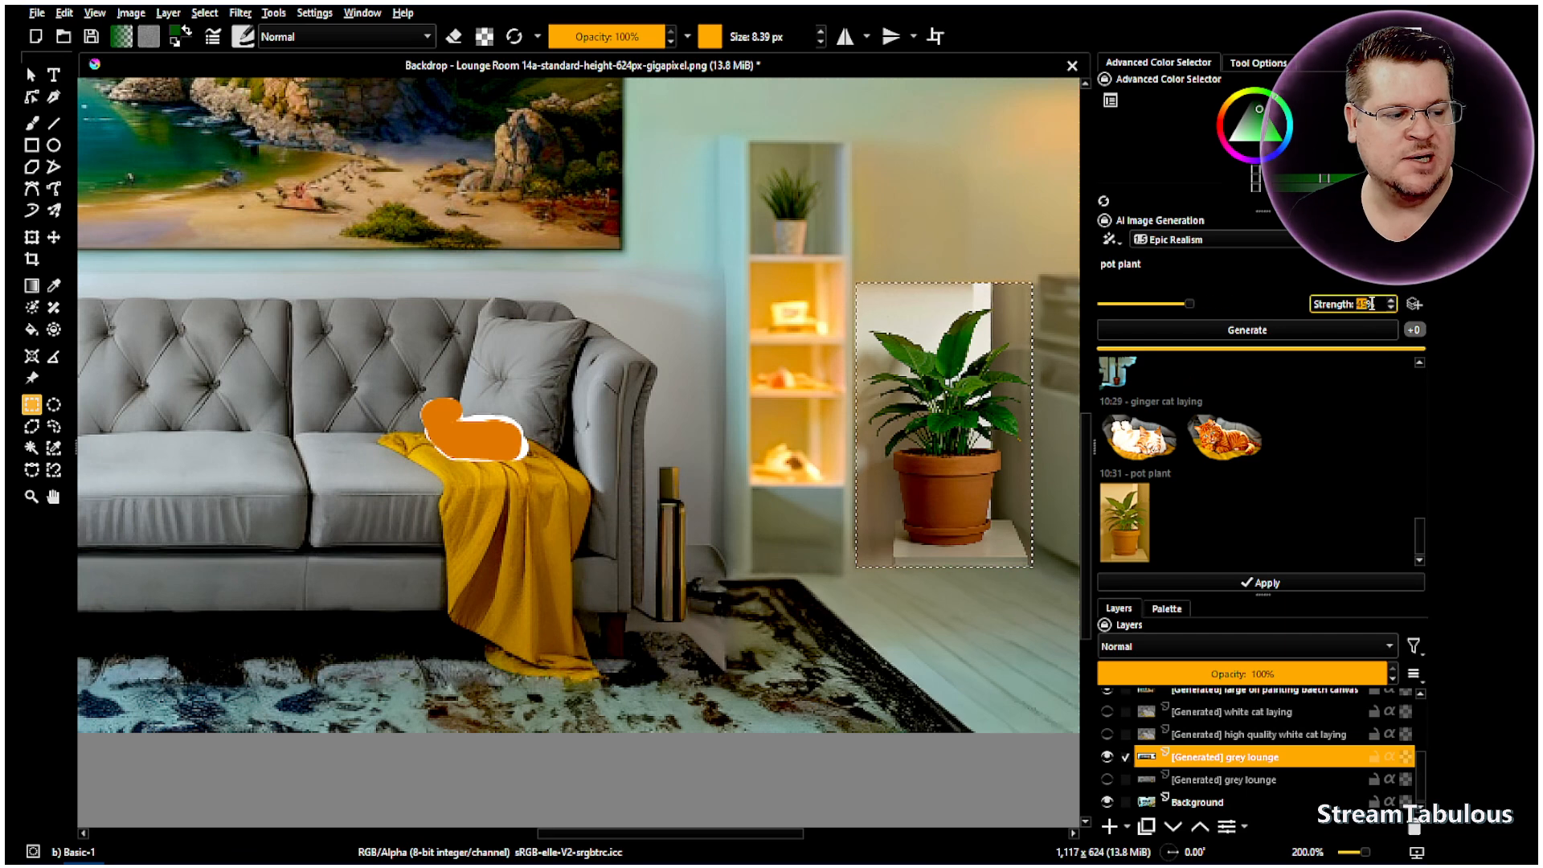
{"action": "left_click", "coordinate": [1325, 329]}
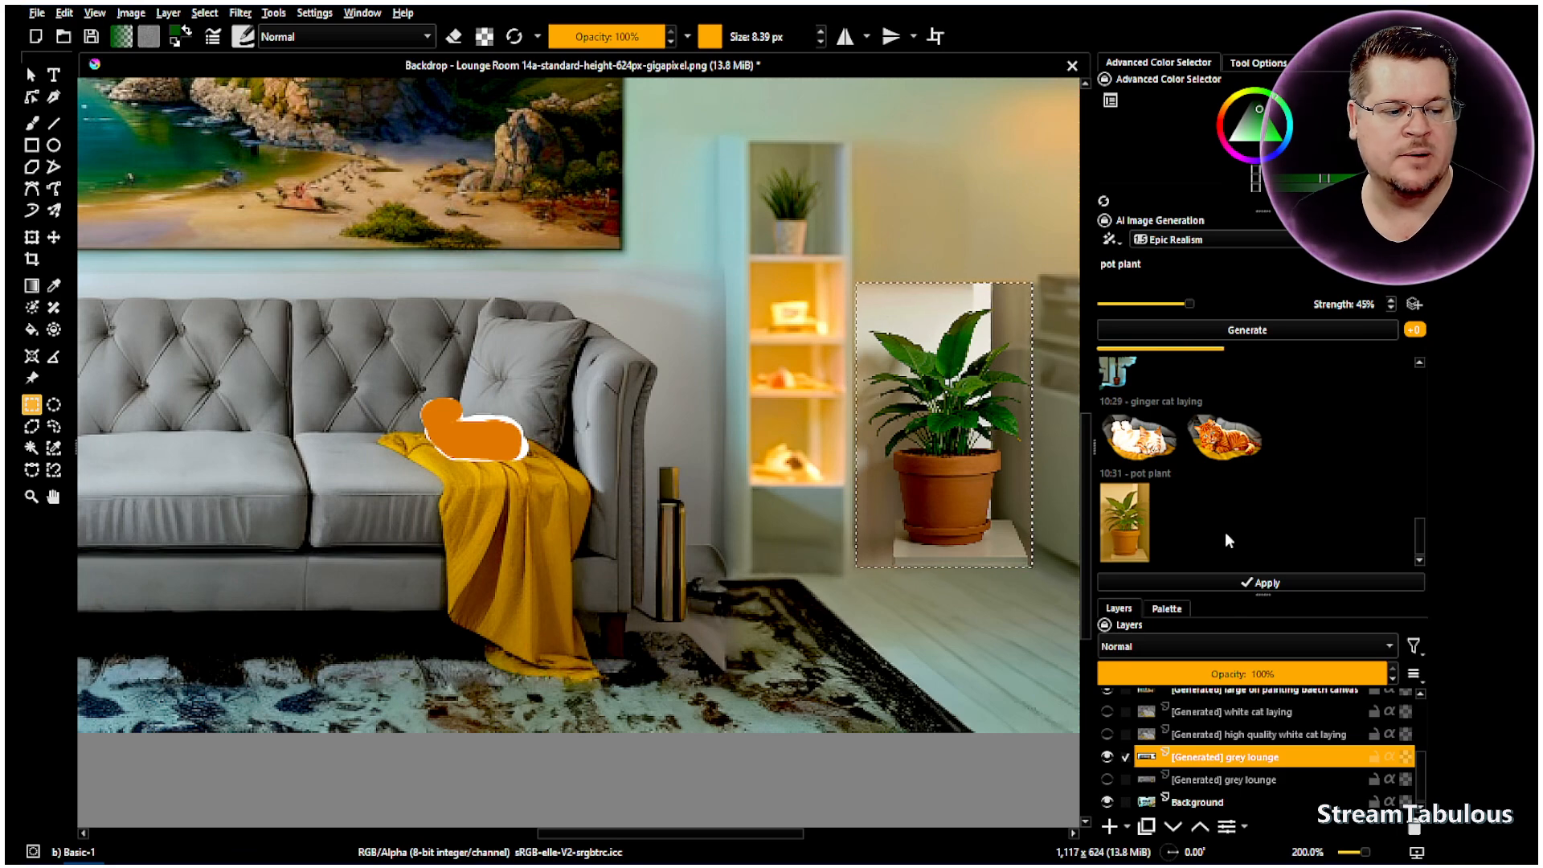
{"action": "scroll", "coordinate": [978, 451], "scroll_direction": "down", "scroll_amount": 3}
{"action": "scroll", "coordinate": [978, 451], "scroll_direction": "up", "scroll_amount": 2}
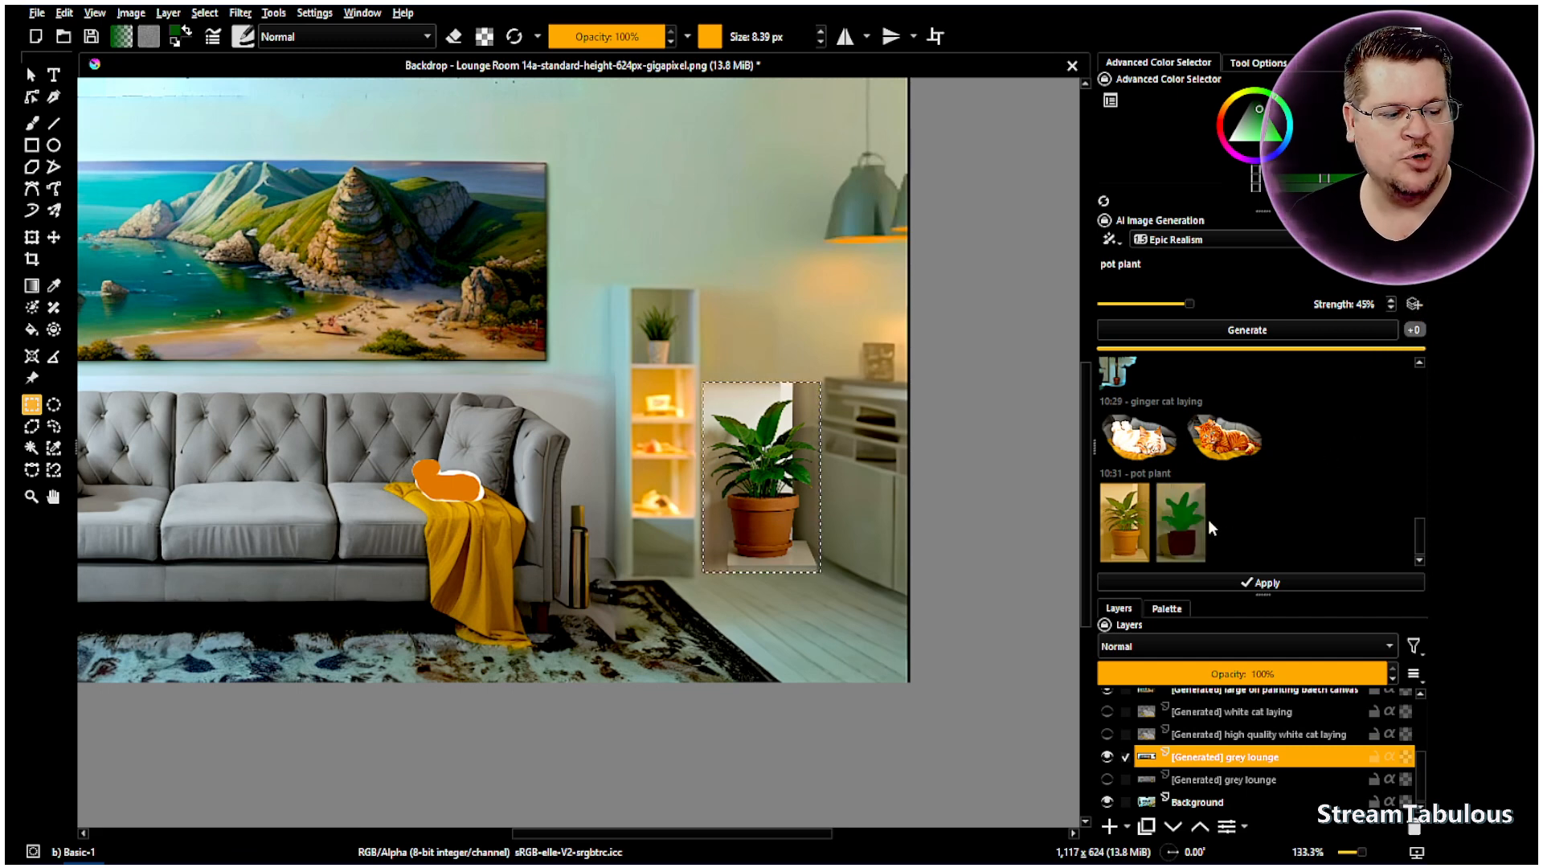
{"action": "left_click", "coordinate": [1173, 525]}
- Generate new pot plant candidates at 55% strength
{"action": "scroll", "coordinate": [764, 517], "scroll_direction": "up", "scroll_amount": 5}
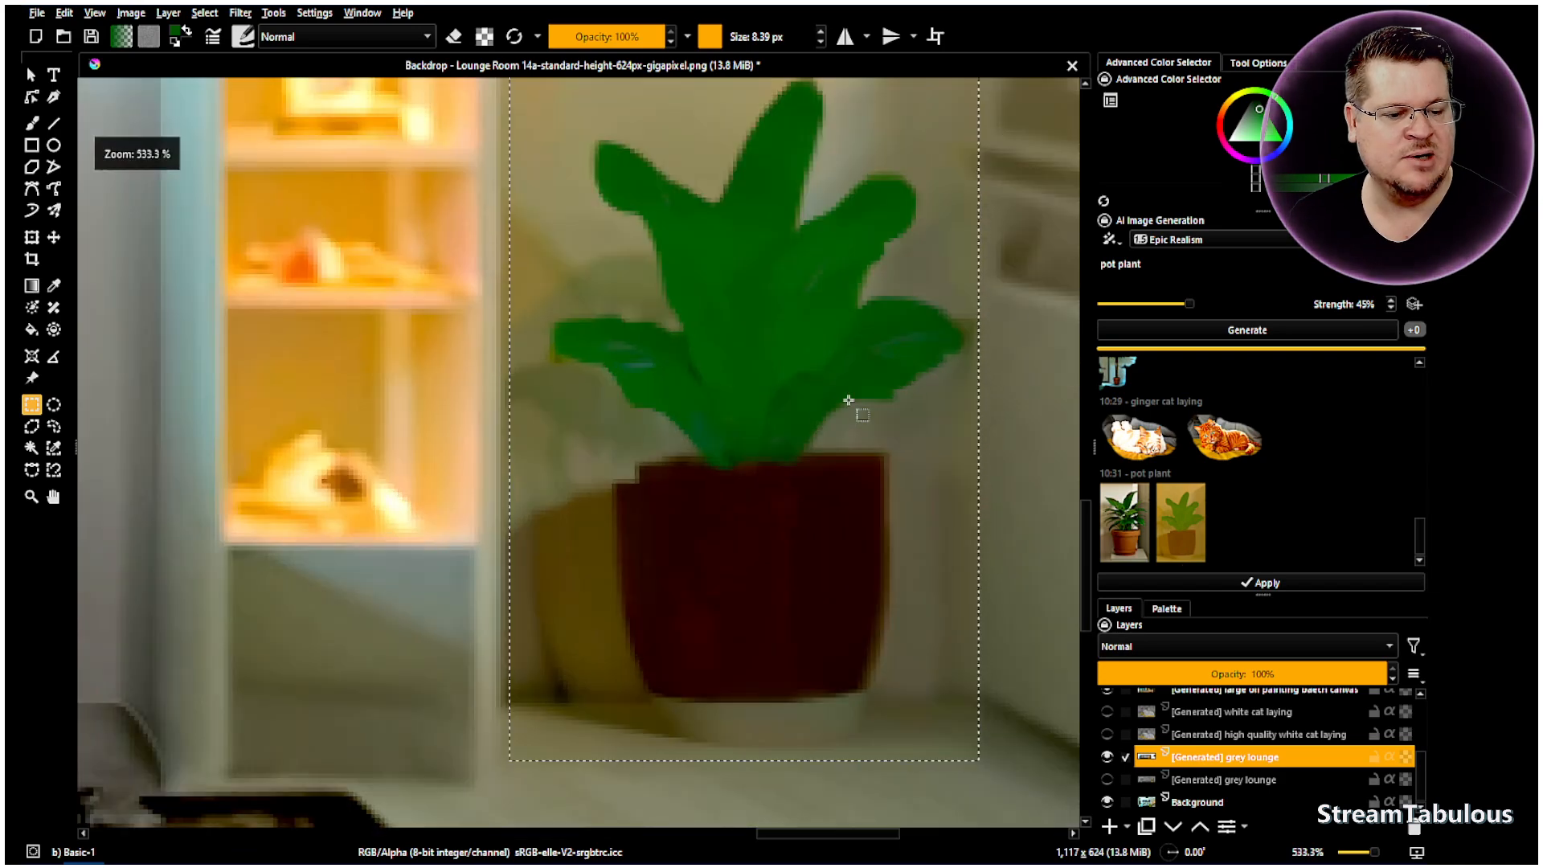
{"action": "scroll", "coordinate": [1366, 304], "scroll_direction": "up", "scroll_amount": 2}
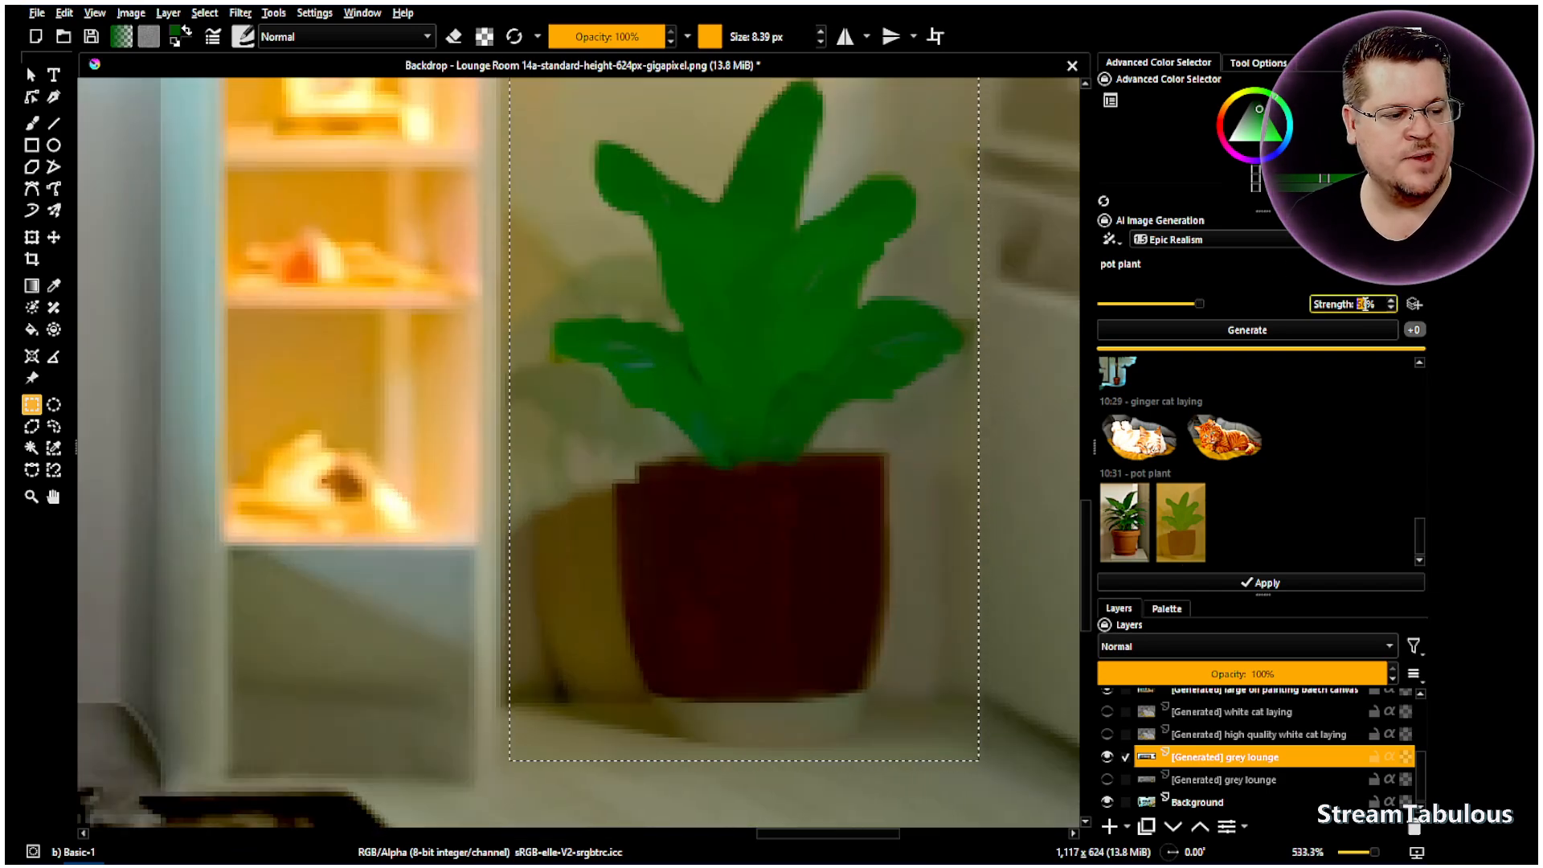
{"action": "left_click", "coordinate": [1339, 325]}
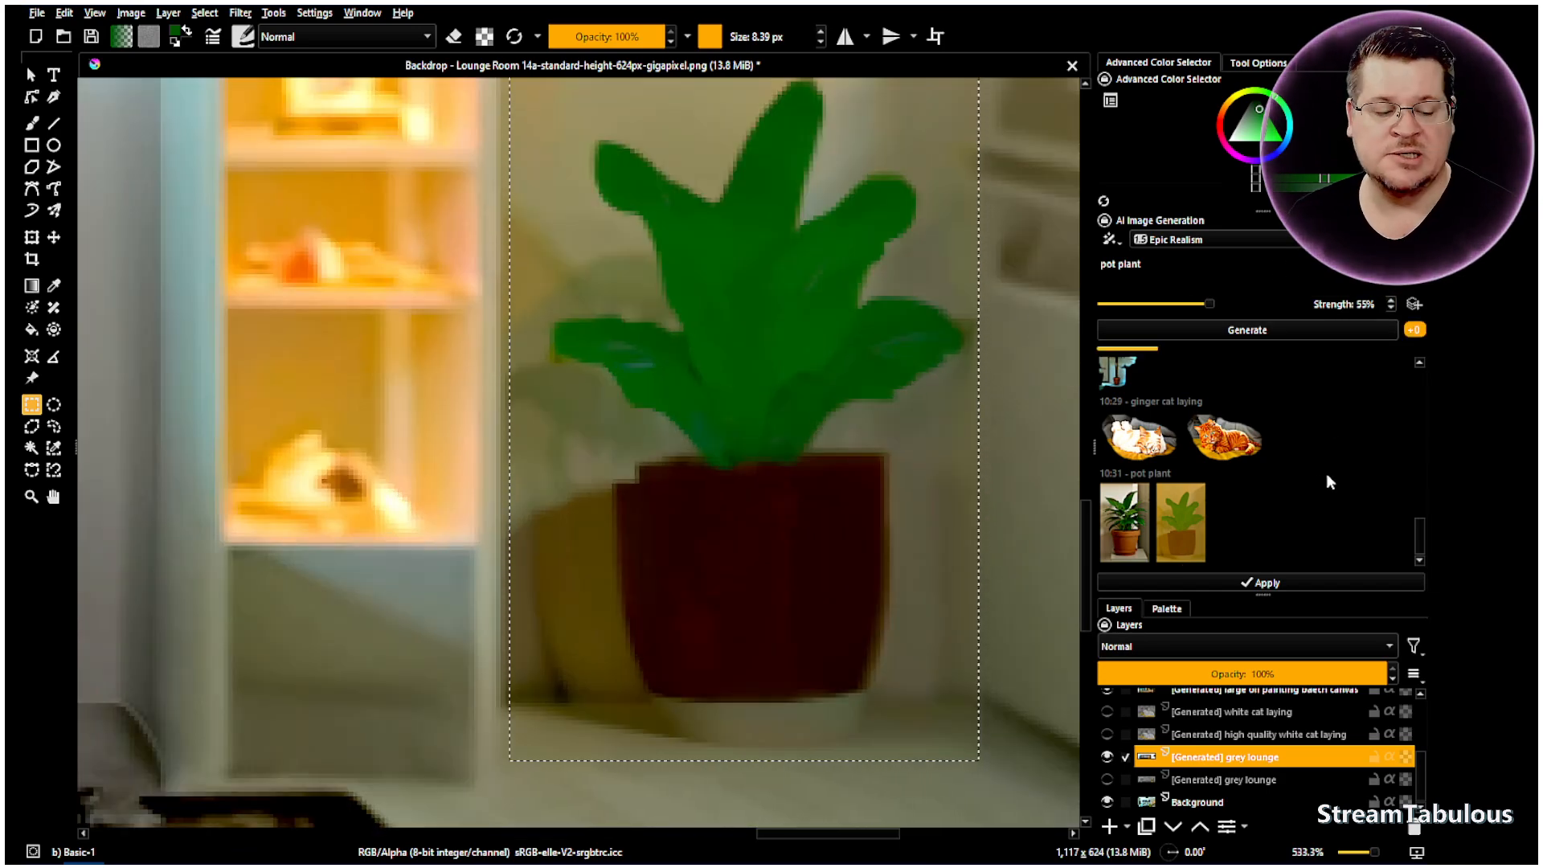
{"action": "scroll", "coordinate": [868, 483], "scroll_direction": "down", "scroll_amount": 2}
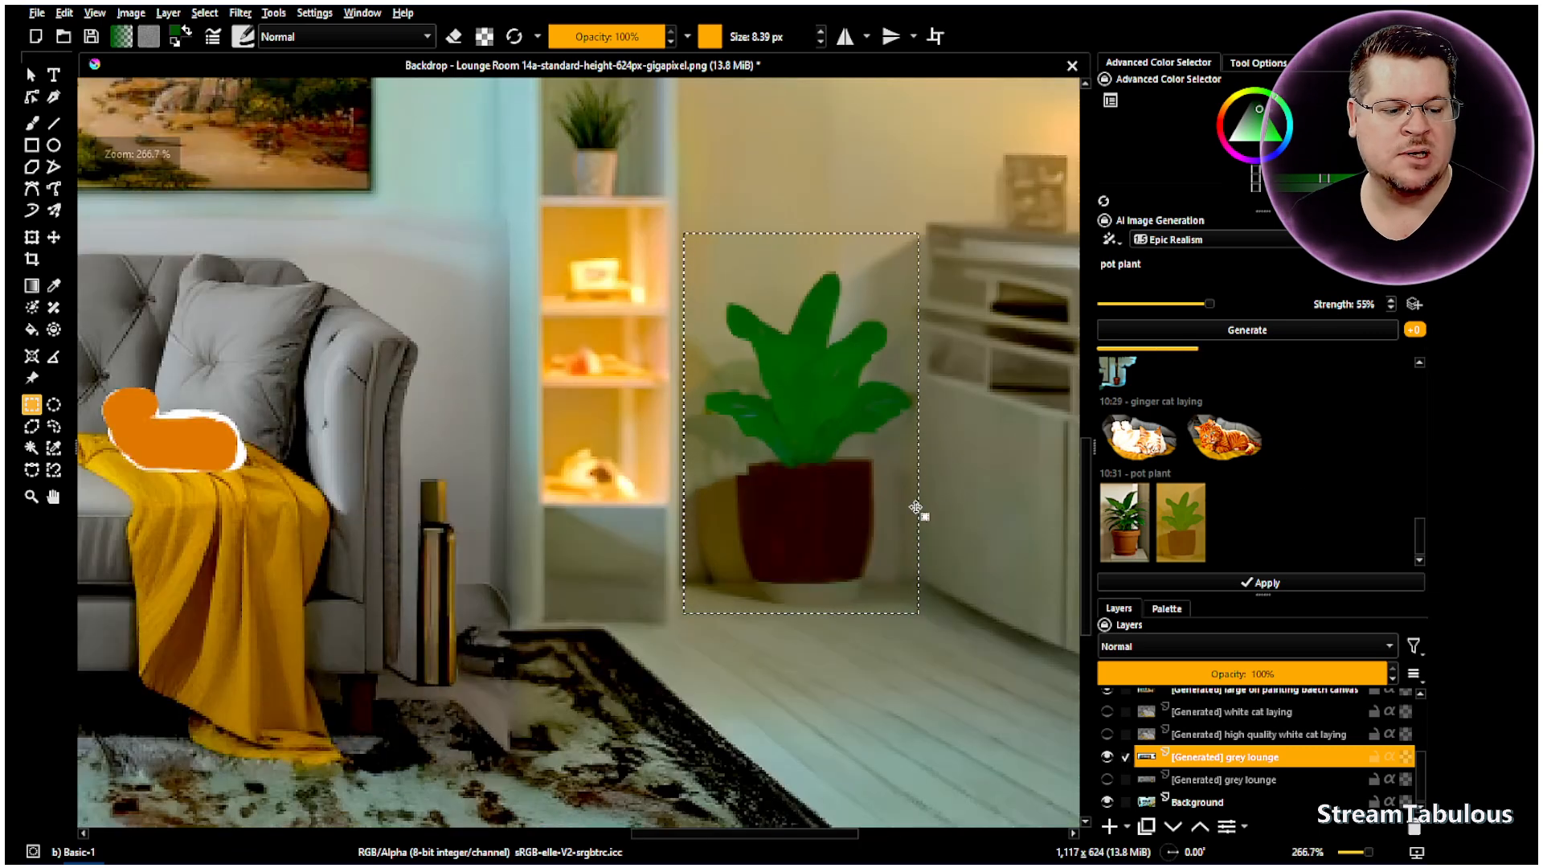
{"action": "scroll", "coordinate": [817, 625], "scroll_direction": "up", "scroll_amount": 1}
{"action": "scroll", "coordinate": [818, 624], "scroll_direction": "up", "scroll_amount": 1}
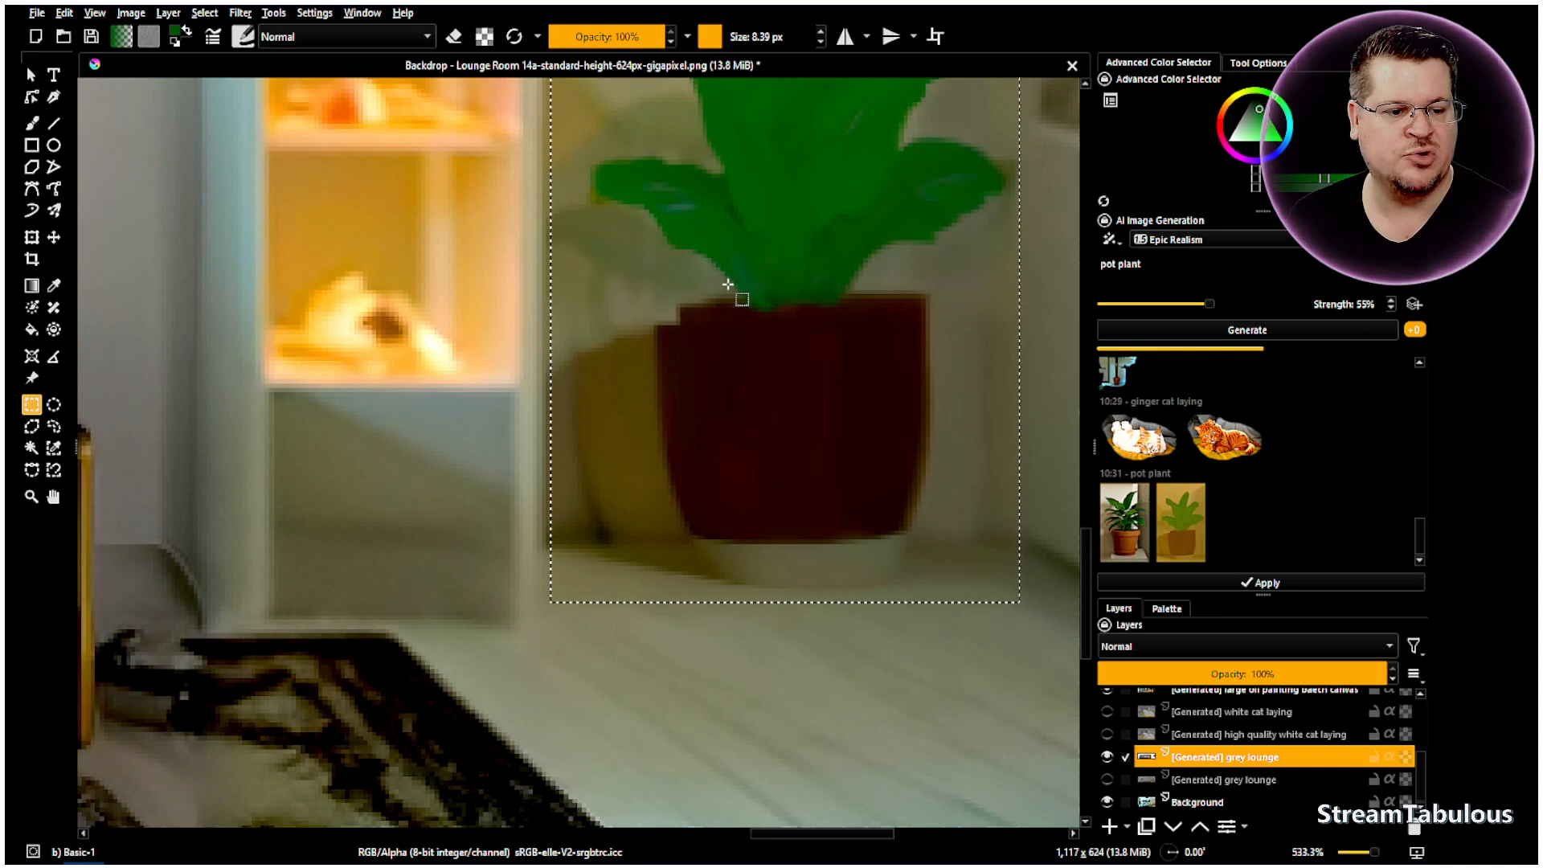
{"action": "scroll", "coordinate": [859, 178], "scroll_direction": "down", "scroll_amount": 2}
{"action": "scroll", "coordinate": [875, 150], "scroll_direction": "up", "scroll_amount": 4}
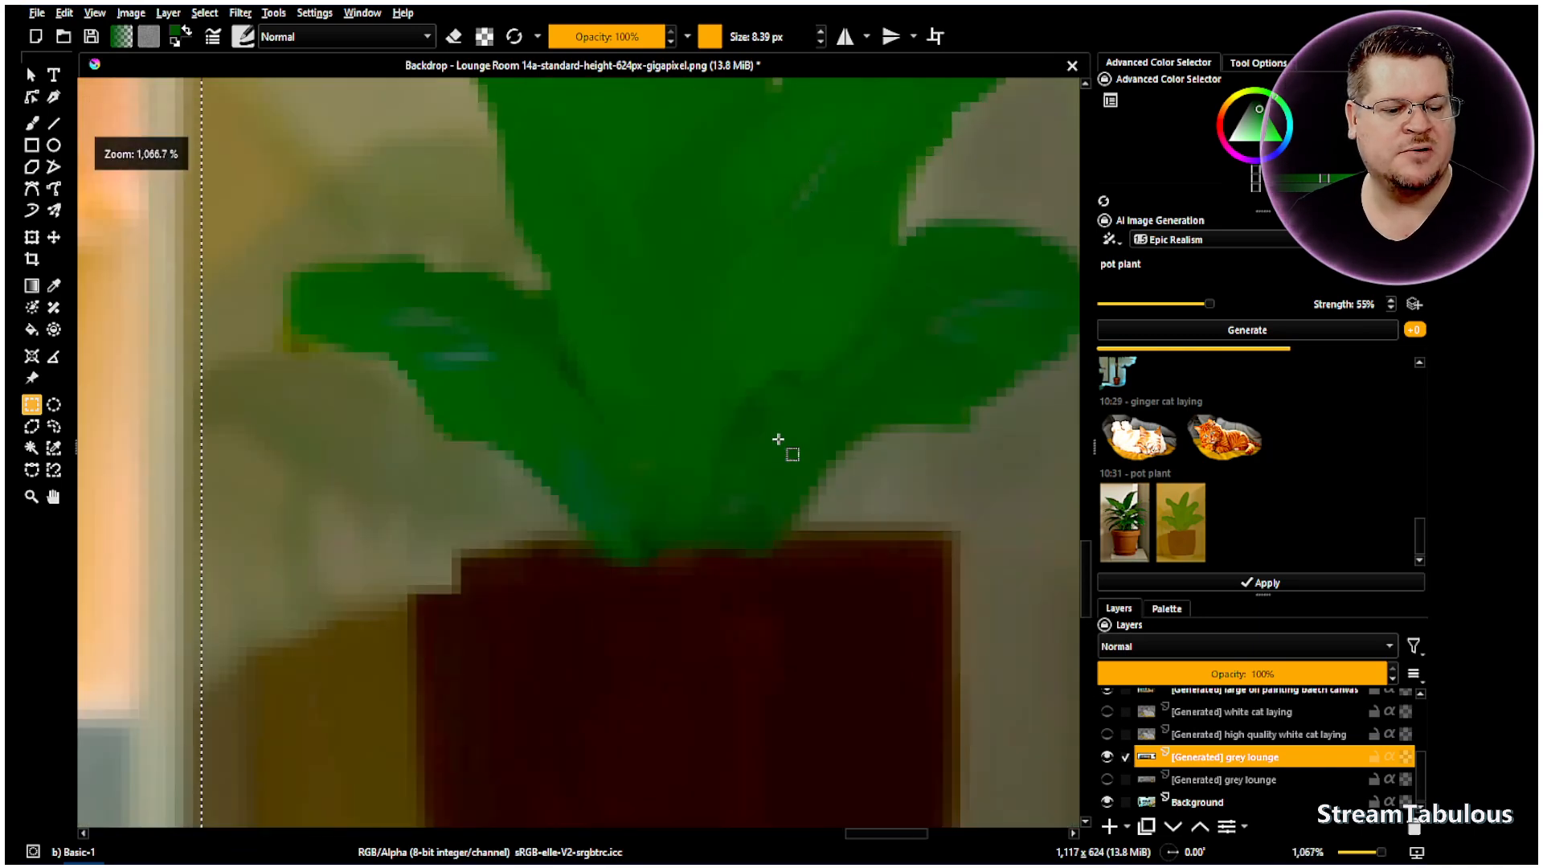
{"action": "scroll", "coordinate": [800, 429], "scroll_direction": "down", "scroll_amount": 3}
{"action": "scroll", "coordinate": [799, 428], "scroll_direction": "down", "scroll_amount": 2}
{"action": "scroll", "coordinate": [911, 417], "scroll_direction": "up", "scroll_amount": 2}
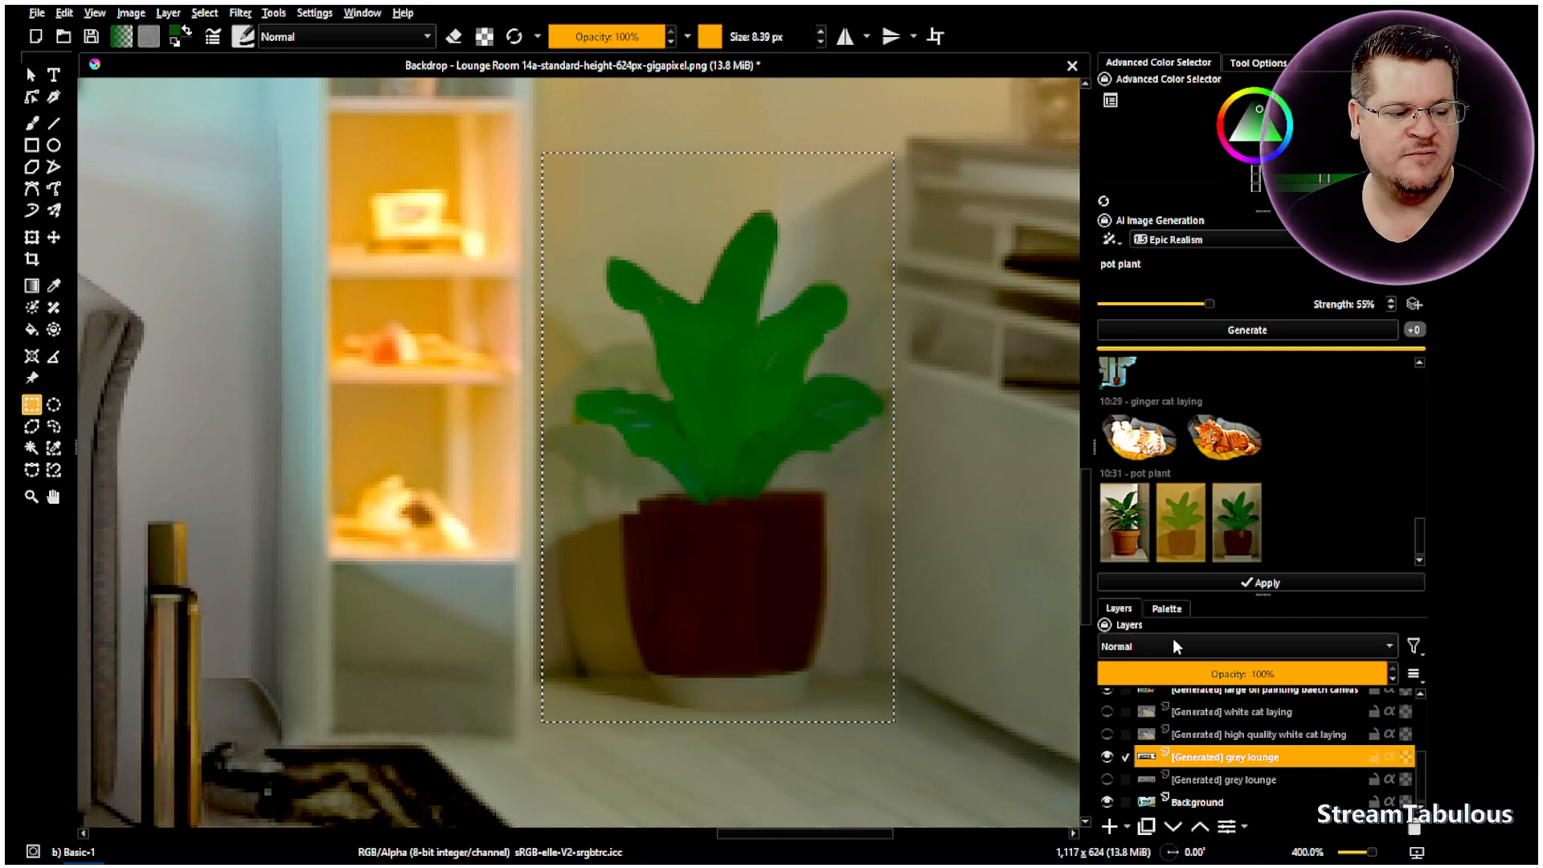
- Preview the third pot plant result, then regenerate at 65% strength
{"action": "left_click", "coordinate": [1239, 549]}
{"action": "scroll", "coordinate": [805, 446], "scroll_direction": "down", "scroll_amount": 3}
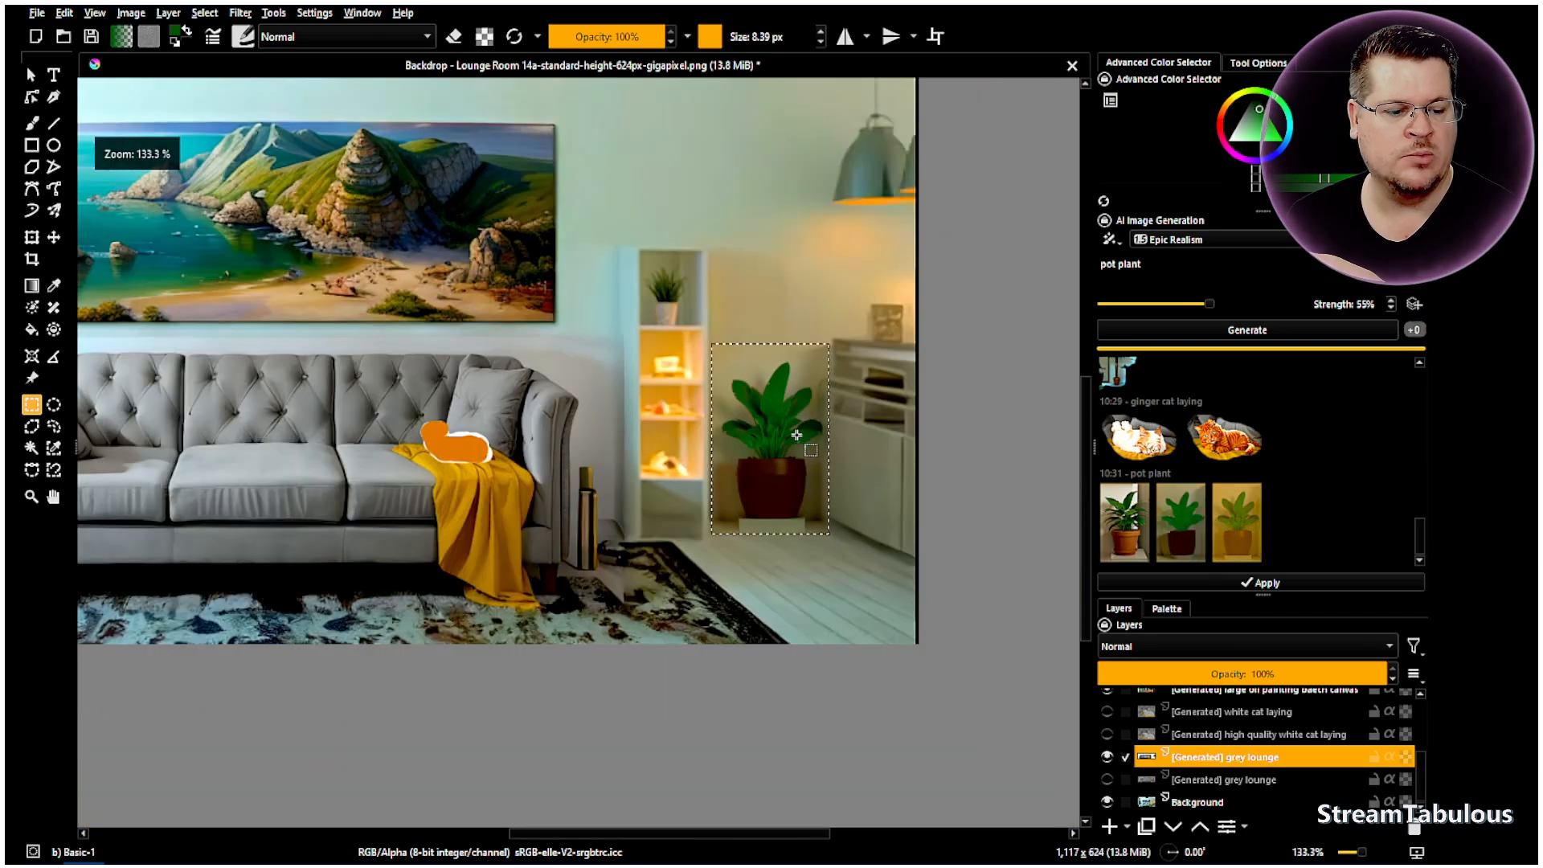
{"action": "scroll", "coordinate": [826, 459], "scroll_direction": "up", "scroll_amount": 1}
{"action": "scroll", "coordinate": [1363, 305], "scroll_direction": "up", "scroll_amount": 5}
{"action": "left_click", "coordinate": [1316, 341]}
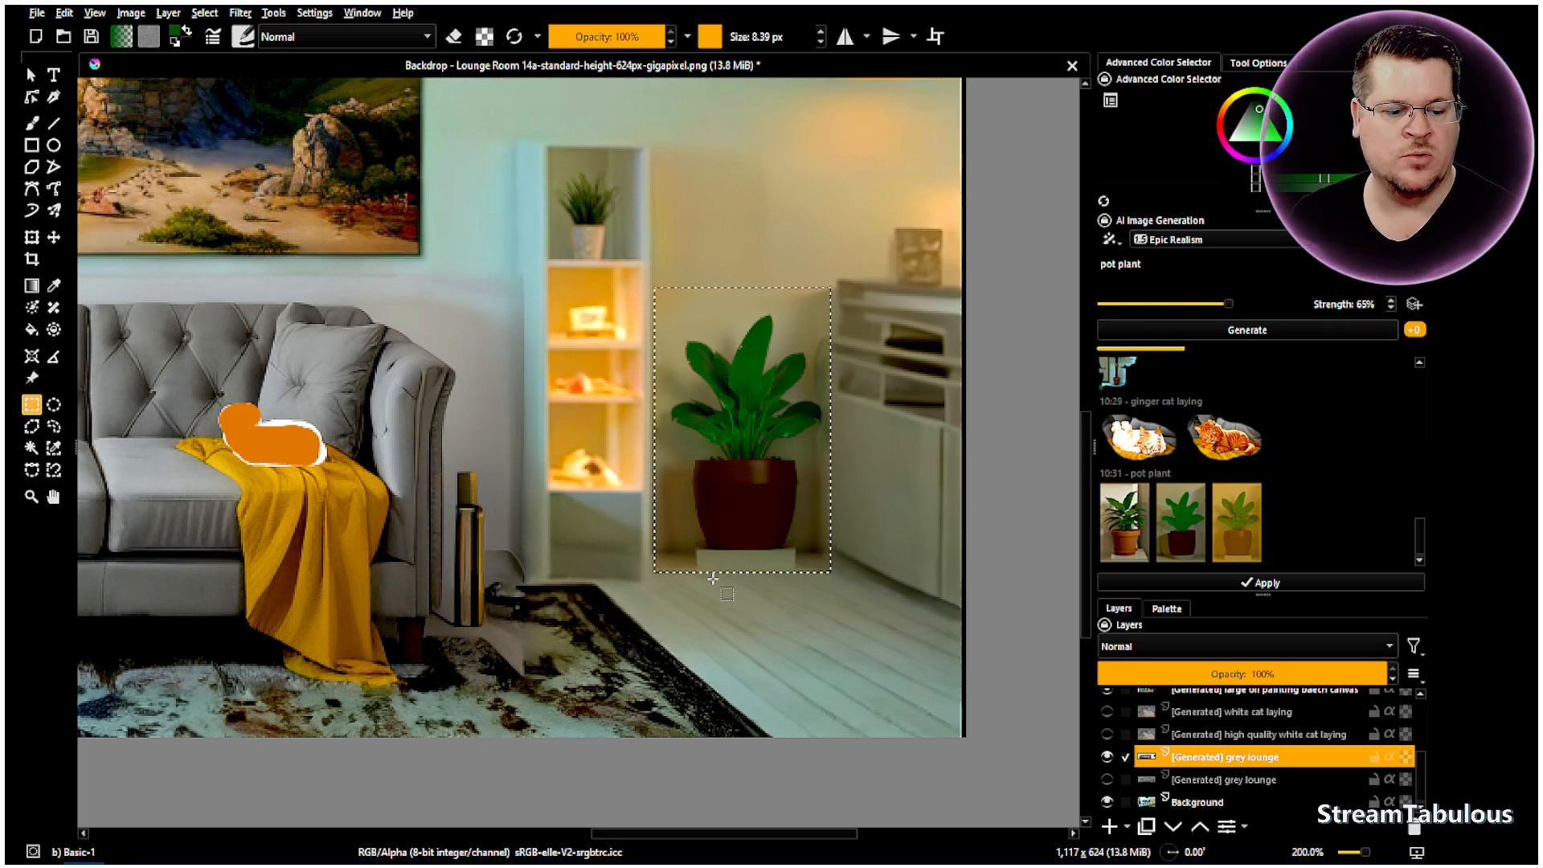
{"action": "scroll", "coordinate": [715, 576], "scroll_direction": "down", "scroll_amount": 1}
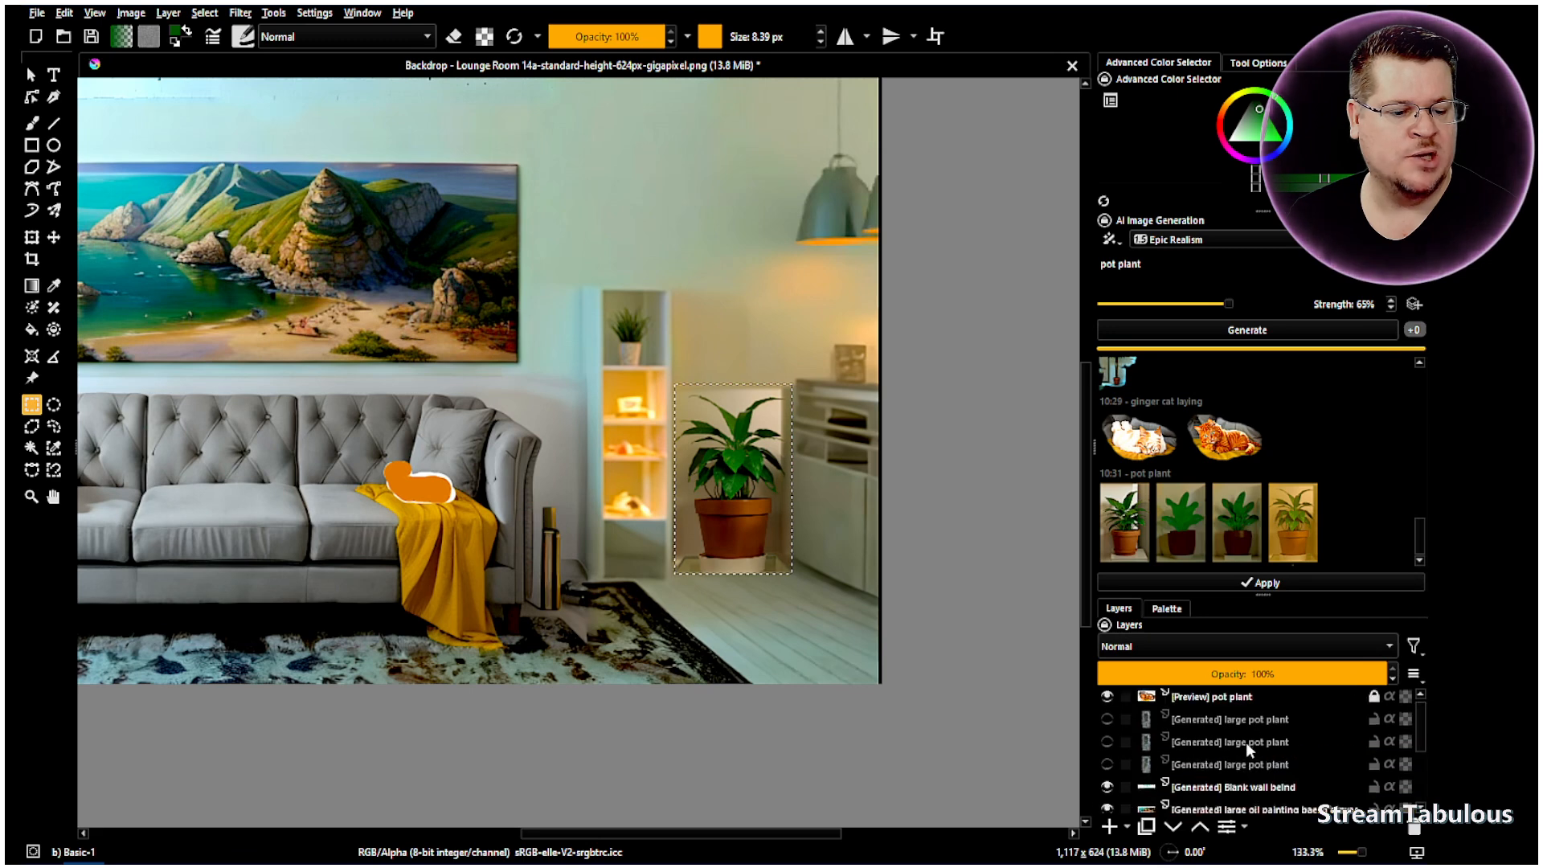
- Apply the ginger cat result and the fourth pot plant result as generated layers
{"action": "left_click", "coordinate": [1190, 712]}
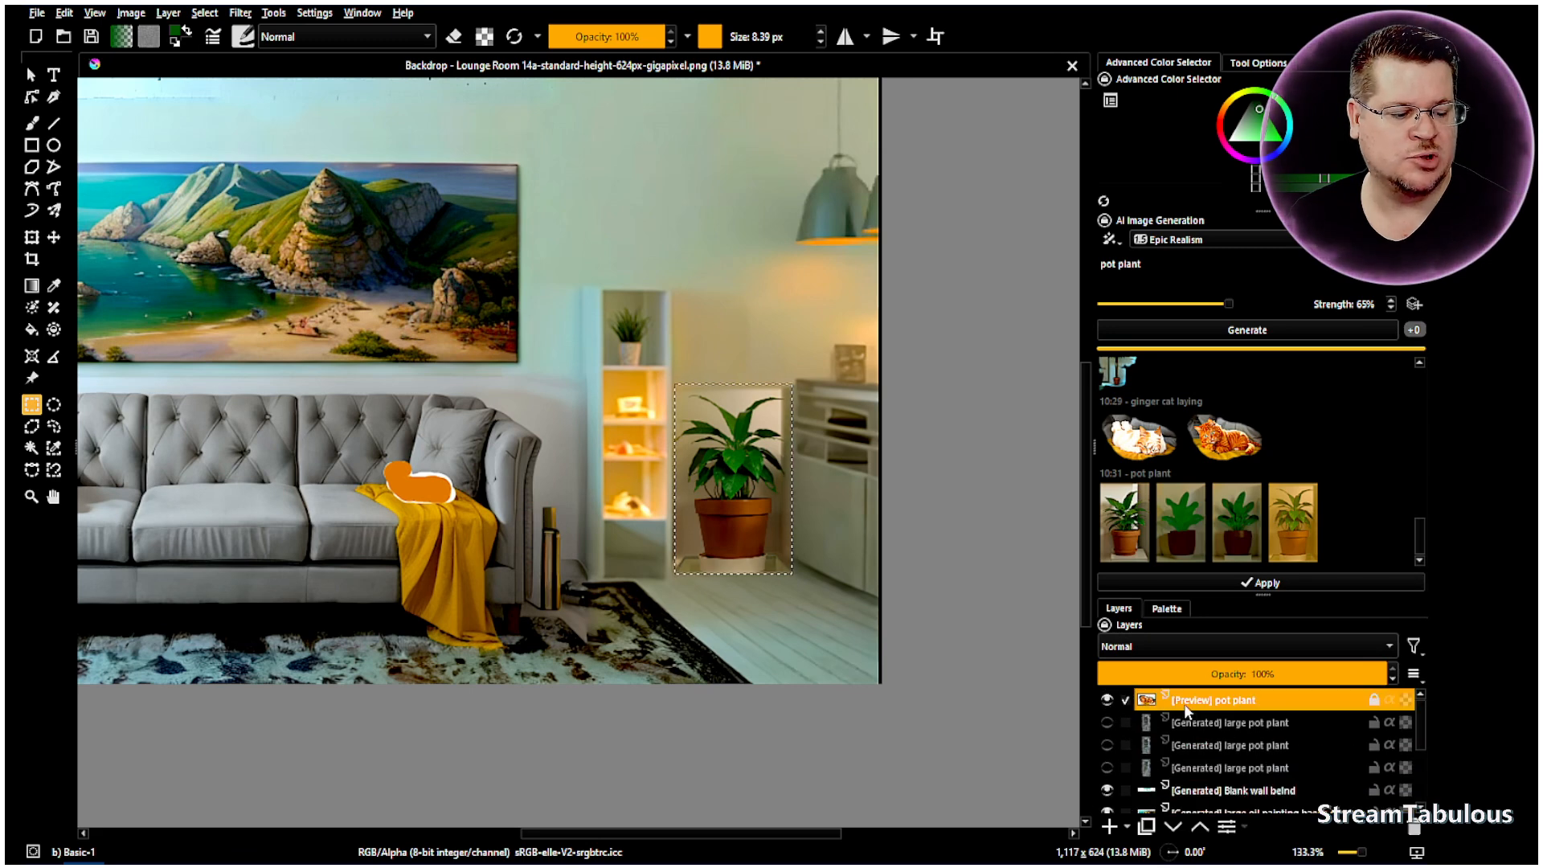
{"action": "left_click", "coordinate": [1235, 448]}
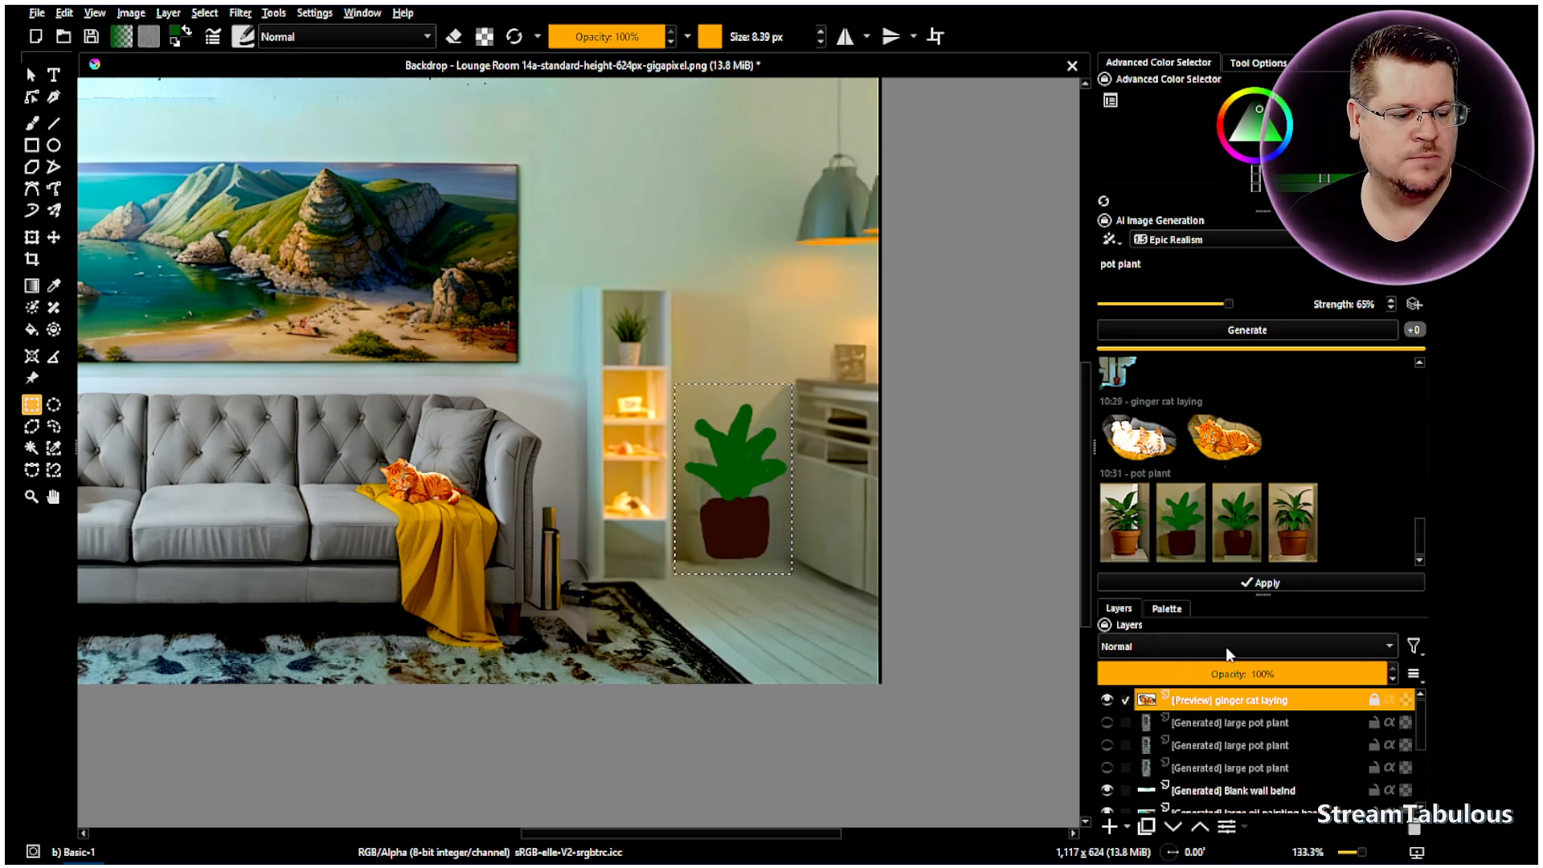
{"action": "left_click", "coordinate": [1274, 583]}
{"action": "left_click", "coordinate": [1300, 544]}
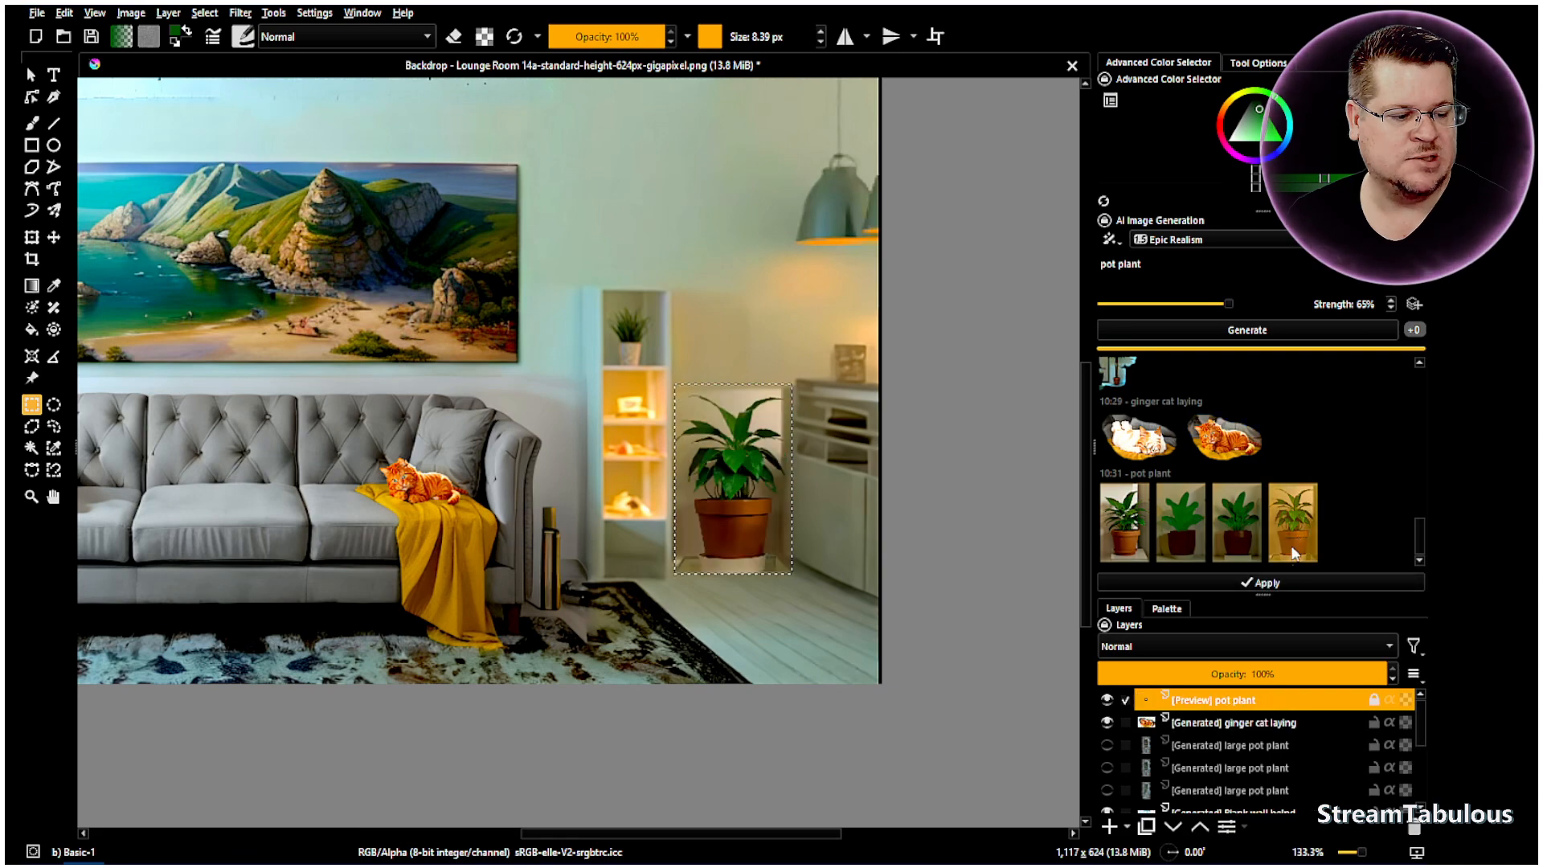
{"action": "left_click", "coordinate": [1272, 585]}
- Deselect the selection around the plant from the right-click Selection Actions
{"action": "right_click", "coordinate": [582, 504]}
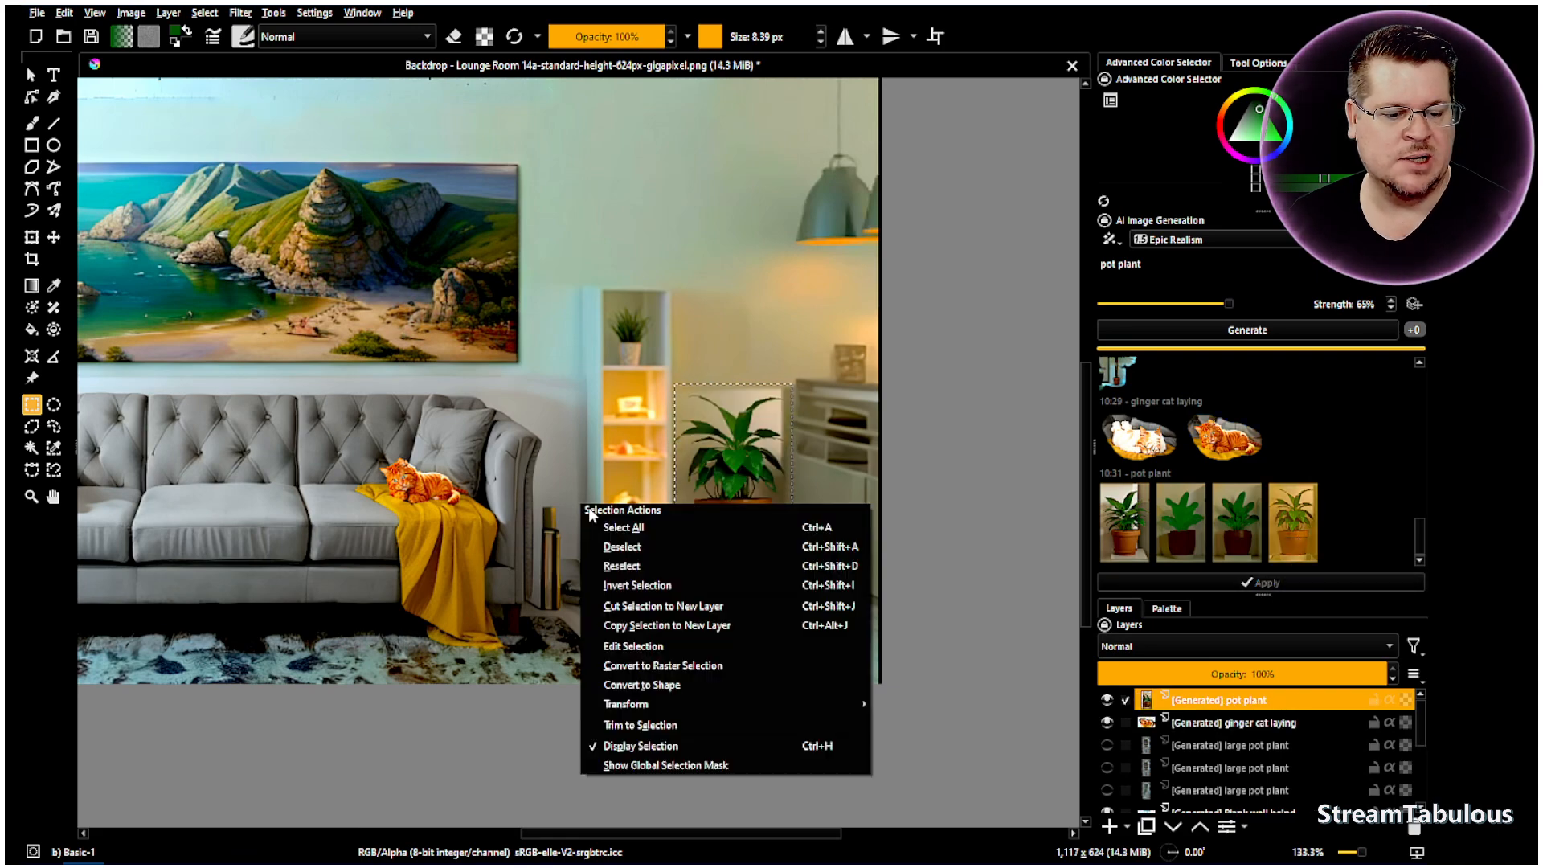
{"action": "left_click", "coordinate": [618, 541]}
{"action": "scroll", "coordinate": [761, 503], "scroll_direction": "up", "scroll_amount": 2}
{"action": "scroll", "coordinate": [760, 503], "scroll_direction": "up", "scroll_amount": 1}
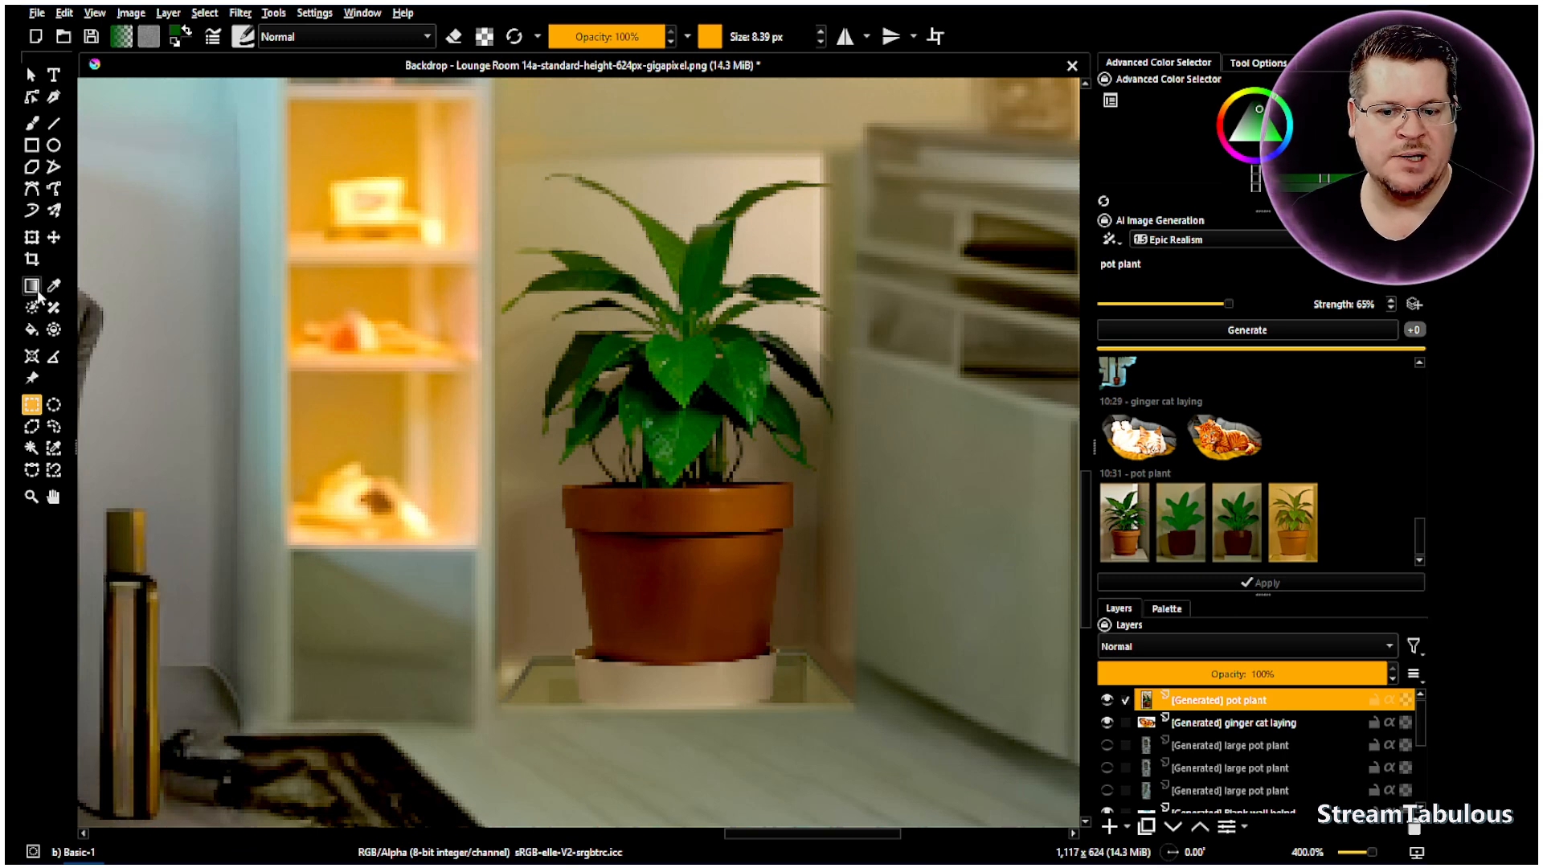
- Switch to a brush in eraser mode with lowered opacity for gentle cleanup
{"action": "left_click", "coordinate": [32, 123]}
{"action": "left_click", "coordinate": [454, 36]}
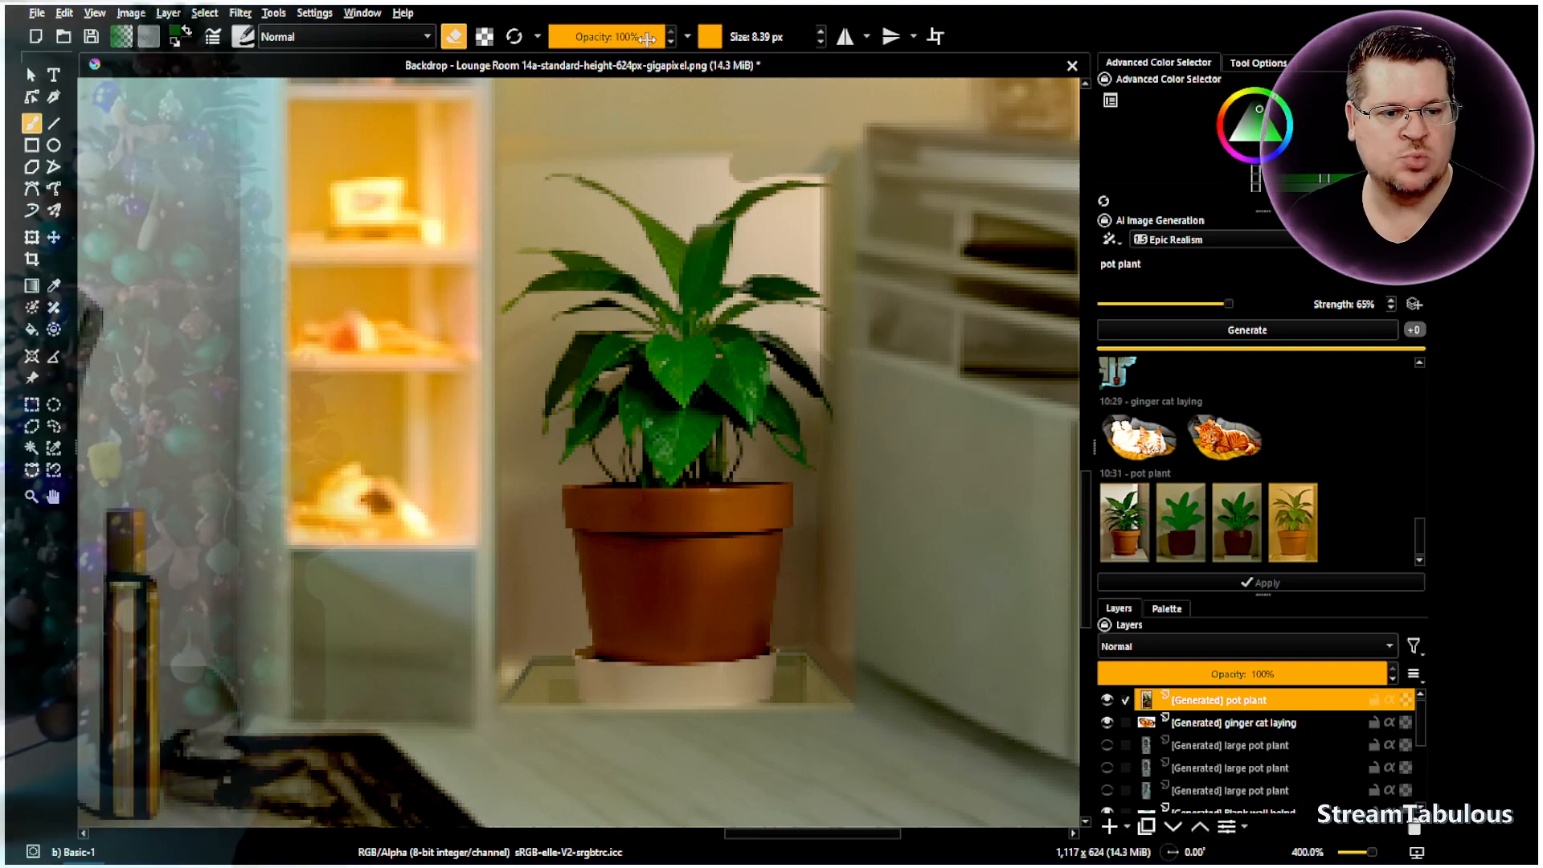
{"action": "left_click_drag", "start_coordinate": [696, 36], "coordinate": [587, 44]}
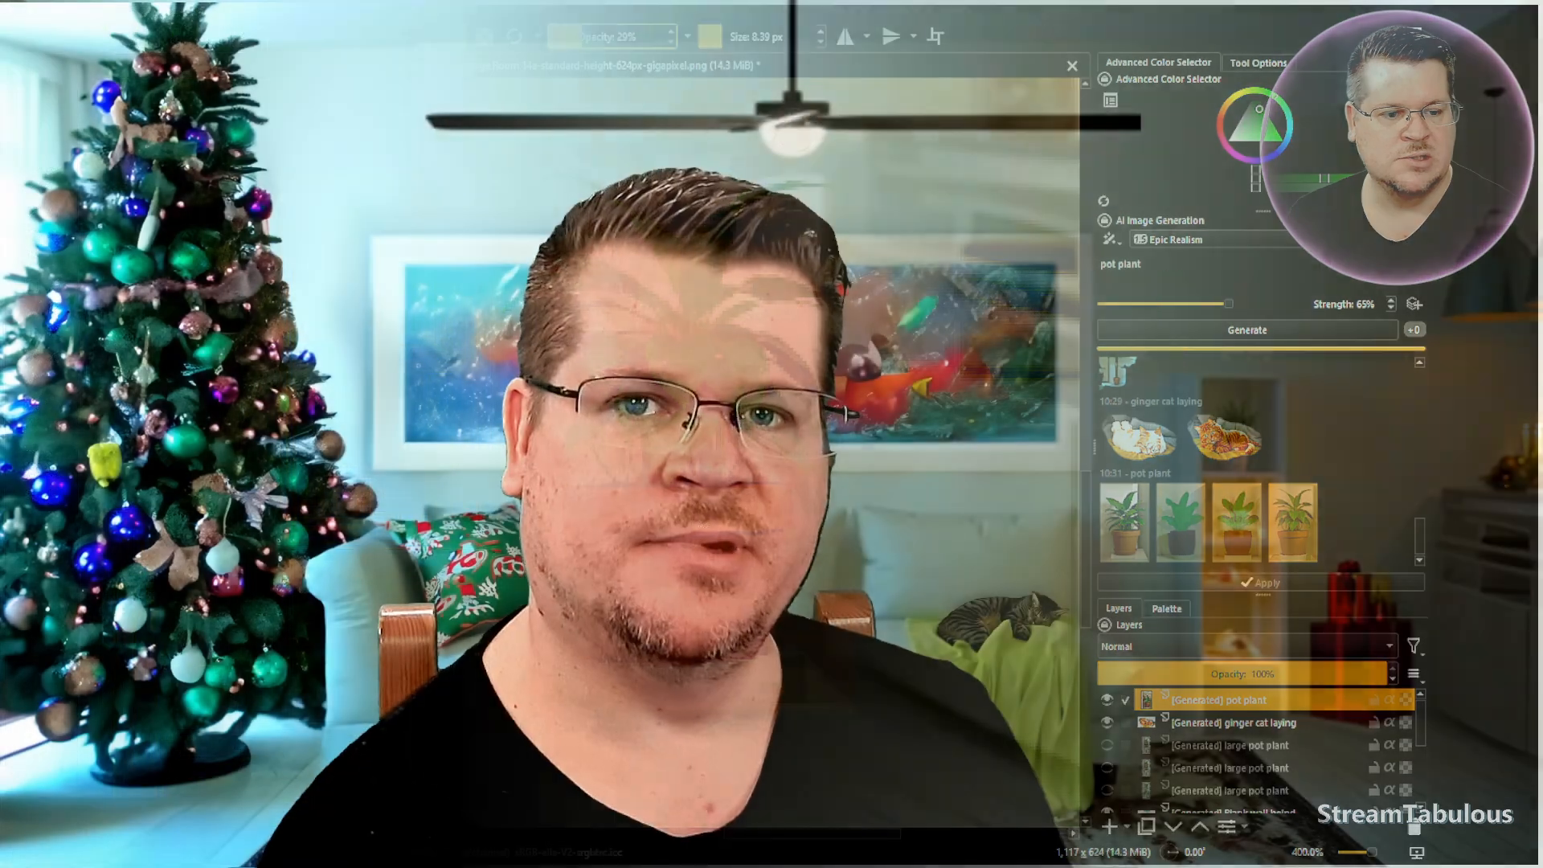